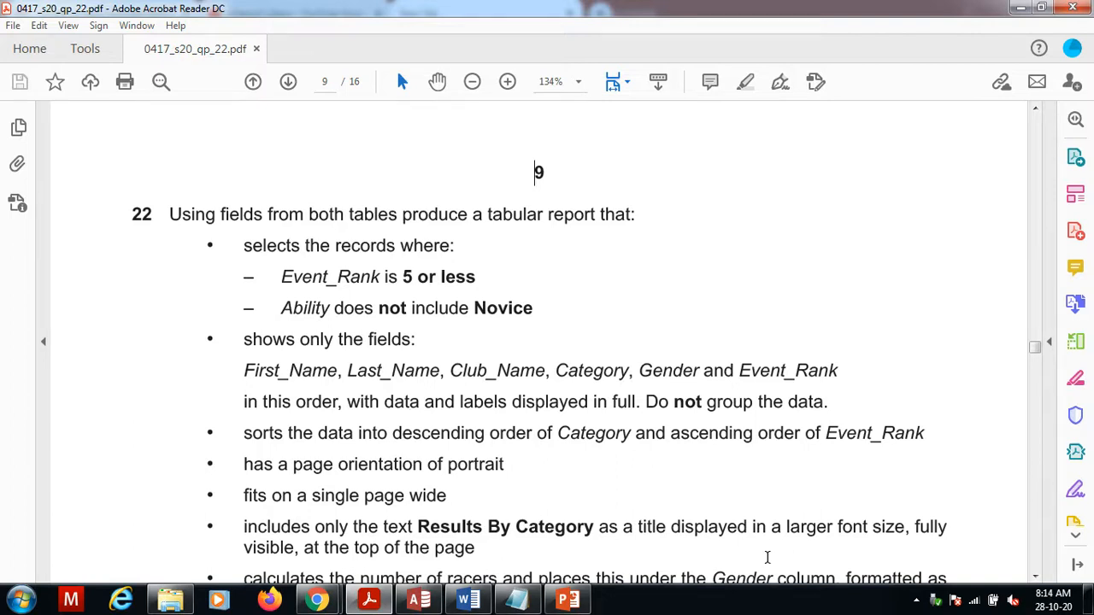
- Read the report requirements of question 22 in the PDF, switch to Access and start a Simple Query Wizard
{"action": "left_click", "coordinate": [1036, 579]}
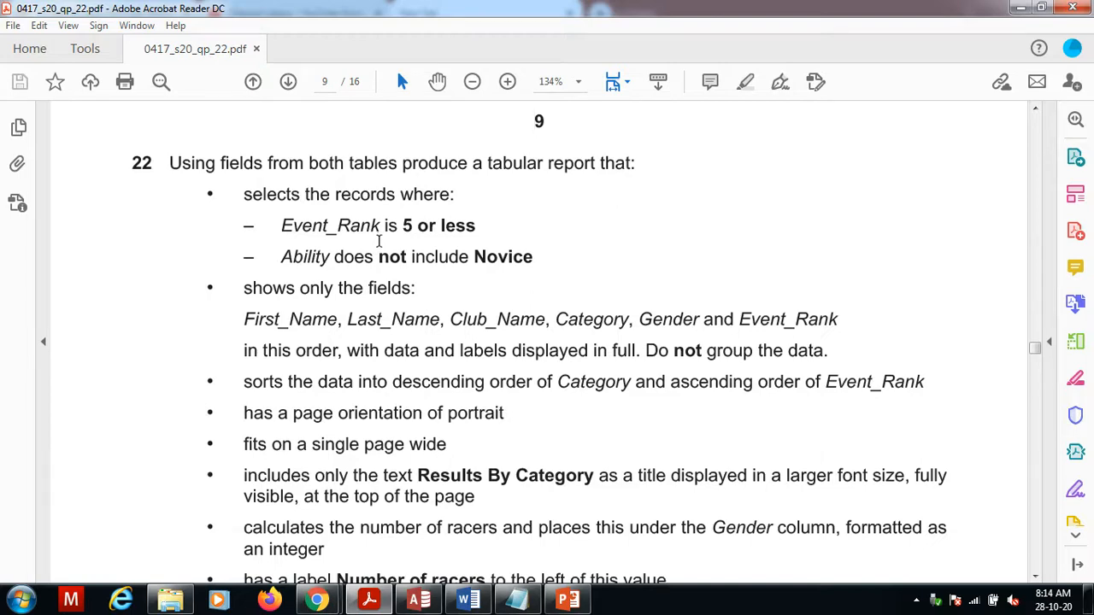
{"action": "left_click", "coordinate": [417, 601]}
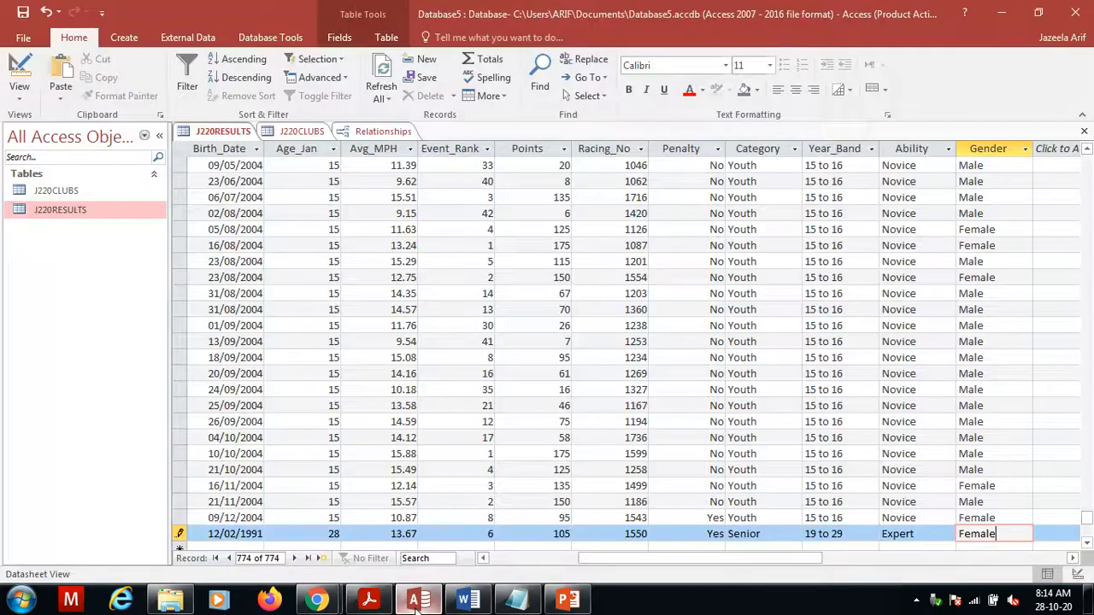
{"action": "left_click", "coordinate": [123, 37]}
{"action": "left_click", "coordinate": [204, 91]}
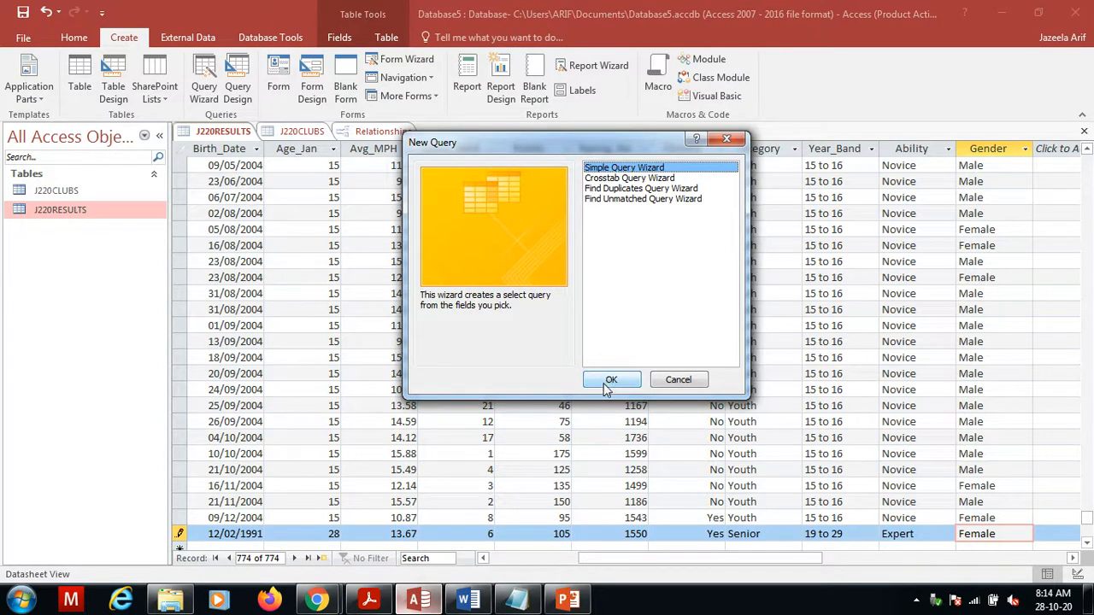
{"action": "left_click", "coordinate": [609, 381]}
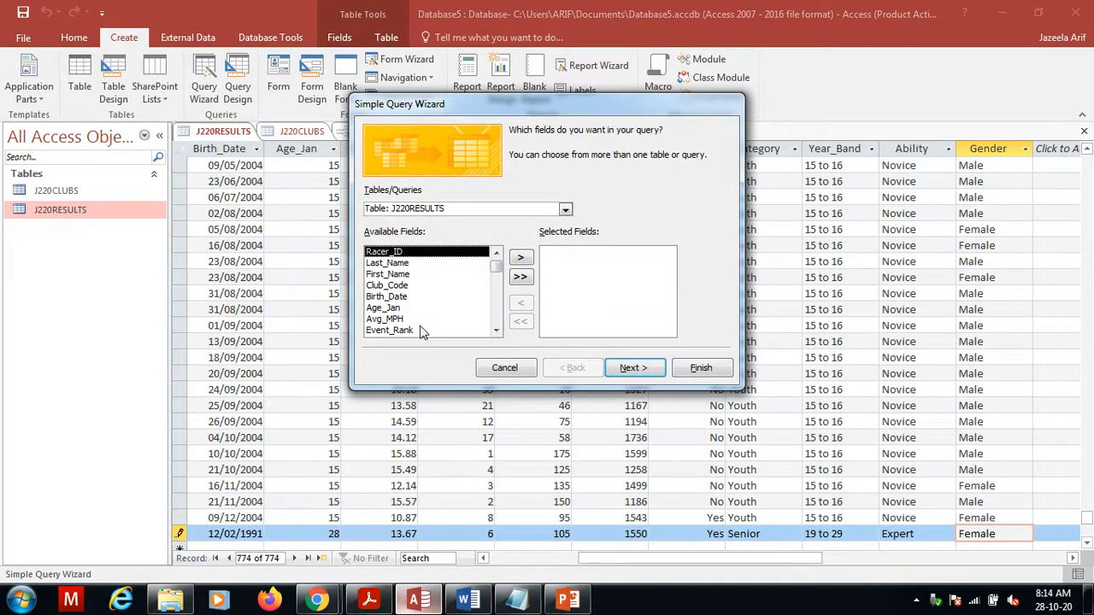
- Check the required field order in the PDF and add First_Name and Last_Name from J220RESULTS to the query
{"action": "left_click", "coordinate": [369, 600]}
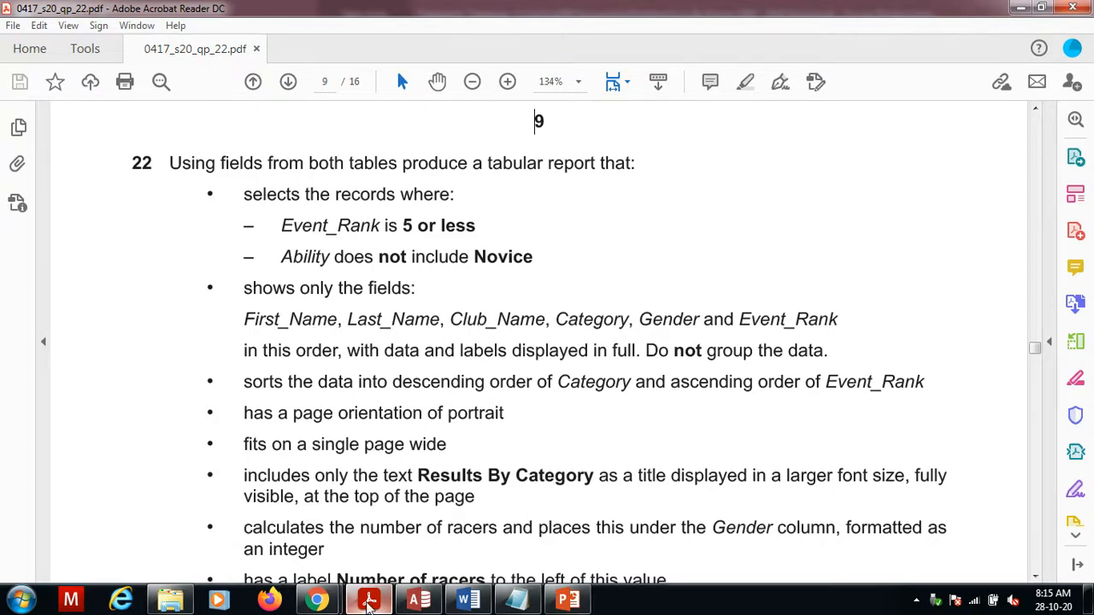
{"action": "left_click", "coordinate": [418, 600]}
{"action": "double_click", "coordinate": [407, 275]}
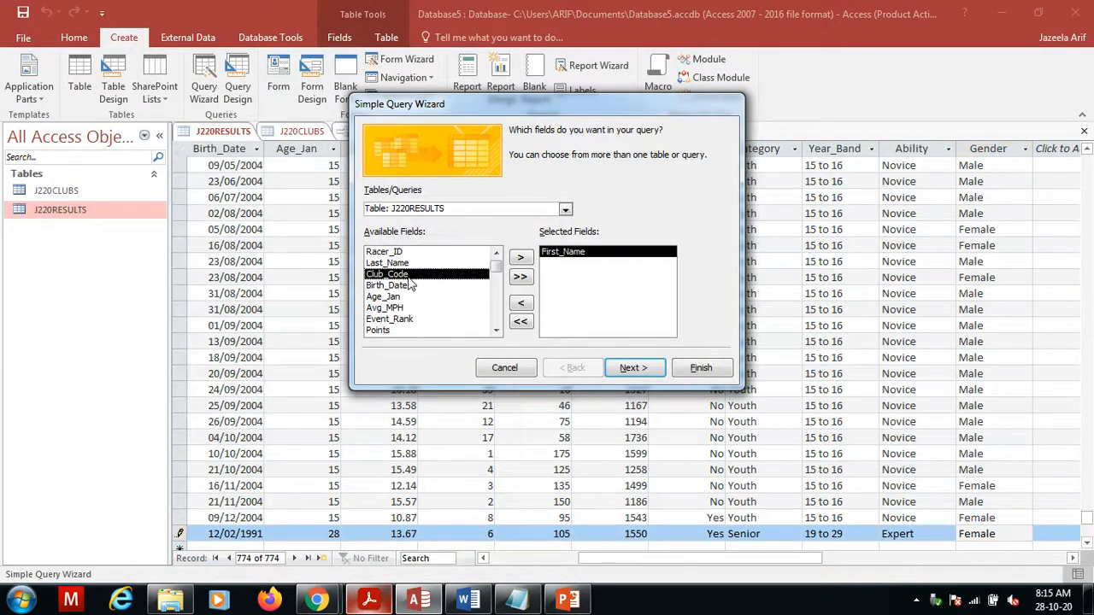
{"action": "double_click", "coordinate": [407, 263]}
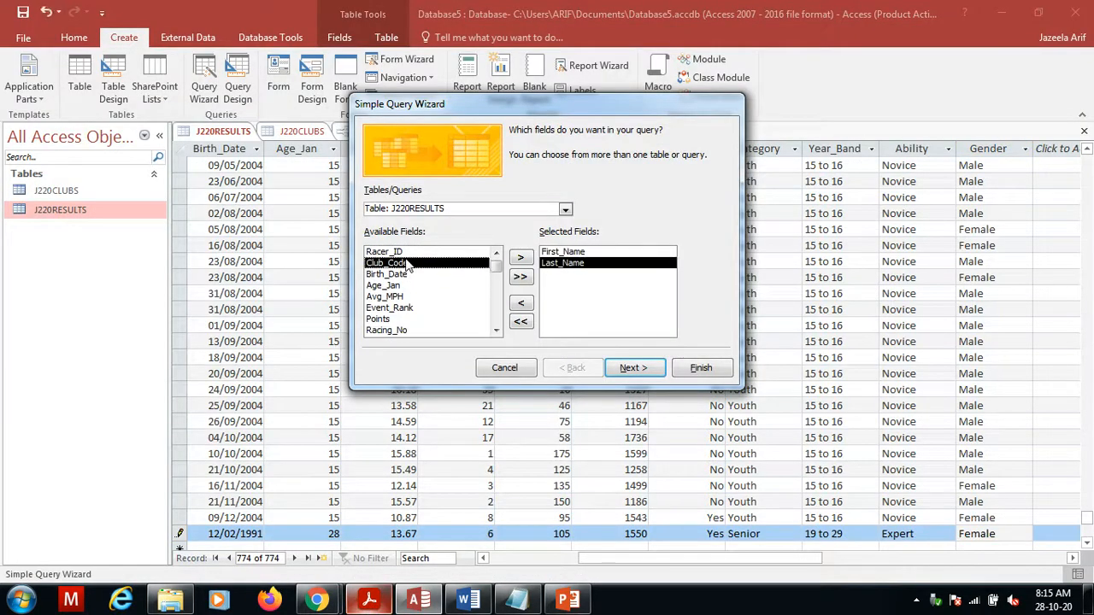
- Change the wizard's source table to J220CLUBS and add Club_Name to the selected fields
{"action": "left_click", "coordinate": [496, 330]}
{"action": "left_click", "coordinate": [496, 329]}
{"action": "left_click", "coordinate": [371, 601]}
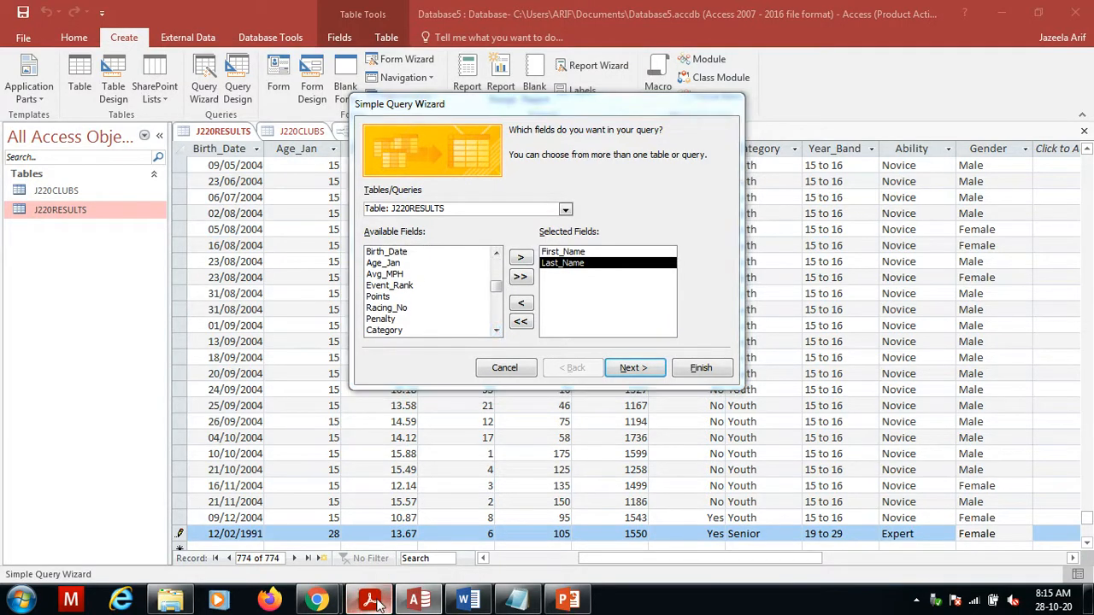
{"action": "left_click", "coordinate": [373, 602]}
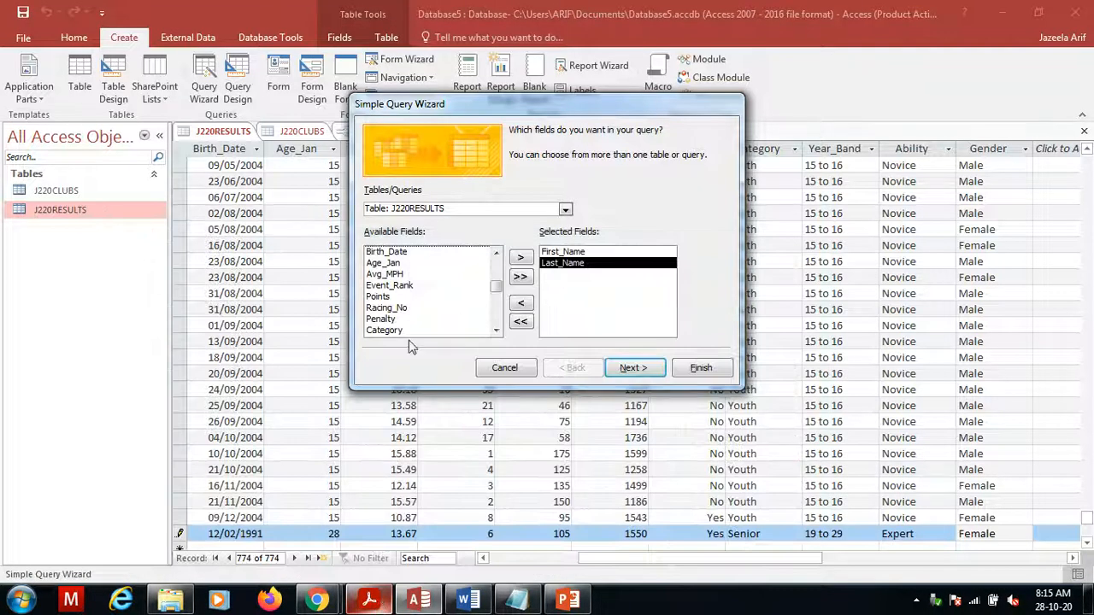
{"action": "left_click", "coordinate": [496, 331]}
{"action": "left_click", "coordinate": [495, 330]}
{"action": "left_click", "coordinate": [496, 331]}
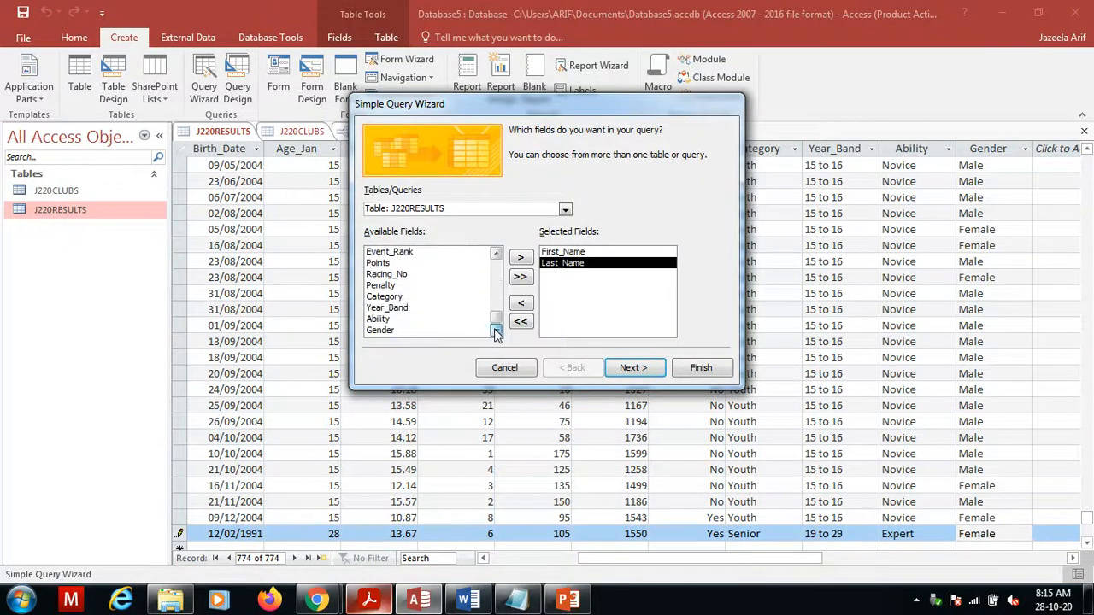
{"action": "left_click", "coordinate": [564, 213]}
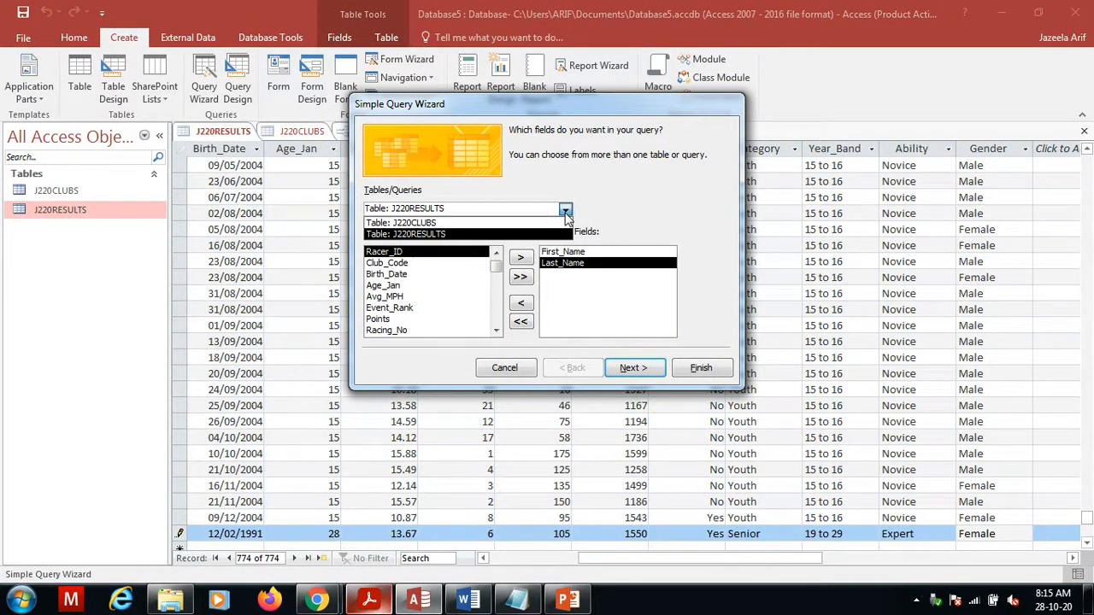
{"action": "left_click", "coordinate": [540, 227]}
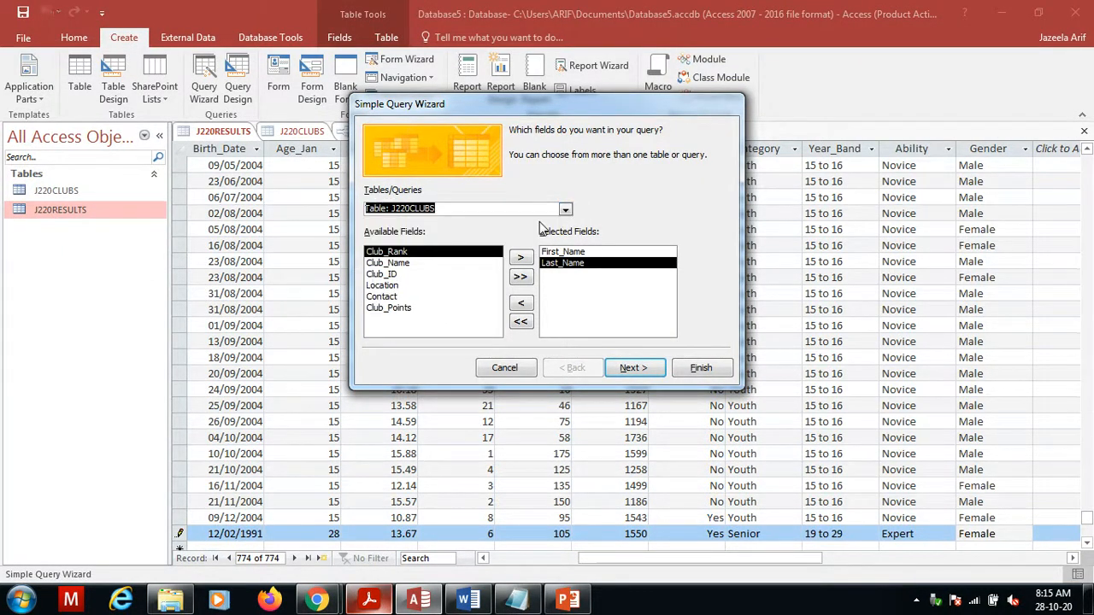
{"action": "double_click", "coordinate": [408, 265]}
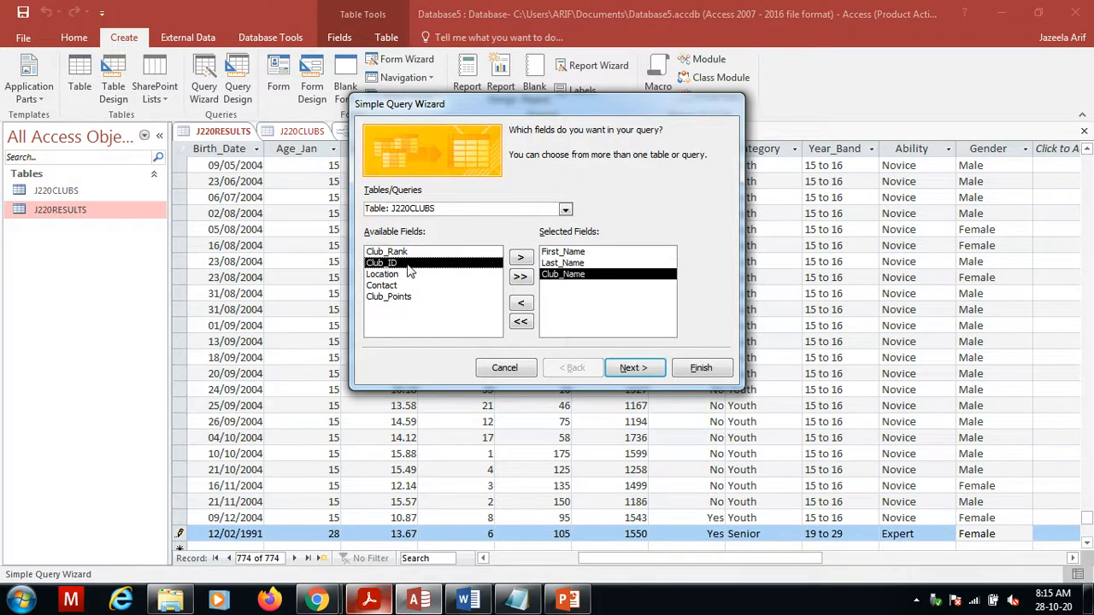
- Change the source table back to J220RESULTS and add Category to the selected fields
{"action": "left_click", "coordinate": [564, 210]}
{"action": "left_click", "coordinate": [530, 235]}
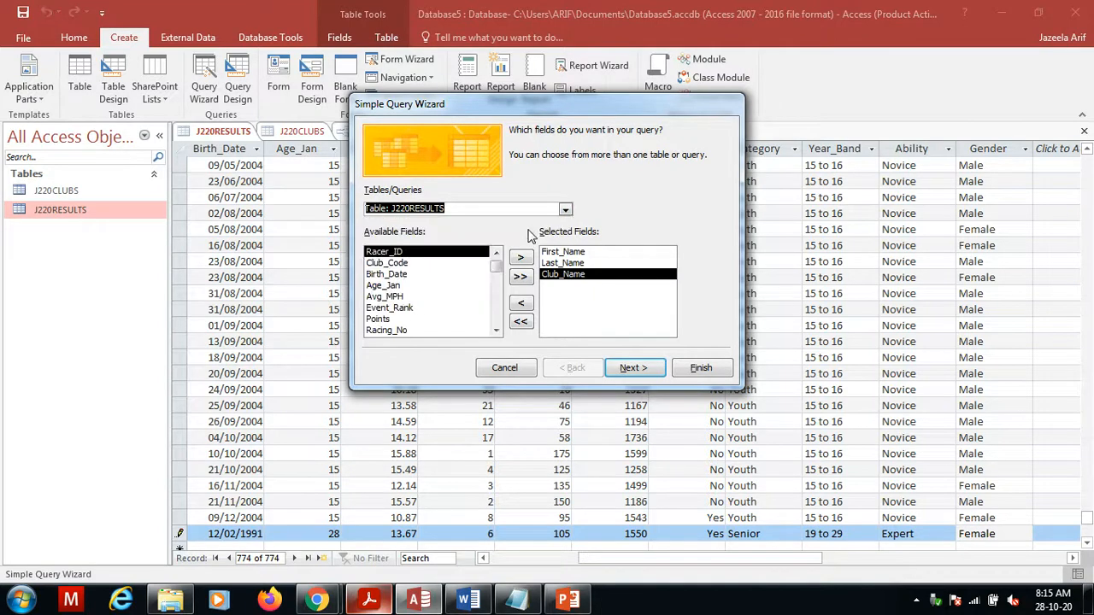
{"action": "left_click", "coordinate": [495, 332]}
{"action": "left_click", "coordinate": [496, 331]}
{"action": "left_click", "coordinate": [496, 332]}
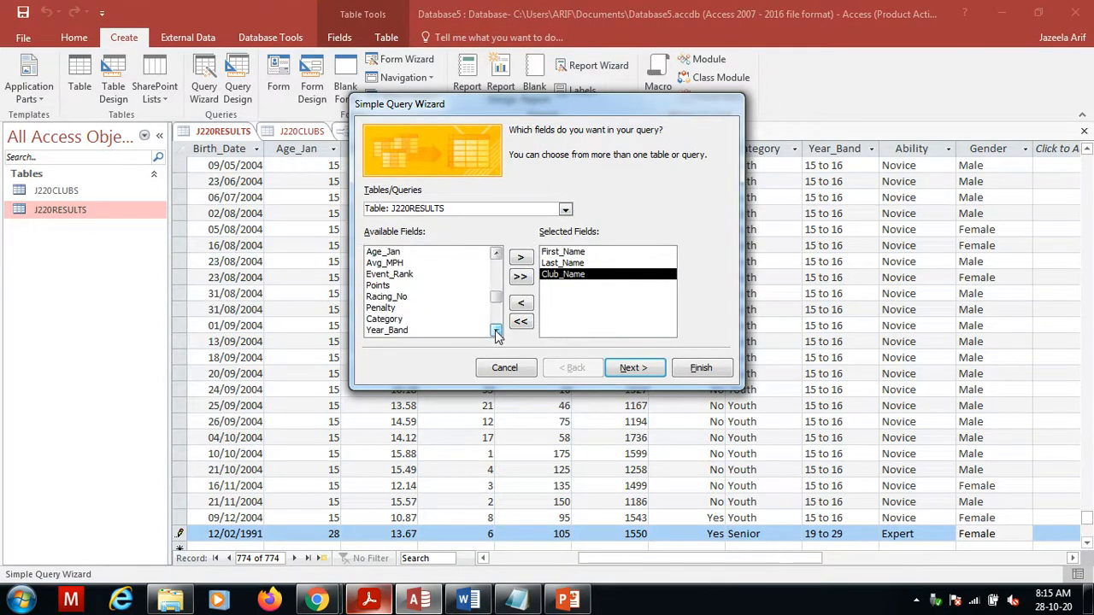
{"action": "double_click", "coordinate": [402, 320]}
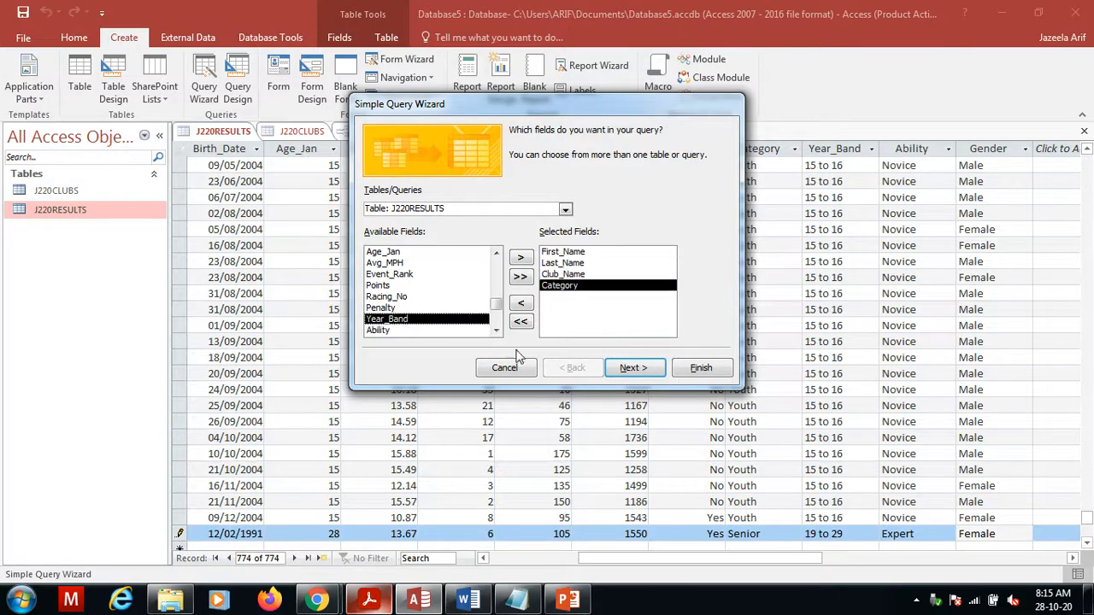
- Check the remaining required fields in the PDF and add Gender and Event_Rank to the query in that order
{"action": "left_click", "coordinate": [371, 601]}
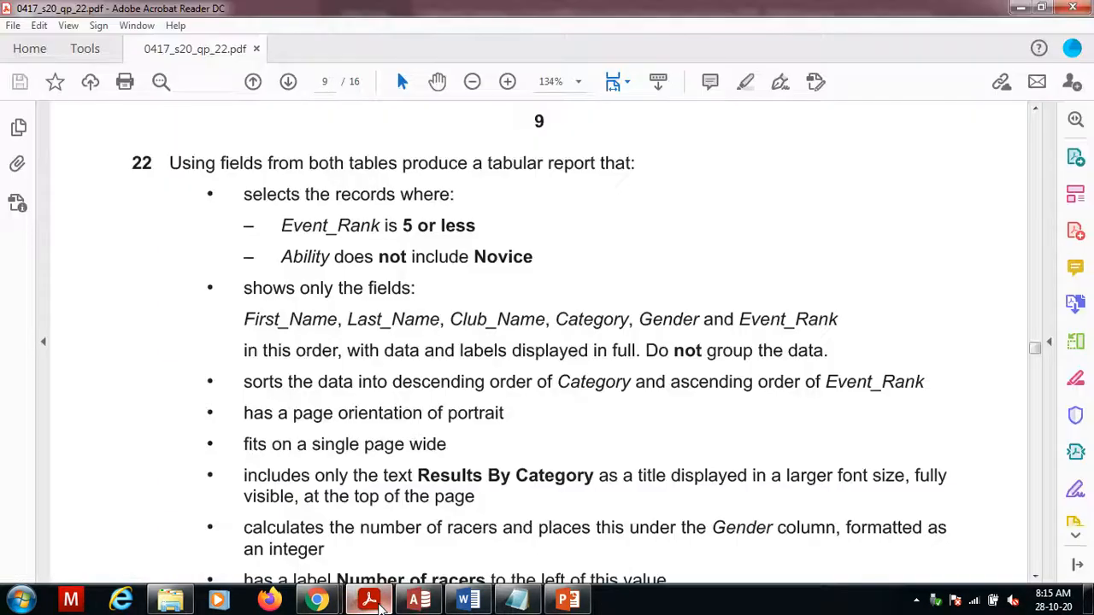
{"action": "left_click", "coordinate": [378, 601]}
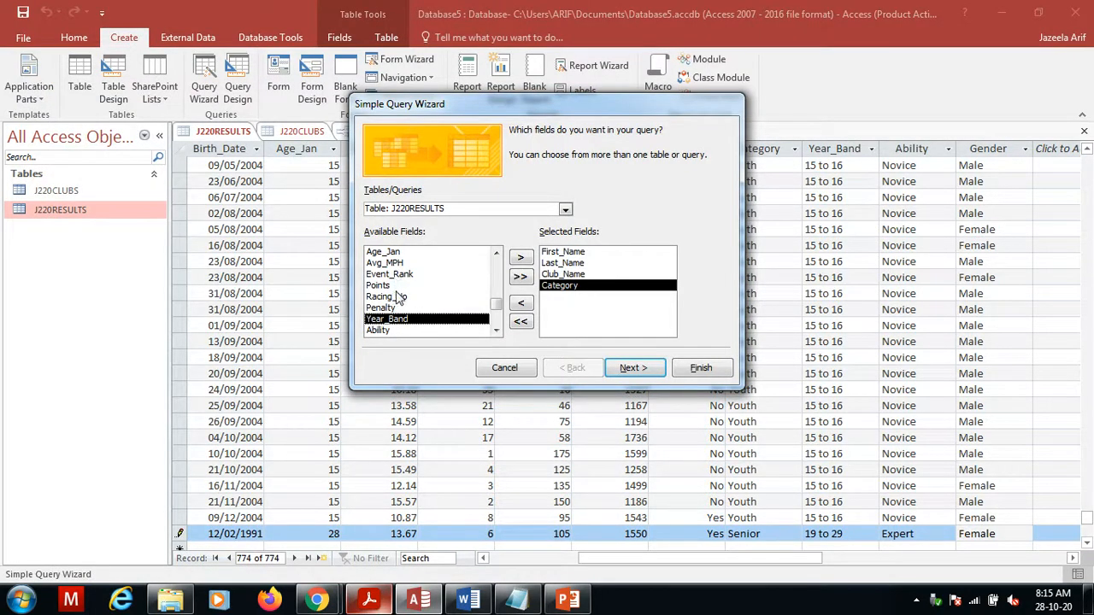
{"action": "left_click", "coordinate": [497, 332]}
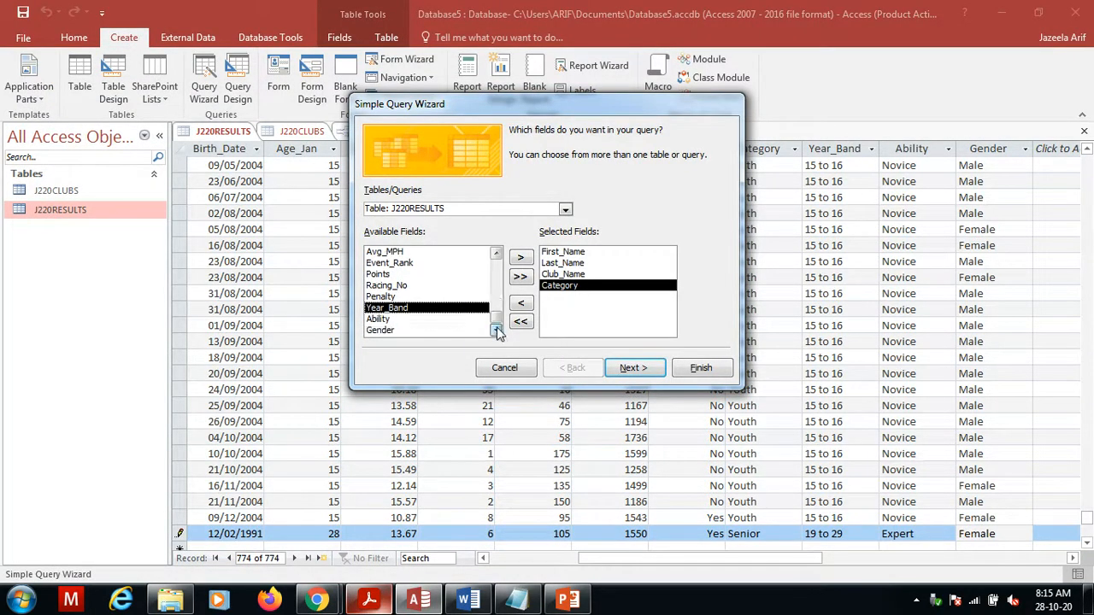
{"action": "double_click", "coordinate": [451, 332]}
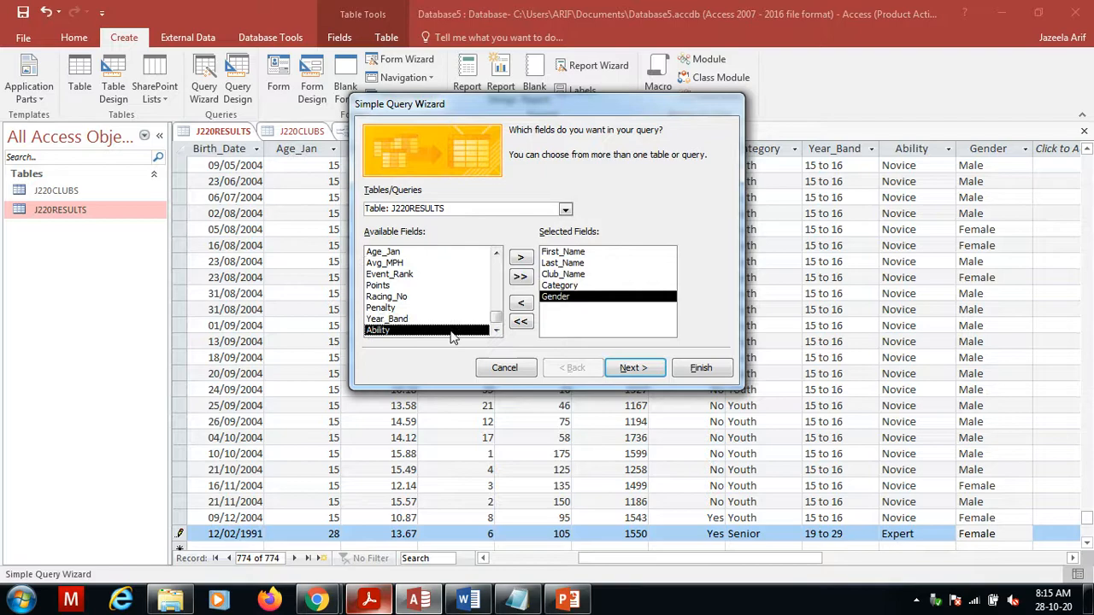
{"action": "double_click", "coordinate": [434, 274]}
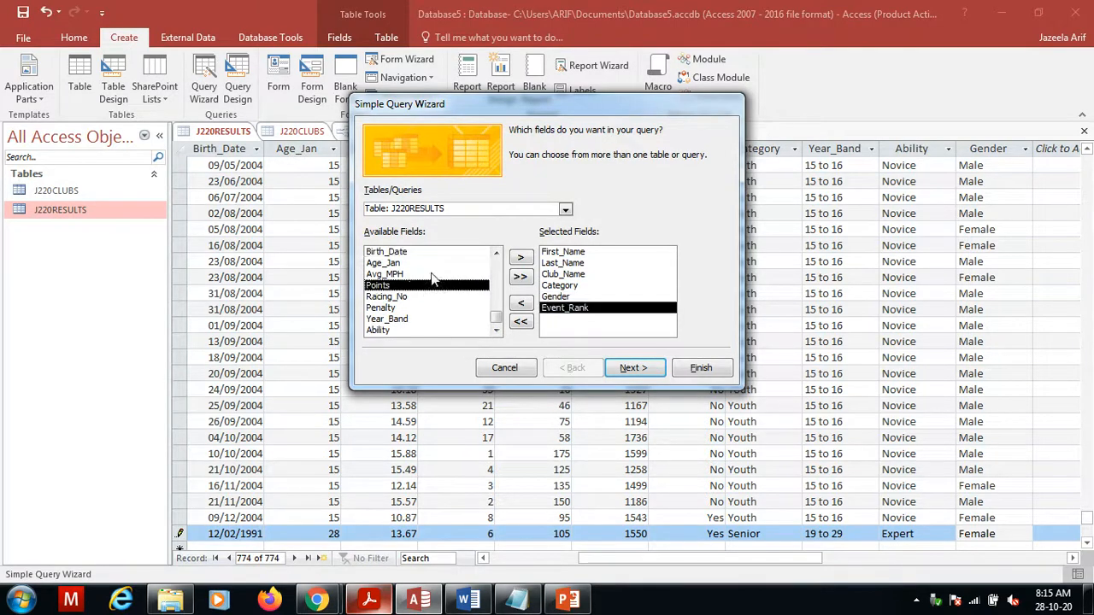
- Check which fields the PDF's selection criteria use and add the missing Ability field to the query
{"action": "left_click", "coordinate": [369, 600]}
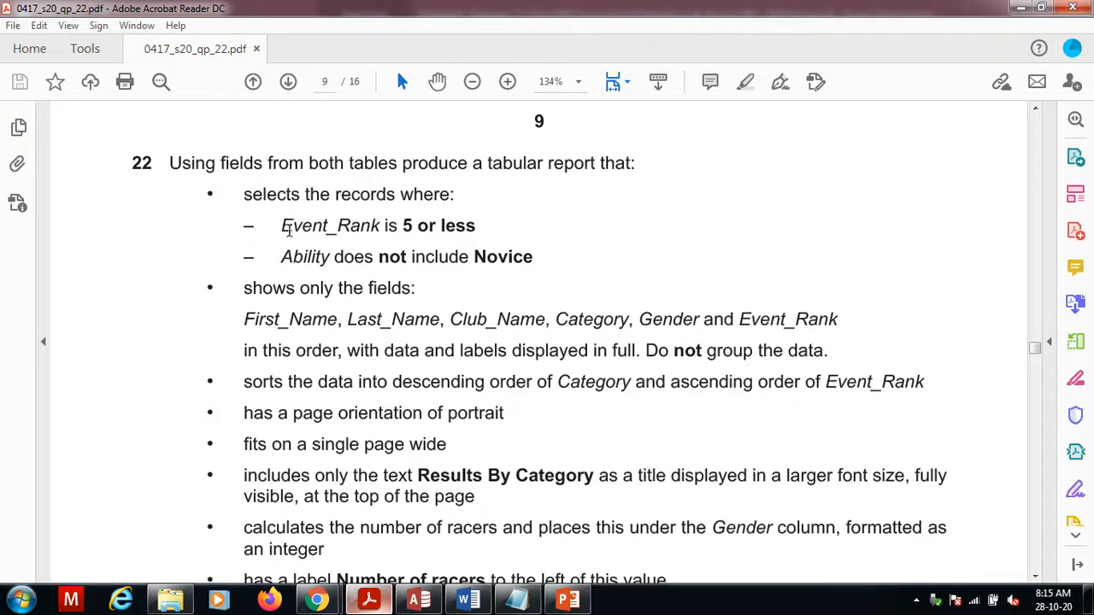
{"action": "left_click_drag", "start_coordinate": [281, 225], "coordinate": [376, 224]}
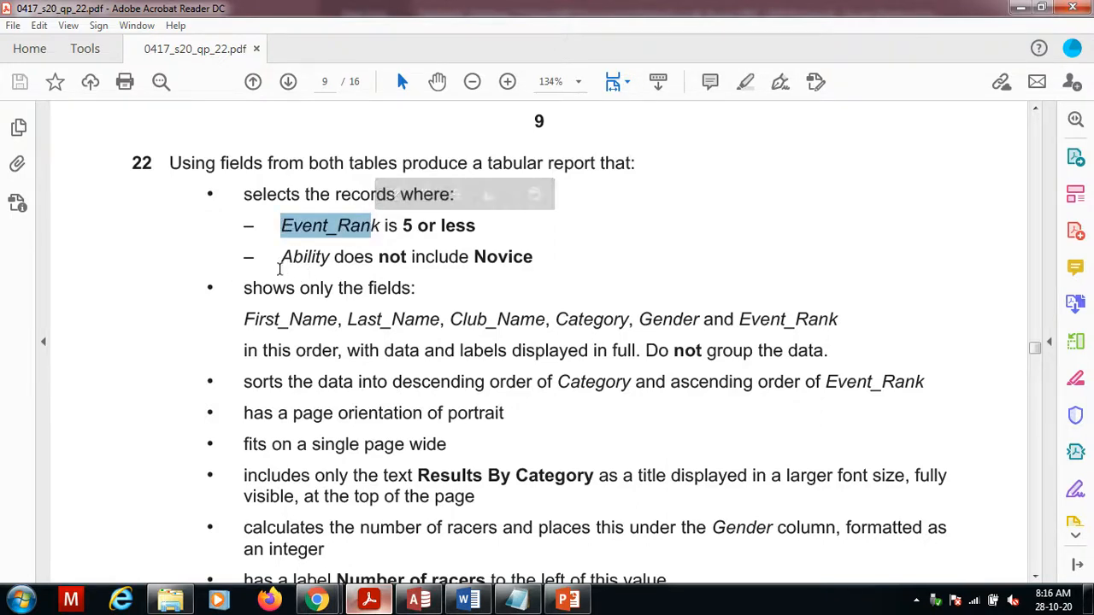
{"action": "left_click_drag", "start_coordinate": [282, 257], "coordinate": [308, 264]}
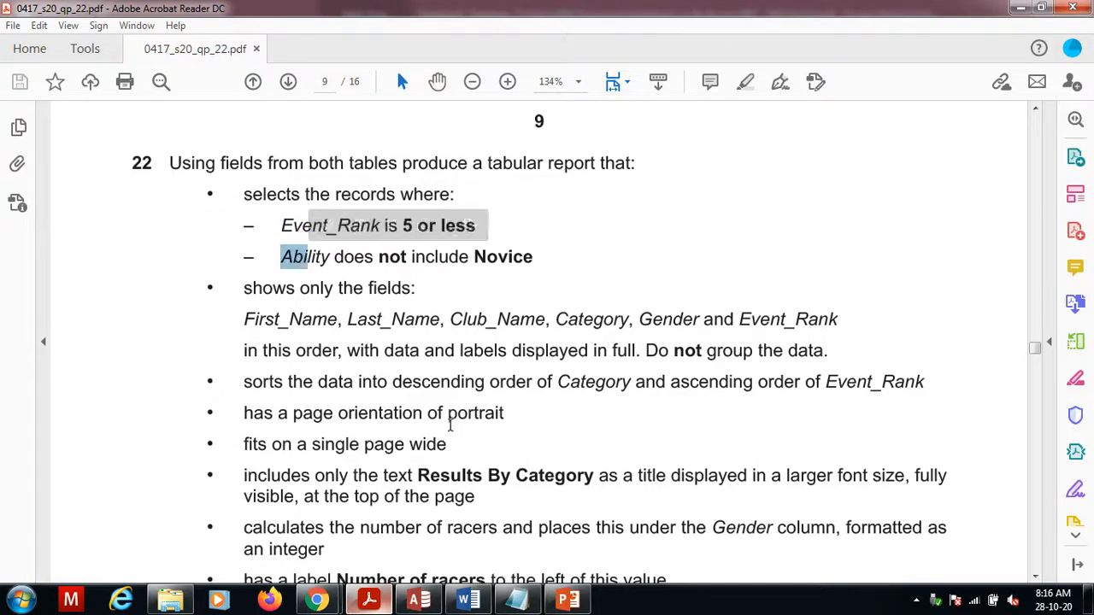
{"action": "left_click", "coordinate": [418, 601]}
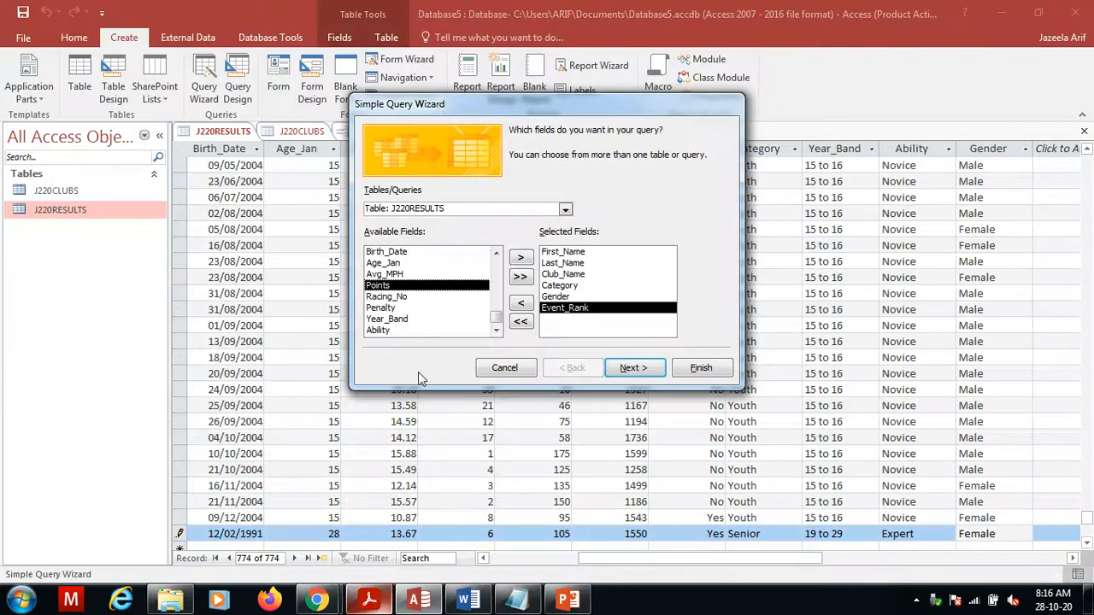
{"action": "double_click", "coordinate": [381, 332]}
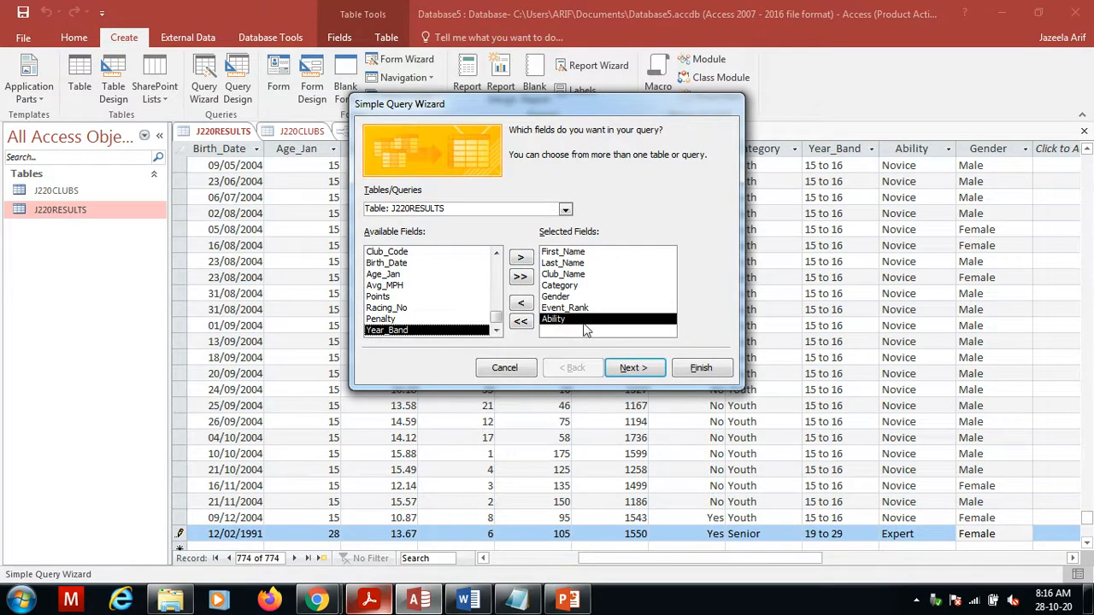
- Keep the query as a detail query, title it Query 1, and finish the wizard with the option to modify the query design
{"action": "left_click", "coordinate": [634, 369]}
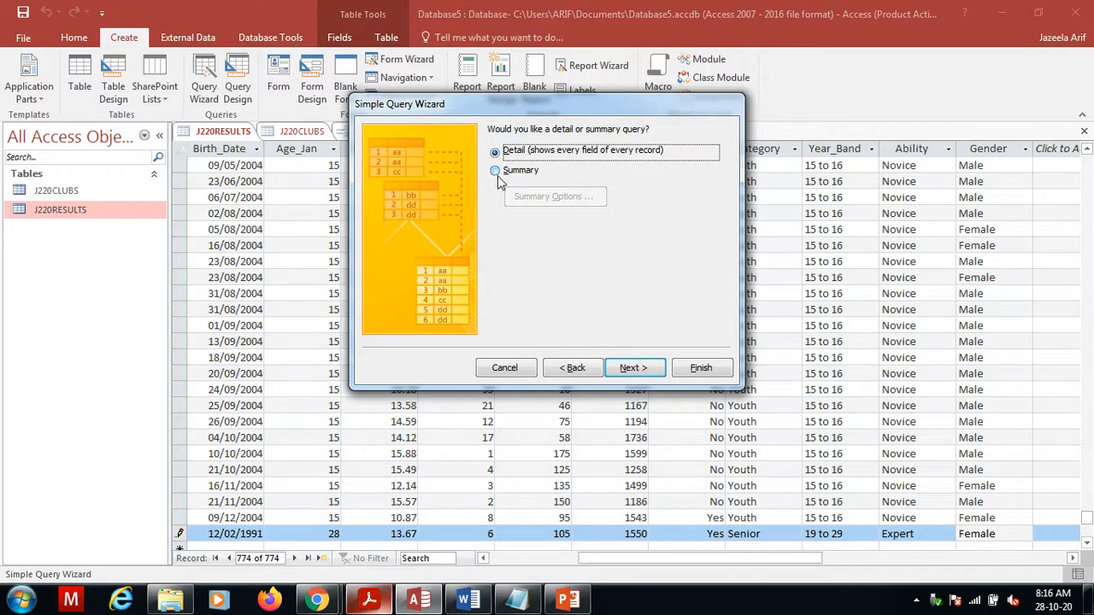
{"action": "left_click", "coordinate": [632, 370]}
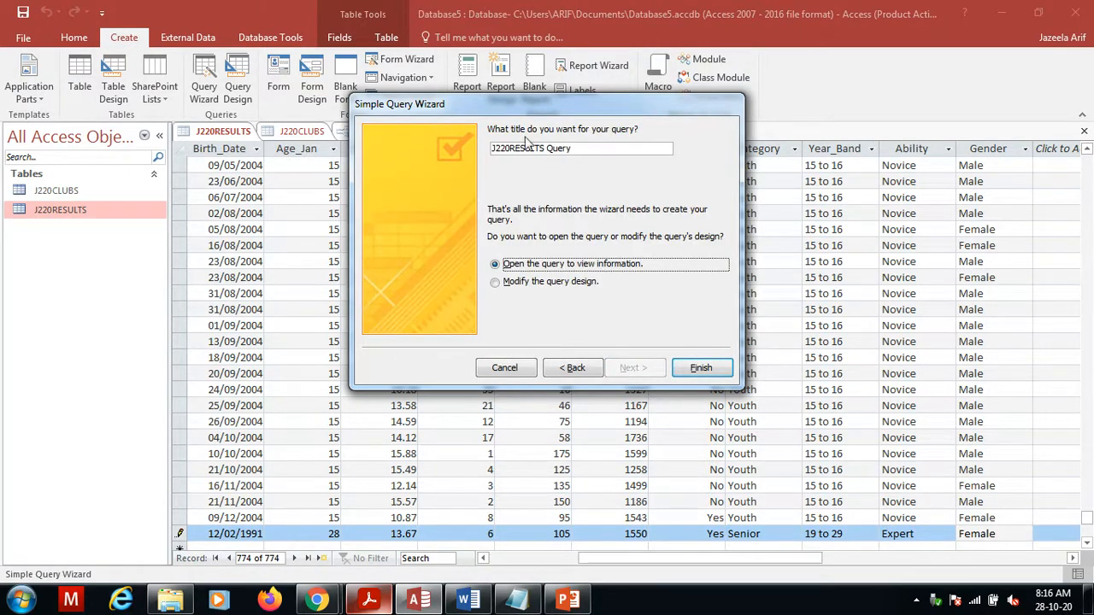
{"action": "left_click_drag", "start_coordinate": [577, 152], "coordinate": [468, 150]}
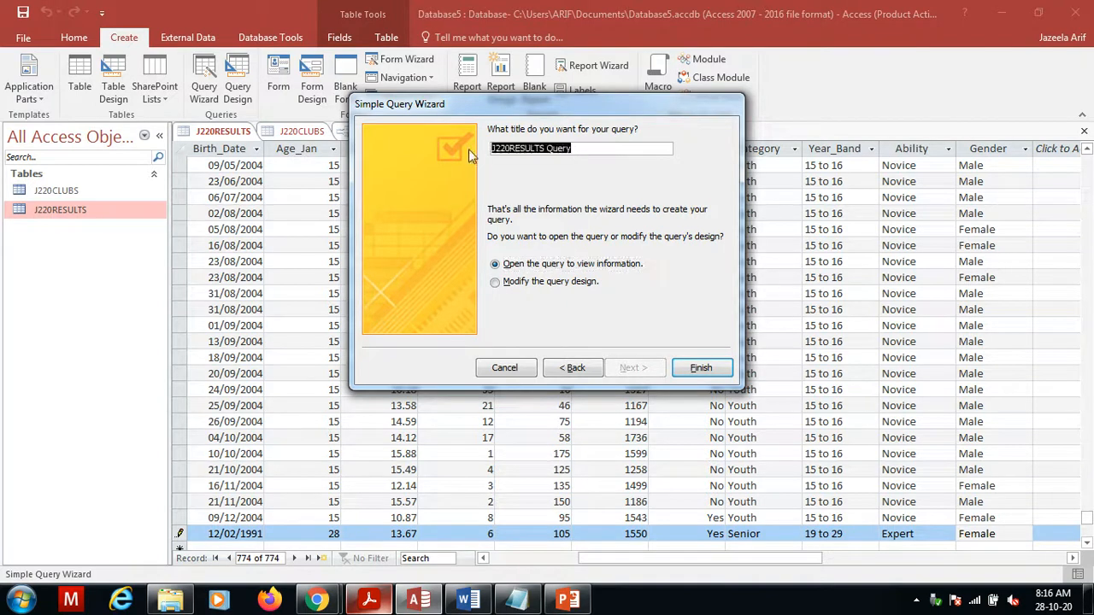
{"action": "key", "text": "Caps_Lock"}
{"action": "type", "text": "Query 1"}
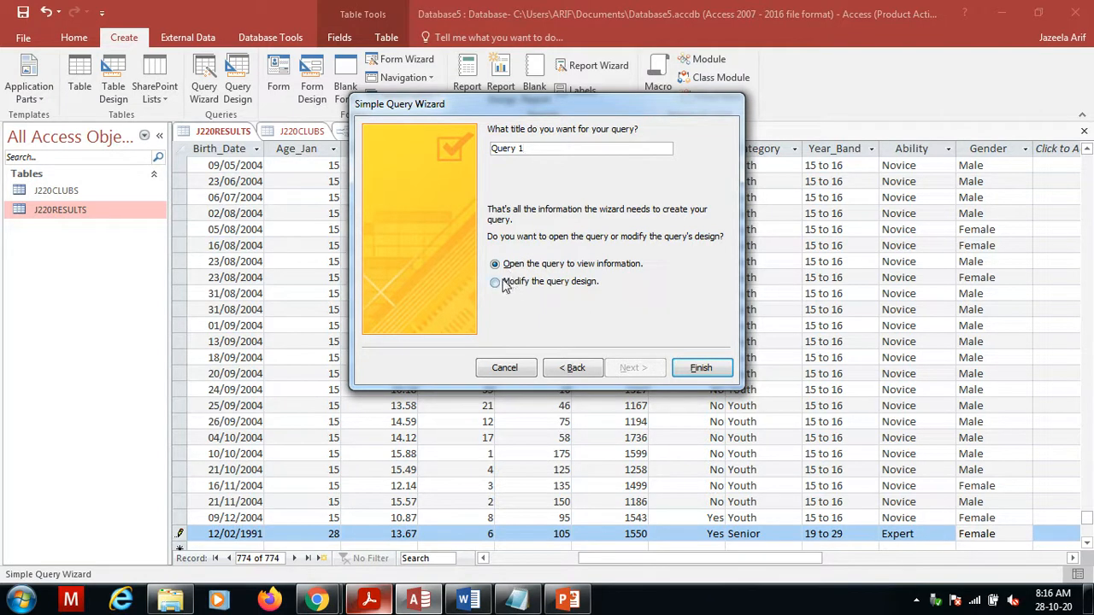
{"action": "left_click", "coordinate": [498, 286]}
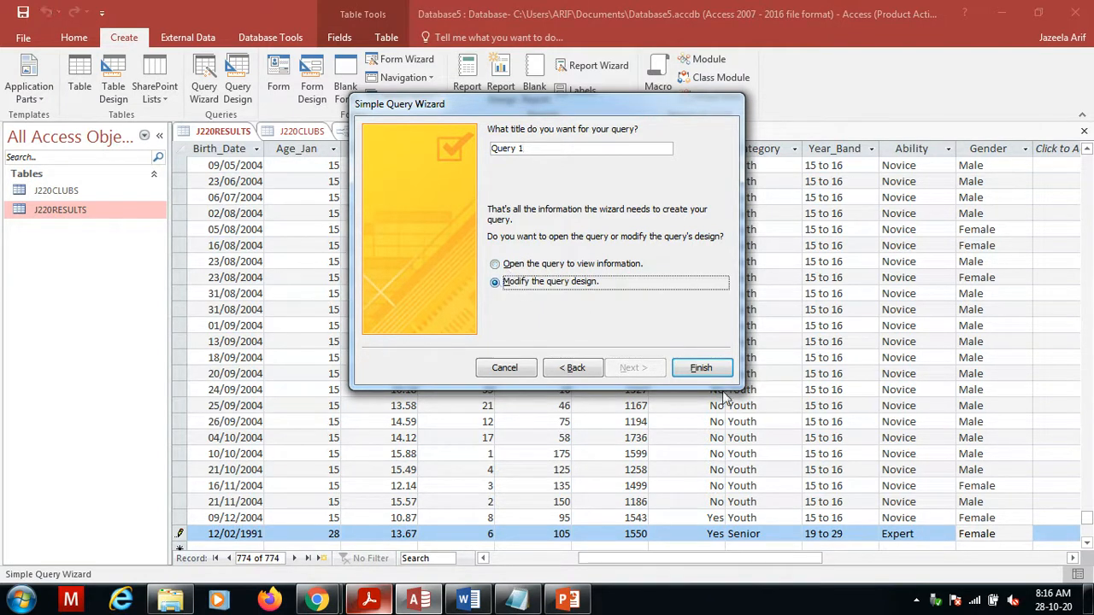
{"action": "left_click", "coordinate": [702, 369]}
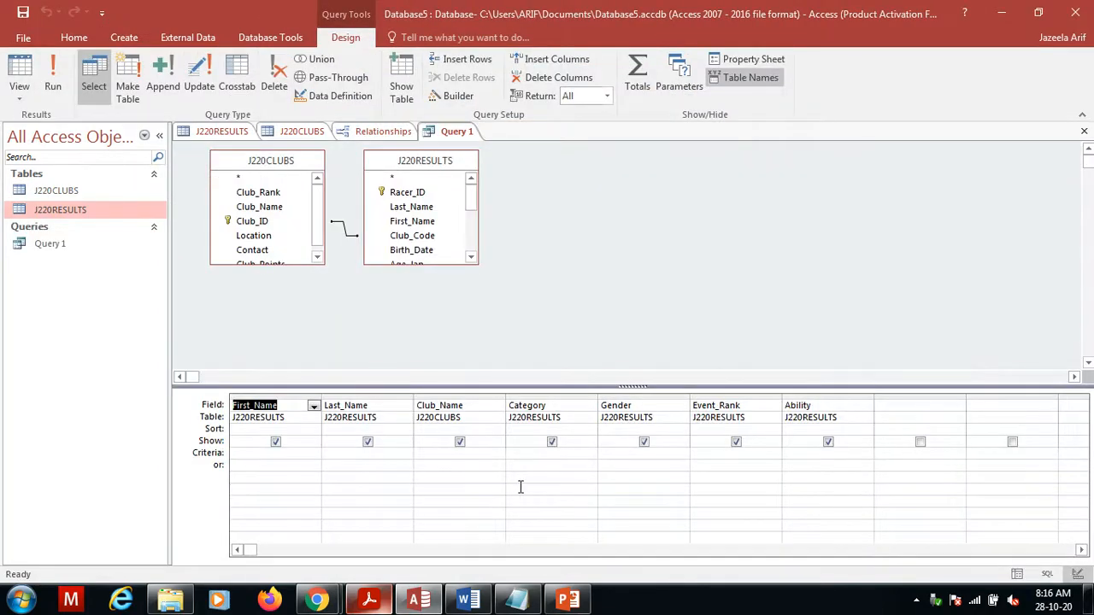
- Reread the selection criteria in the PDF and examine the Event_Rank column in the query's datasheet
{"action": "left_click", "coordinate": [369, 600]}
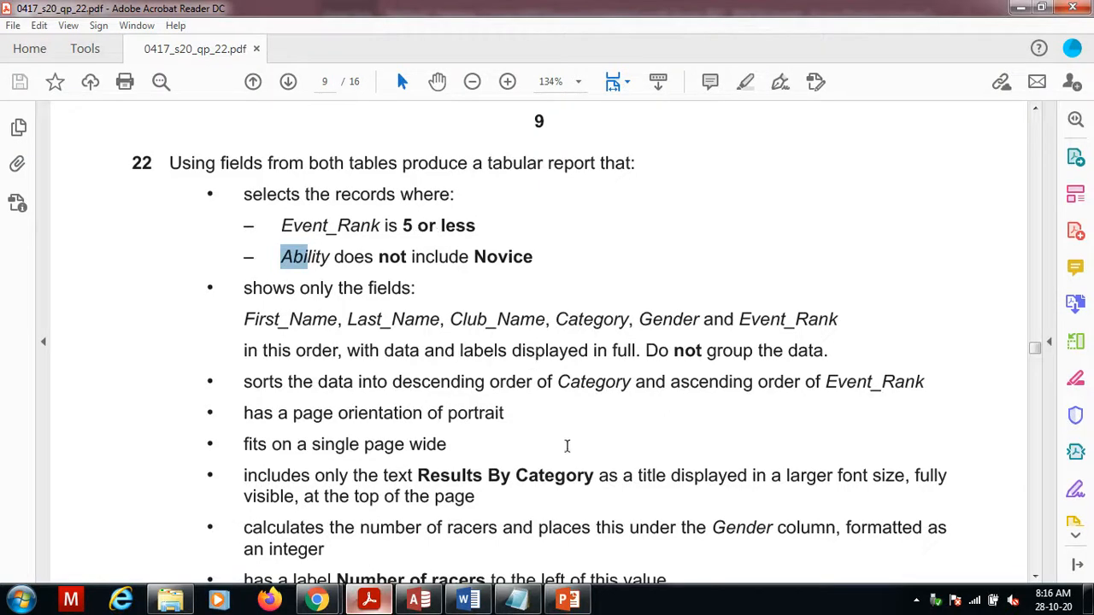
{"action": "left_click", "coordinate": [418, 600]}
{"action": "left_click", "coordinate": [53, 82]}
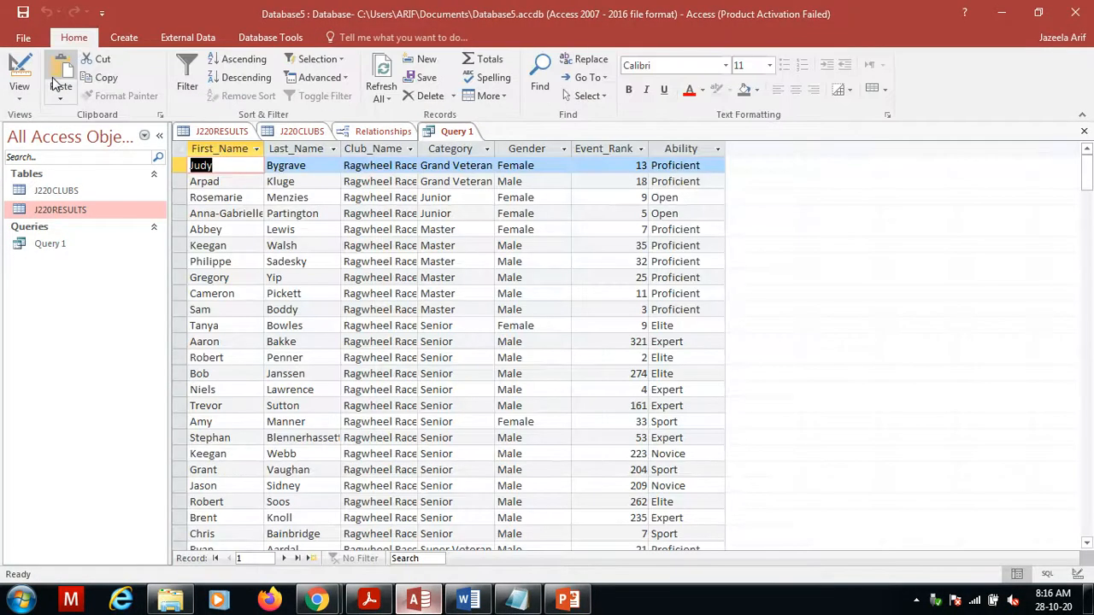
{"action": "left_click", "coordinate": [607, 148]}
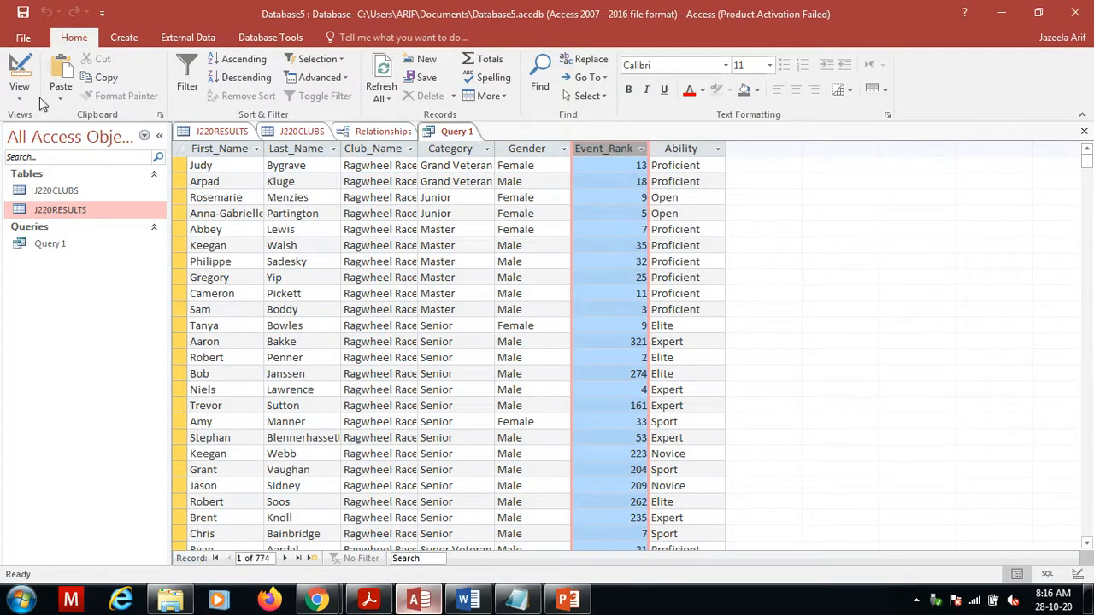
- Set the Event_Rank criterion to <=5 in the design of Query 1 and run the query
{"action": "left_click", "coordinate": [19, 73]}
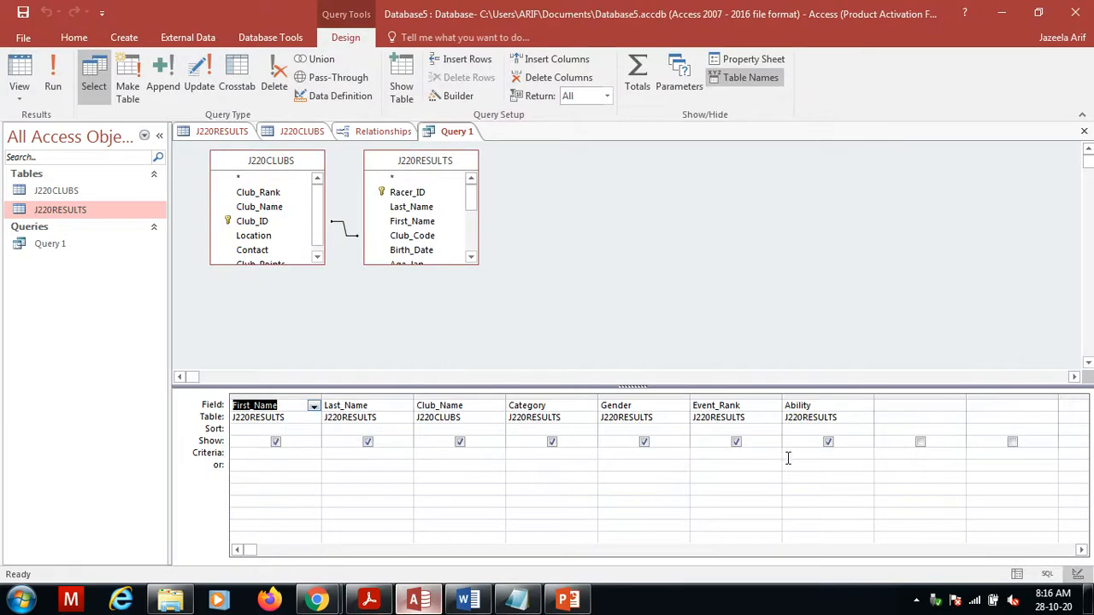
{"action": "left_click", "coordinate": [739, 455]}
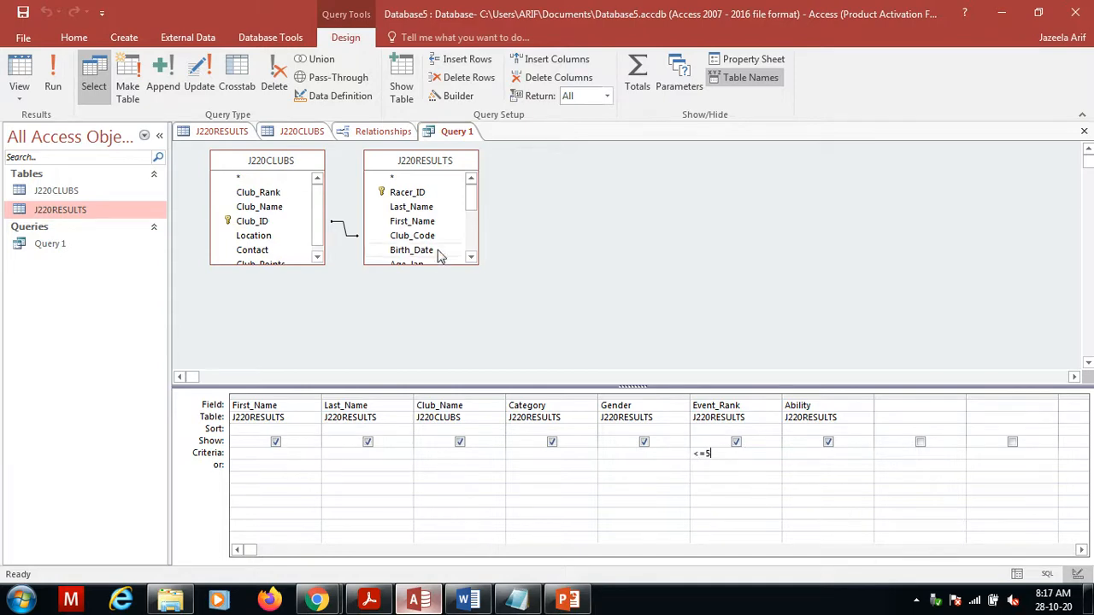
{"action": "left_click", "coordinate": [54, 85]}
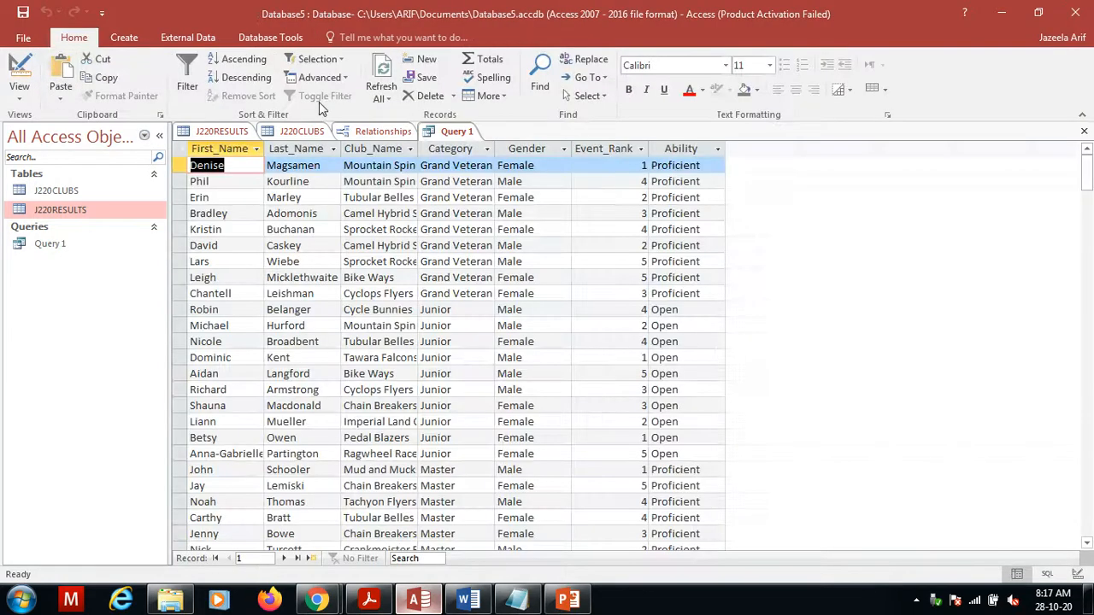
- Go through the Event_Rank values of all records in the datasheet to check them against the 5-or-less criterion
{"action": "left_click", "coordinate": [625, 151]}
{"action": "key", "text": "Down"}
{"action": "key", "text": "Down"}
{"action": "key", "text": "Down"}
{"action": "key", "text": "Down"}
{"action": "key", "text": "Down"}
{"action": "key", "text": "Down"}
{"action": "key", "text": "Down"}
{"action": "key", "text": "Down"}
{"action": "key", "text": "Down"}
{"action": "key", "text": "Down"}
{"action": "key", "text": "Down"}
{"action": "key", "text": "Down"}
{"action": "key", "text": "Down"}
{"action": "key", "text": "Down"}
{"action": "key", "text": "Down"}
{"action": "key", "text": "Down"}
{"action": "key", "text": "Down"}
{"action": "key", "text": "Down"}
{"action": "key", "text": "Down"}
{"action": "key", "text": "Down"}
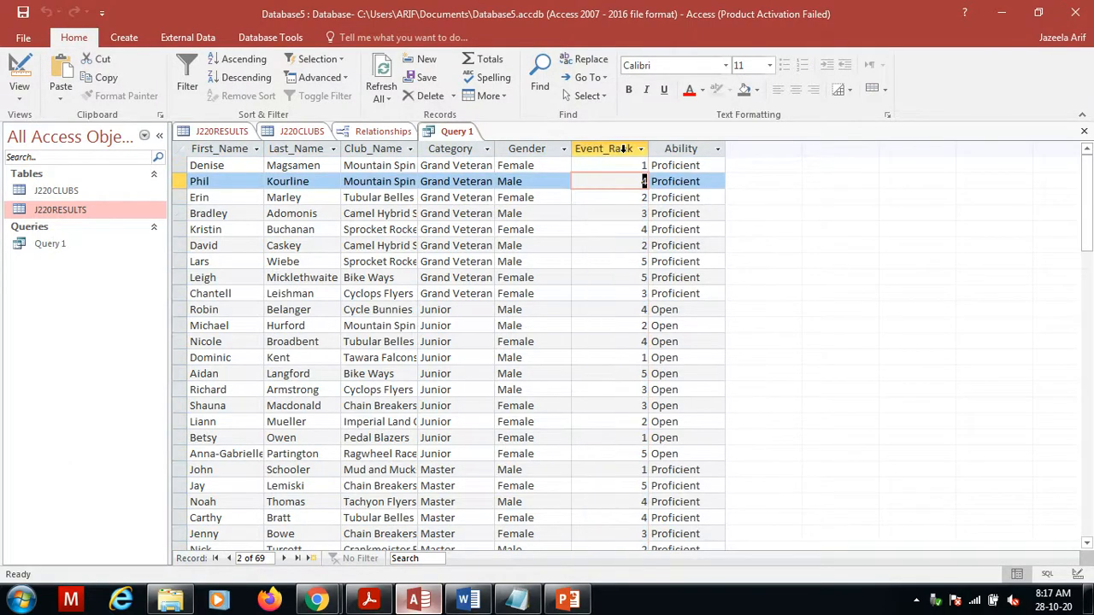
{"action": "key", "text": "Down"}
{"action": "key", "text": "Down"}
{"action": "key", "text": "Down"}
{"action": "key", "text": "Down"}
{"action": "key", "text": "Down"}
{"action": "key", "text": "Down"}
{"action": "key", "text": "Down"}
{"action": "key", "text": "Down"}
{"action": "key", "text": "Down"}
{"action": "key", "text": "Down"}
{"action": "key", "text": "Down"}
{"action": "key", "text": "Down"}
{"action": "key", "text": "Down"}
{"action": "key", "text": "Down"}
{"action": "key", "text": "Down"}
{"action": "key", "text": "Down"}
{"action": "key", "text": "Down"}
{"action": "key", "text": "Down"}
{"action": "key", "text": "Down"}
{"action": "key", "text": "Down"}
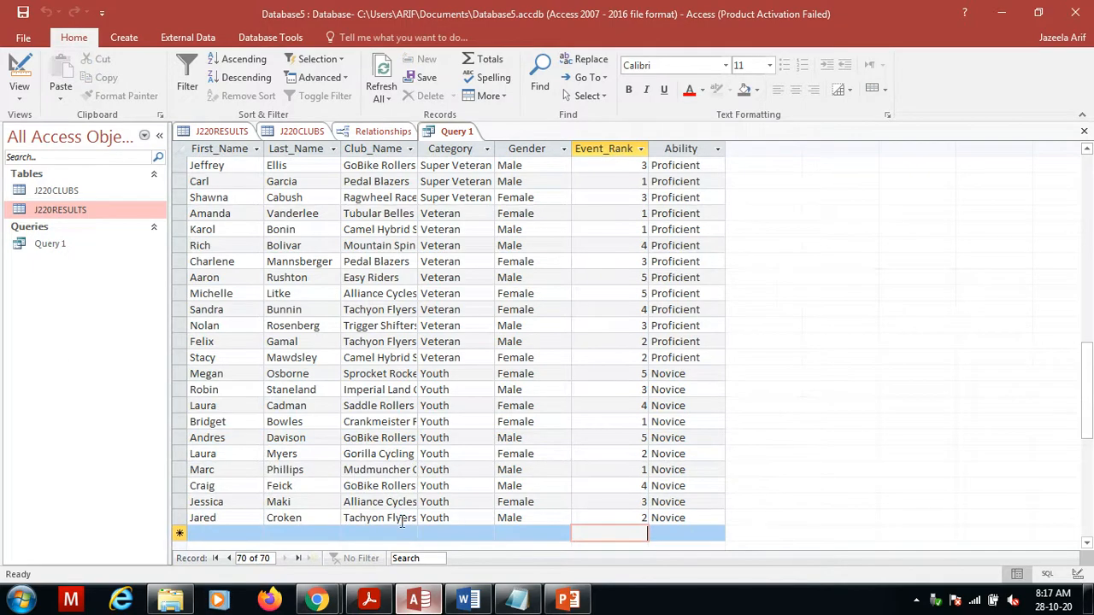
- Check the Ability criterion in the PDF, set the Ability criterion of Query 1 to Not Novice, and run the query
{"action": "mouse_move", "coordinate": [369, 600]}
{"action": "left_click", "coordinate": [359, 468]}
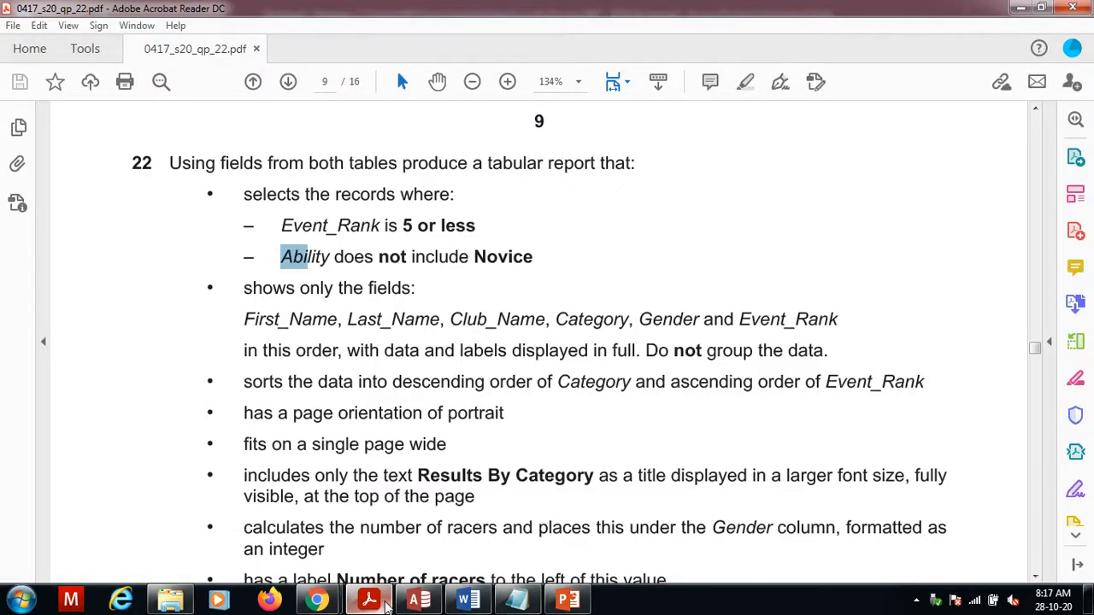
{"action": "left_click", "coordinate": [418, 601]}
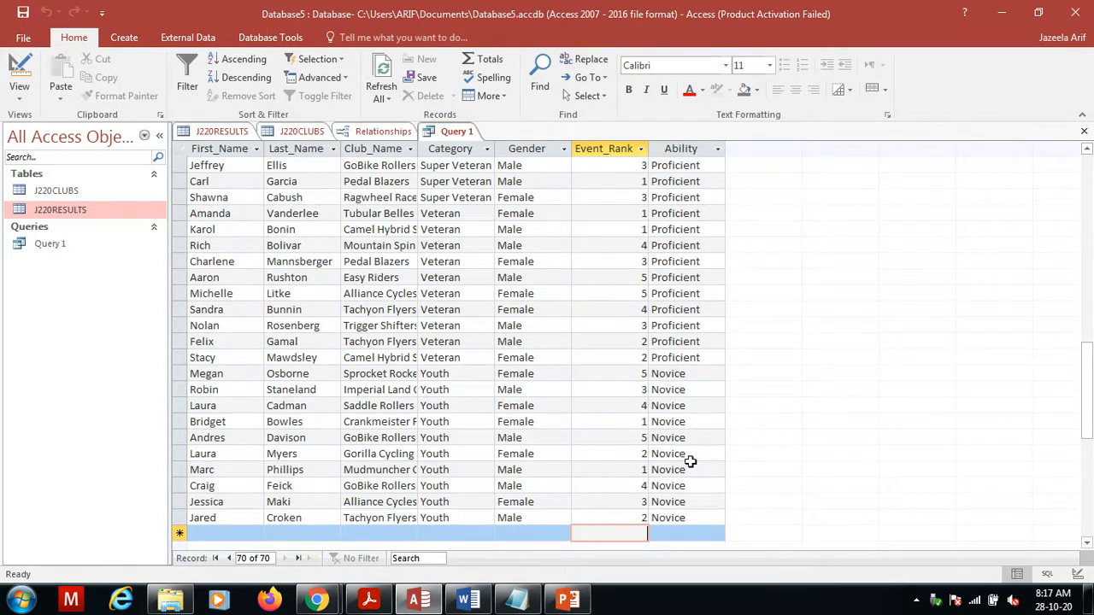
{"action": "left_click", "coordinate": [19, 70]}
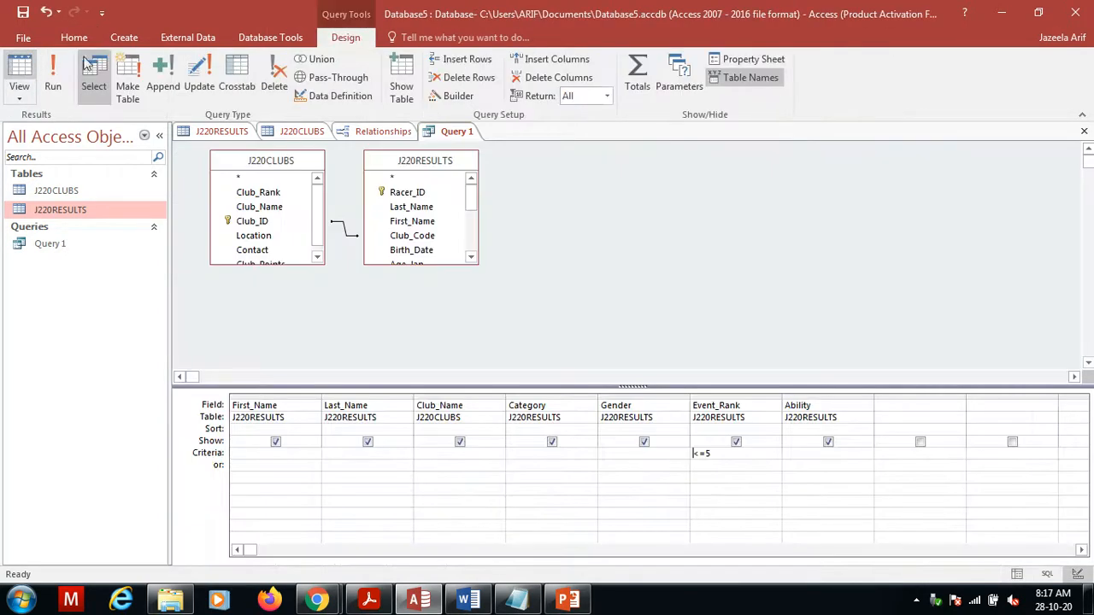
{"action": "left_click", "coordinate": [804, 454]}
{"action": "type", "text": "No"}
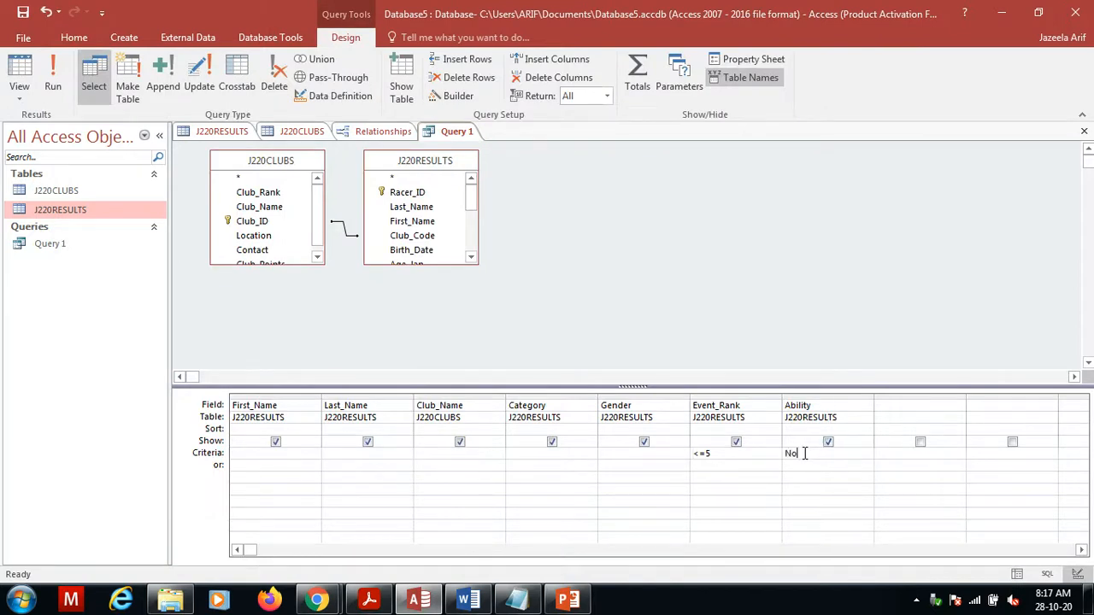
{"action": "type", "text": "t Novice"}
{"action": "left_click", "coordinate": [53, 78]}
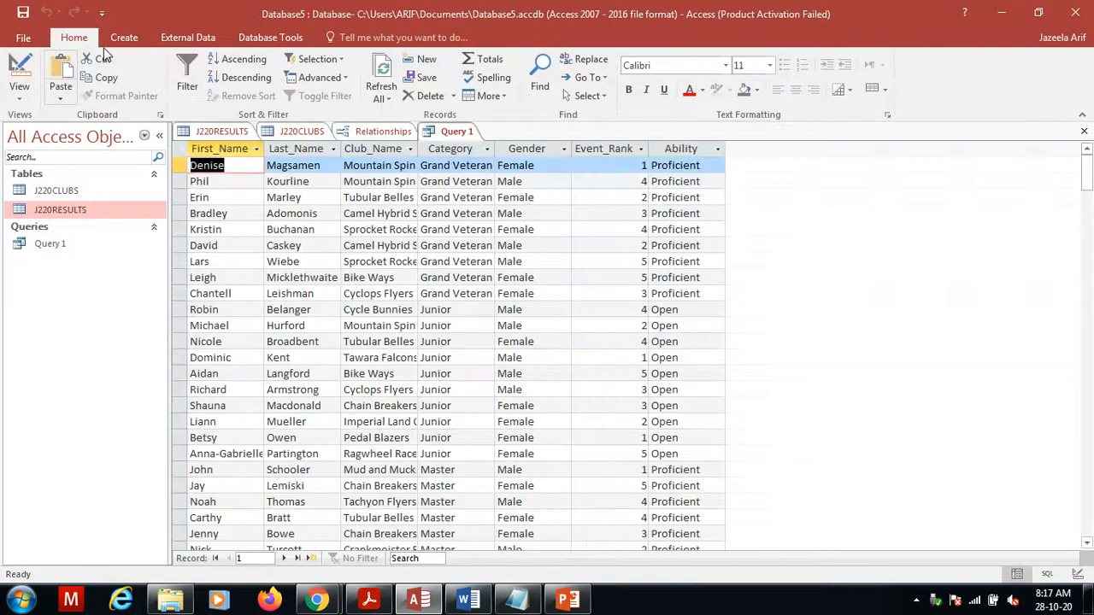
- Go through the whole datasheet and back to the first record to check that no Ability value is Novice
{"action": "key", "text": "Down"}
{"action": "key", "text": "Down"}
{"action": "key", "text": "Down"}
{"action": "key", "text": "Down"}
{"action": "key", "text": "Down"}
{"action": "key", "text": "Down"}
{"action": "key", "text": "Down"}
{"action": "key", "text": "Down"}
{"action": "key", "text": "Down"}
{"action": "key", "text": "Down"}
{"action": "key", "text": "Down"}
{"action": "key", "text": "Down"}
{"action": "key", "text": "Down"}
{"action": "key", "text": "Down"}
{"action": "key", "text": "Down"}
{"action": "key", "text": "Down"}
{"action": "key", "text": "Down"}
{"action": "key", "text": "Down"}
{"action": "key", "text": "Down"}
{"action": "key", "text": "Down"}
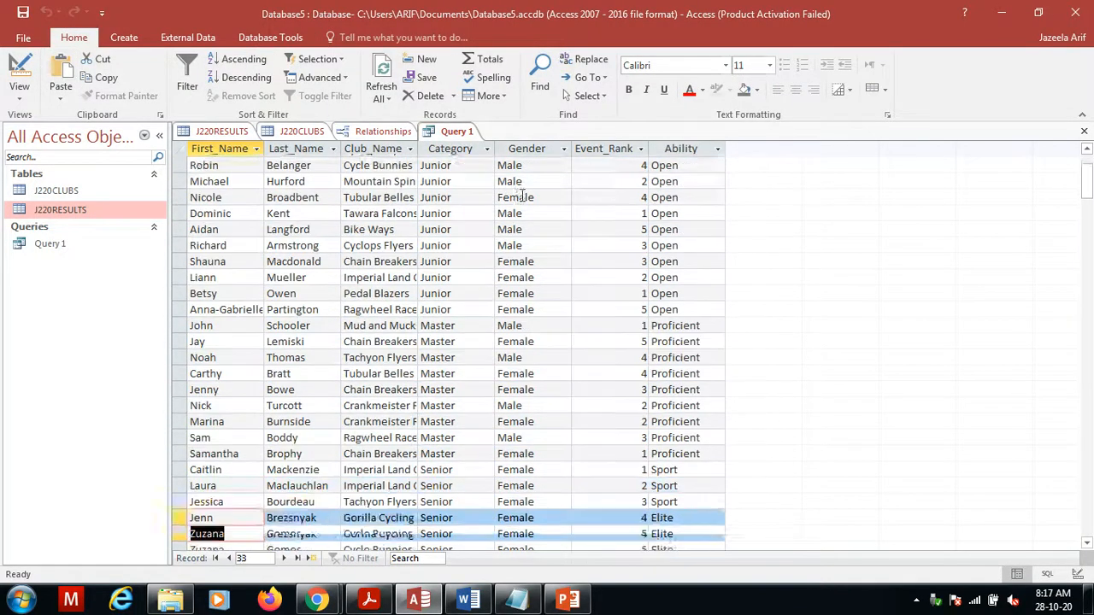
{"action": "key", "text": "Down"}
{"action": "key", "text": "Down"}
{"action": "key", "text": "Down"}
{"action": "key", "text": "Down"}
{"action": "key", "text": "Down"}
{"action": "key", "text": "Down"}
{"action": "key", "text": "Down"}
{"action": "key", "text": "Down"}
{"action": "key", "text": "Down"}
{"action": "key", "text": "Down"}
{"action": "key", "text": "Down"}
{"action": "key", "text": "Down"}
{"action": "key", "text": "Down"}
{"action": "key", "text": "Down"}
{"action": "key", "text": "Down"}
{"action": "key", "text": "Down"}
{"action": "key", "text": "Down"}
{"action": "key", "text": "Down"}
{"action": "key", "text": "Down"}
{"action": "key", "text": "Down"}
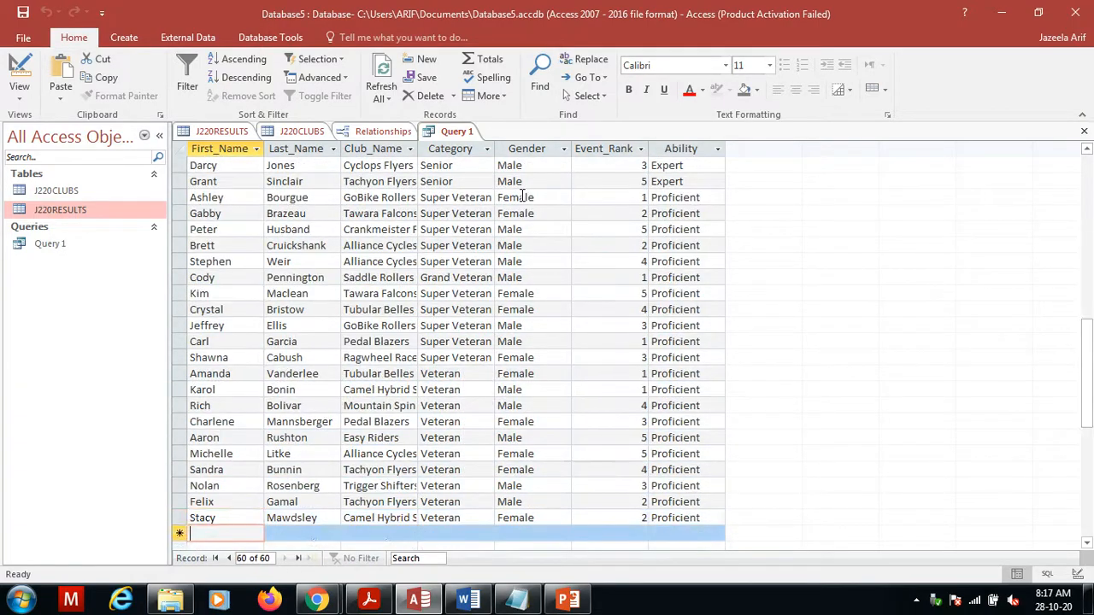
{"action": "key", "text": "Up"}
{"action": "key", "text": "Up"}
{"action": "key", "text": "Up"}
{"action": "key", "text": "Up"}
{"action": "key", "text": "Up"}
{"action": "key", "text": "Up"}
{"action": "key", "text": "Up"}
{"action": "key", "text": "Up"}
{"action": "key", "text": "Up"}
{"action": "key", "text": "Up"}
{"action": "key", "text": "Up"}
{"action": "key", "text": "Up"}
{"action": "key", "text": "Up"}
{"action": "key", "text": "Up"}
{"action": "key", "text": "Up"}
{"action": "key", "text": "Up"}
{"action": "key", "text": "Up"}
{"action": "key", "text": "Up"}
{"action": "key", "text": "Up"}
{"action": "key", "text": "Up"}
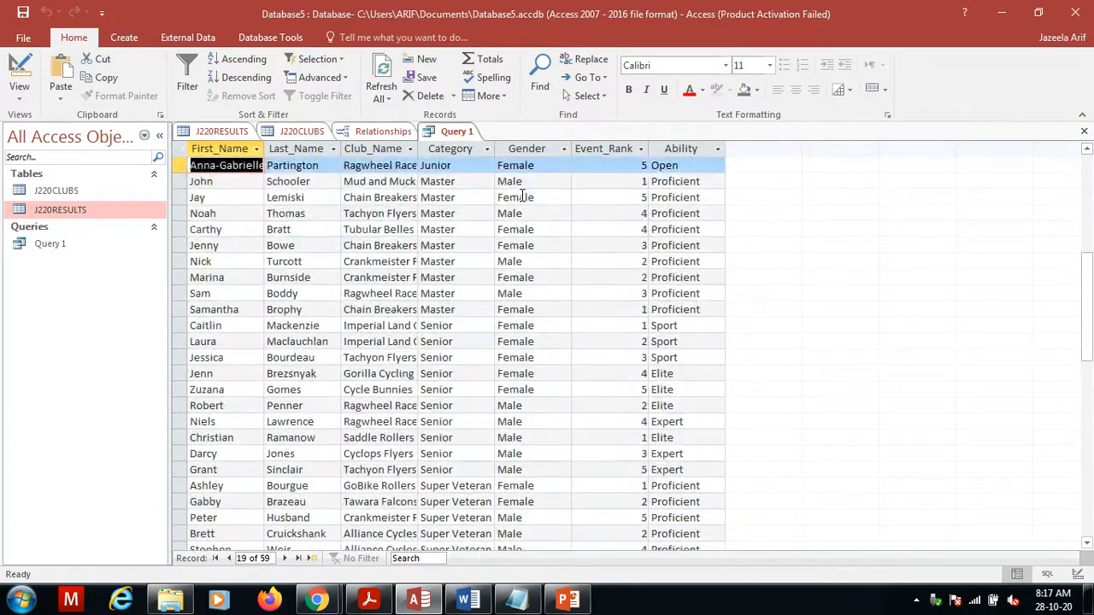
{"action": "key", "text": "Up"}
{"action": "key", "text": "Up"}
{"action": "key", "text": "Up"}
{"action": "key", "text": "Up"}
{"action": "key", "text": "Up"}
{"action": "key", "text": "Up"}
{"action": "key", "text": "Up"}
{"action": "key", "text": "Up"}
{"action": "key", "text": "Up"}
{"action": "key", "text": "Up"}
{"action": "key", "text": "Up"}
{"action": "key", "text": "Up"}
{"action": "key", "text": "Up"}
{"action": "key", "text": "Up"}
{"action": "key", "text": "Up"}
{"action": "key", "text": "Up"}
{"action": "key", "text": "Up"}
{"action": "key", "text": "Up"}
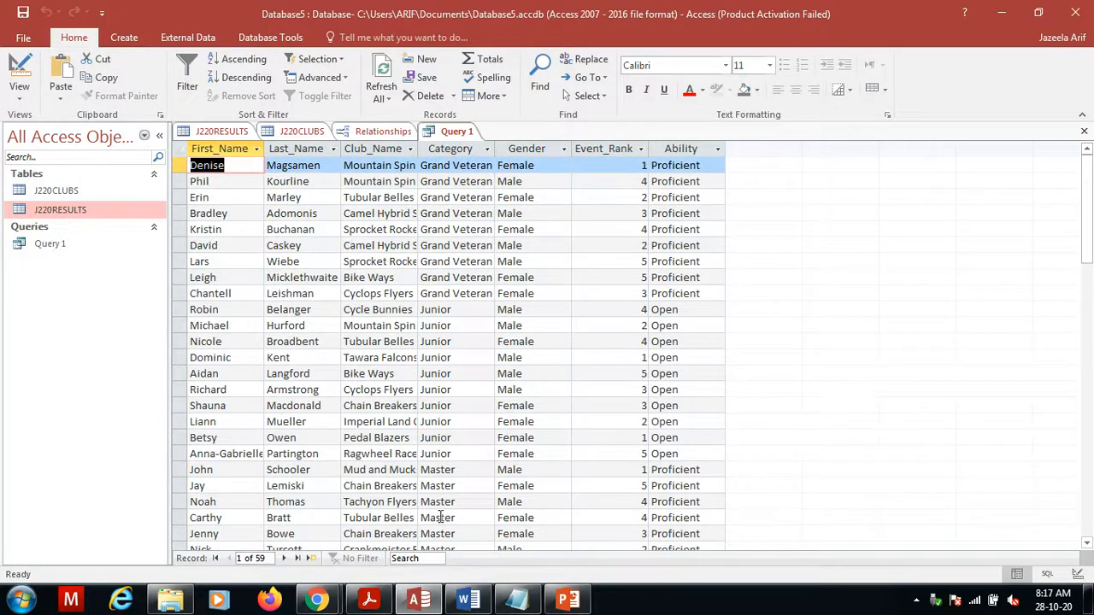
- Reread the sorting requirement, selection criteria and required field list of question 22 in the PDF
{"action": "left_click", "coordinate": [370, 599]}
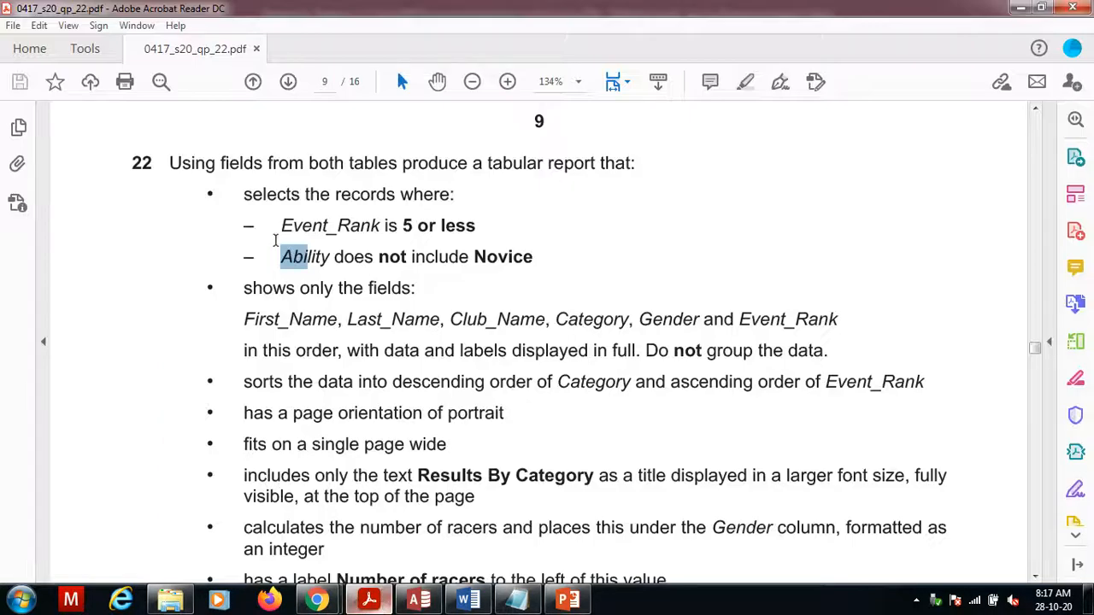
{"action": "left_click_drag", "start_coordinate": [246, 383], "coordinate": [462, 384]}
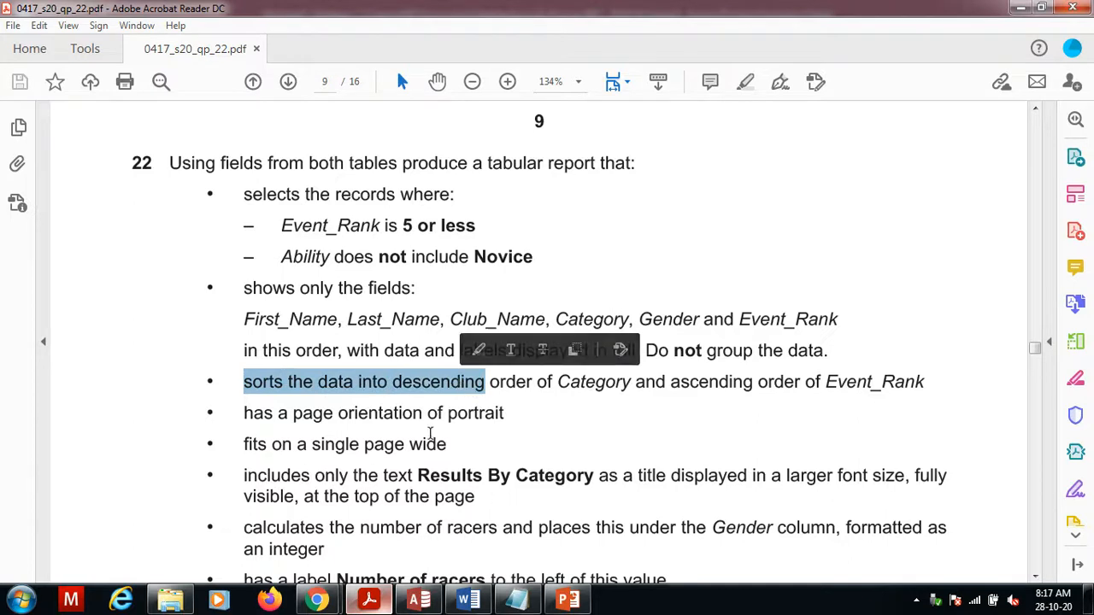
{"action": "left_click", "coordinate": [250, 231]}
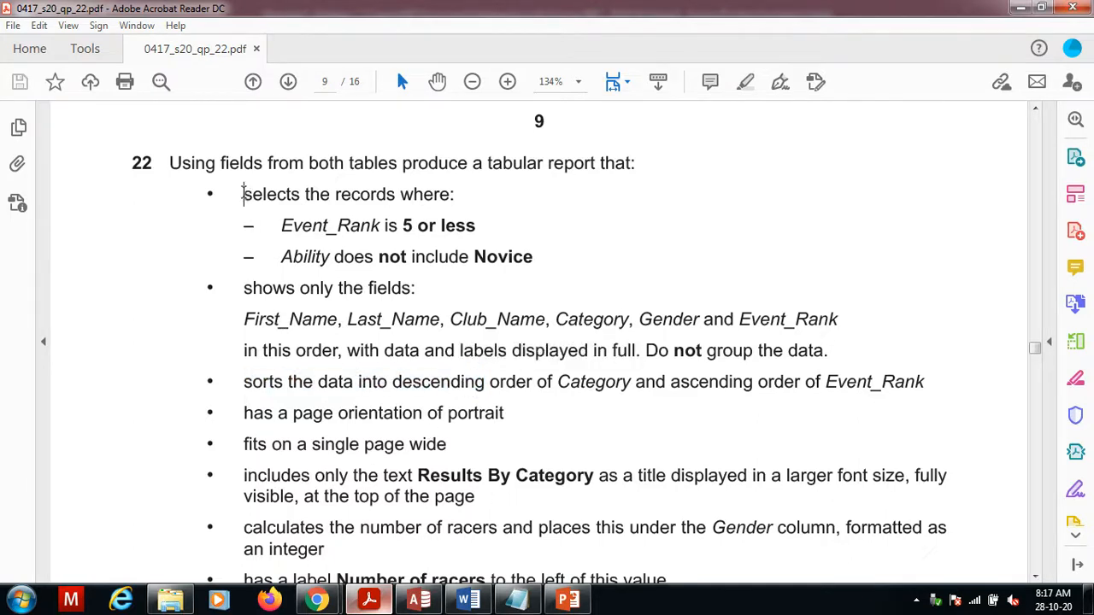
{"action": "left_click_drag", "start_coordinate": [244, 194], "coordinate": [839, 325]}
{"action": "left_click", "coordinate": [657, 352]}
- Return to Access, start the Report Wizard, save Query 1 when asked, and use Query 1 as the report's source
{"action": "left_click", "coordinate": [419, 600]}
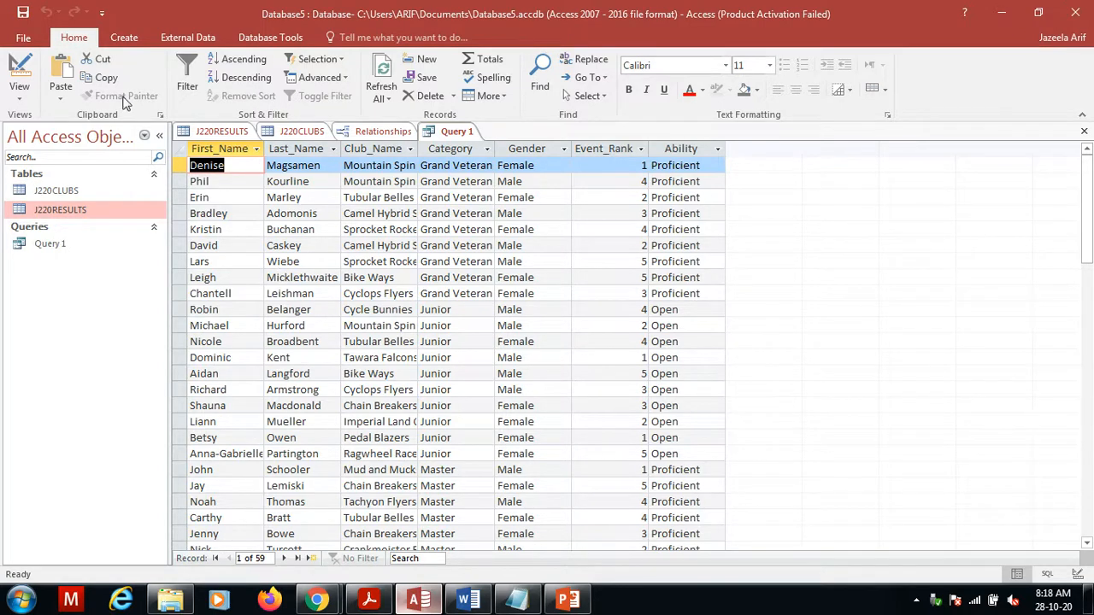
{"action": "left_click", "coordinate": [124, 39]}
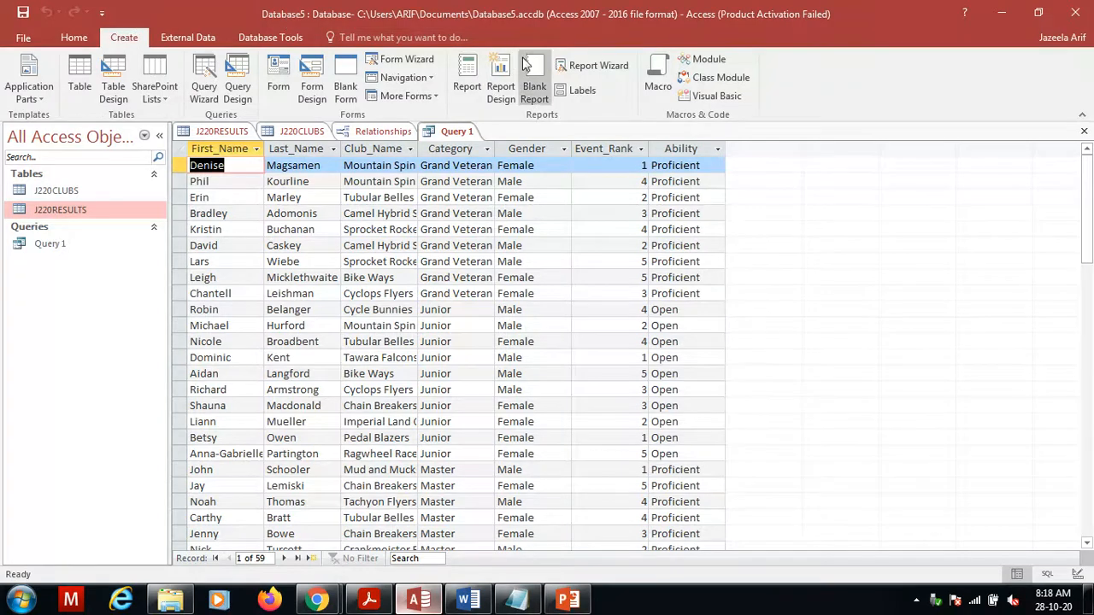
{"action": "left_click", "coordinate": [596, 68]}
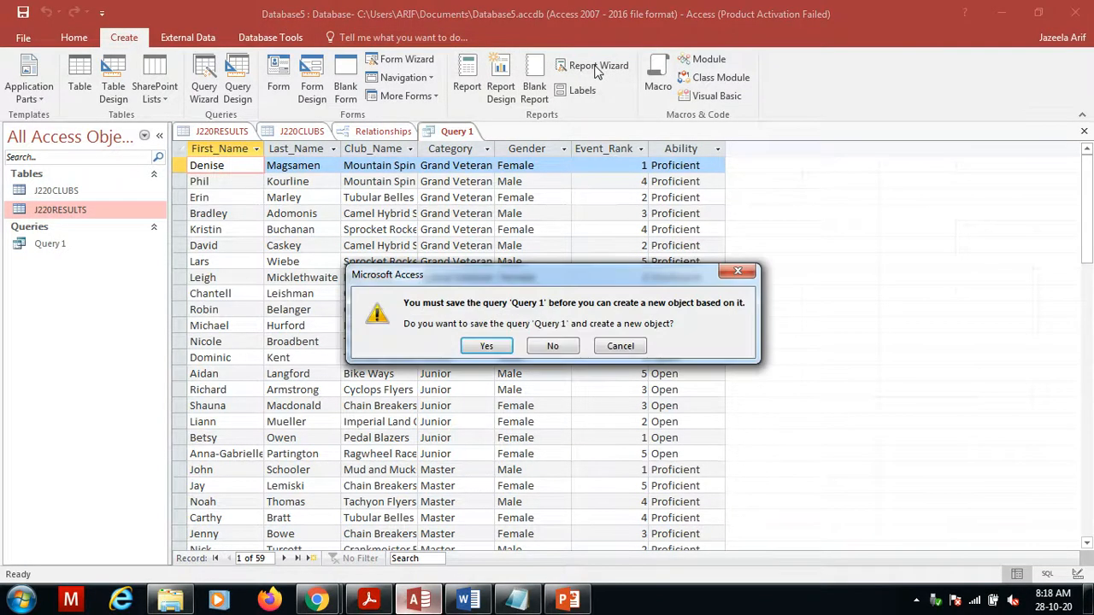
{"action": "left_click", "coordinate": [496, 348]}
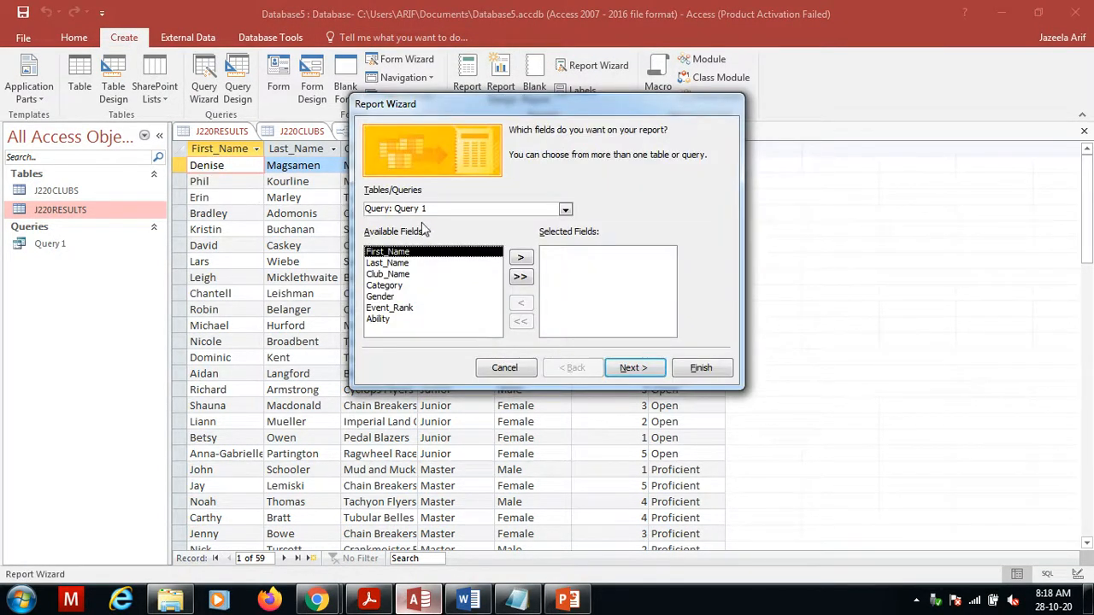
{"action": "left_click", "coordinate": [566, 211]}
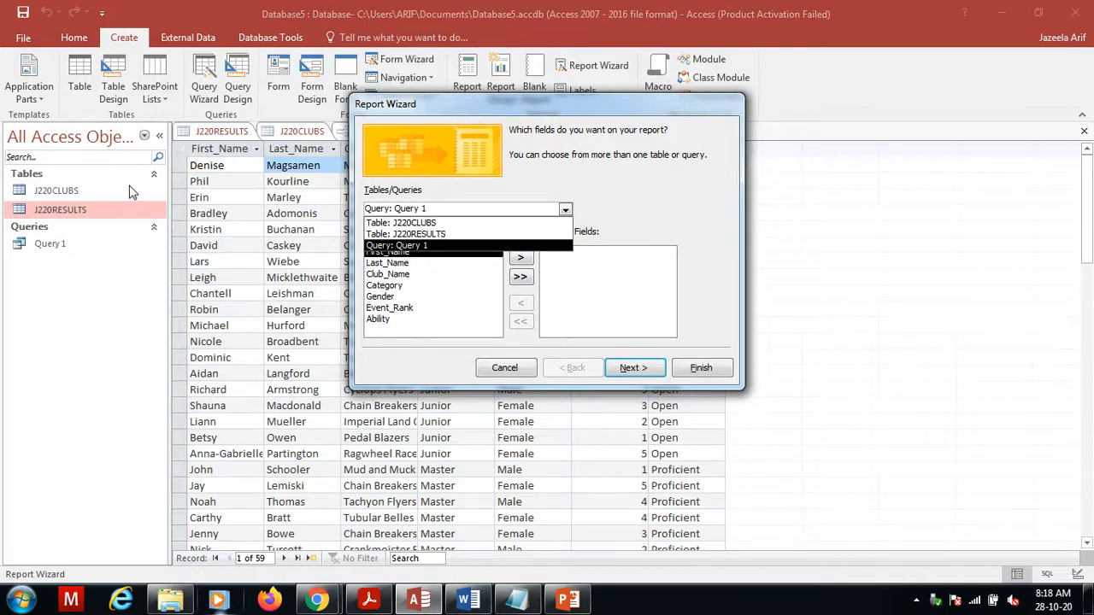
{"action": "left_click", "coordinate": [395, 246]}
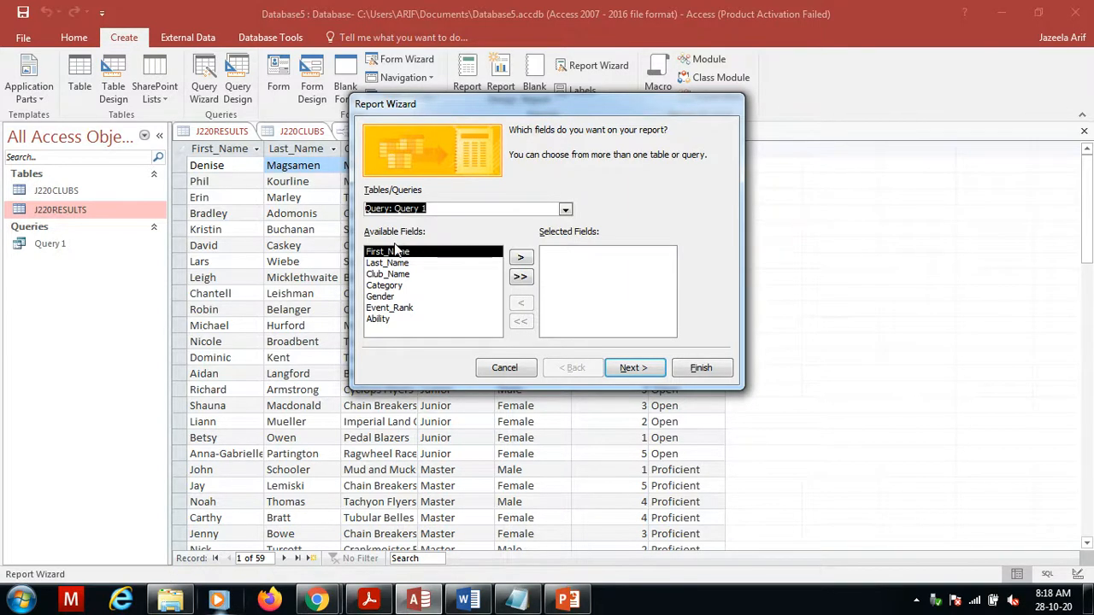
- Add all Query 1 fields to the report except Ability, and check the selection against the field list in the PDF
{"action": "left_click", "coordinate": [521, 279]}
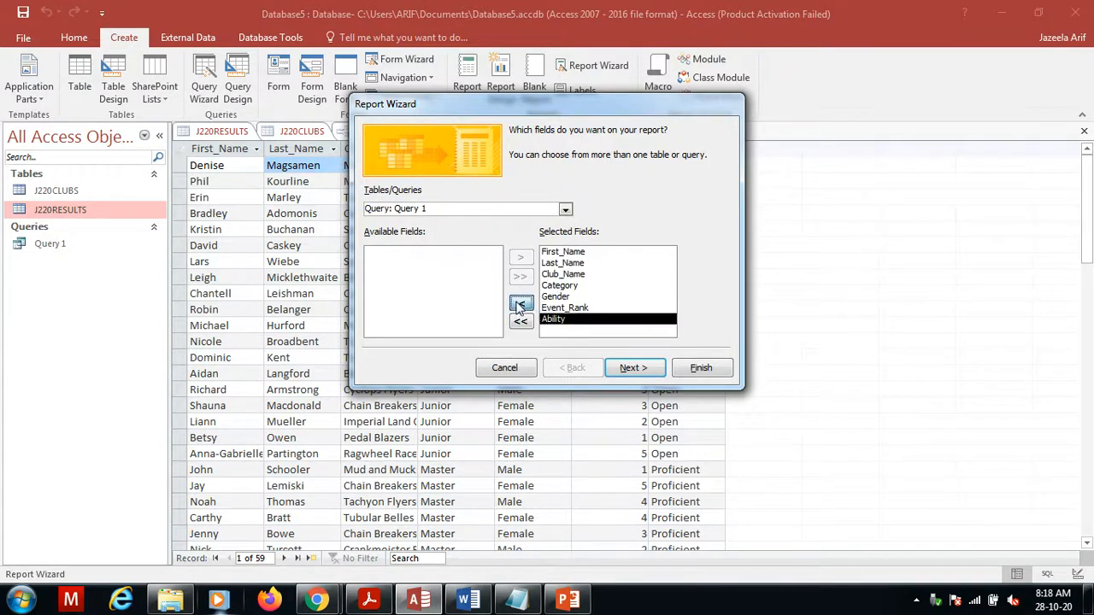
{"action": "left_click", "coordinate": [520, 305]}
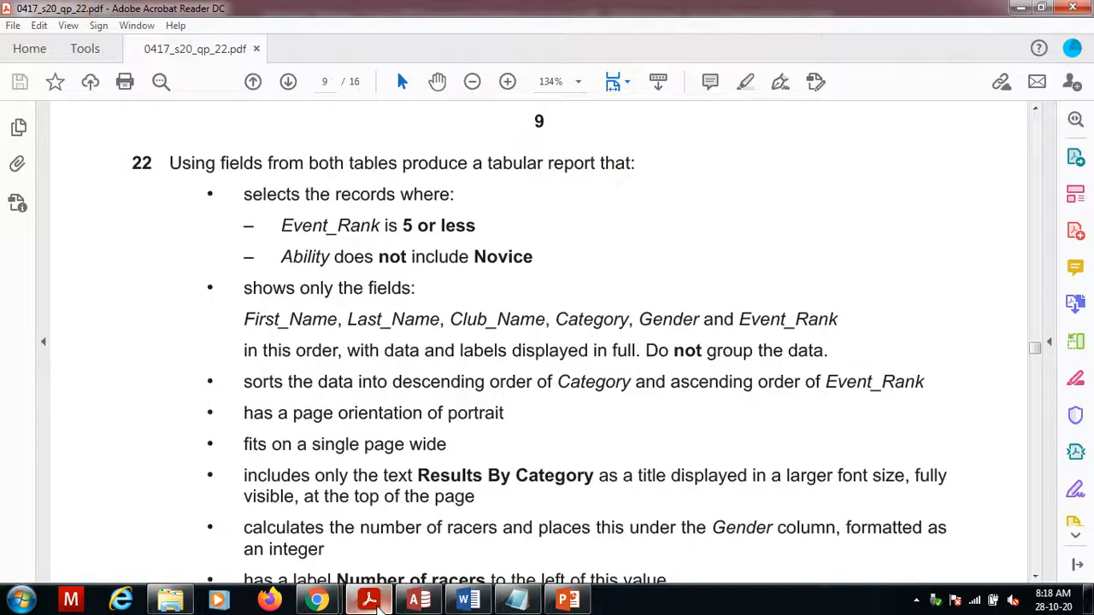
{"action": "left_click", "coordinate": [369, 600]}
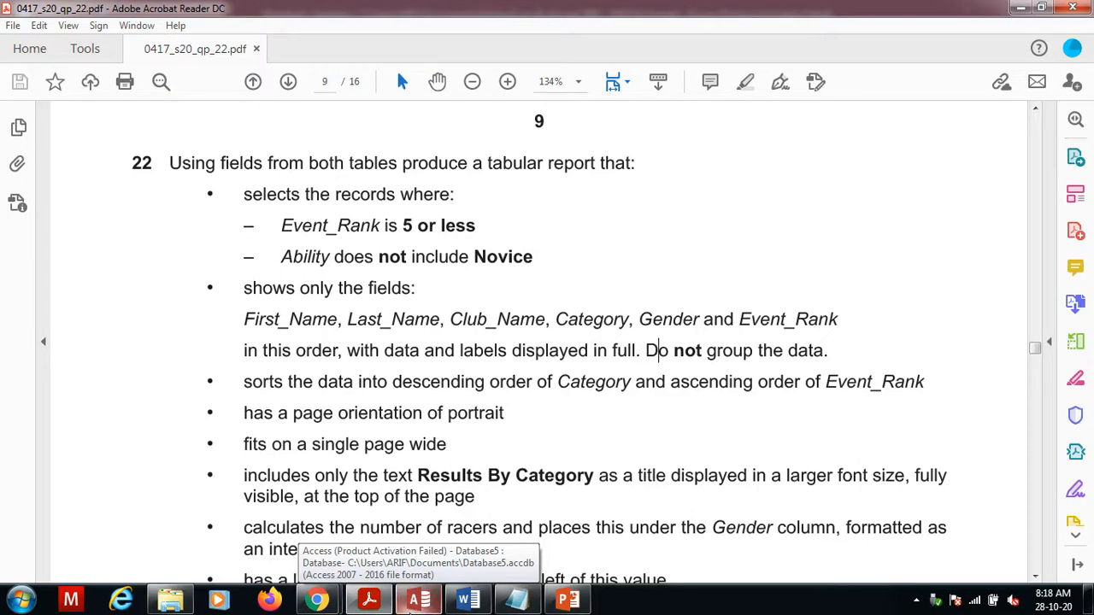
{"action": "left_click", "coordinate": [416, 604]}
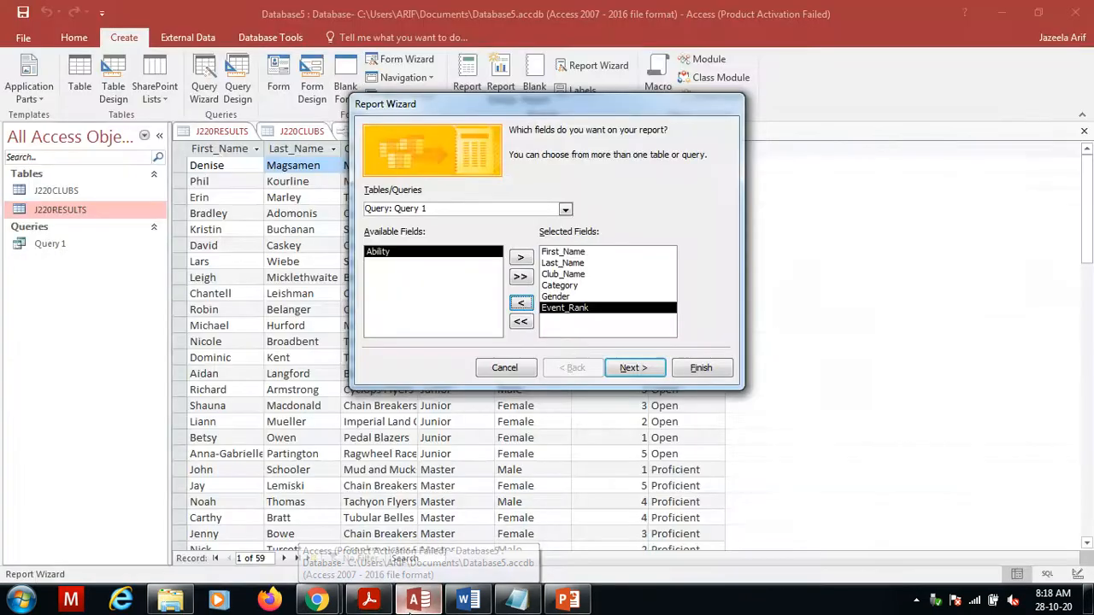
- Compare both data views, keep the report viewed by J220RESULTS, and continue to the layout options without grouping levels or sort order
{"action": "left_click", "coordinate": [646, 370]}
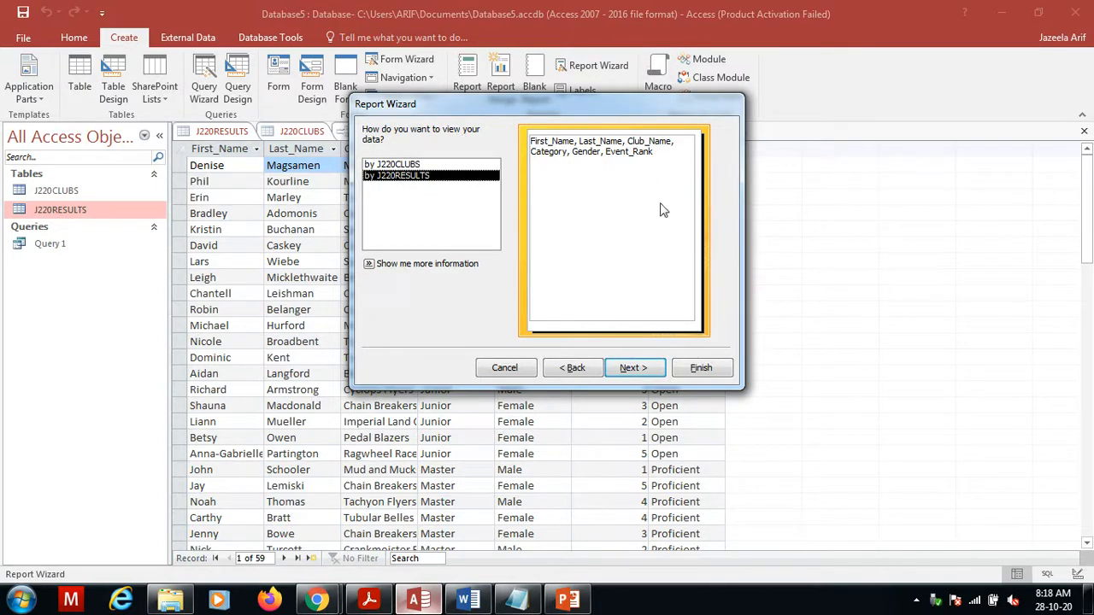
{"action": "left_click", "coordinate": [407, 168]}
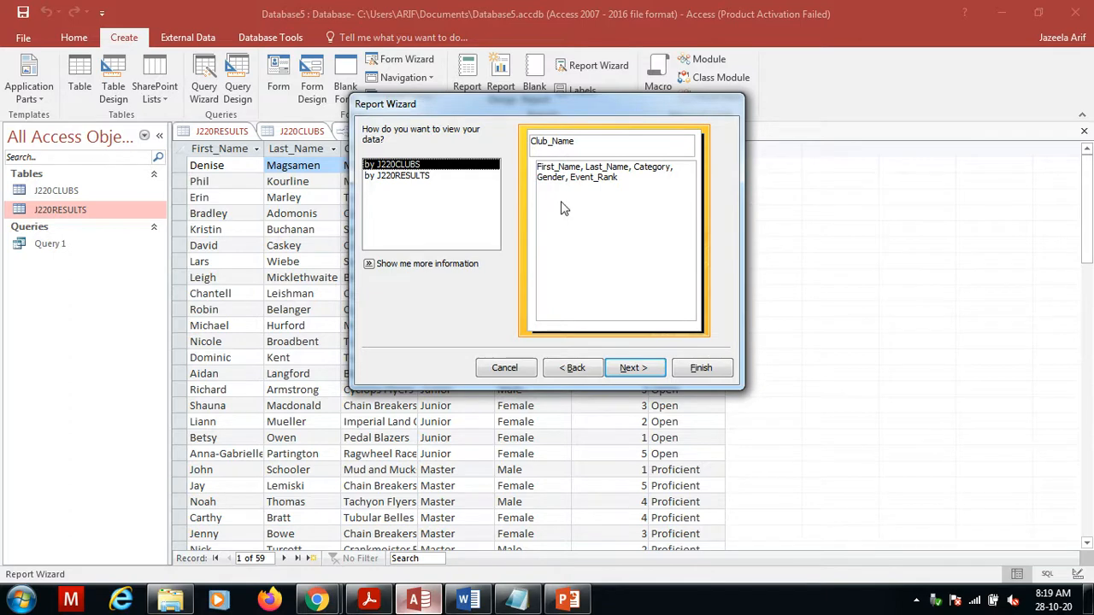
{"action": "left_click", "coordinate": [405, 176]}
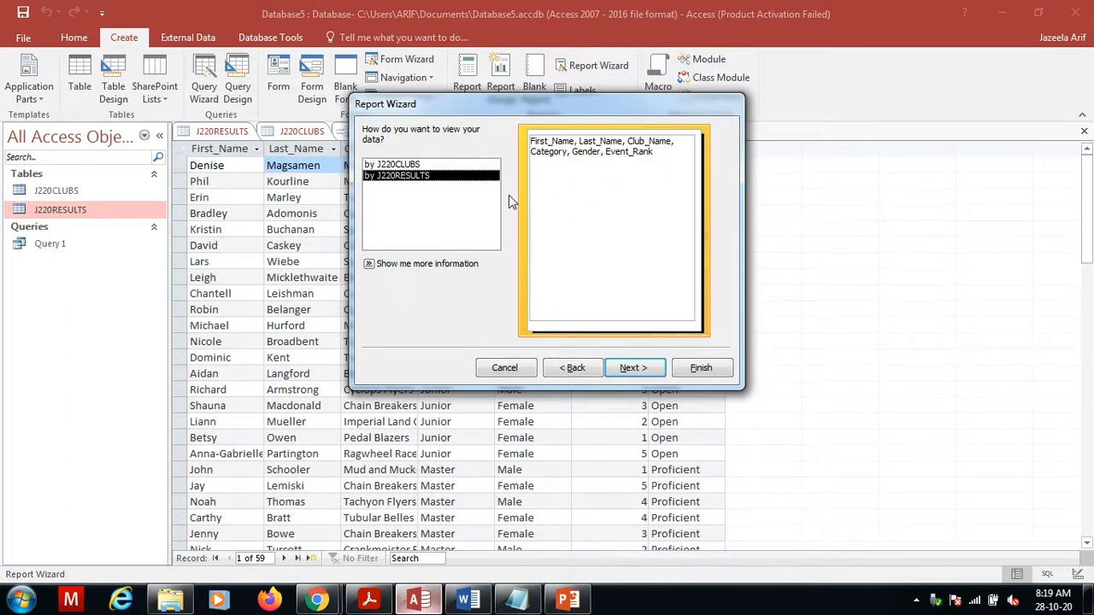
{"action": "left_click", "coordinate": [630, 368]}
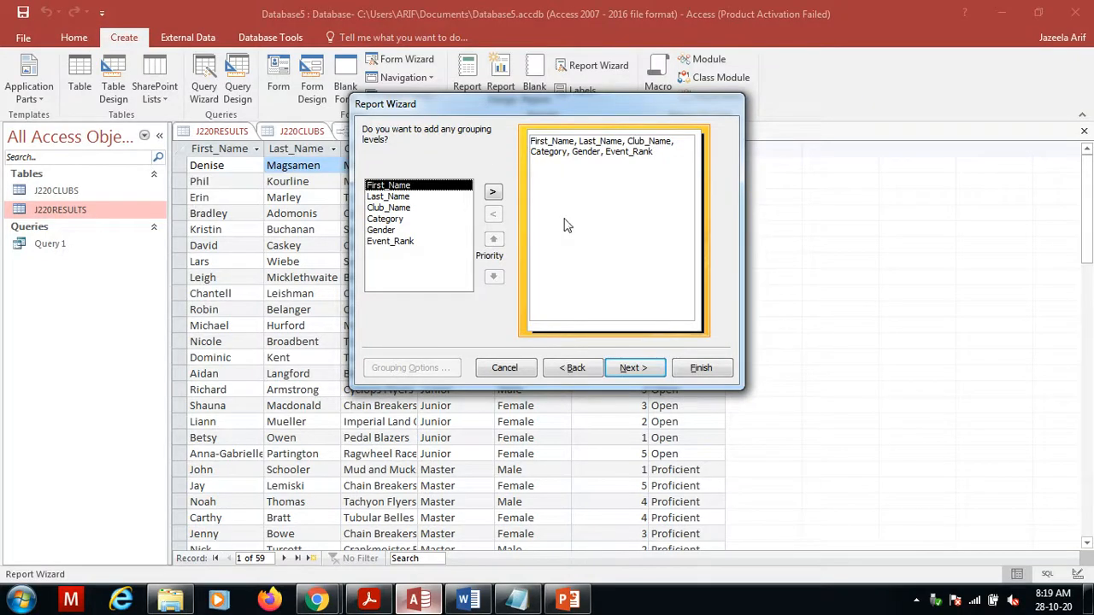
{"action": "left_click", "coordinate": [624, 370]}
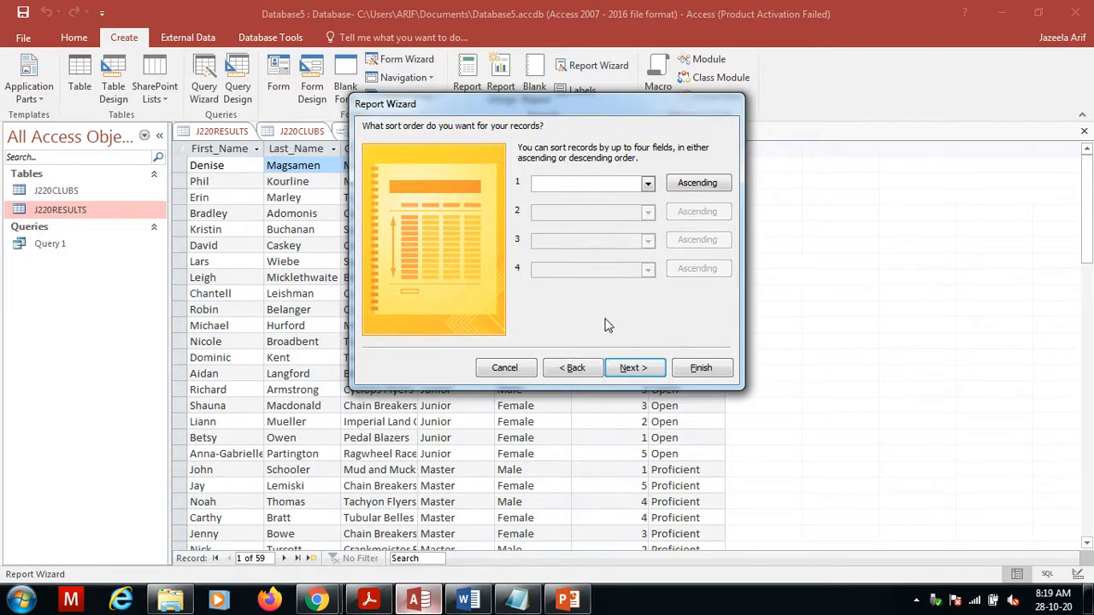
{"action": "left_click", "coordinate": [630, 367]}
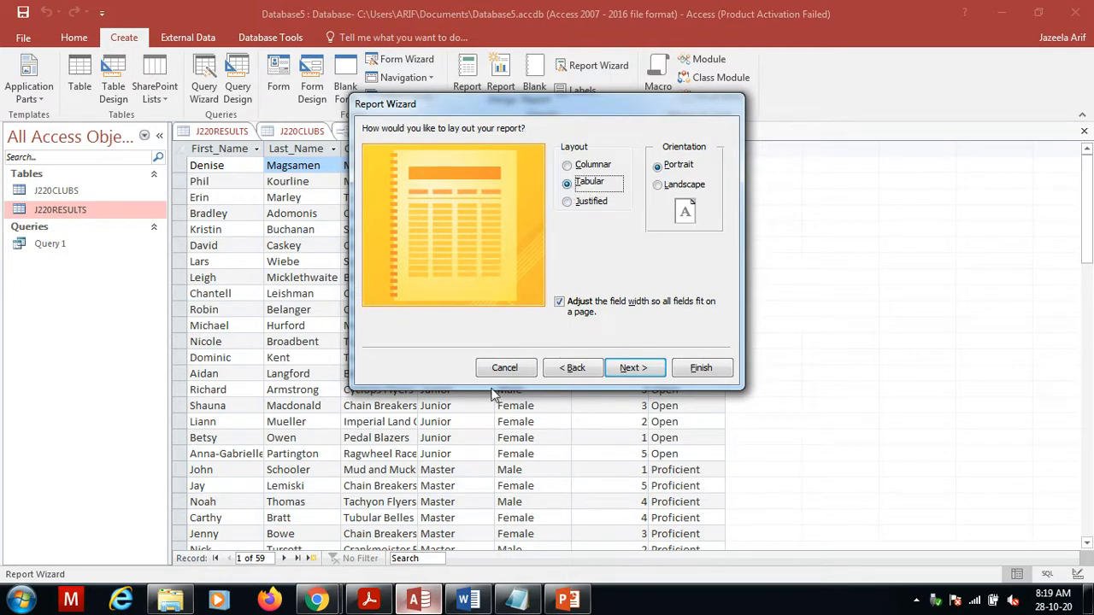
- Check the orientation and page-width requirements in the PDF, and continue the Access wizard with a tabular, portrait layout fitting all fields on a page
{"action": "left_click", "coordinate": [370, 601]}
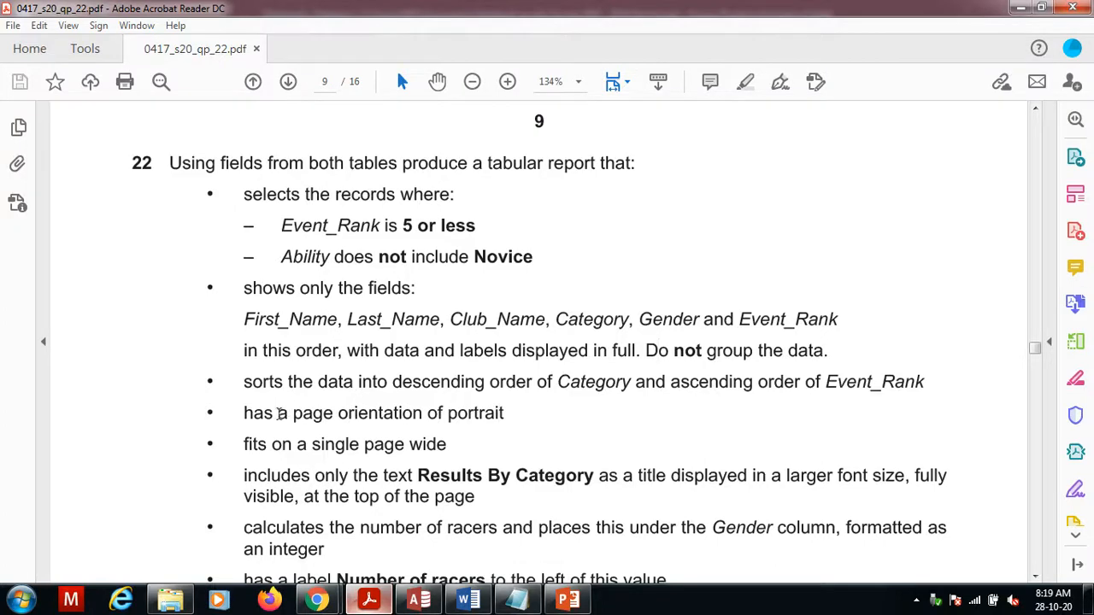
{"action": "left_click_drag", "start_coordinate": [253, 419], "coordinate": [502, 420]}
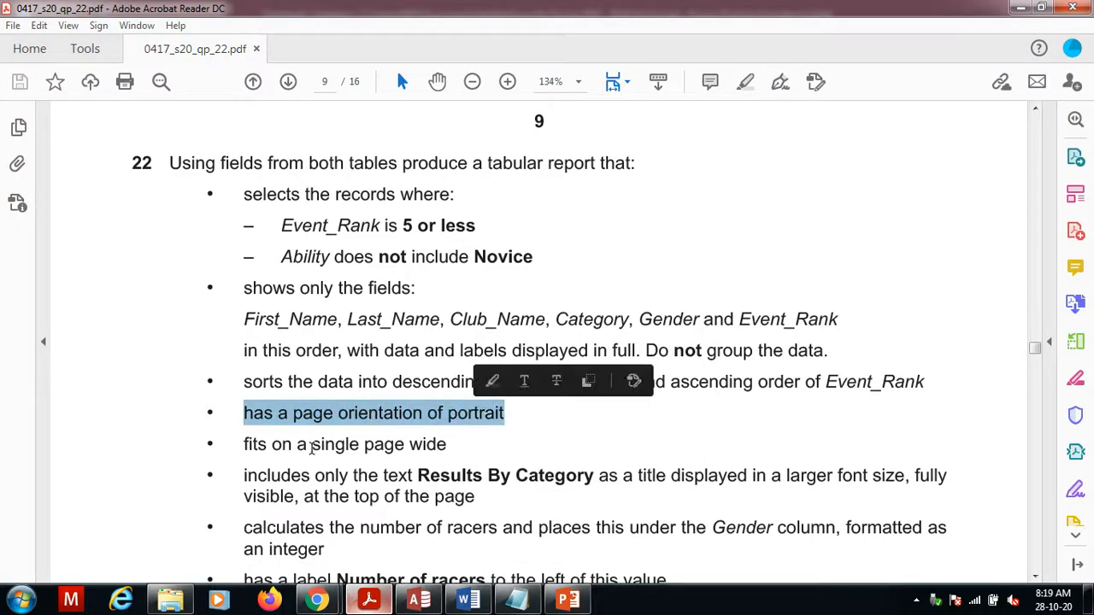
{"action": "left_click", "coordinate": [309, 451]}
{"action": "left_click_drag", "start_coordinate": [309, 450], "coordinate": [481, 476]}
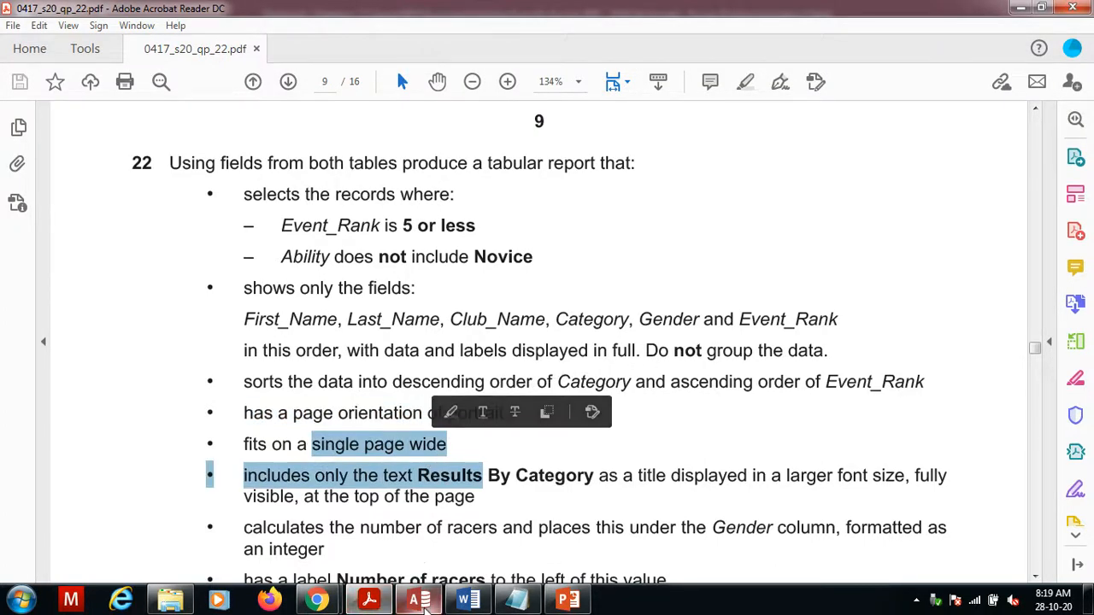
{"action": "left_click", "coordinate": [419, 601]}
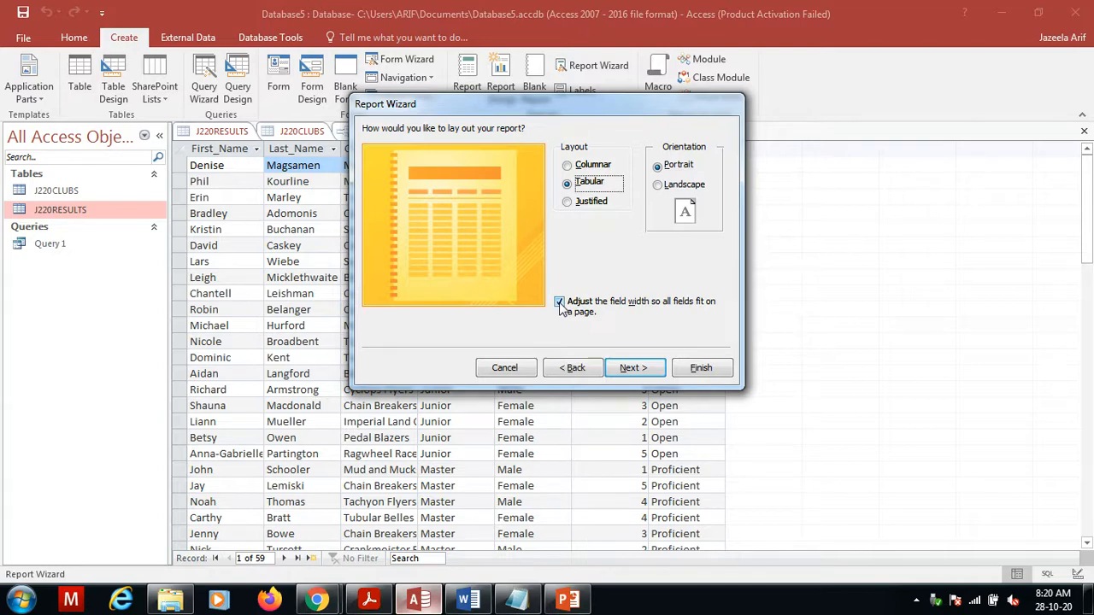
{"action": "left_click", "coordinate": [642, 370]}
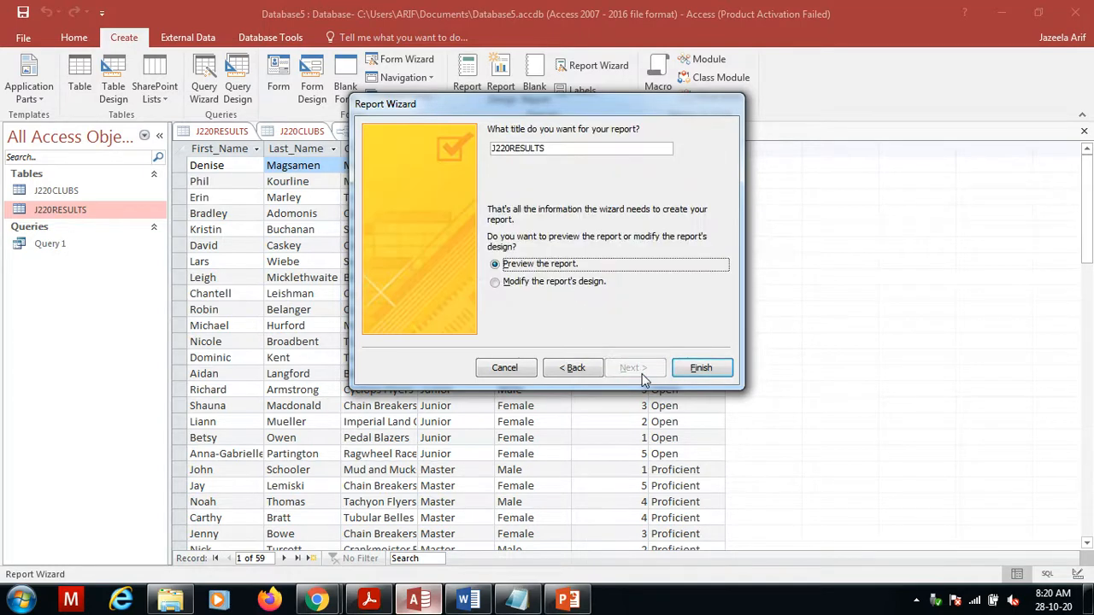
- Copy the title Results By Category from question 22 in the PDF and use it as the report title in the Access wizard
{"action": "left_click", "coordinate": [373, 600]}
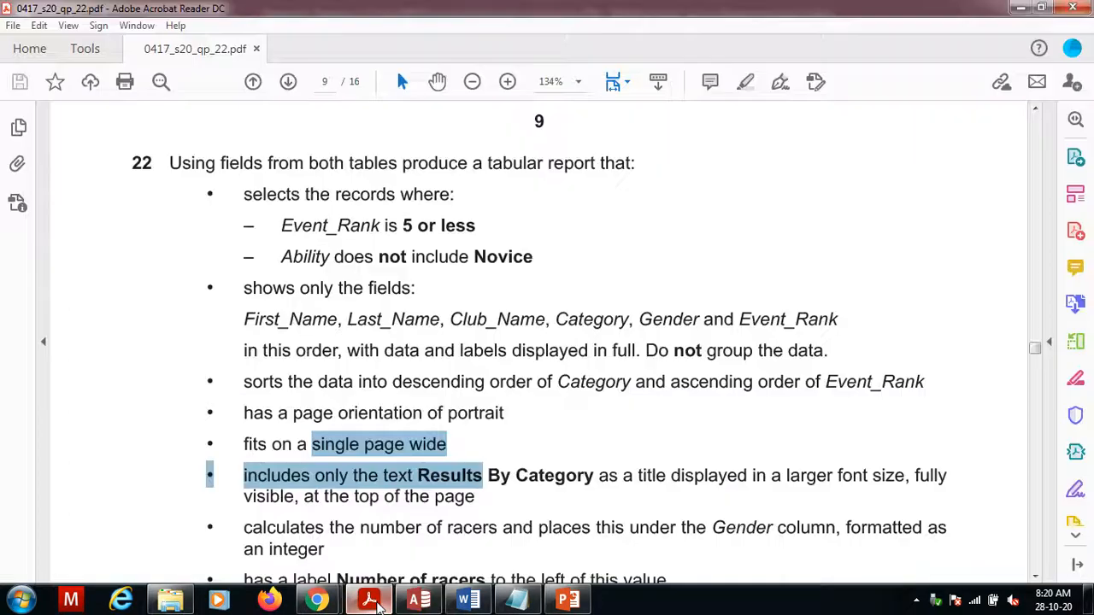
{"action": "left_click", "coordinate": [416, 478]}
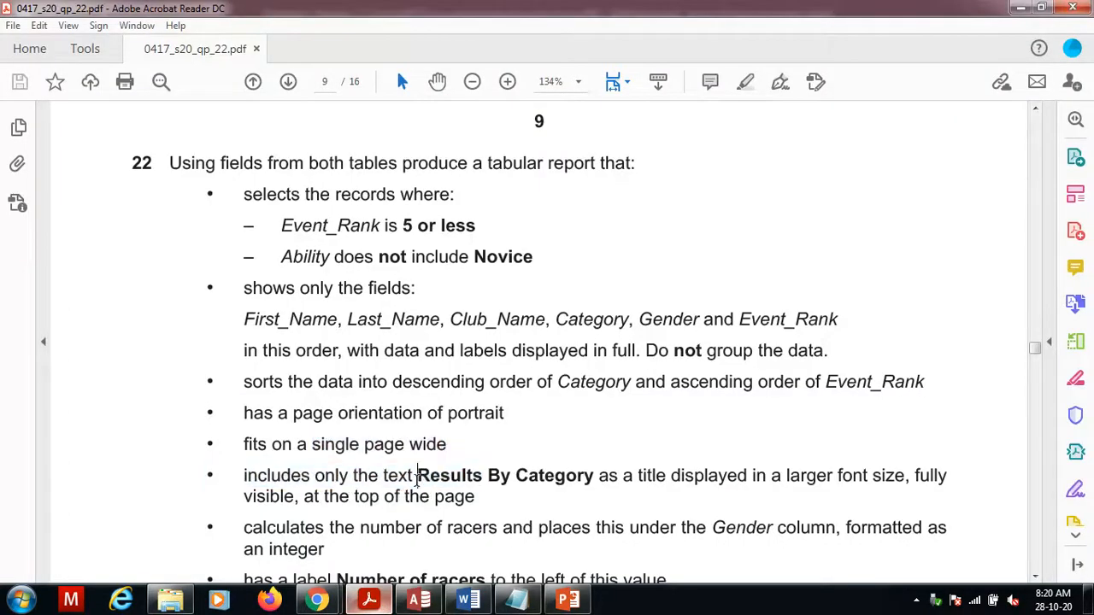
{"action": "left_click_drag", "start_coordinate": [418, 477], "coordinate": [581, 485]}
{"action": "key", "text": "ctrl+c"}
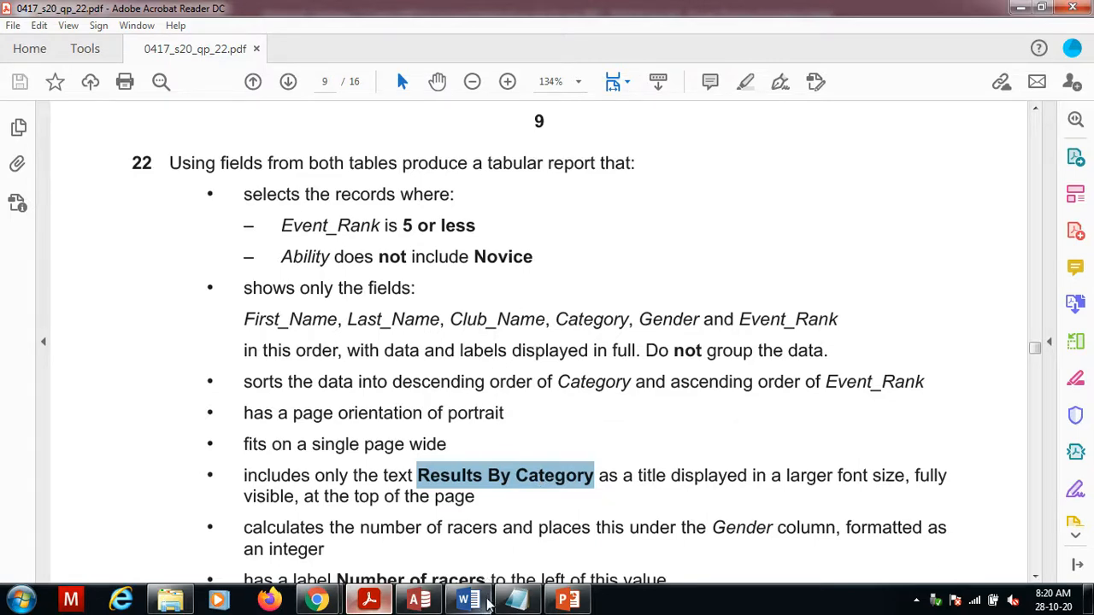
{"action": "left_click", "coordinate": [418, 601]}
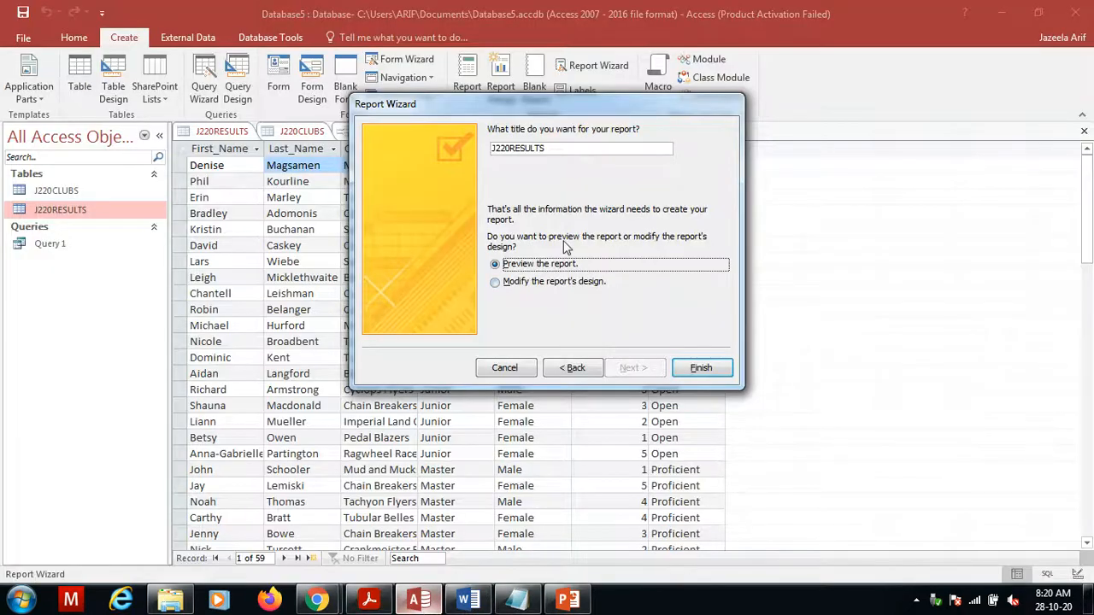
{"action": "double_click", "coordinate": [533, 147]}
{"action": "key", "text": "ctrl+v"}
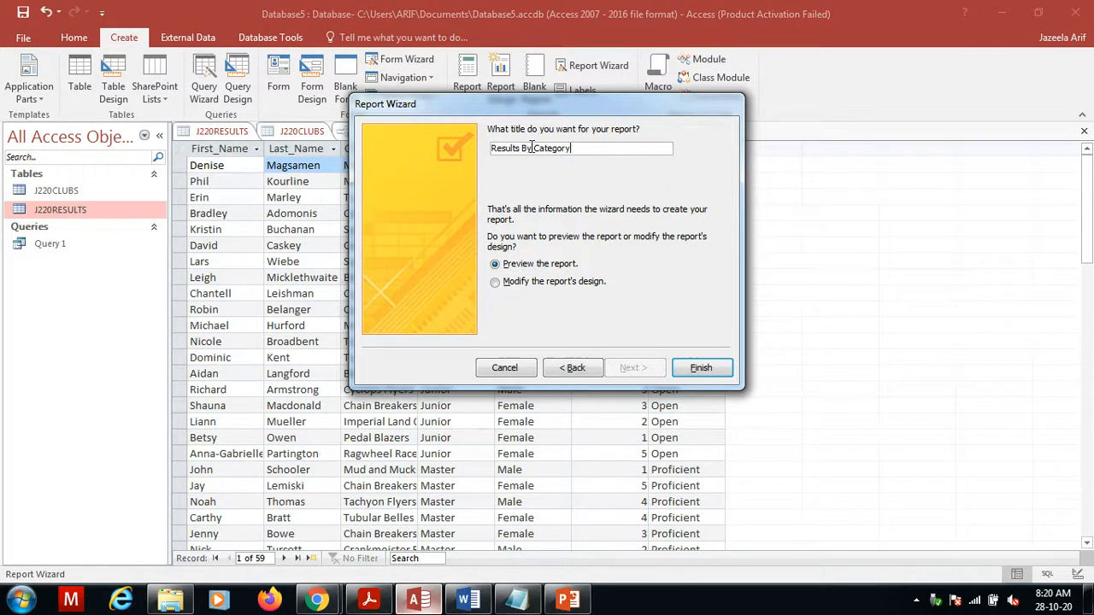
- Finish the wizard with the option to modify the report's design, and close the Field List
{"action": "left_click", "coordinate": [495, 284]}
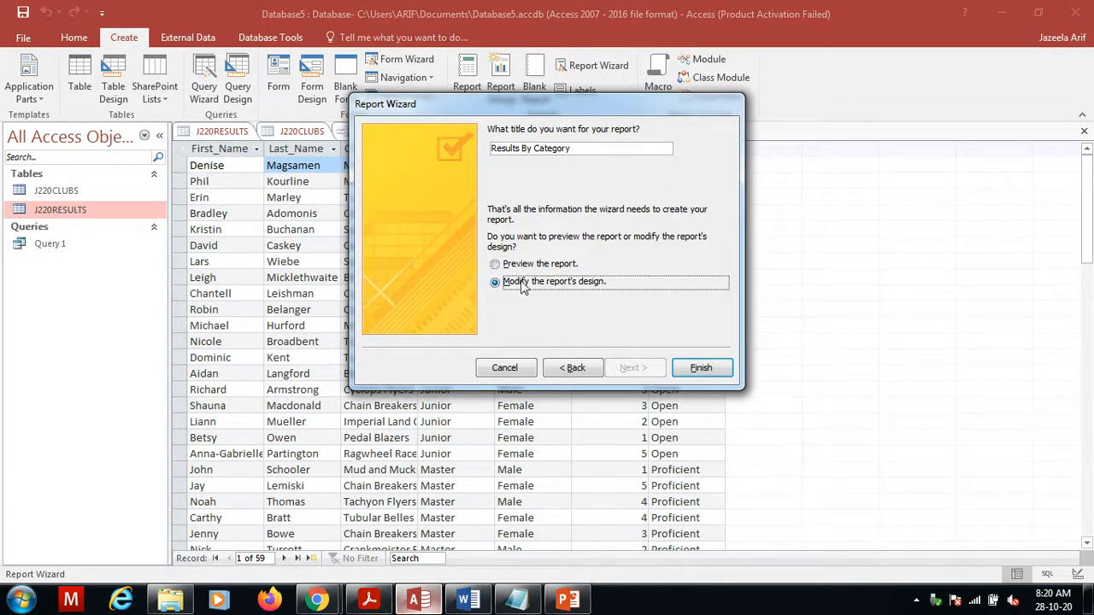
{"action": "left_click", "coordinate": [697, 368]}
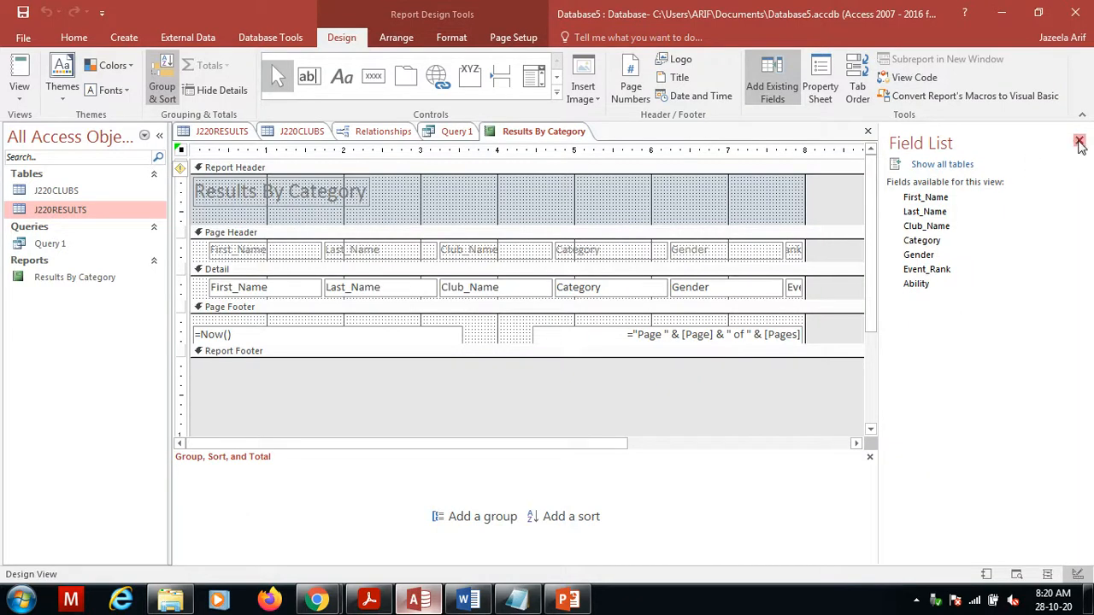
{"action": "left_click", "coordinate": [1079, 143]}
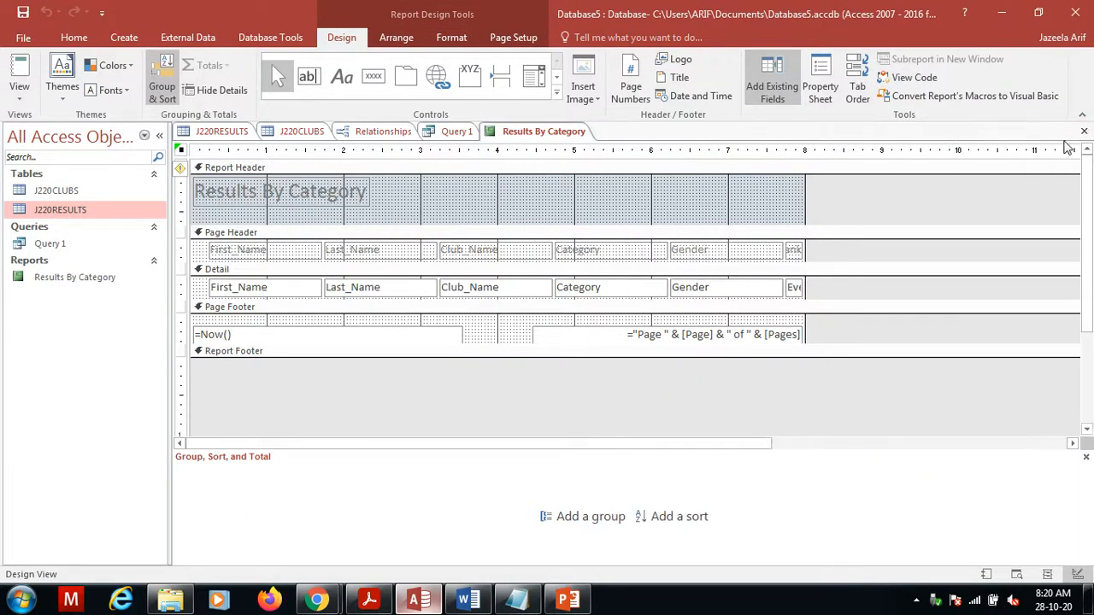
- Check the report in Report View, and switch to Layout View with the Group, Sort, and Total pane closed
{"action": "left_click", "coordinate": [19, 92]}
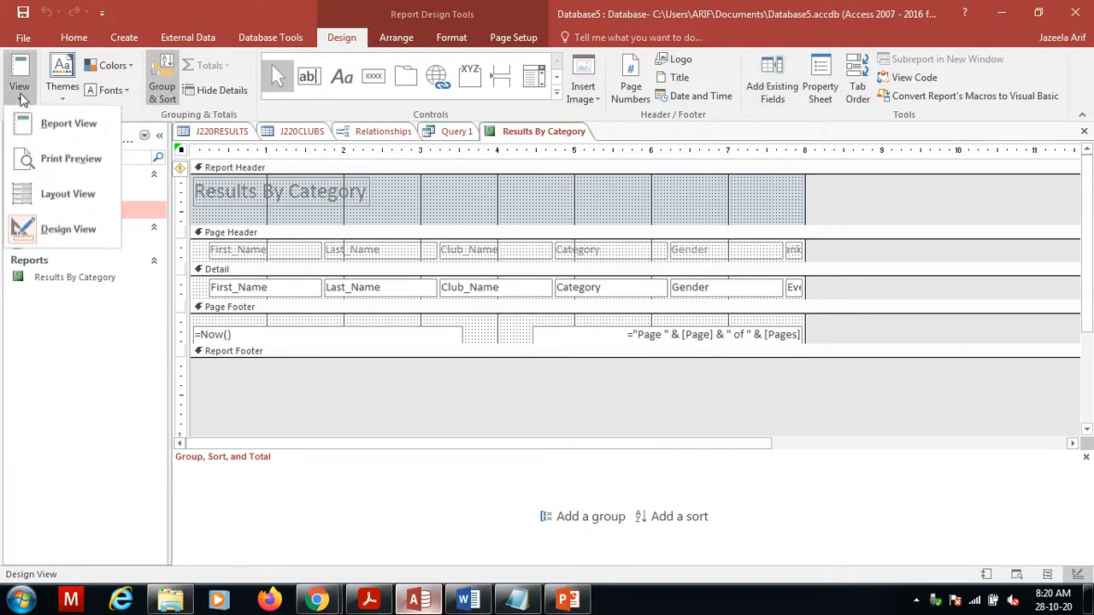
{"action": "left_click", "coordinate": [51, 135]}
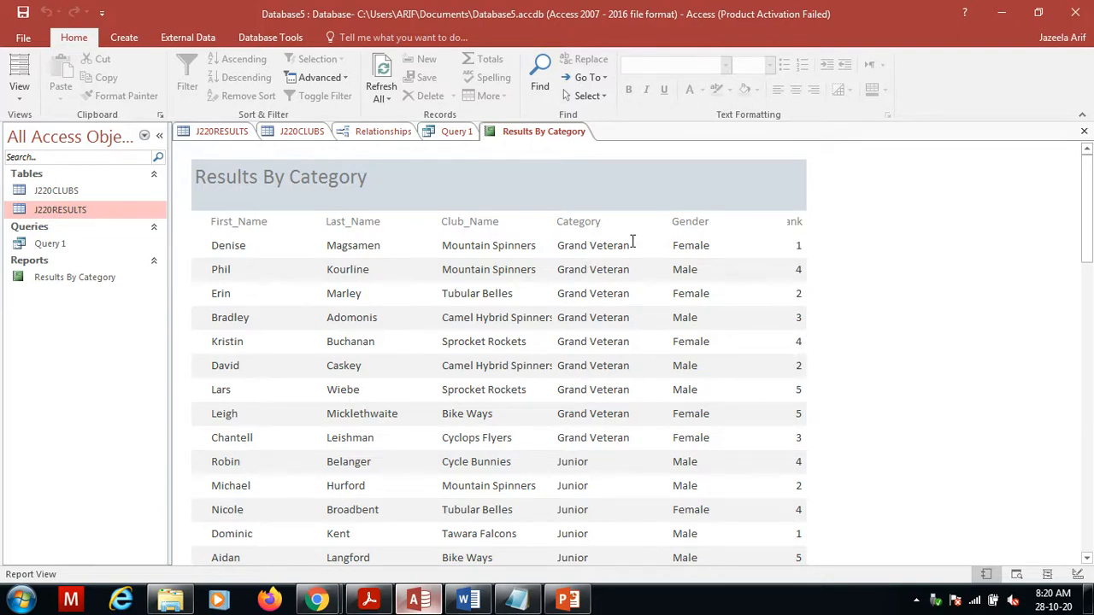
{"action": "left_click", "coordinate": [19, 92]}
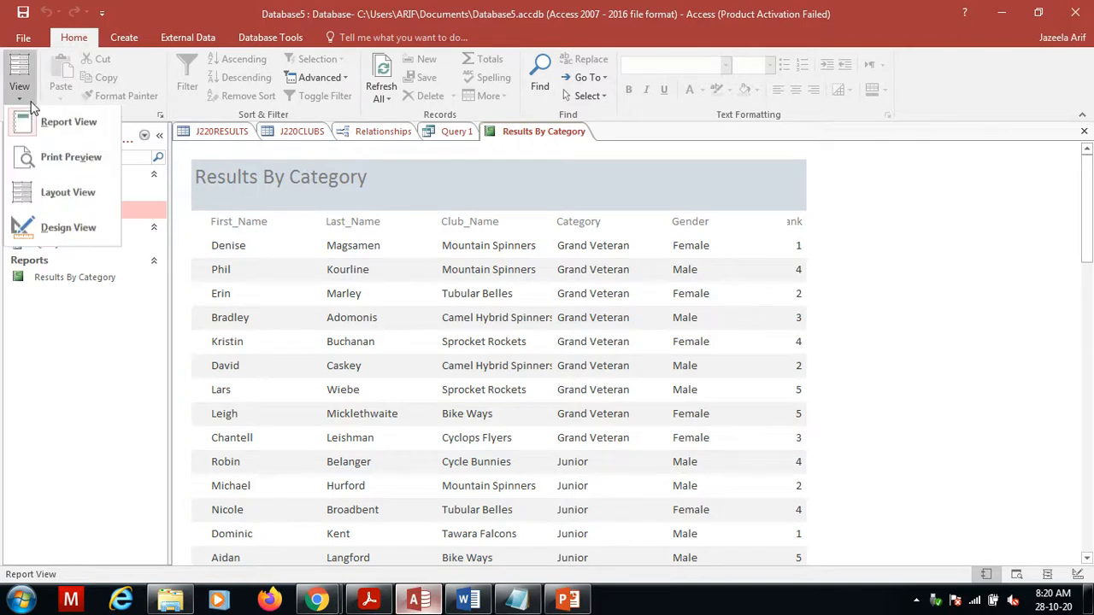
{"action": "left_click", "coordinate": [68, 198]}
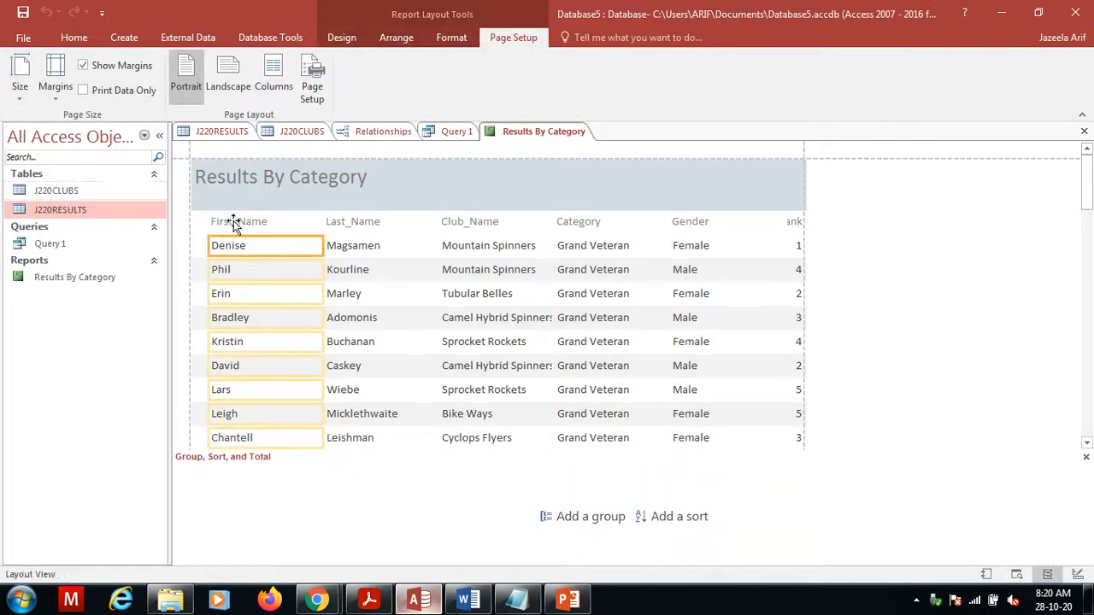
{"action": "left_click", "coordinate": [1085, 458]}
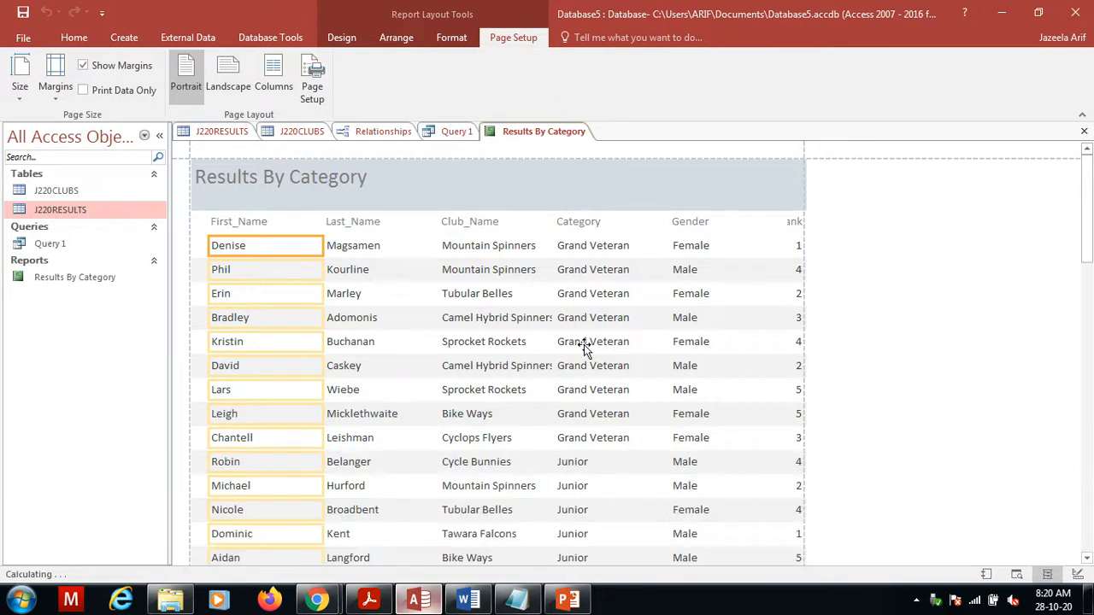
- Narrow the First_Name label and its data column together so they only take the width their text needs
{"action": "left_click", "coordinate": [261, 226]}
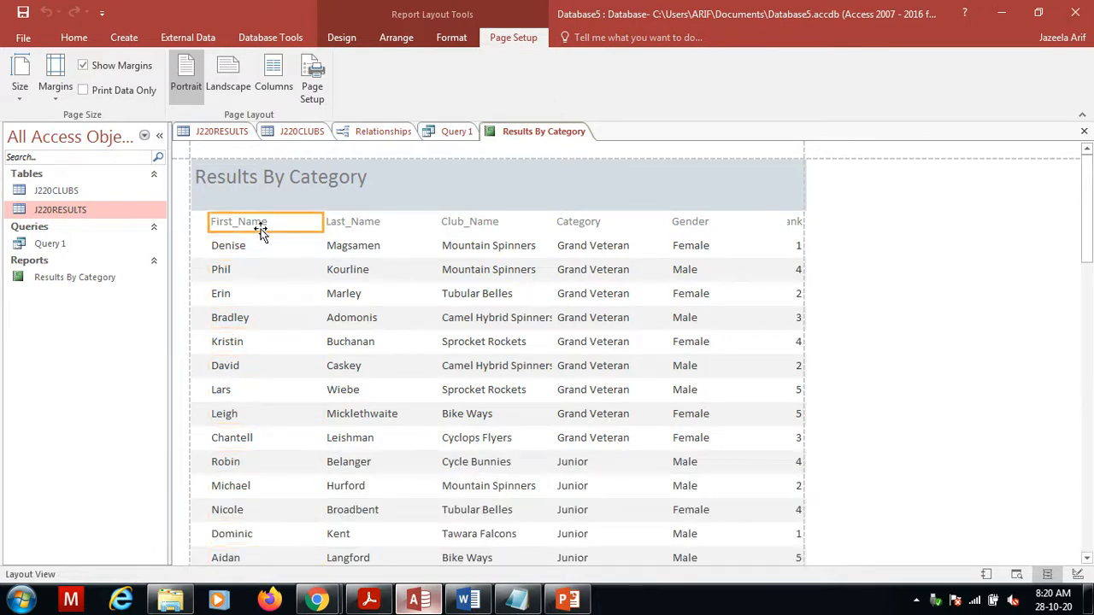
{"action": "left_click", "coordinate": [256, 247], "text": "shift"}
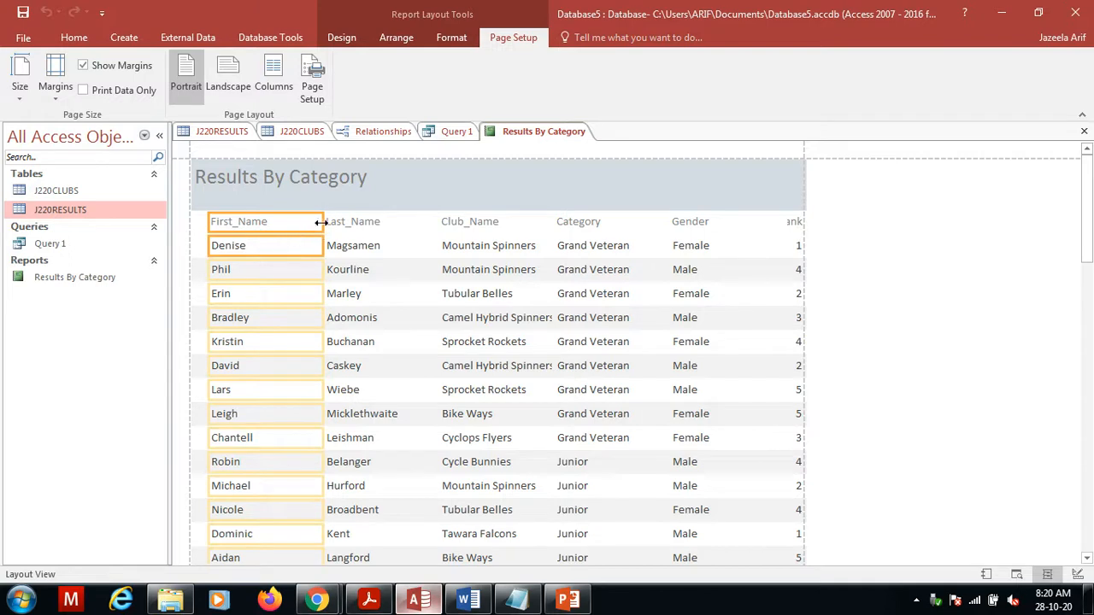
{"action": "left_click_drag", "start_coordinate": [321, 226], "coordinate": [287, 226]}
- Move the Last_Name label and data close beside the First_Name column, and narrow both to fit the longest surname
{"action": "left_click", "coordinate": [352, 205]}
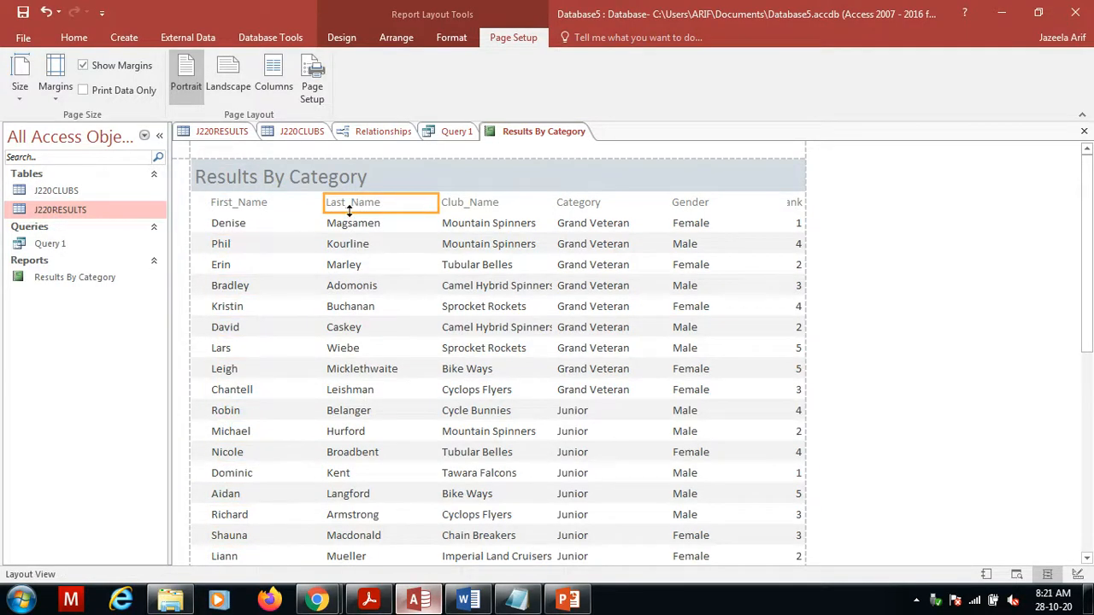
{"action": "left_click", "coordinate": [347, 221]}
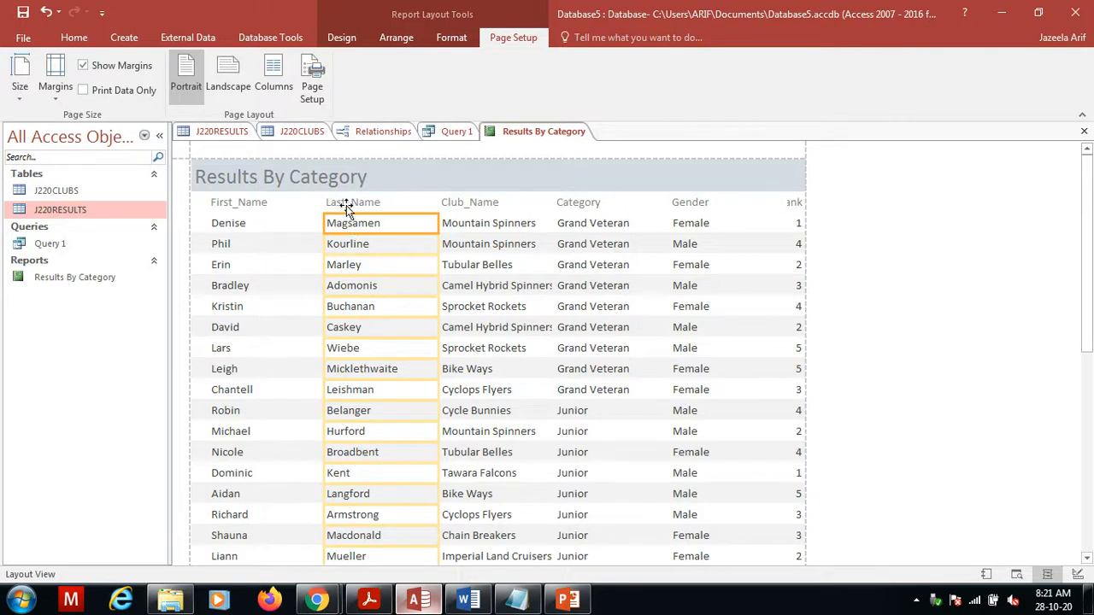
{"action": "left_click", "coordinate": [346, 205], "text": "shift"}
{"action": "key", "text": "Left"}
{"action": "key", "text": "Left"}
{"action": "key", "text": "Left"}
{"action": "key", "text": "Left"}
{"action": "key", "text": "Left"}
{"action": "key", "text": "Left"}
{"action": "key", "text": "Left"}
{"action": "key", "text": "Left"}
{"action": "key", "text": "Left"}
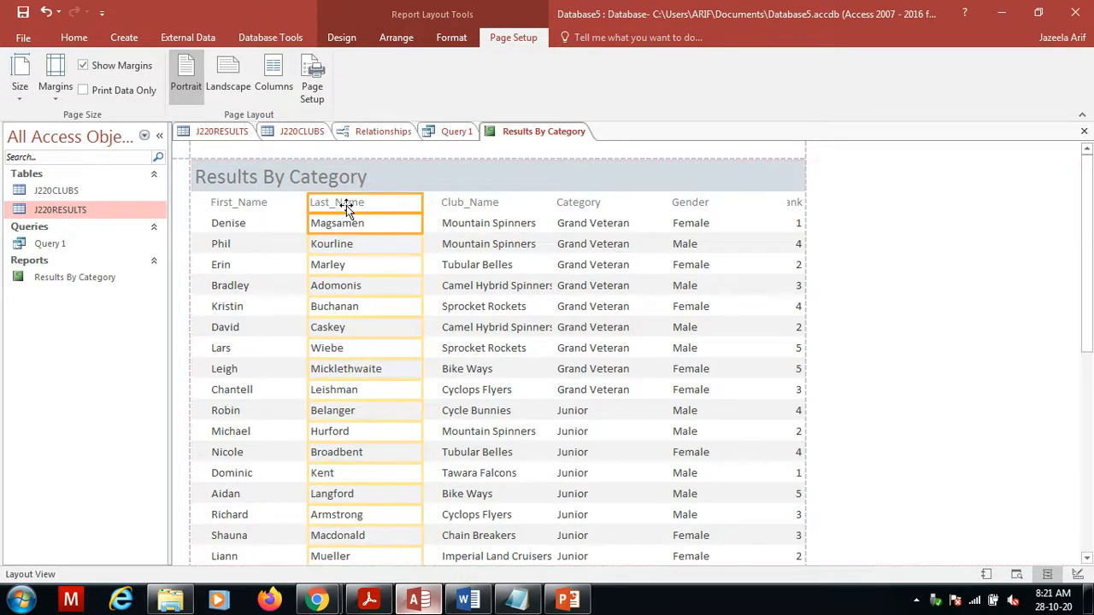
{"action": "key", "text": "Left"}
{"action": "key", "text": "Left"}
{"action": "key", "text": "Left"}
{"action": "key", "text": "Left"}
{"action": "key", "text": "Left"}
{"action": "key", "text": "Left"}
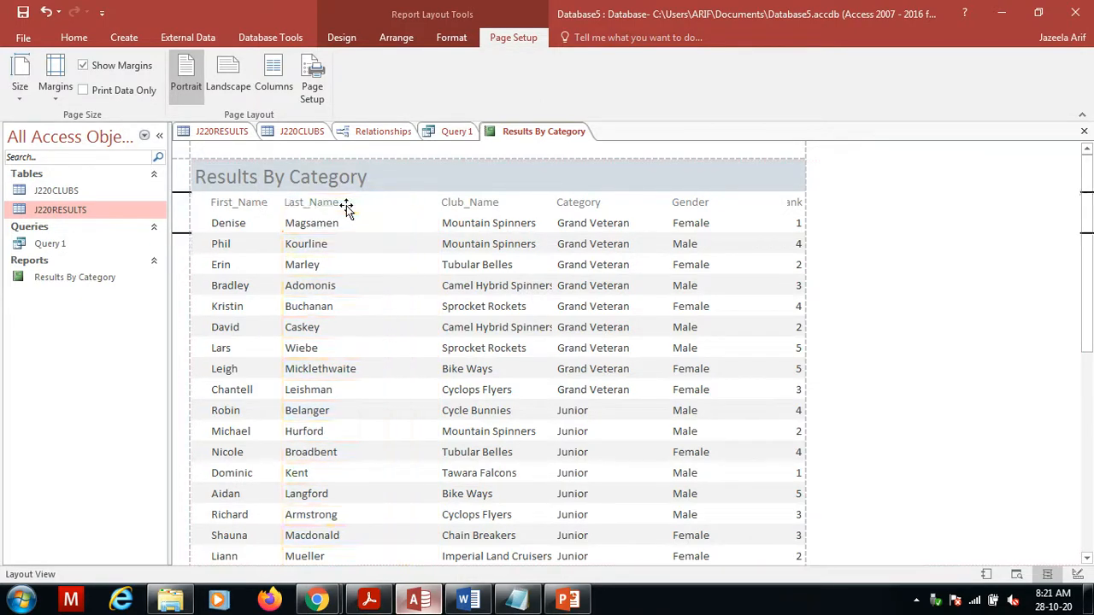
{"action": "left_click", "coordinate": [389, 212]}
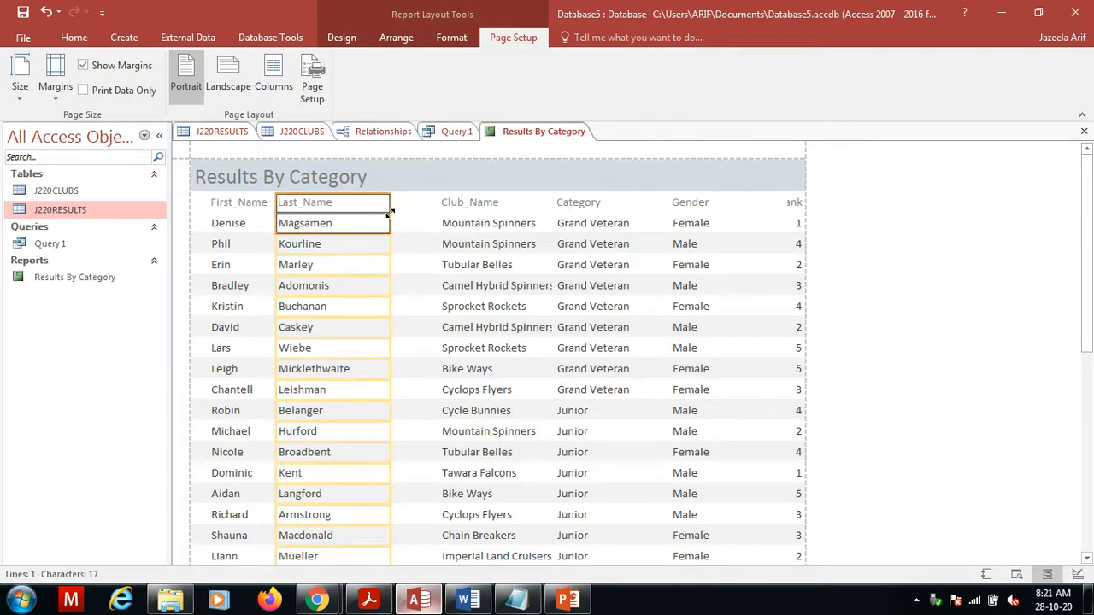
{"action": "left_click_drag", "start_coordinate": [389, 202], "coordinate": [372, 201]}
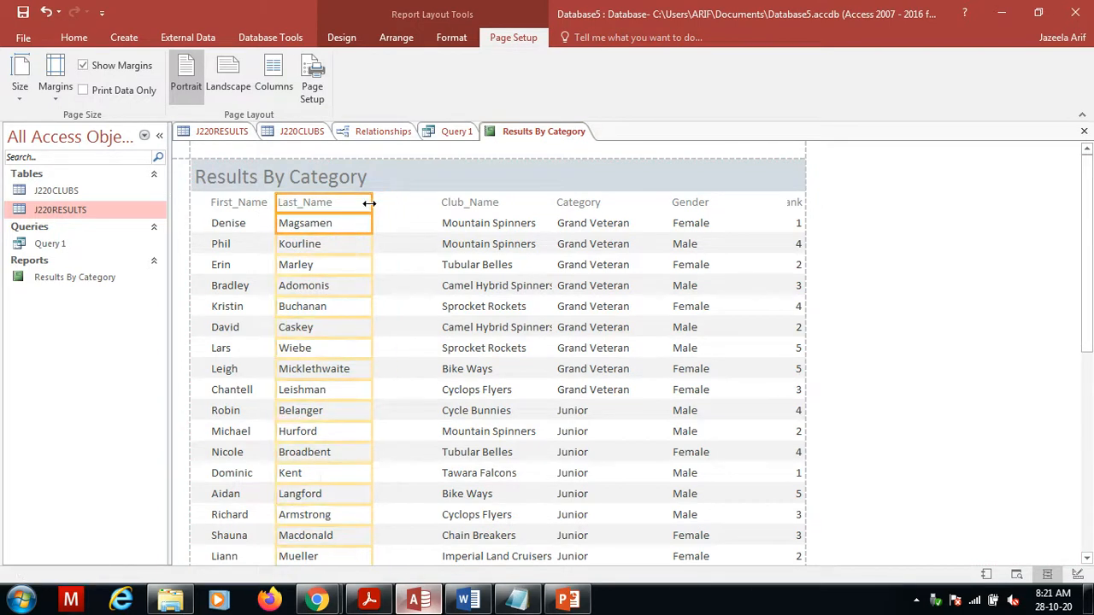
- Move the Club_Name label and data beside the Last_Name column without covering the surnames
{"action": "left_click", "coordinate": [451, 201]}
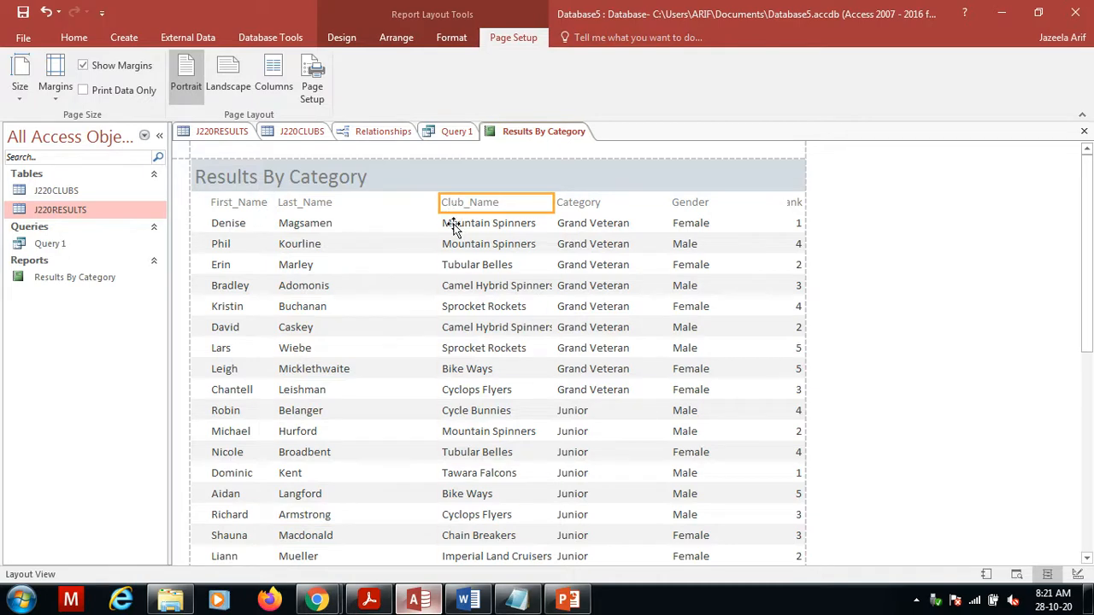
{"action": "left_click", "coordinate": [452, 224]}
{"action": "key", "text": "Left"}
{"action": "key", "text": "Left"}
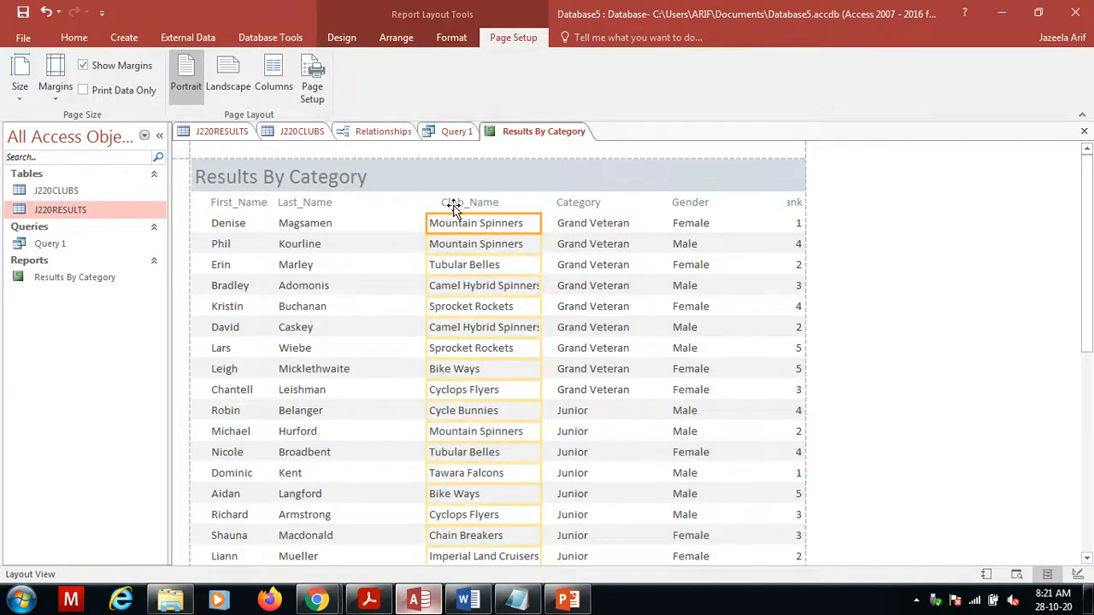
{"action": "left_click", "coordinate": [453, 208], "text": "ctrl"}
{"action": "key", "text": "Left"}
{"action": "key", "text": "Left"}
{"action": "key", "text": "Left"}
{"action": "key", "text": "Left"}
{"action": "key", "text": "Left"}
{"action": "key", "text": "Left"}
{"action": "key", "text": "Left"}
{"action": "key", "text": "Left"}
{"action": "key", "text": "Left"}
{"action": "key", "text": "Left"}
{"action": "key", "text": "Left"}
{"action": "key", "text": "Left"}
{"action": "key", "text": "Left"}
{"action": "key", "text": "Left"}
{"action": "key", "text": "Left"}
{"action": "key", "text": "Left"}
{"action": "key", "text": "Left"}
{"action": "key", "text": "Left"}
{"action": "key", "text": "Left"}
{"action": "key", "text": "Left"}
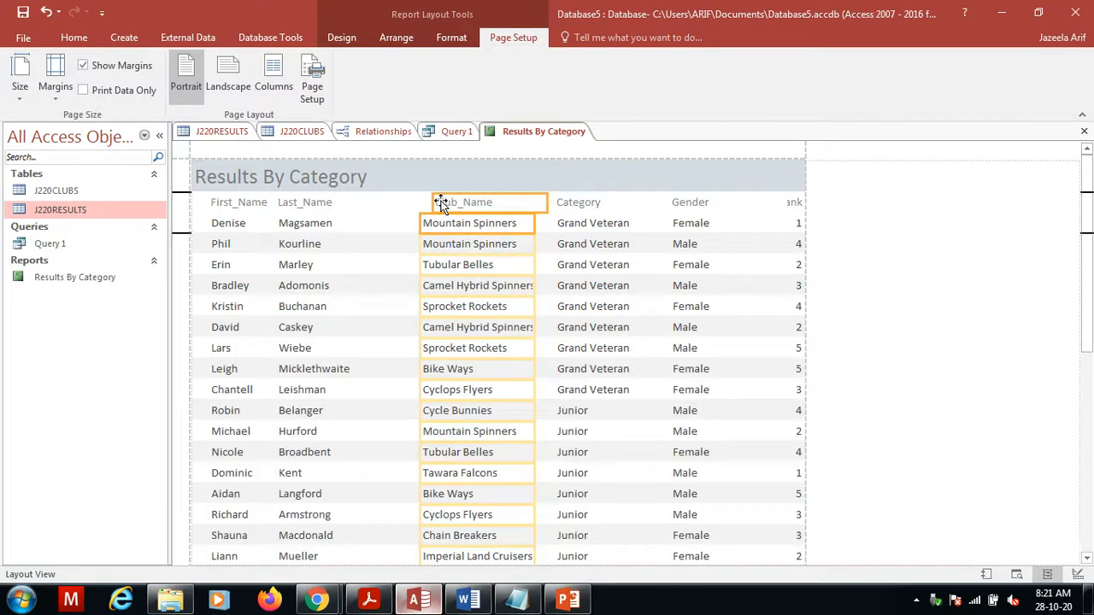
{"action": "key", "text": "Right"}
{"action": "key", "text": "Right"}
{"action": "key", "text": "Right"}
{"action": "key", "text": "Right"}
{"action": "key", "text": "Right"}
{"action": "key", "text": "Right"}
{"action": "key", "text": "Right"}
{"action": "key", "text": "Right"}
{"action": "key", "text": "Right"}
{"action": "key", "text": "Right"}
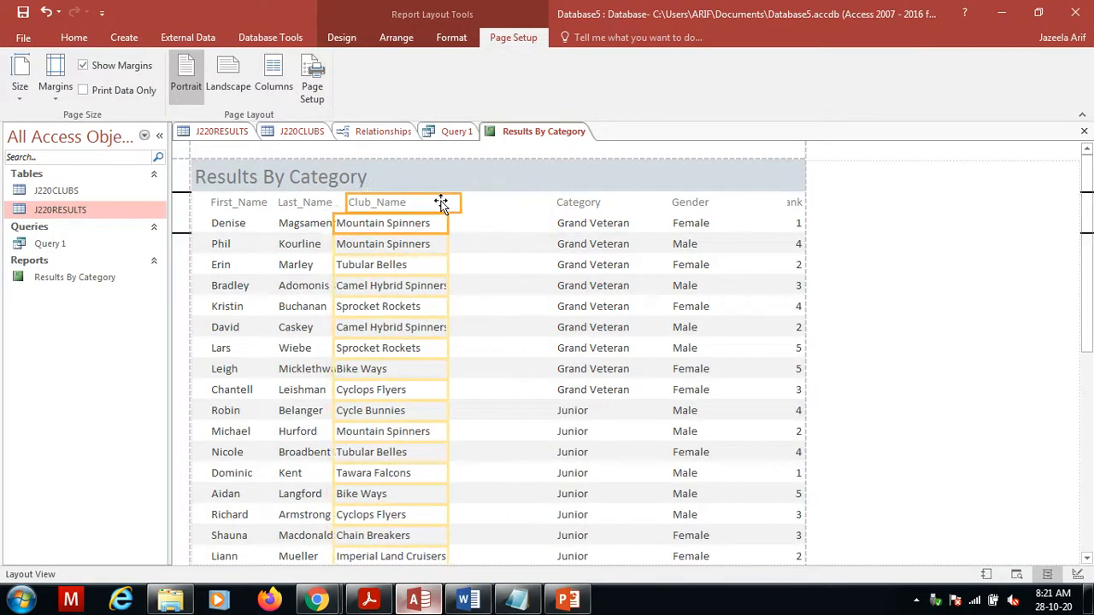
{"action": "key", "text": "Right"}
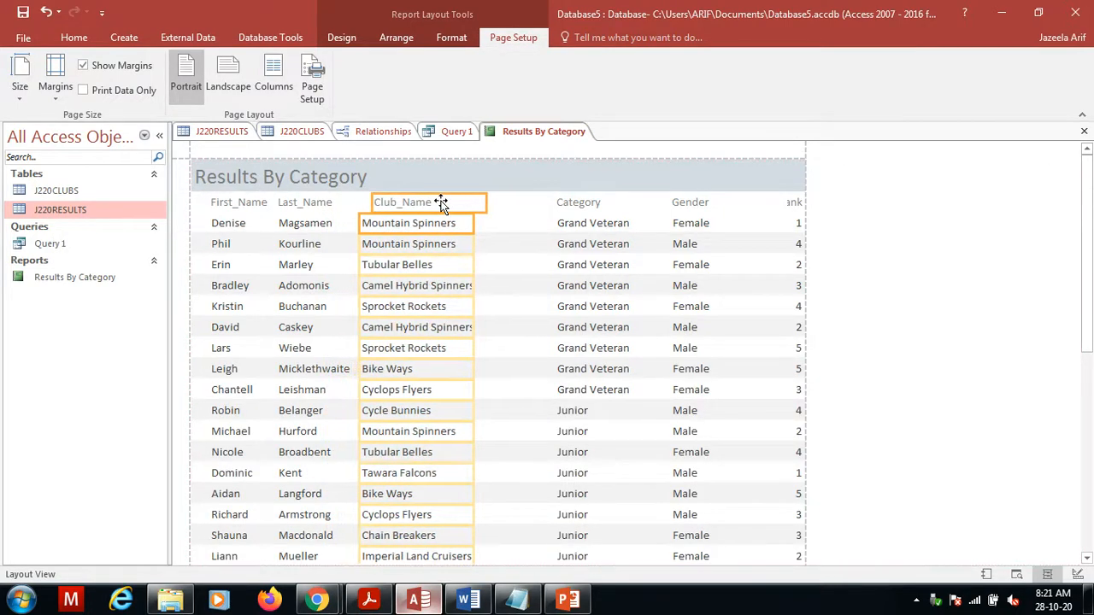
- Align the Club_Name label with its data, and widen both so that the longest club names fit in full
{"action": "left_click", "coordinate": [441, 206]}
{"action": "left_click", "coordinate": [440, 206]}
{"action": "left_click", "coordinate": [461, 233]}
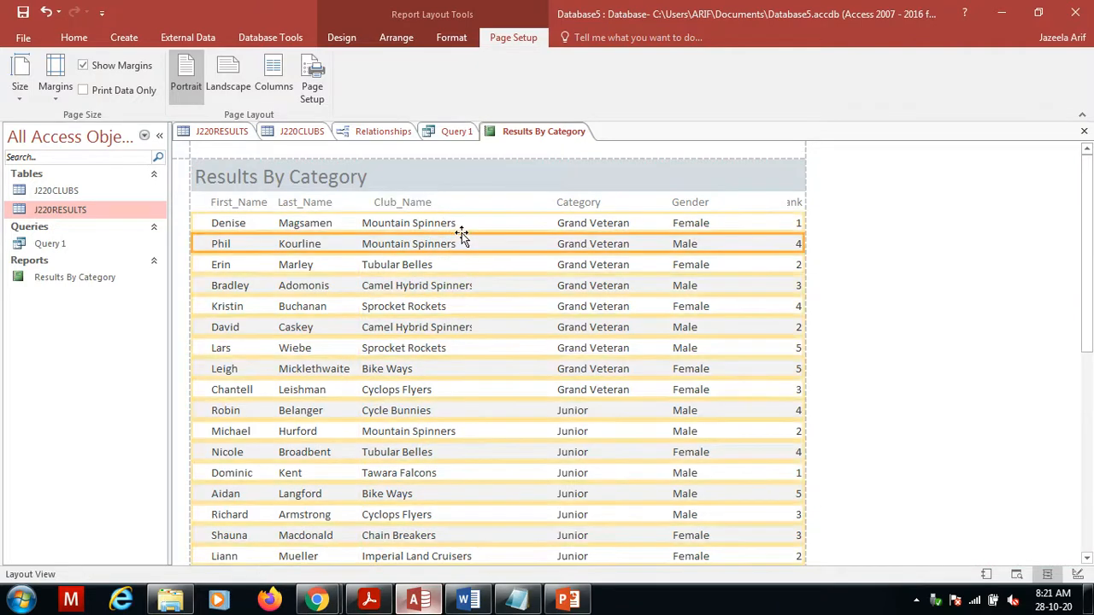
{"action": "left_click", "coordinate": [433, 204]}
{"action": "key", "text": "Left"}
{"action": "key", "text": "Left"}
{"action": "key", "text": "Left"}
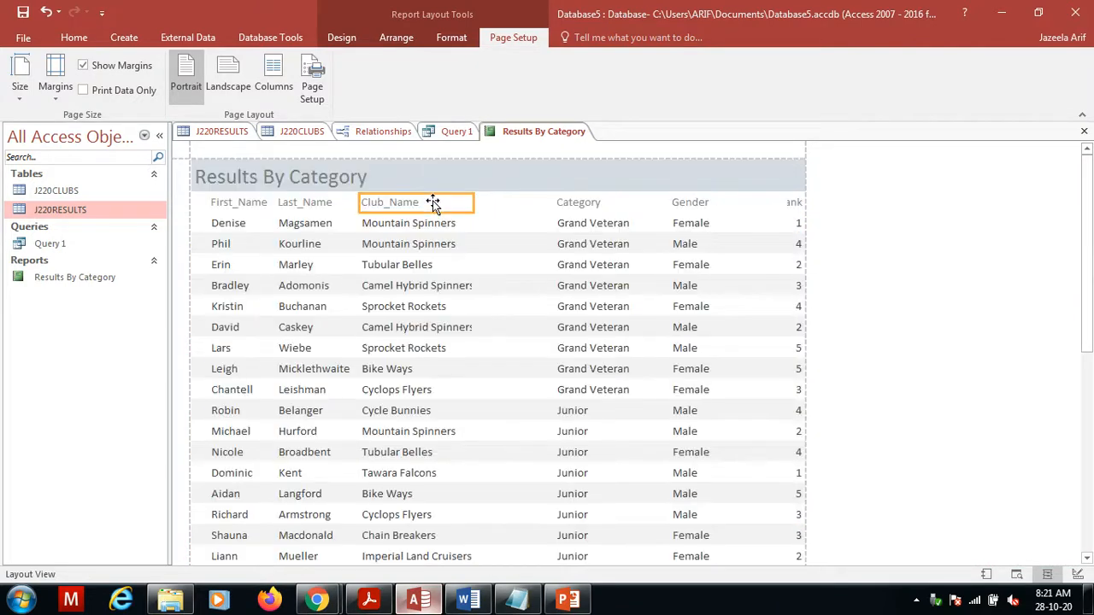
{"action": "left_click", "coordinate": [442, 235]}
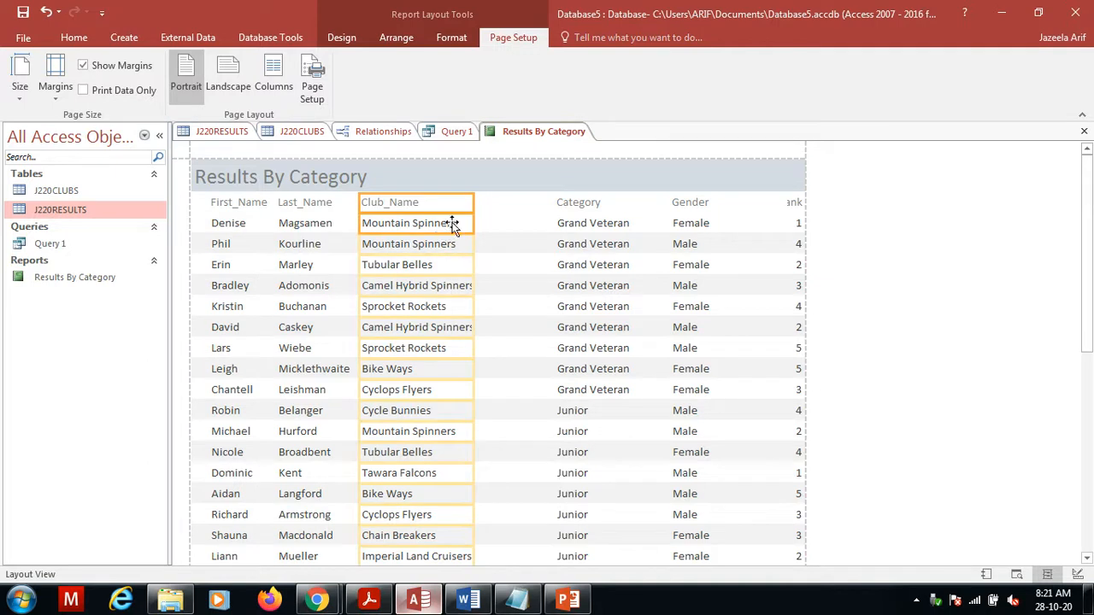
{"action": "left_click_drag", "start_coordinate": [470, 203], "coordinate": [501, 205]}
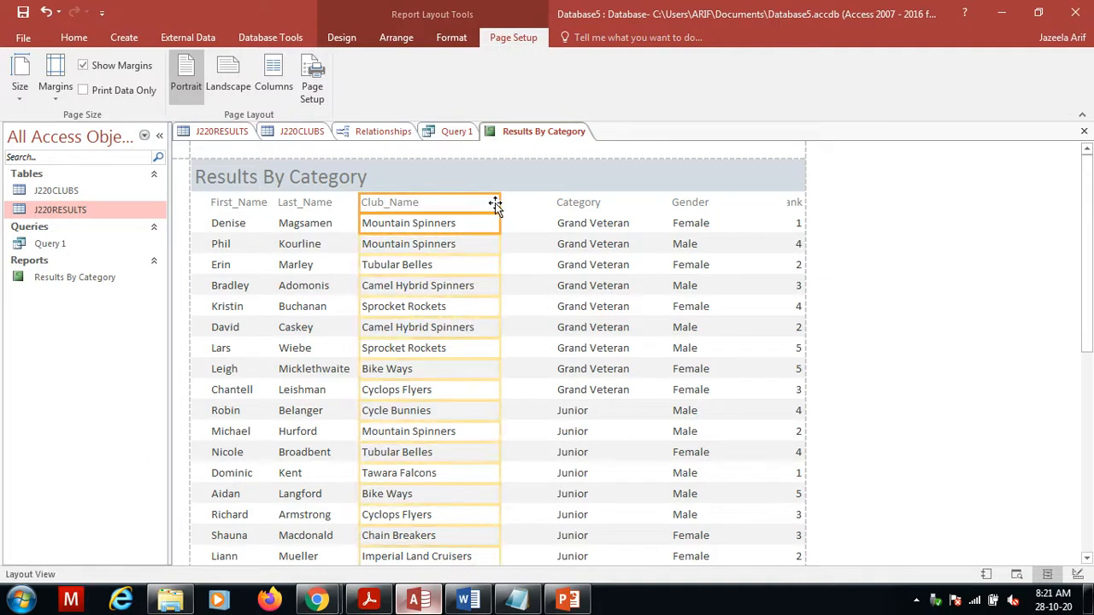
- Move the Category label and its data together, close beside the Club_Name column
{"action": "left_click", "coordinate": [577, 207]}
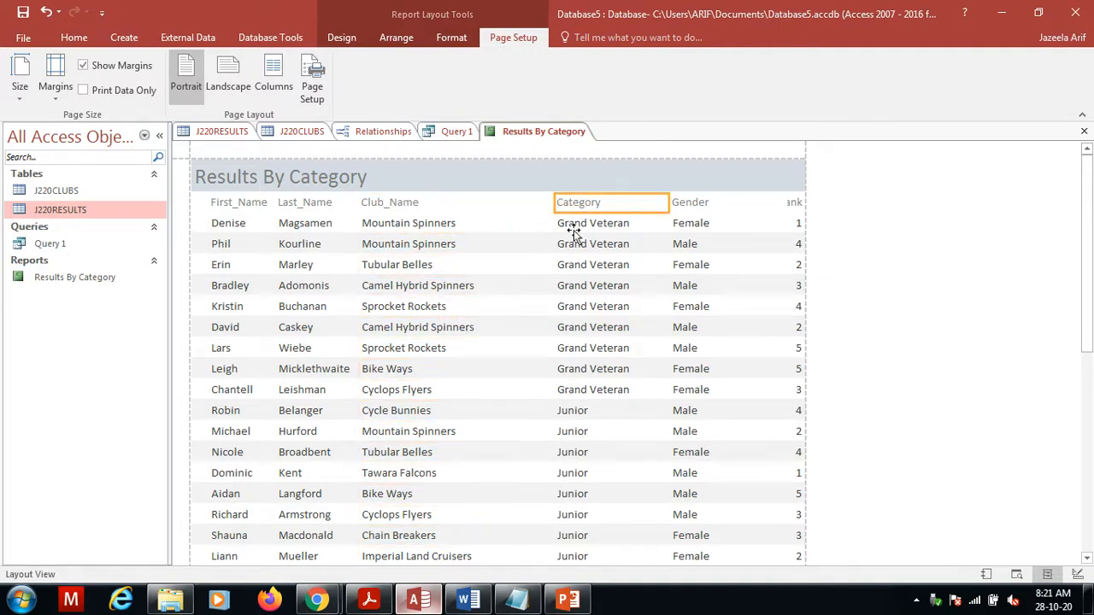
{"action": "left_click", "coordinate": [574, 230]}
{"action": "left_click", "coordinate": [577, 210], "text": "shift"}
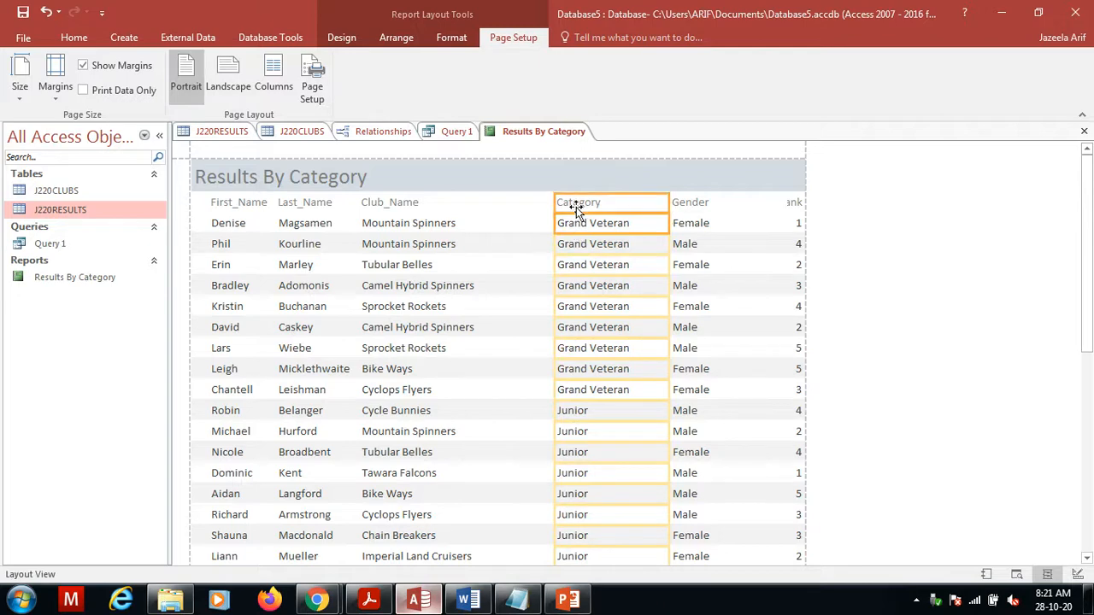
{"action": "key", "text": "Left"}
{"action": "key", "text": "Left"}
{"action": "key", "text": "Left"}
{"action": "key", "text": "Left"}
{"action": "key", "text": "Left"}
{"action": "key", "text": "Left"}
{"action": "key", "text": "Left"}
{"action": "key", "text": "Left"}
{"action": "key", "text": "Left"}
{"action": "key", "text": "Left"}
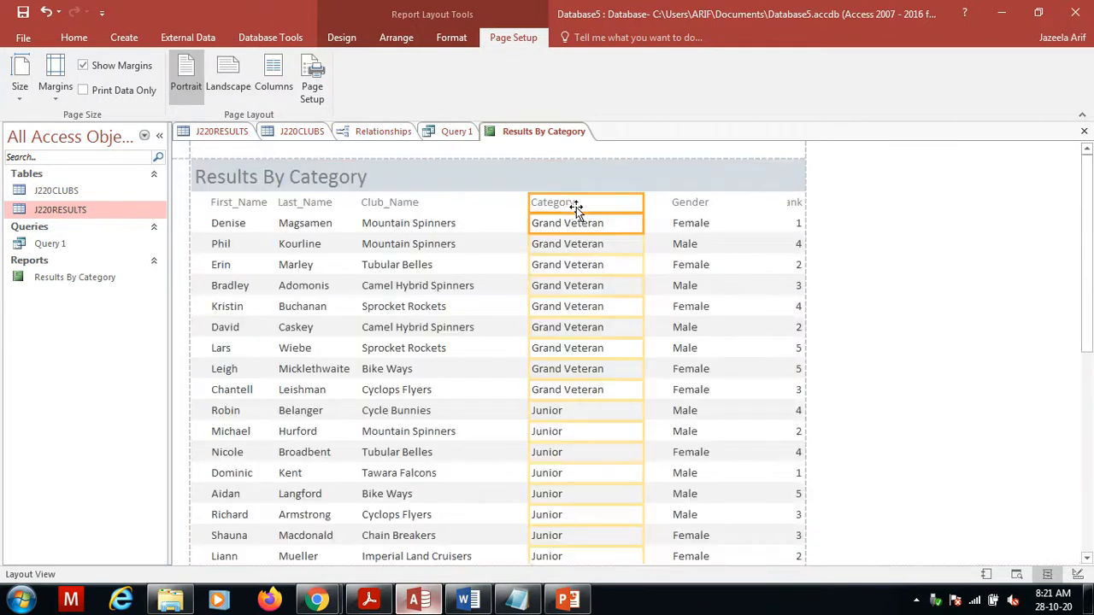
{"action": "key", "text": "Left"}
{"action": "key", "text": "Left"}
{"action": "key", "text": "Left"}
{"action": "key", "text": "Left"}
{"action": "key", "text": "Left"}
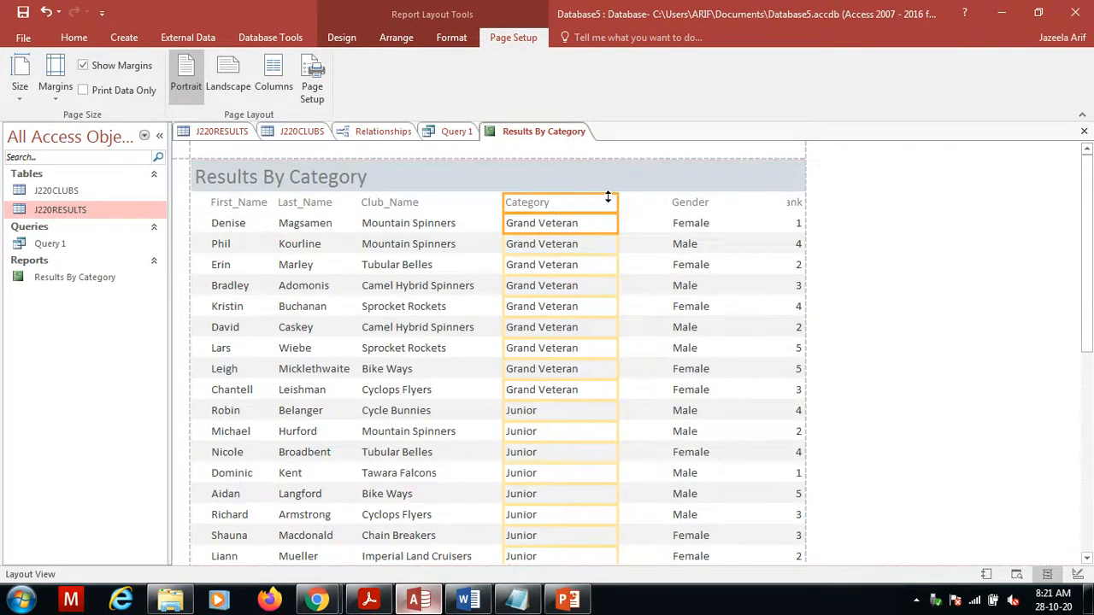
- Move the Gender label and its data together, close beside the Category column
{"action": "left_click", "coordinate": [674, 205]}
{"action": "left_click", "coordinate": [687, 231], "text": "shift"}
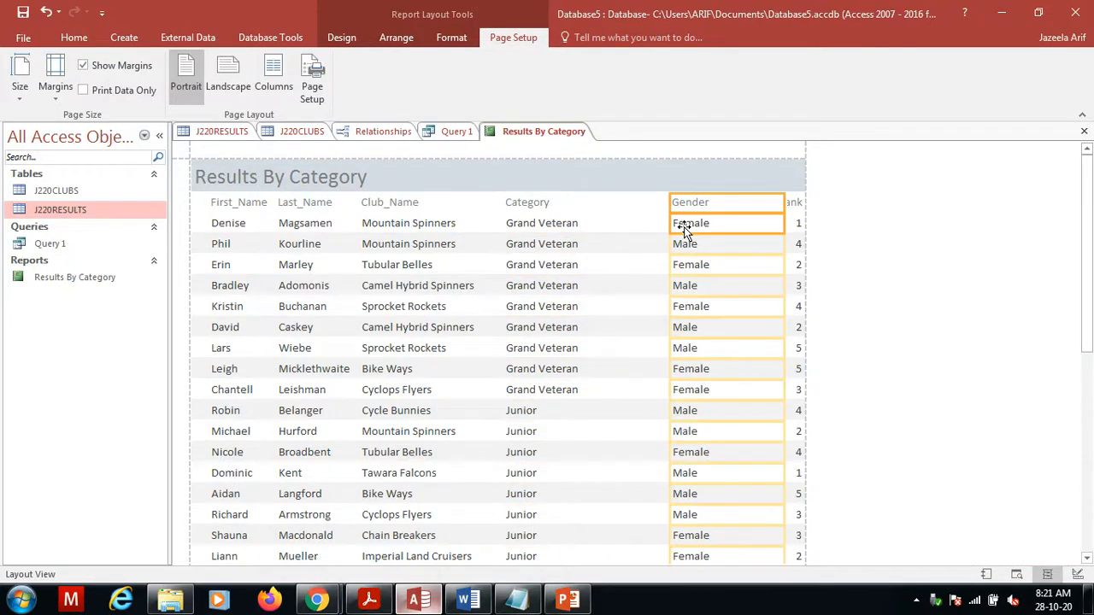
{"action": "key", "text": "Left"}
{"action": "key", "text": "Left"}
{"action": "key", "text": "Left"}
{"action": "key", "text": "Left"}
{"action": "key", "text": "Left"}
{"action": "key", "text": "Left"}
{"action": "key", "text": "Left"}
{"action": "key", "text": "Left"}
{"action": "key", "text": "Left"}
{"action": "key", "text": "Left"}
{"action": "key", "text": "Left"}
{"action": "key", "text": "Left"}
{"action": "key", "text": "Left"}
{"action": "key", "text": "Left"}
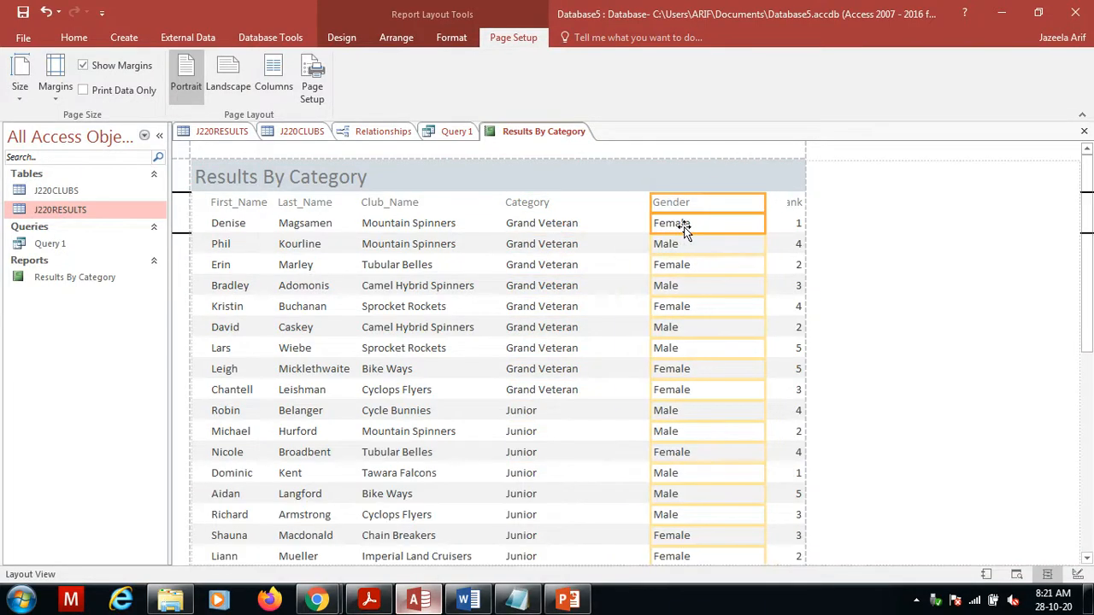
{"action": "key", "text": "Left"}
{"action": "key", "text": "Left"}
{"action": "key", "text": "Left"}
{"action": "key", "text": "Left"}
{"action": "key", "text": "Left"}
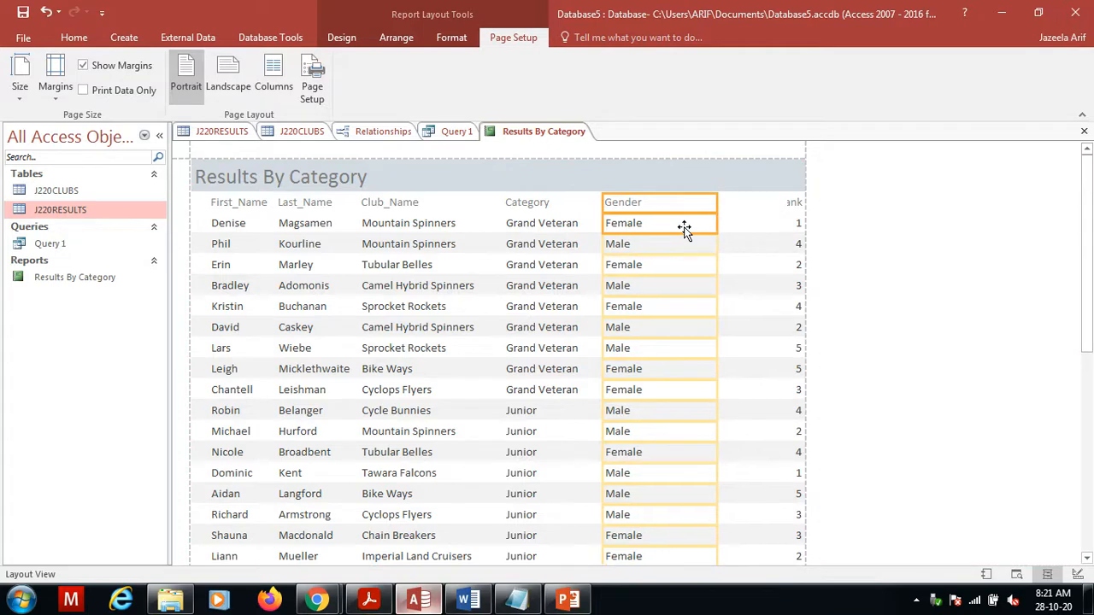
- Widen the Event_Rank label and data so the label fits in full, and move both closer to the Gender column
{"action": "left_click", "coordinate": [790, 204]}
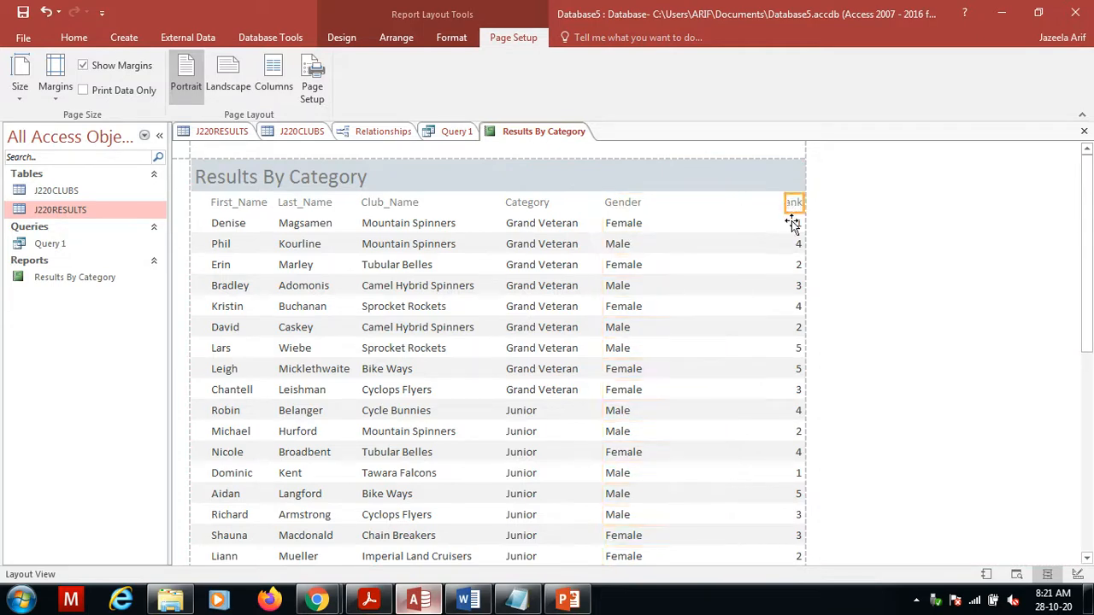
{"action": "left_click", "coordinate": [793, 223], "text": "shift"}
{"action": "left_click_drag", "start_coordinate": [785, 206], "coordinate": [736, 206]}
{"action": "key", "text": "Left"}
{"action": "key", "text": "Left"}
{"action": "key", "text": "Left"}
{"action": "key", "text": "Left"}
{"action": "key", "text": "Left"}
{"action": "key", "text": "Left"}
{"action": "key", "text": "Left"}
{"action": "key", "text": "Left"}
{"action": "key", "text": "Left"}
{"action": "key", "text": "Left"}
{"action": "key", "text": "Left"}
{"action": "key", "text": "Left"}
{"action": "key", "text": "Left"}
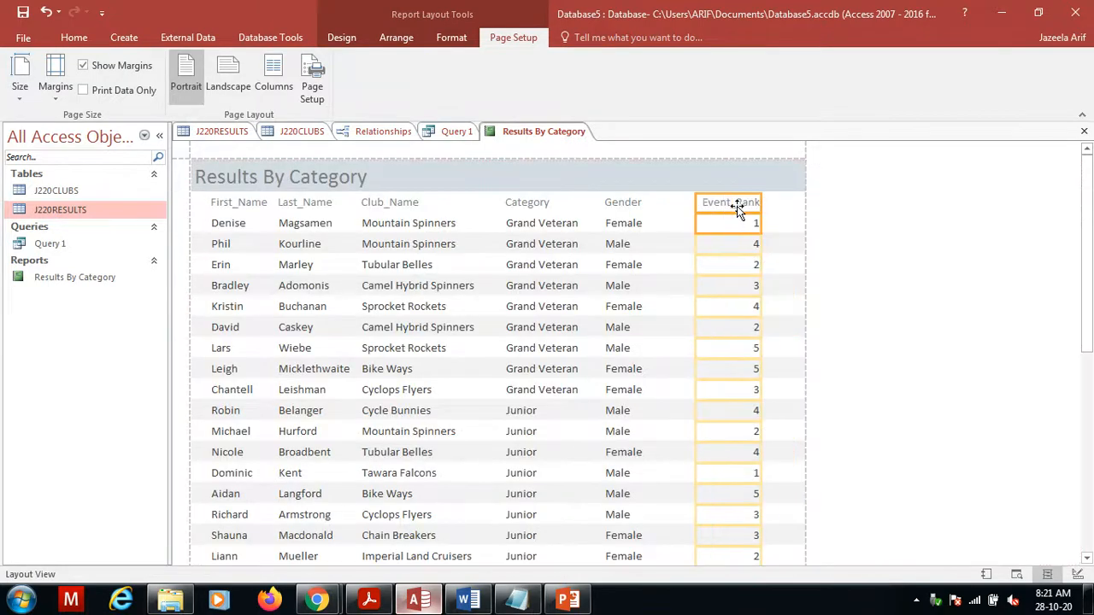
{"action": "key", "text": "Right"}
{"action": "key", "text": "Right"}
{"action": "key", "text": "Right"}
{"action": "key", "text": "Right"}
{"action": "key", "text": "Right"}
{"action": "key", "text": "Right"}
- Shift the Gender label and data slightly towards Event_Rank to leave more room after the Category column
{"action": "left_click", "coordinate": [647, 205]}
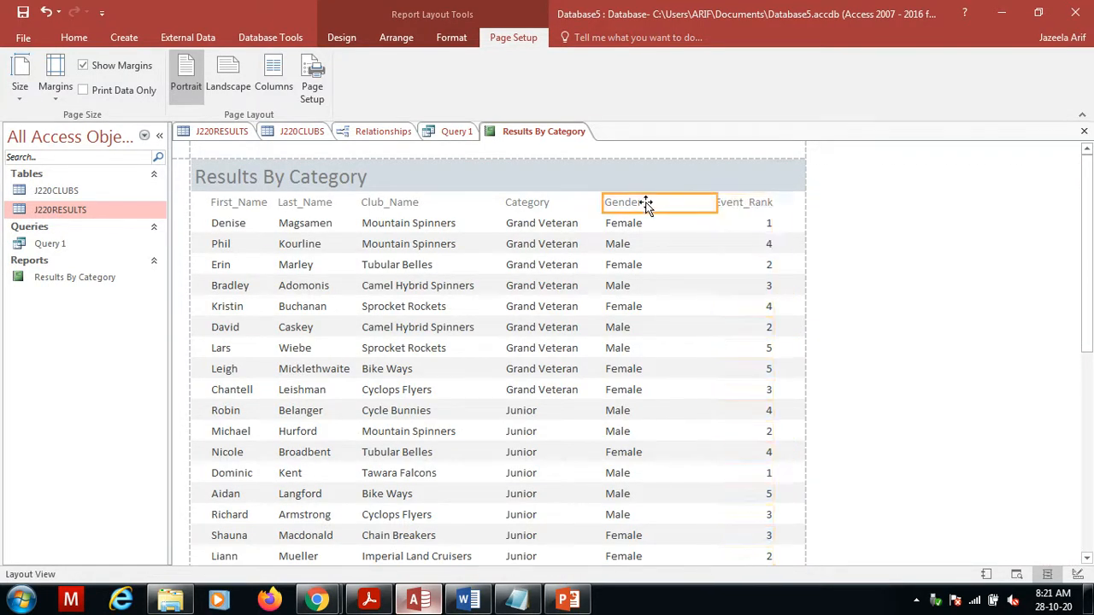
{"action": "left_click", "coordinate": [636, 225]}
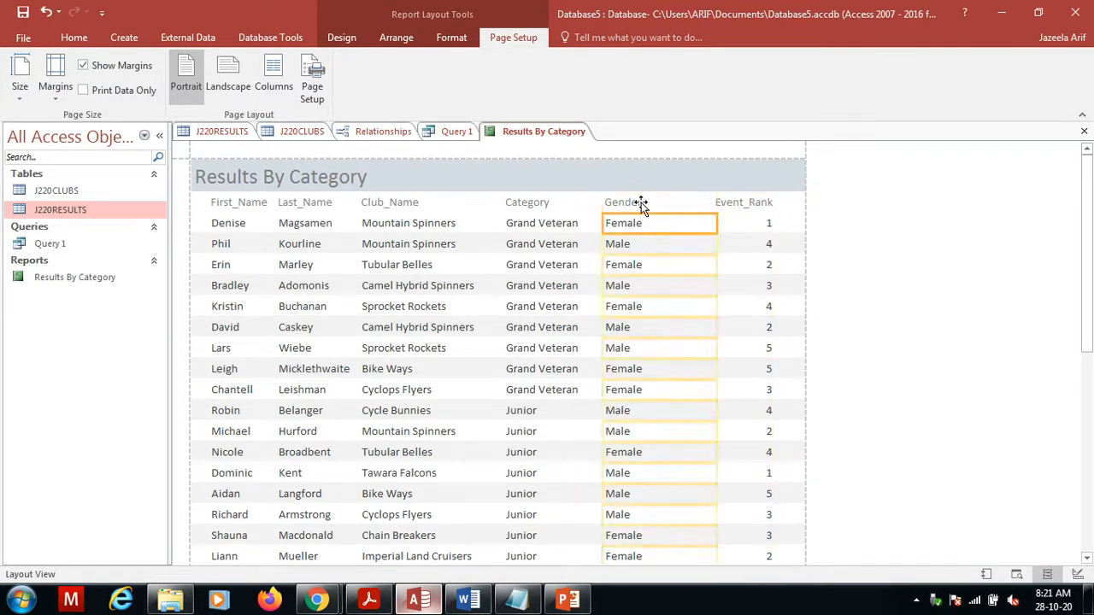
{"action": "left_click", "coordinate": [641, 204]}
{"action": "left_click", "coordinate": [647, 208]}
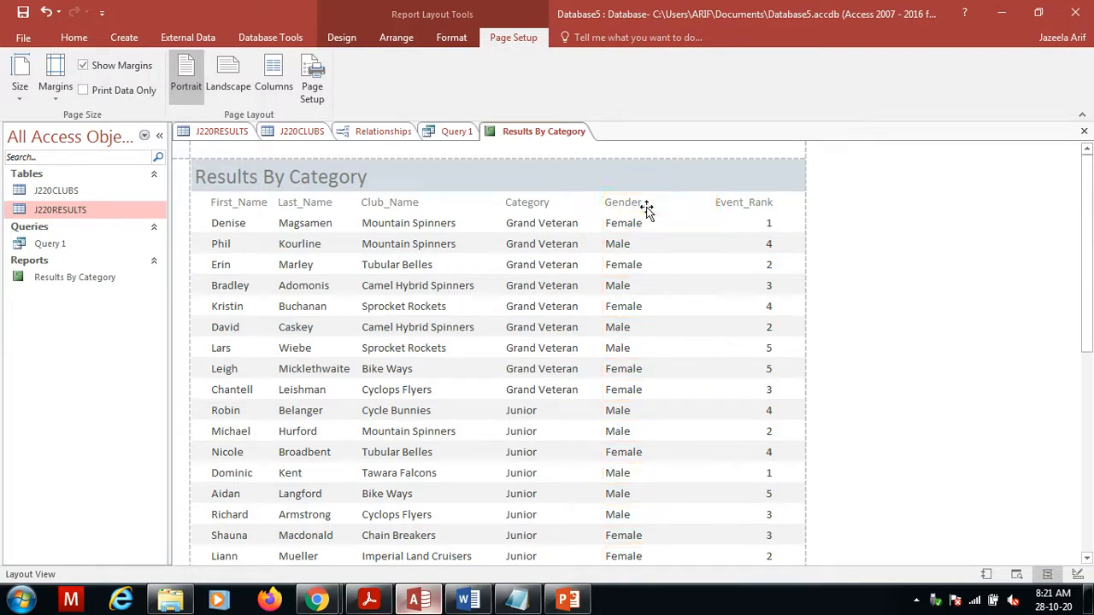
{"action": "left_click", "coordinate": [647, 208]}
{"action": "left_click", "coordinate": [632, 234]}
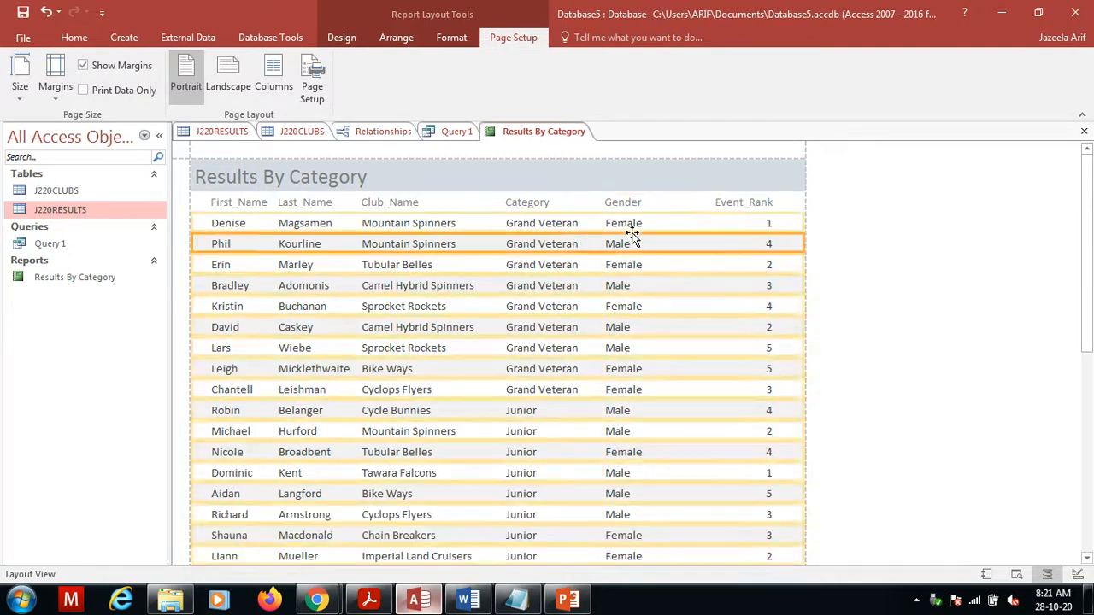
{"action": "left_click", "coordinate": [637, 206]}
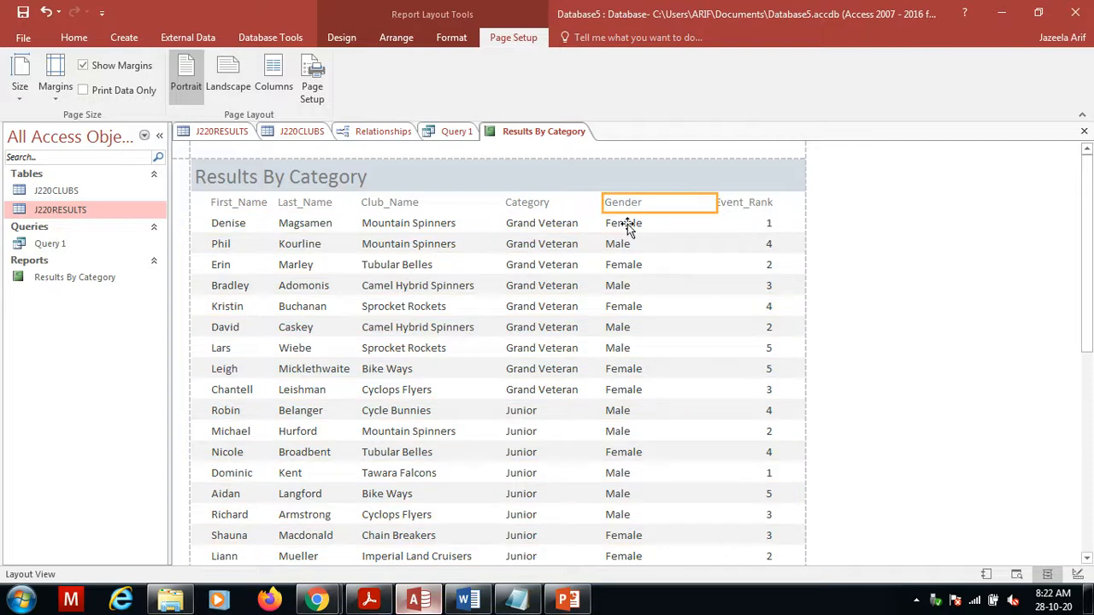
{"action": "left_click", "coordinate": [628, 224]}
{"action": "key", "text": "Right"}
{"action": "key", "text": "Right"}
{"action": "key", "text": "Right"}
{"action": "key", "text": "Right"}
{"action": "key", "text": "Right"}
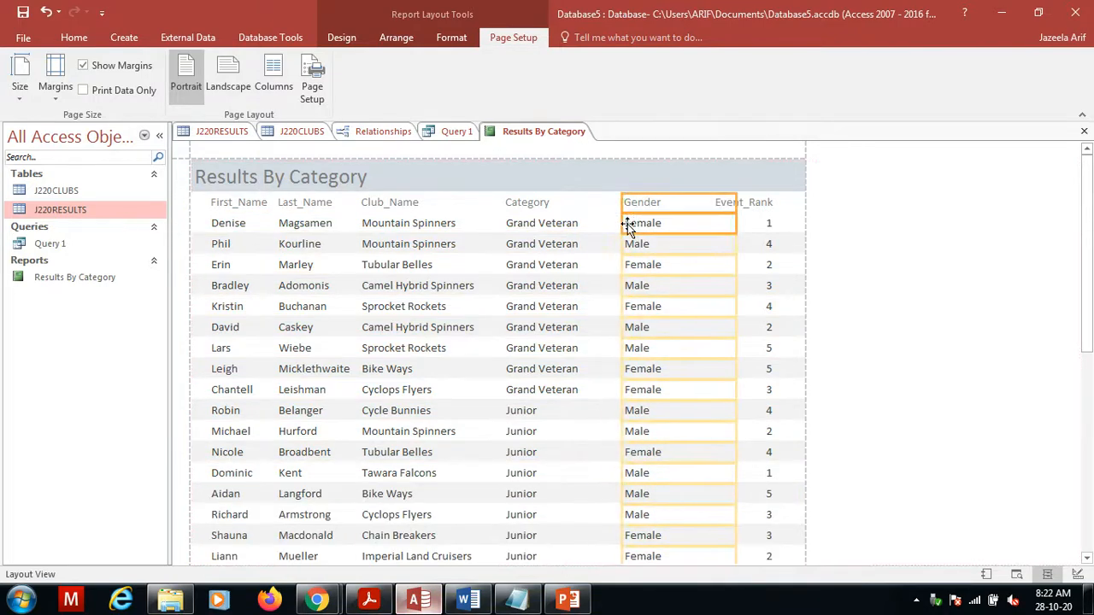
- Shift the Category data and label slightly towards the Gender column
{"action": "left_click", "coordinate": [557, 205]}
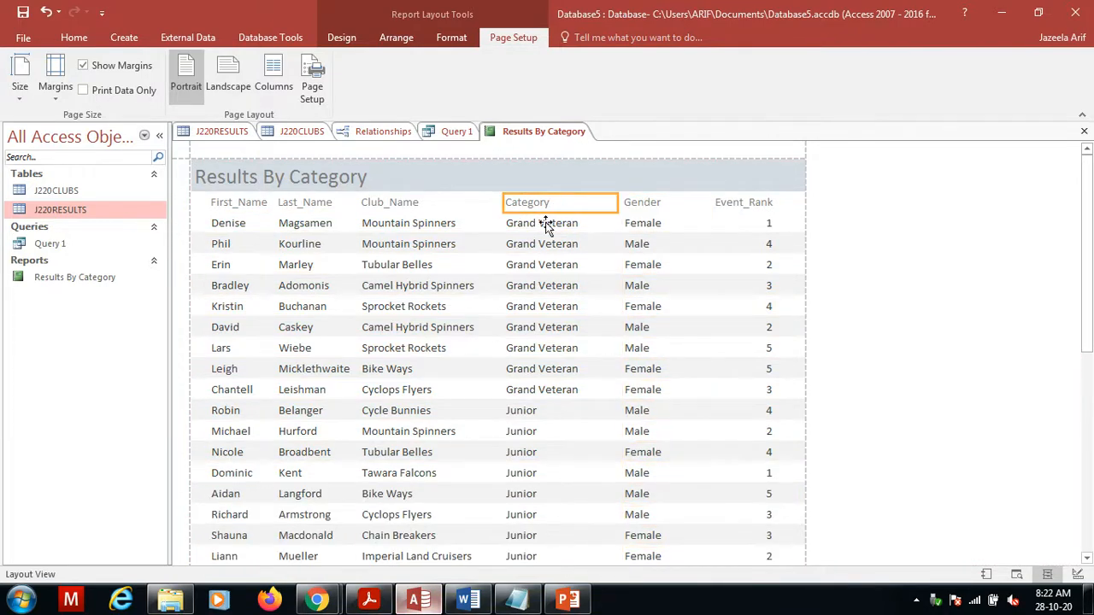
{"action": "left_click", "coordinate": [545, 226]}
{"action": "key", "text": "Right"}
{"action": "key", "text": "Right"}
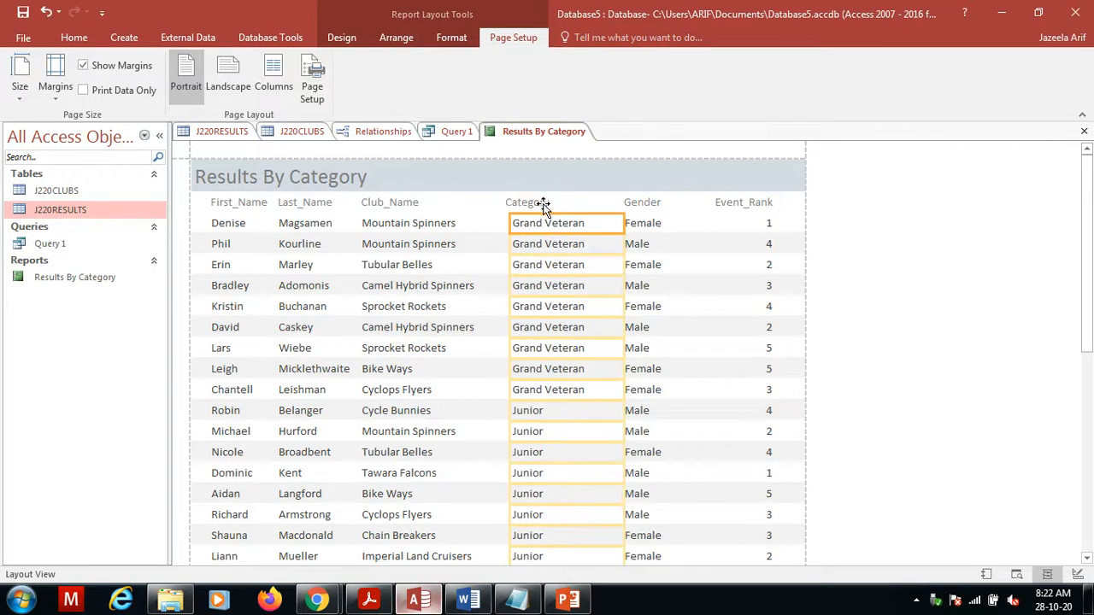
{"action": "left_click", "coordinate": [543, 204]}
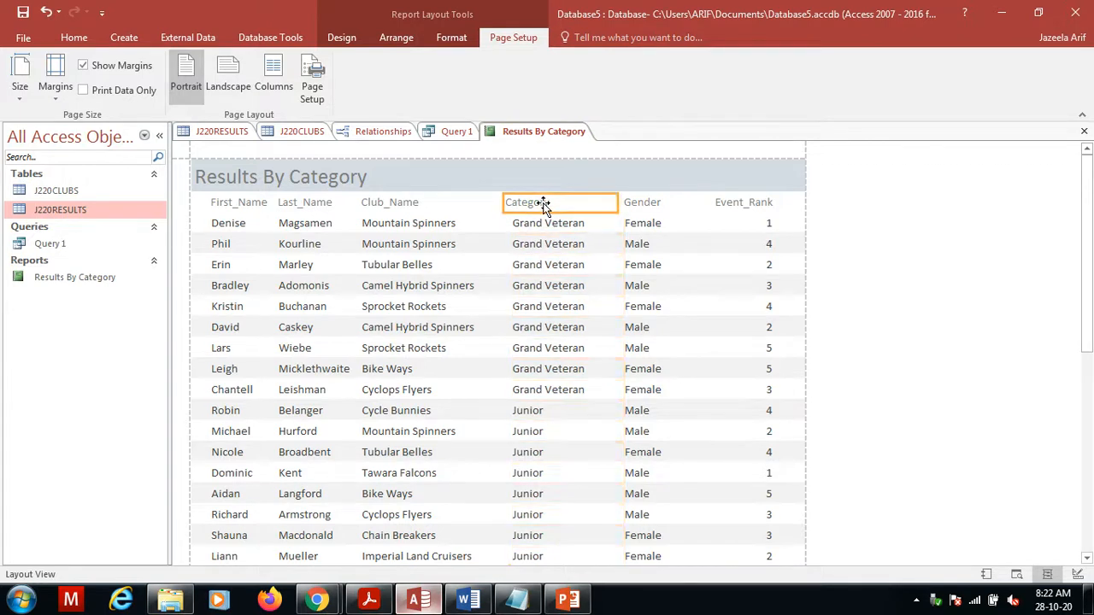
- Shift the Club_Name label and data slightly towards Category to leave a clear gap after the surnames
{"action": "left_click", "coordinate": [405, 203]}
{"action": "left_click", "coordinate": [405, 228], "text": "shift"}
{"action": "key", "text": "Right"}
{"action": "key", "text": "Right"}
{"action": "key", "text": "Right"}
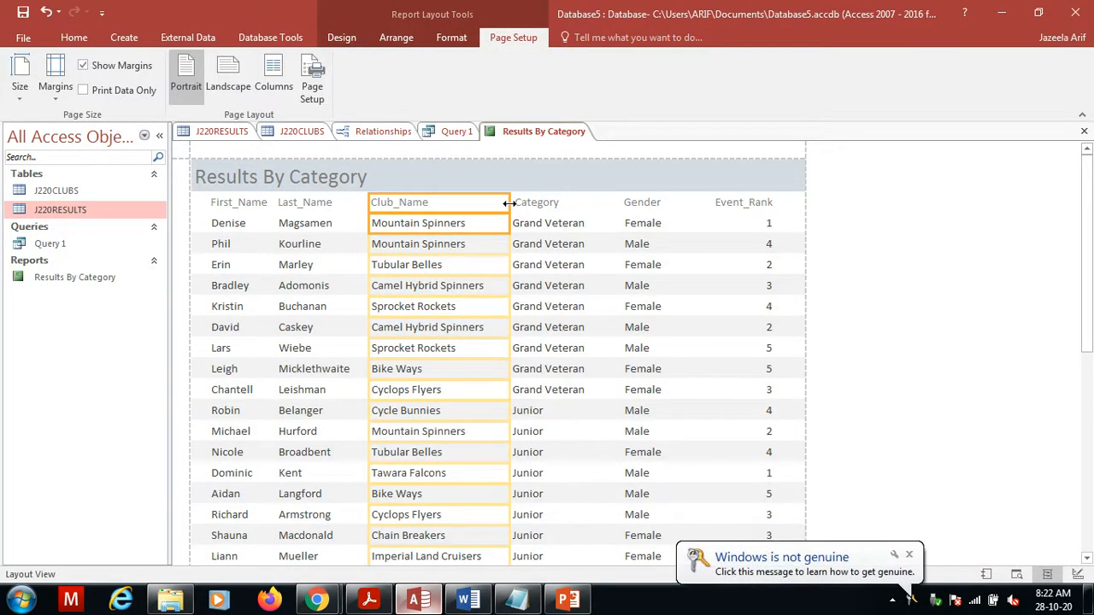
{"action": "left_click_drag", "start_coordinate": [509, 205], "coordinate": [514, 210]}
{"action": "left_click", "coordinate": [558, 200]}
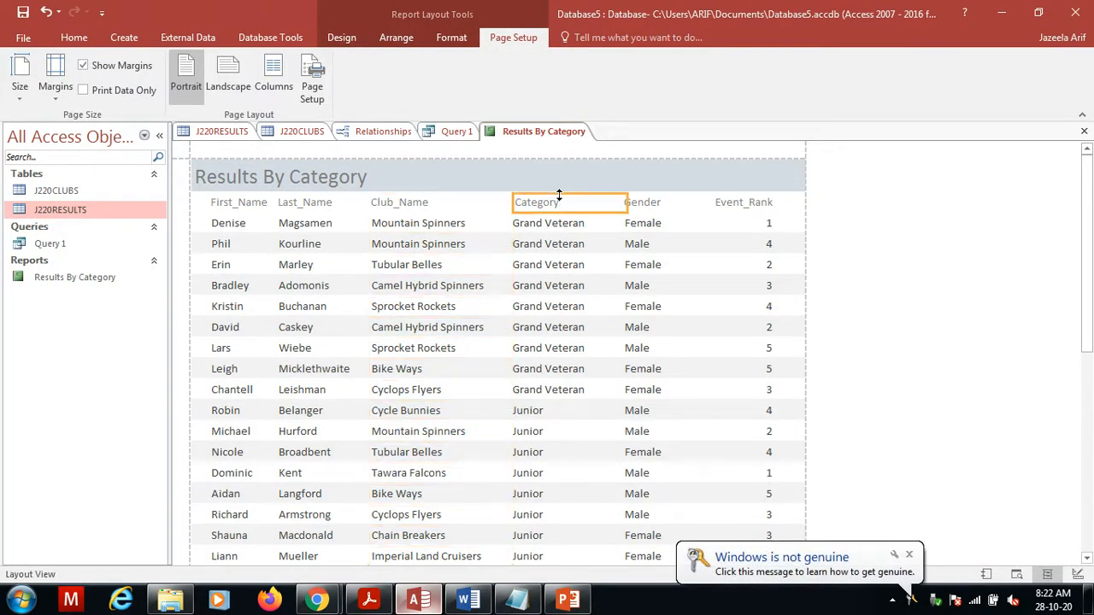
- Look over the column spacing and the report down to its page footer, leaving nothing selected
{"action": "left_click", "coordinate": [641, 208]}
{"action": "left_click", "coordinate": [640, 223], "text": "shift"}
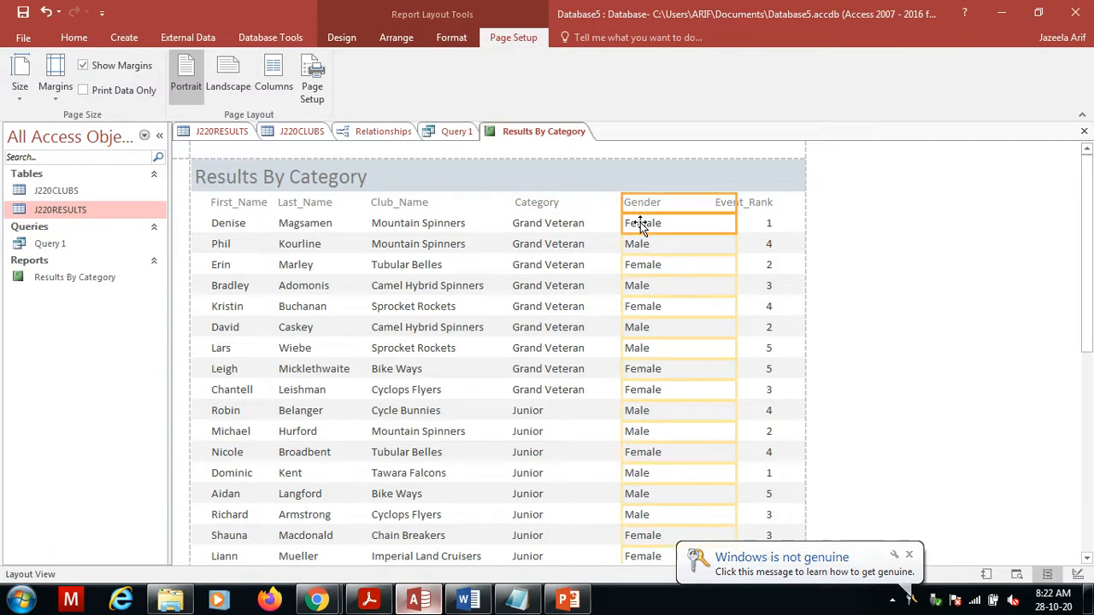
{"action": "left_click", "coordinate": [572, 215]}
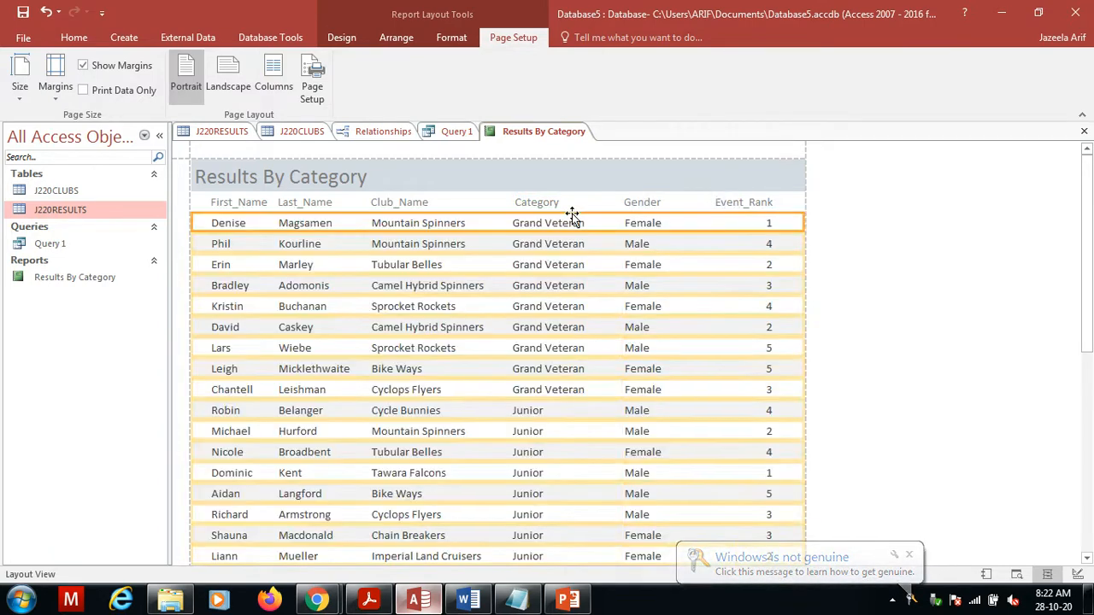
{"action": "left_click", "coordinate": [891, 328]}
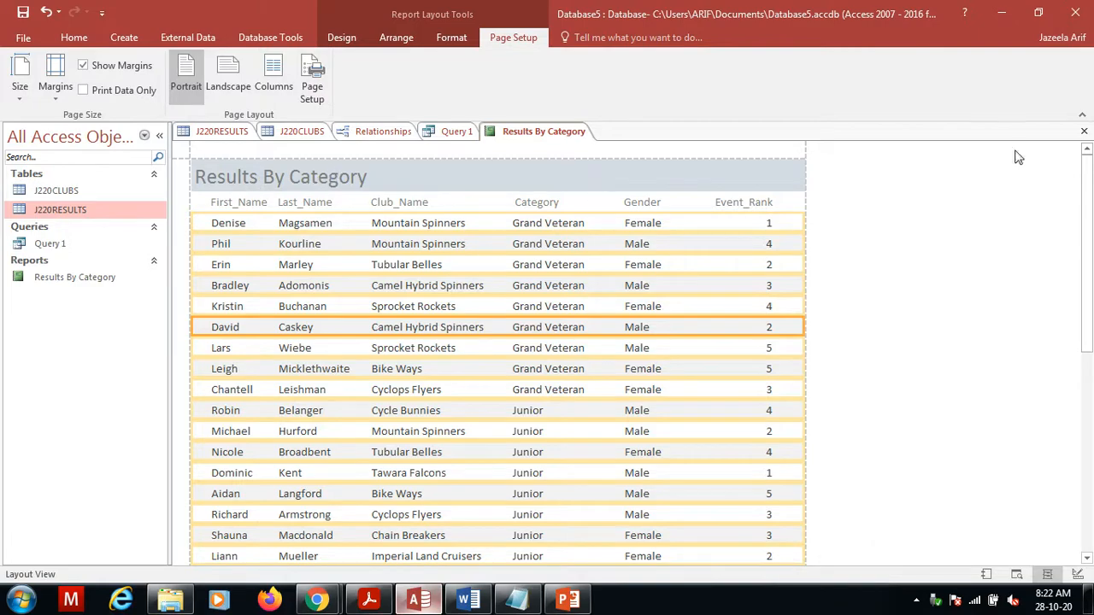
{"action": "left_click_drag", "start_coordinate": [1089, 212], "coordinate": [1089, 464]}
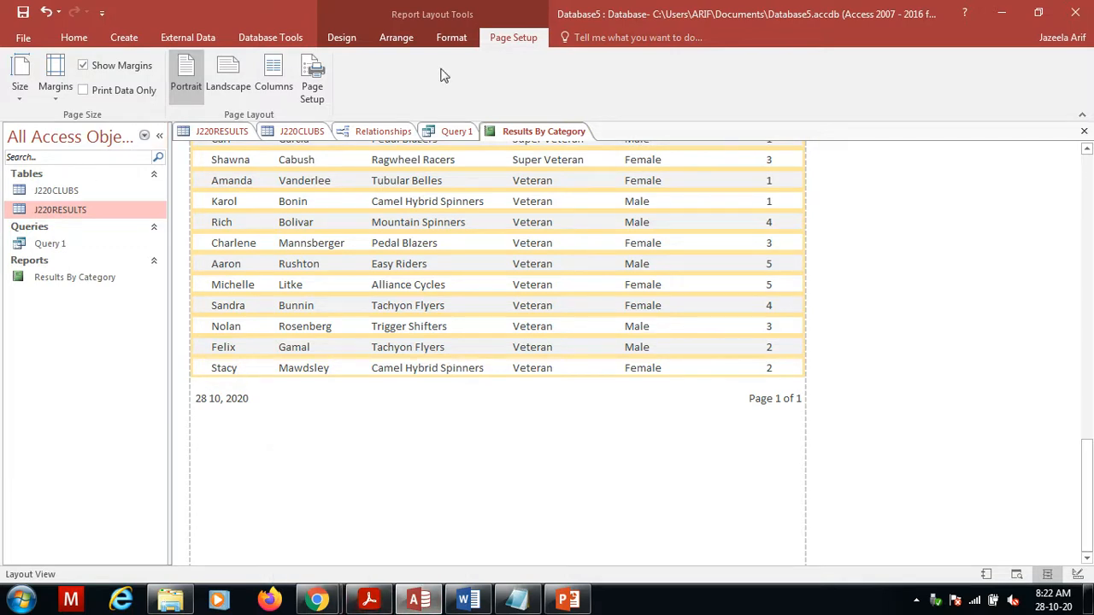
{"action": "left_click", "coordinate": [749, 330]}
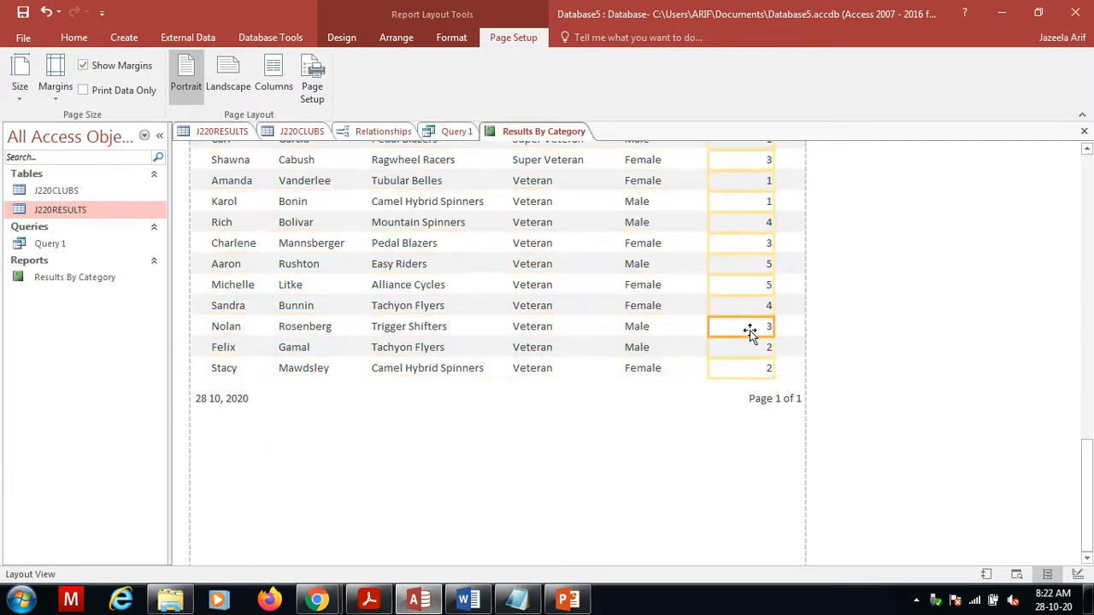
{"action": "left_click", "coordinate": [874, 354]}
{"action": "left_click", "coordinate": [718, 472]}
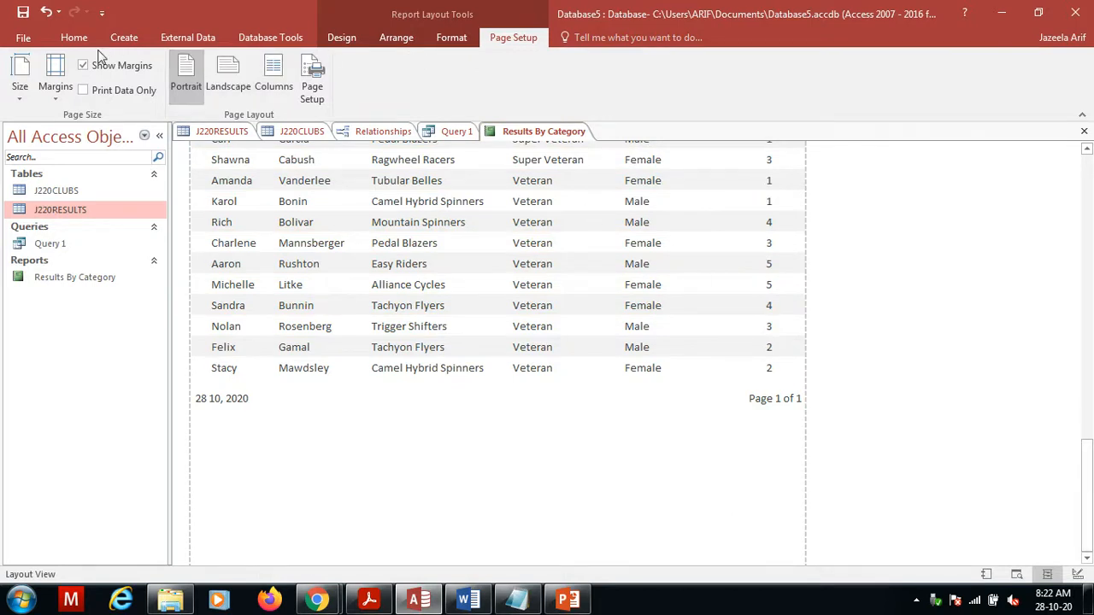
- Show the report's grouping and sorting settings, and check the sort order required by question 22 in the Acrobat Reader exam paper
{"action": "left_click", "coordinate": [340, 35]}
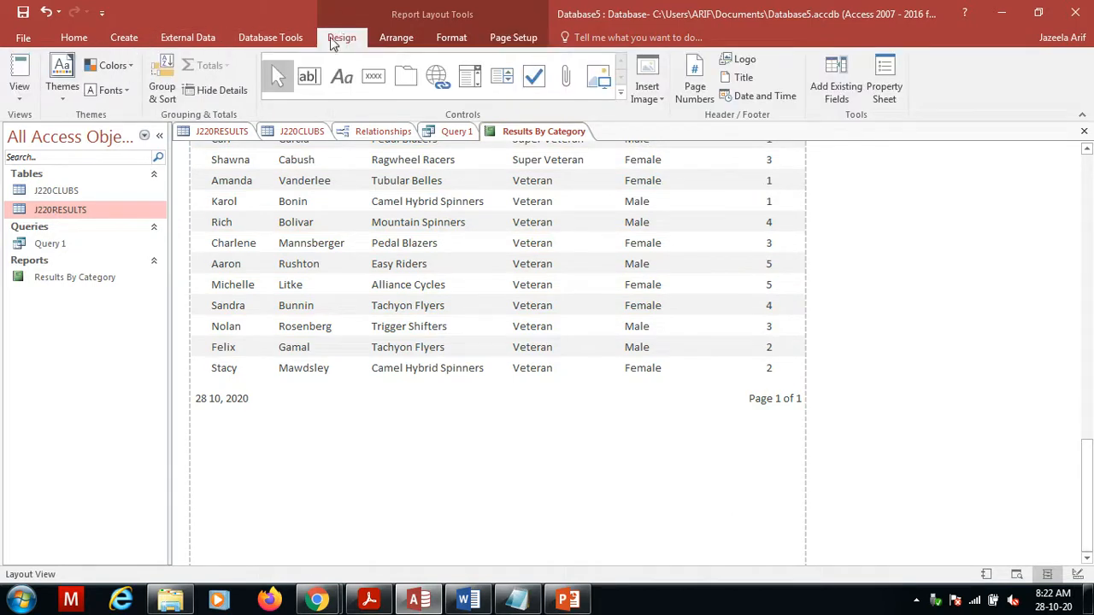
{"action": "left_click", "coordinate": [163, 92]}
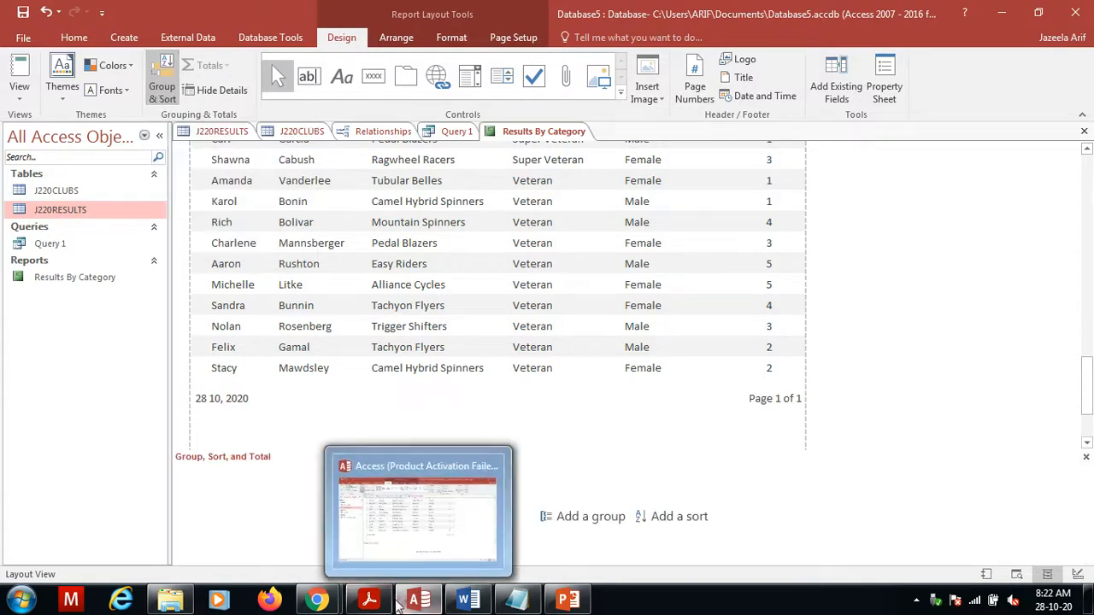
{"action": "left_click", "coordinate": [385, 603]}
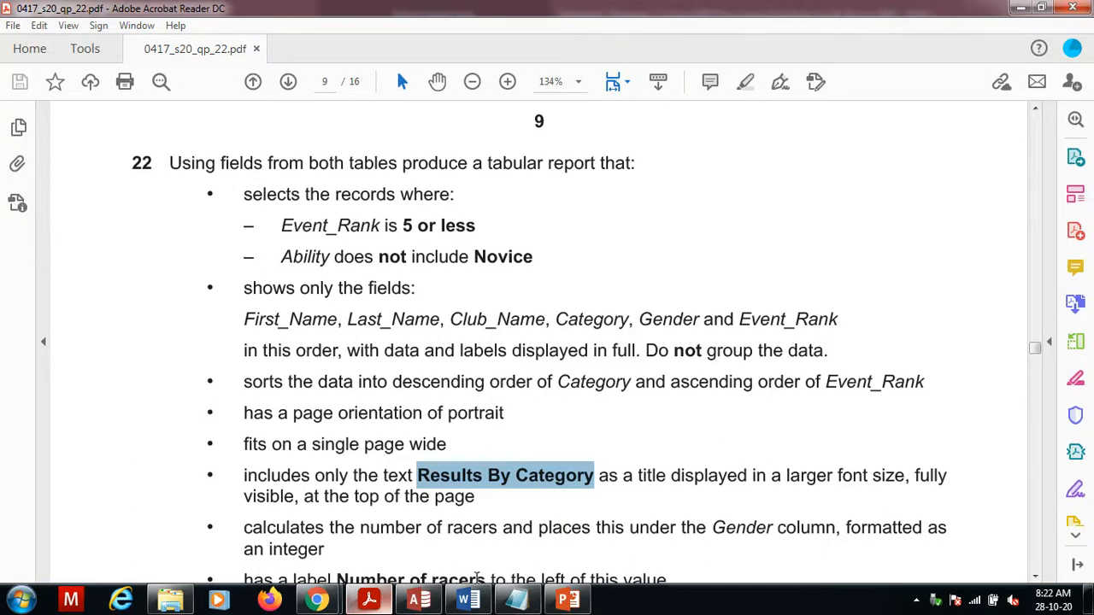
{"action": "left_click", "coordinate": [419, 601]}
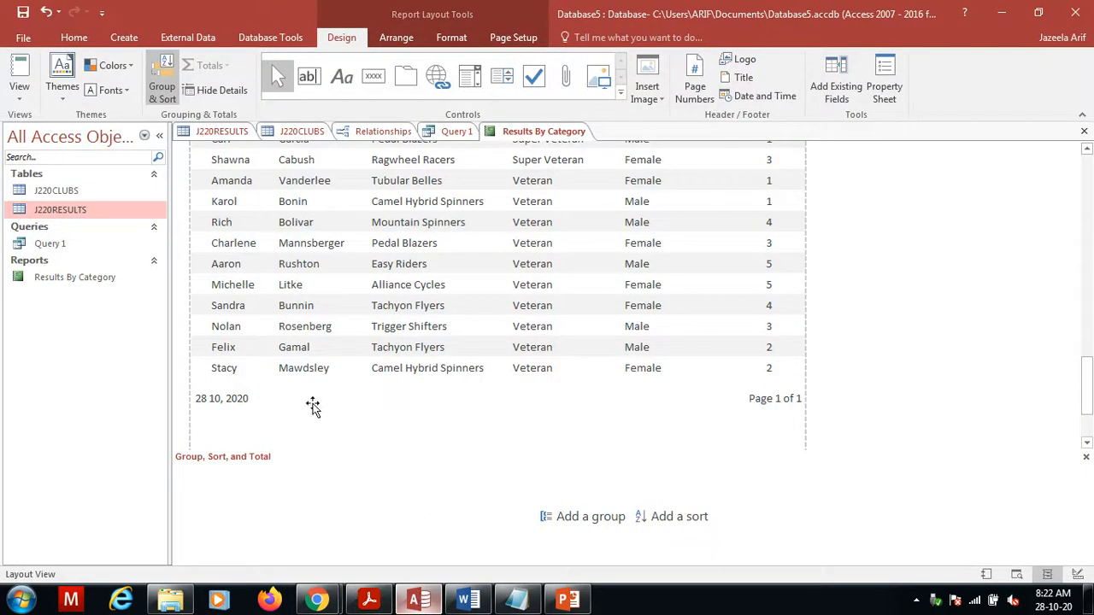
- Sort the report by Category in descending order, with Z on top
{"action": "left_click", "coordinate": [674, 517]}
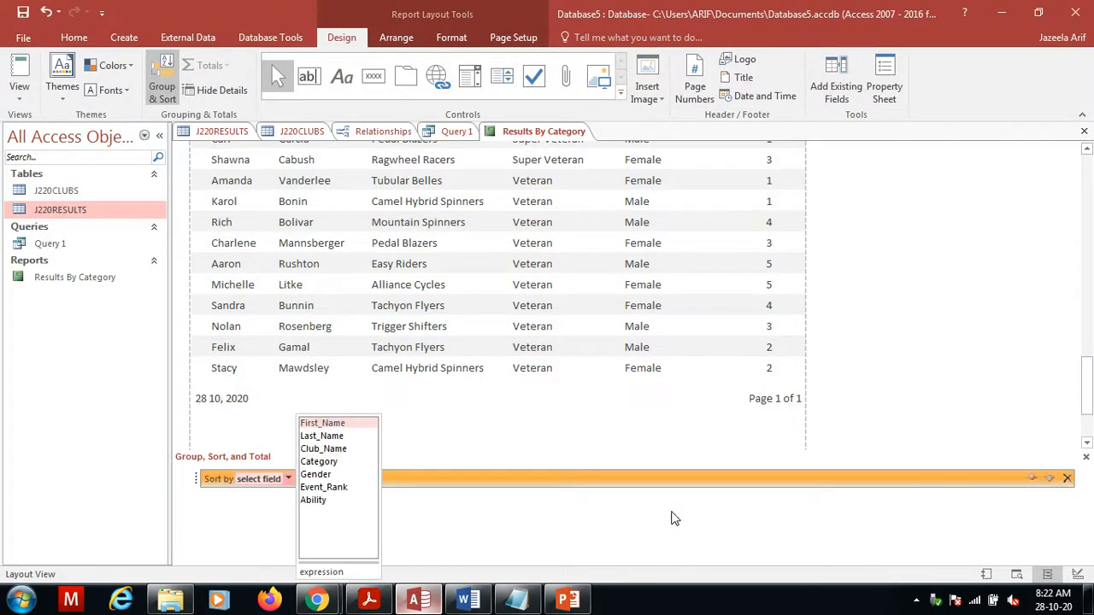
{"action": "left_click", "coordinate": [323, 465]}
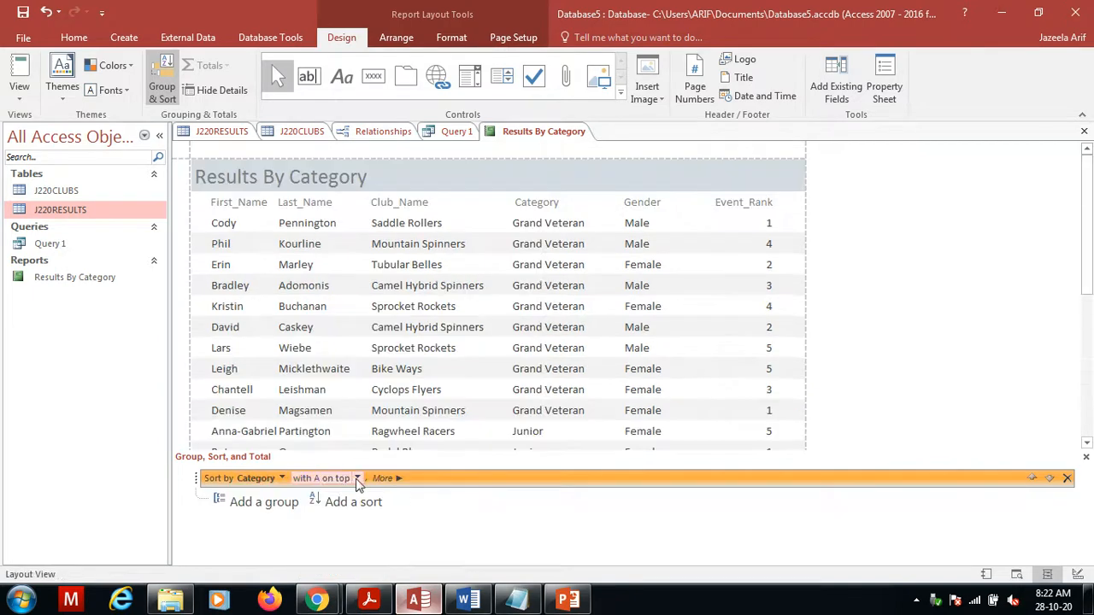
{"action": "left_click", "coordinate": [357, 480]}
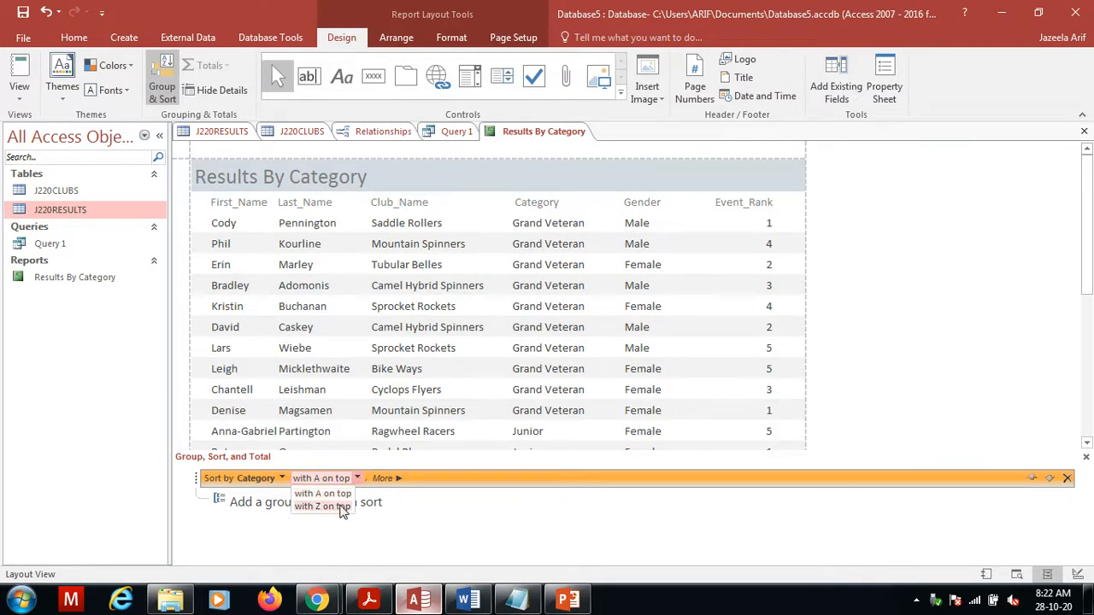
{"action": "left_click", "coordinate": [341, 505]}
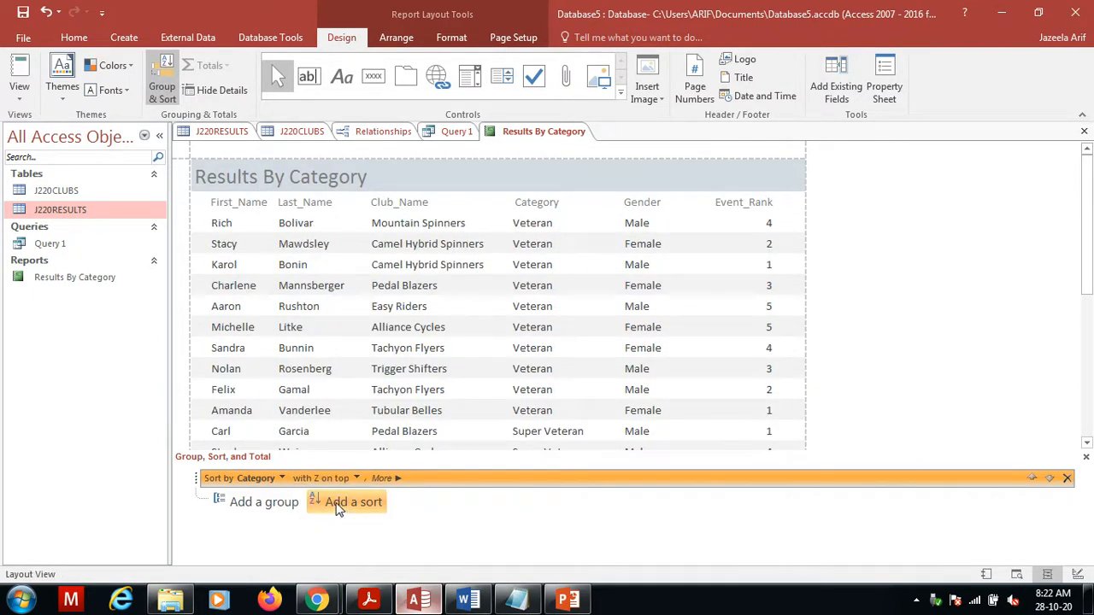
- Add a second sort level to the report by Event_Rank from smallest to largest
{"action": "left_click", "coordinate": [339, 506]}
{"action": "left_click", "coordinate": [369, 601]}
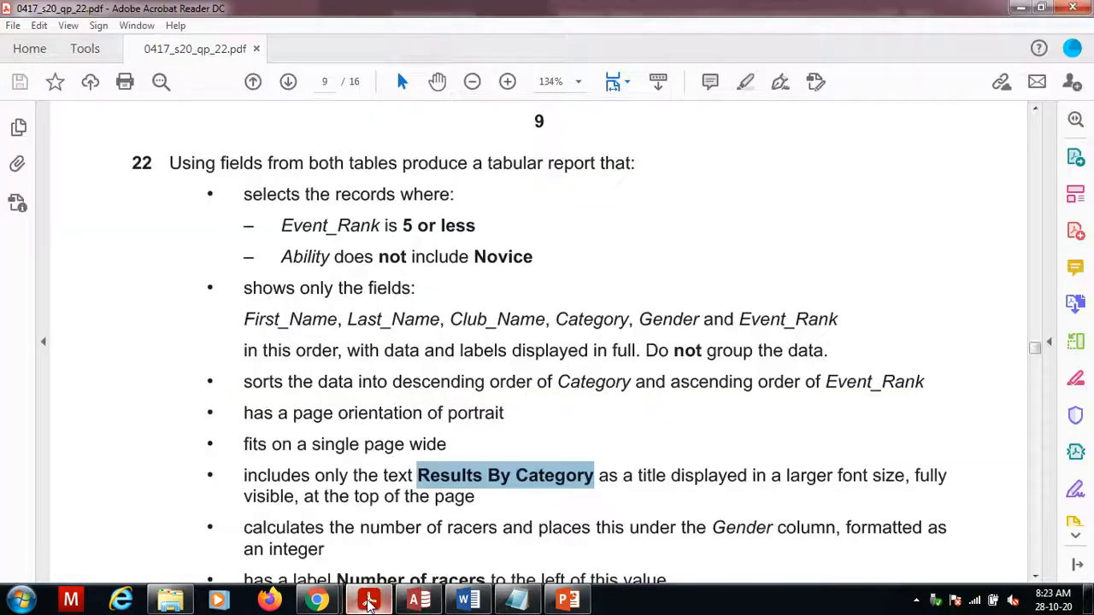
{"action": "left_click", "coordinate": [418, 601]}
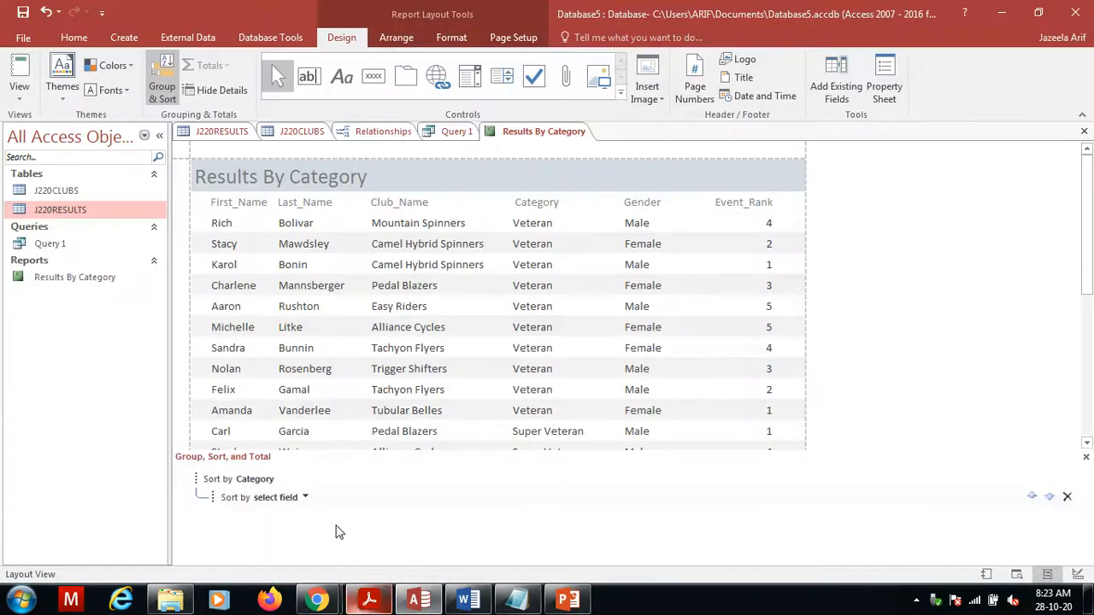
{"action": "left_click", "coordinate": [305, 498]}
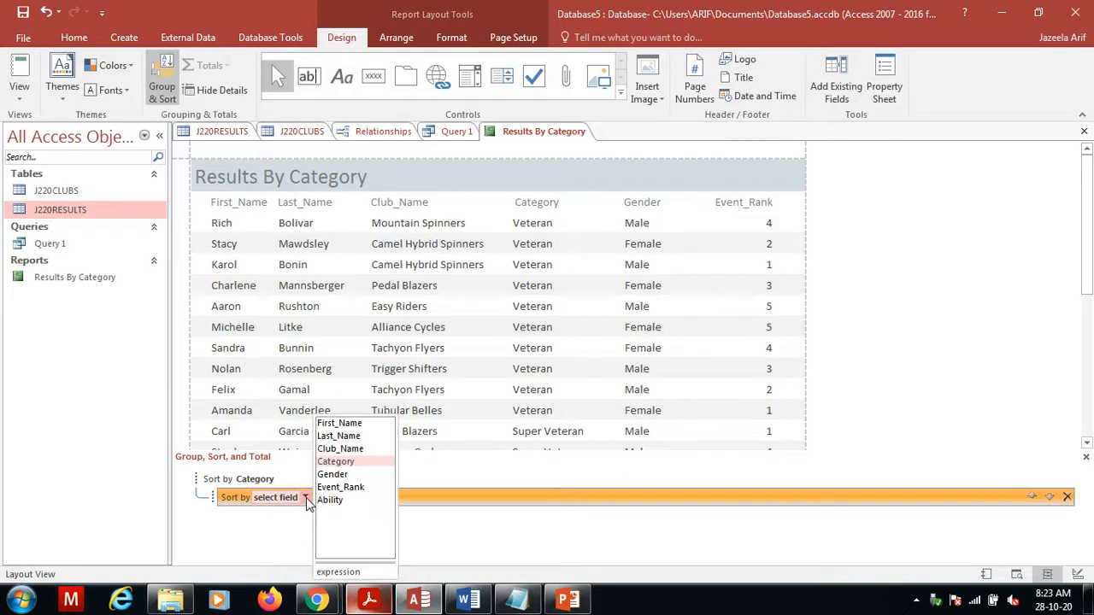
{"action": "left_click", "coordinate": [331, 488]}
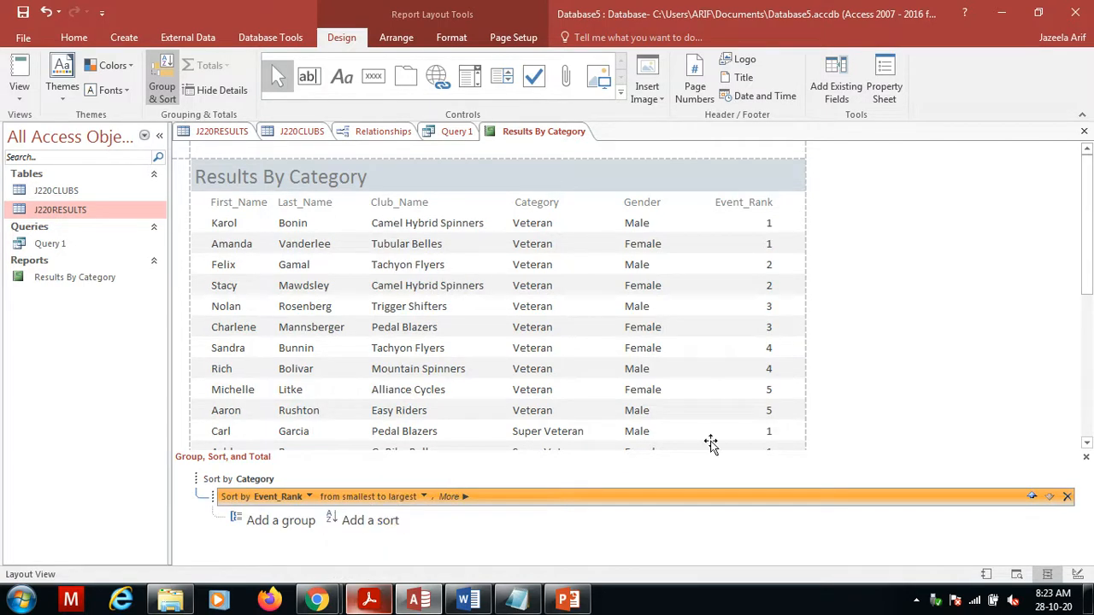
{"action": "left_click", "coordinate": [878, 421]}
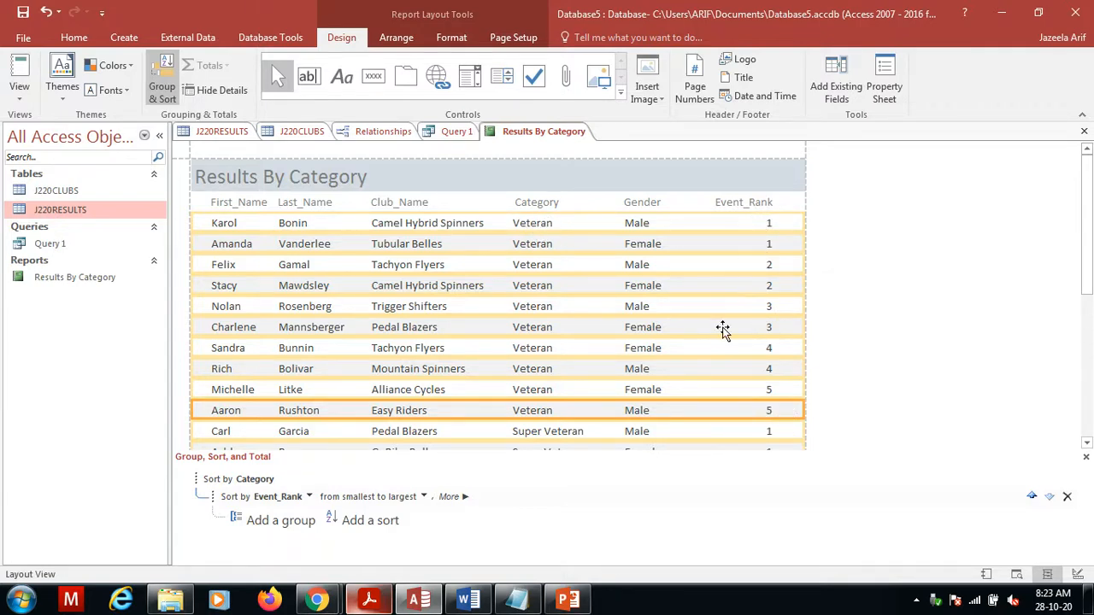
- Look through the sorted report rows and read the remaining requirements of question 22 in the Acrobat Reader exam paper
{"action": "left_click_drag", "start_coordinate": [1088, 273], "coordinate": [1090, 334]}
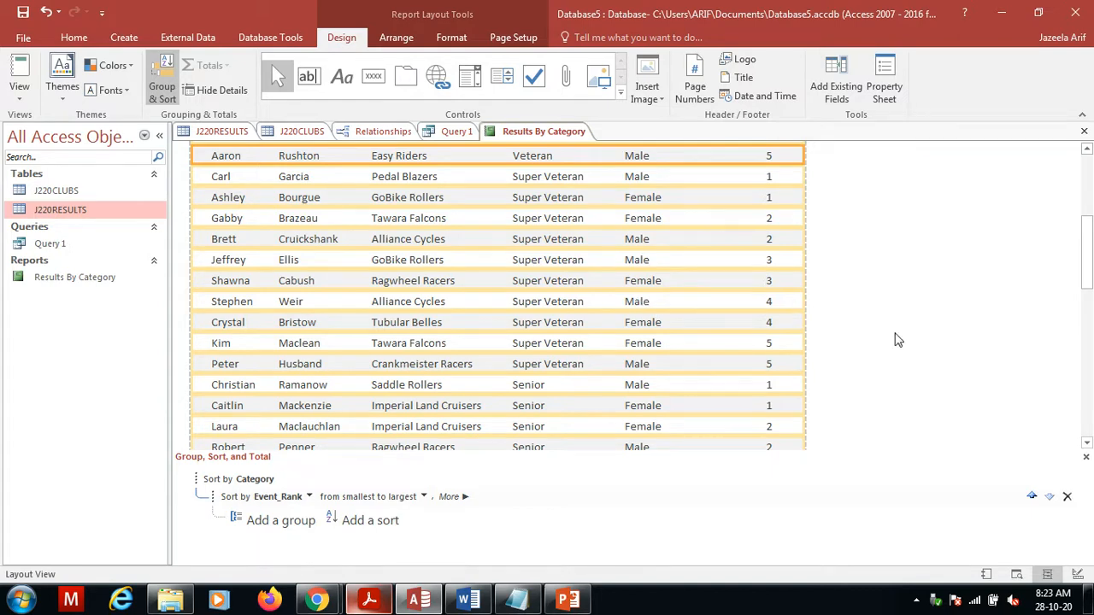
{"action": "left_click", "coordinate": [373, 599]}
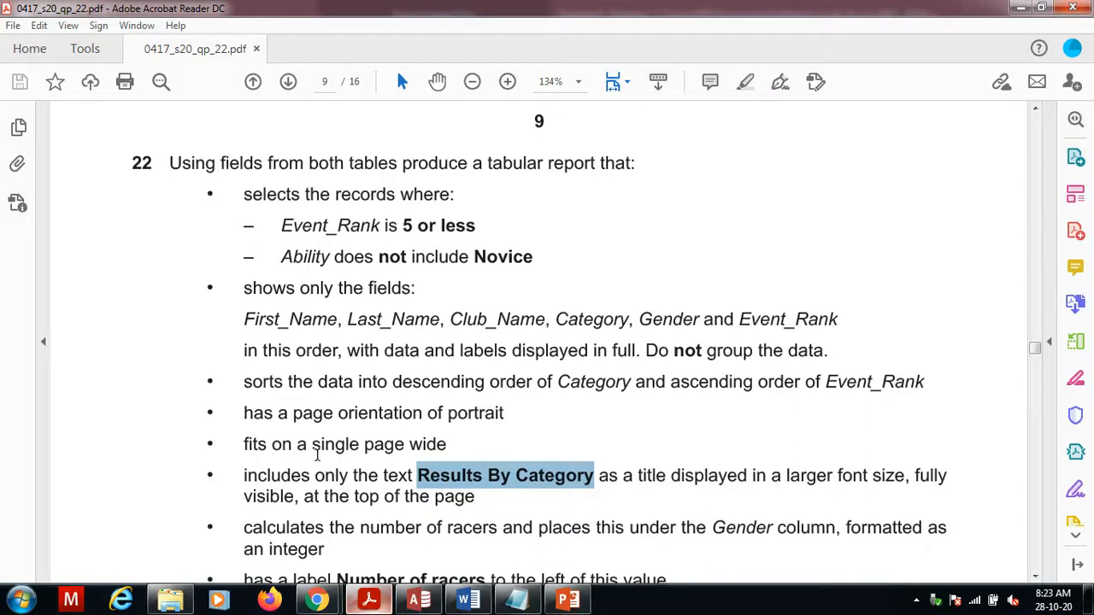
{"action": "left_click", "coordinate": [318, 446]}
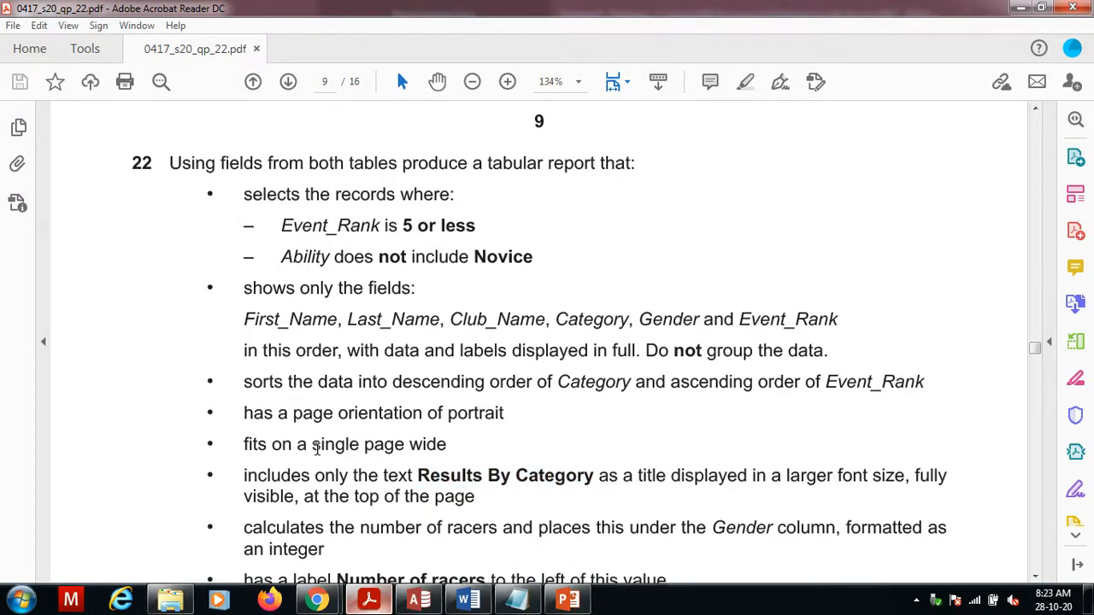
{"action": "scroll", "coordinate": [317, 449], "scroll_direction": "down", "scroll_amount": 3}
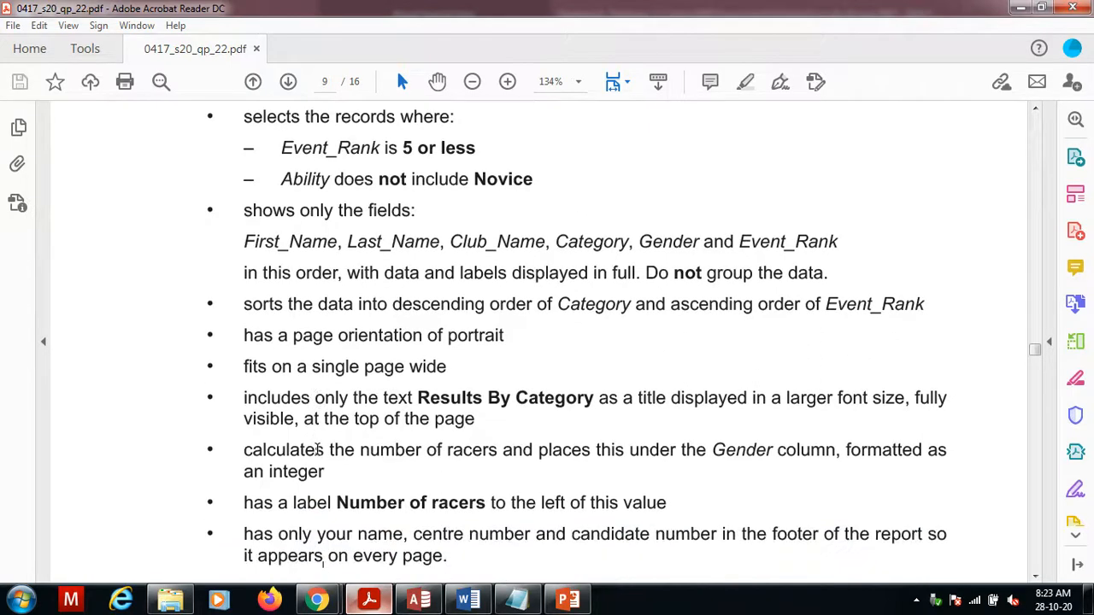
{"action": "left_click", "coordinate": [419, 600]}
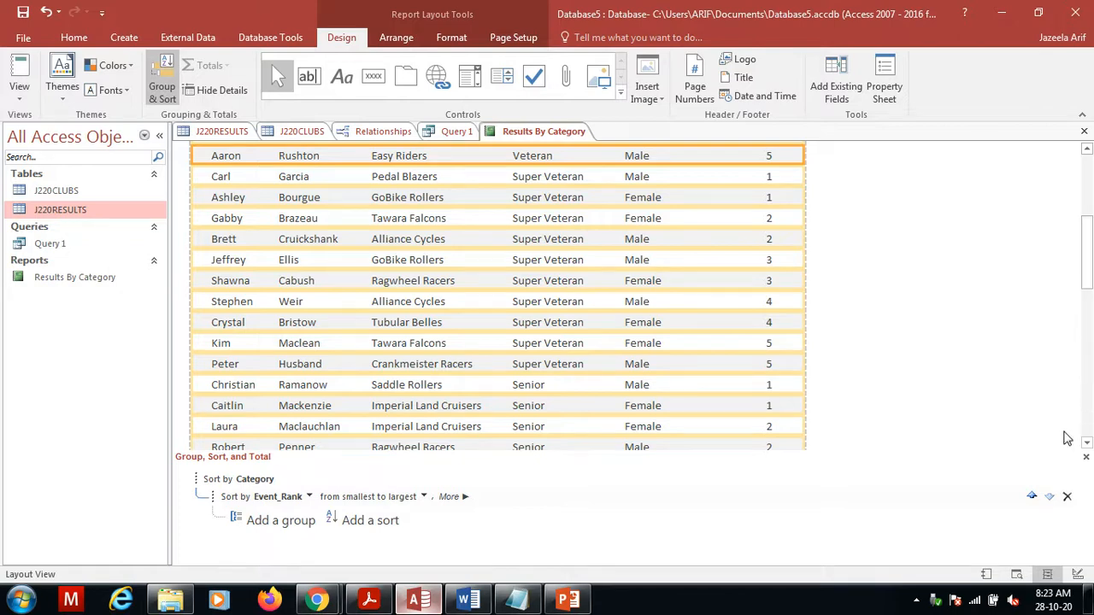
{"action": "left_click", "coordinate": [1052, 501]}
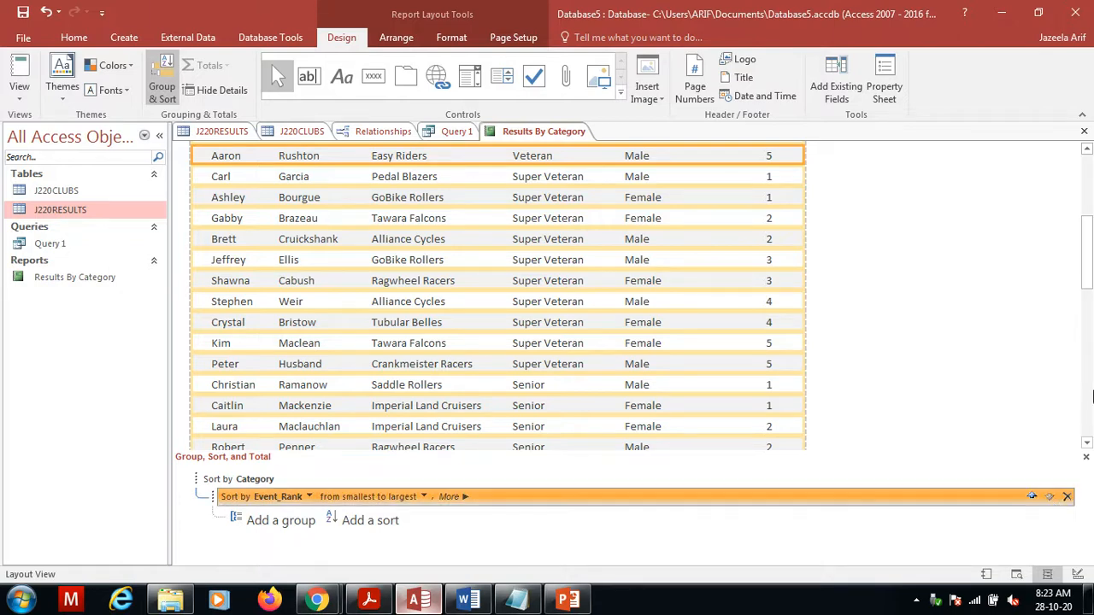
{"action": "left_click_drag", "start_coordinate": [1083, 265], "coordinate": [1084, 145]}
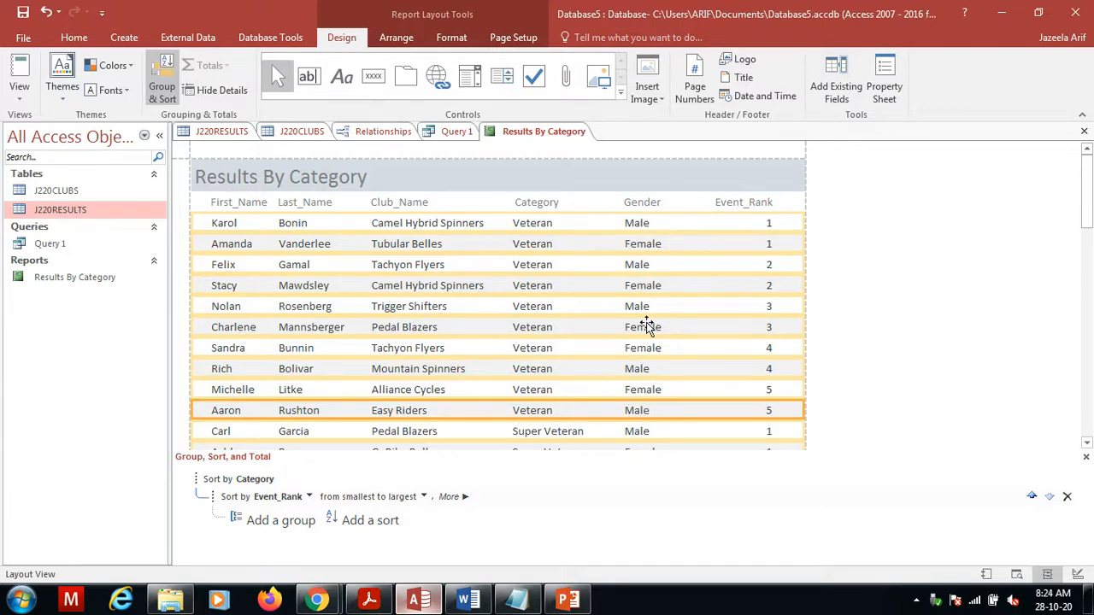
- In the report's Design View, add a Count Records total for the Gender field
{"action": "left_click", "coordinate": [21, 92]}
{"action": "left_click", "coordinate": [57, 244]}
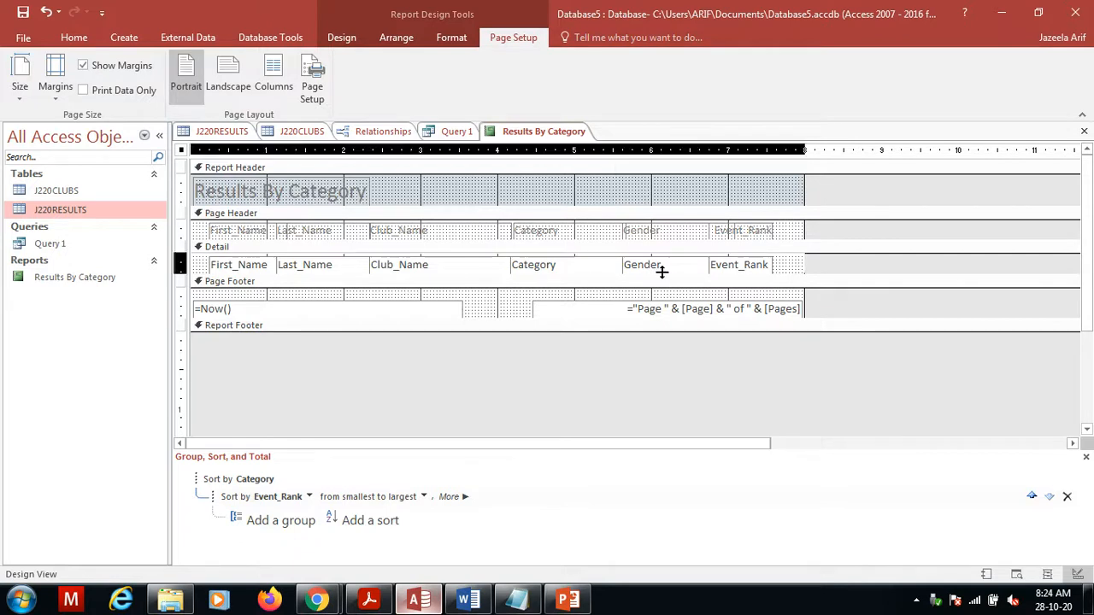
{"action": "left_click", "coordinate": [661, 269]}
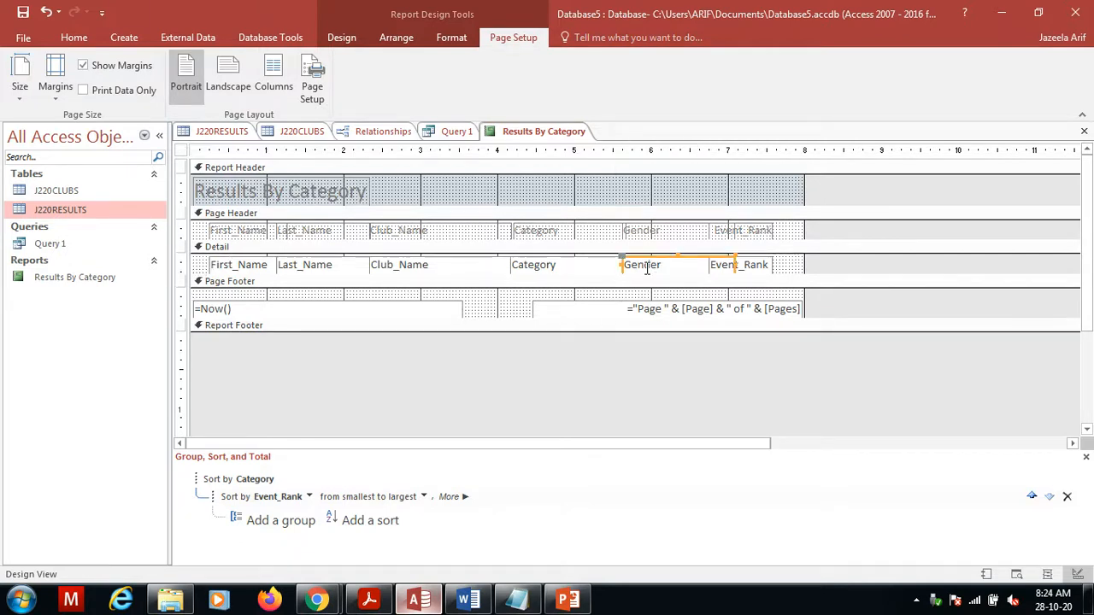
{"action": "left_click", "coordinate": [357, 38]}
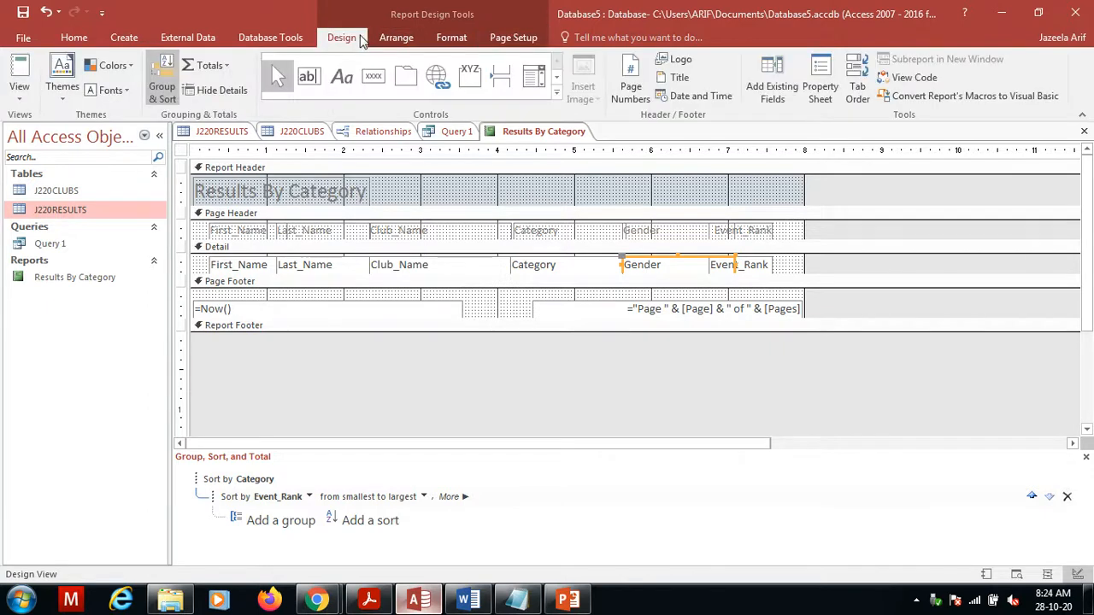
{"action": "left_click", "coordinate": [224, 68]}
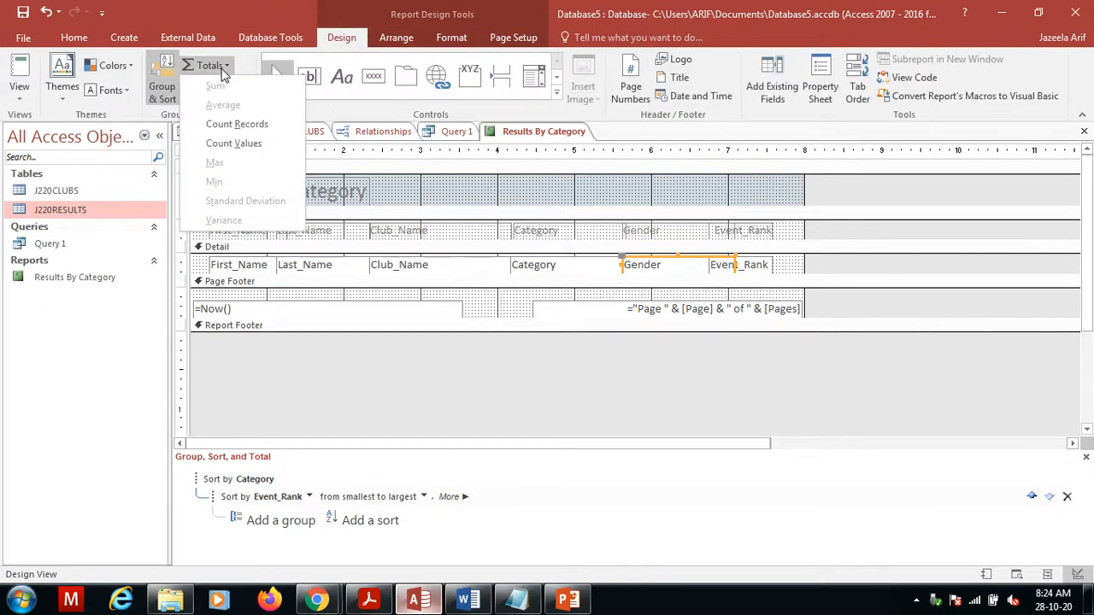
{"action": "left_click", "coordinate": [228, 131]}
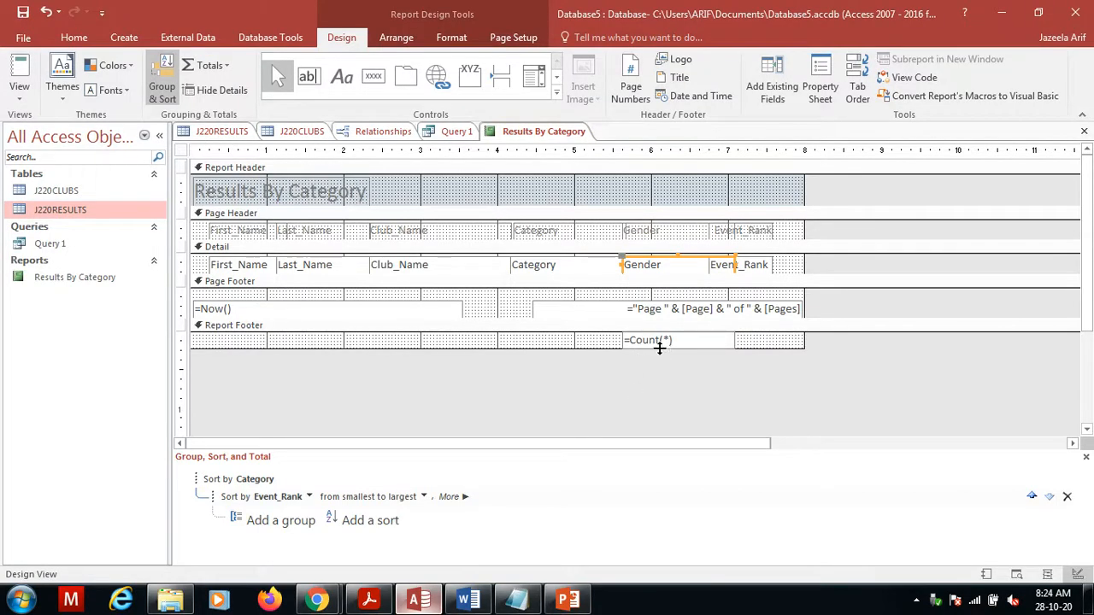
- Check the number format required in the exam paper, and format the report footer's count as Fixed with 0 decimal places
{"action": "left_click", "coordinate": [369, 600]}
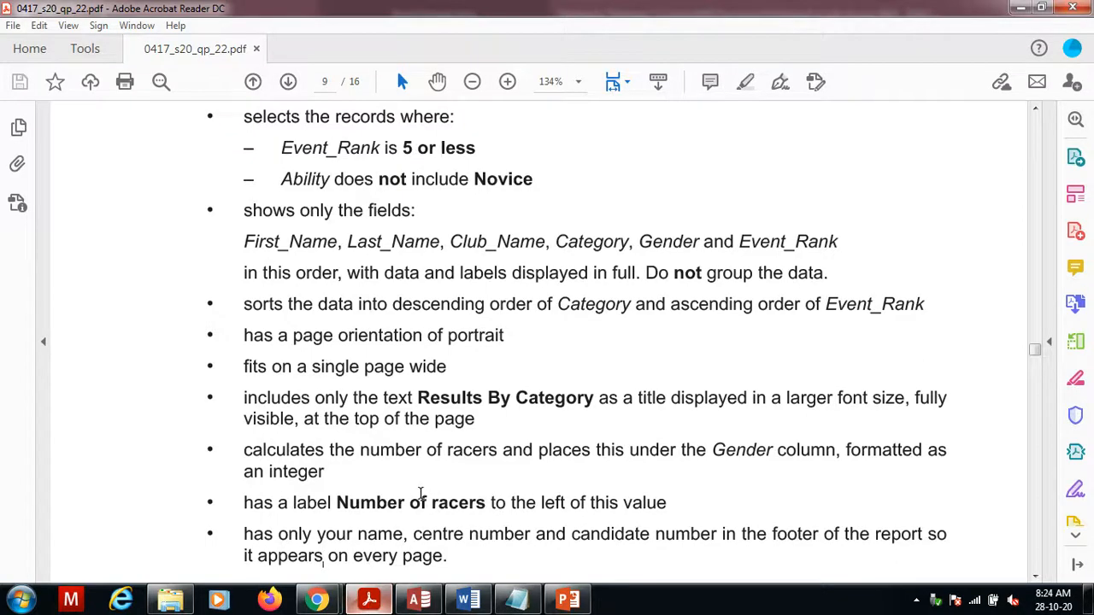
{"action": "left_click", "coordinate": [373, 600]}
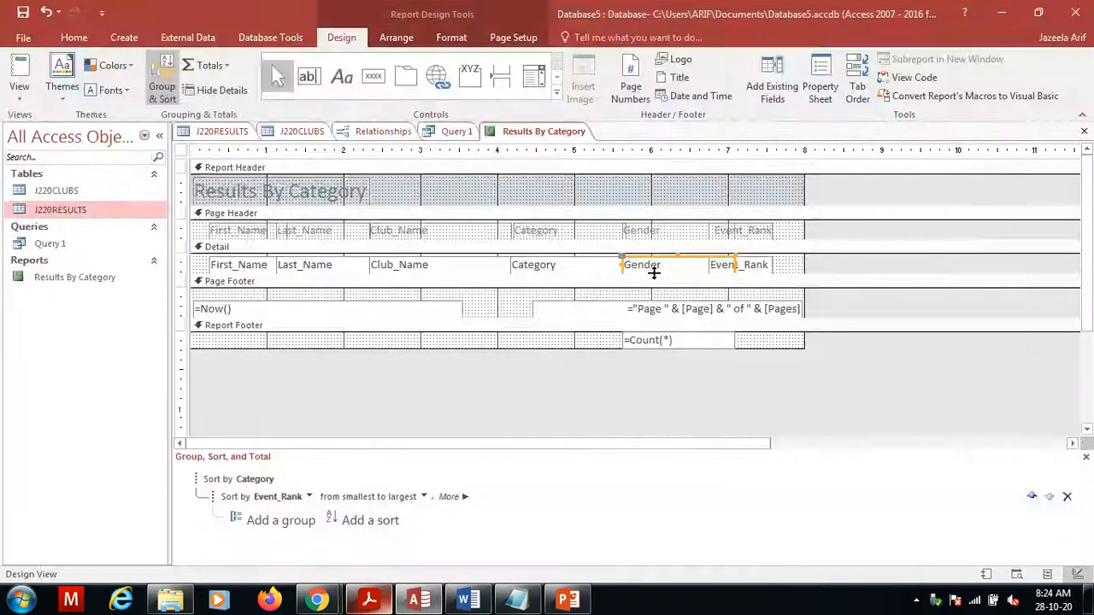
{"action": "left_click", "coordinate": [645, 340]}
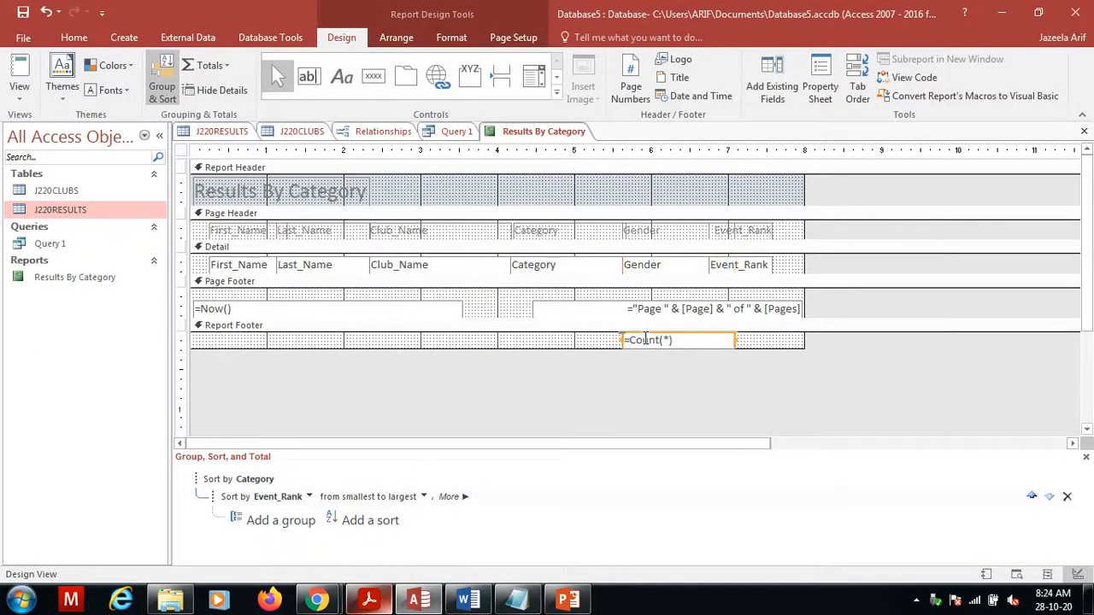
{"action": "left_click", "coordinate": [821, 85]}
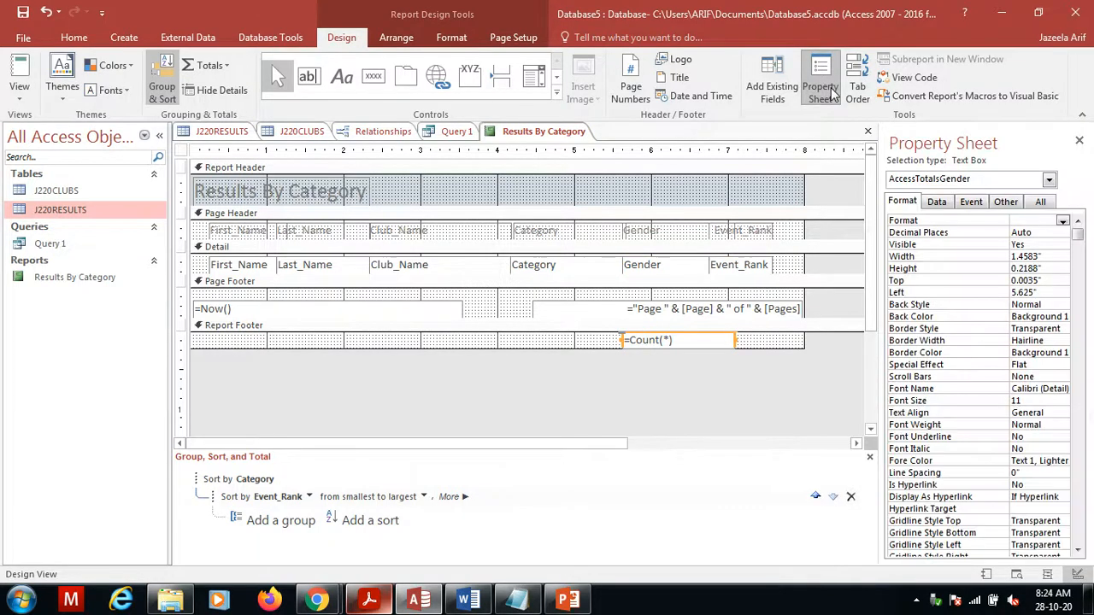
{"action": "left_click", "coordinate": [1063, 222]}
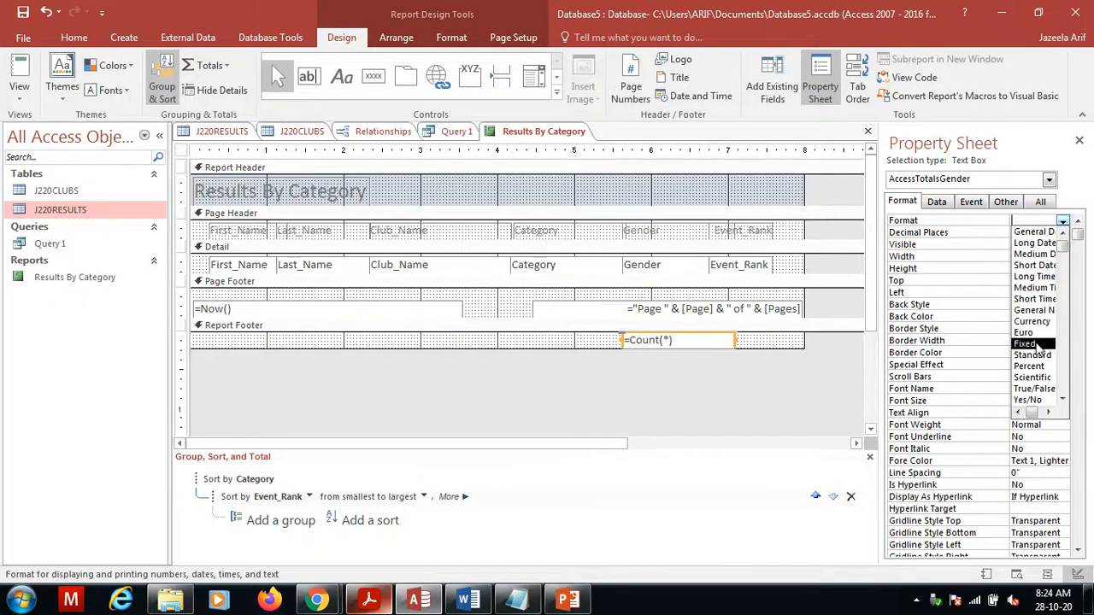
{"action": "left_click", "coordinate": [1038, 346]}
{"action": "left_click", "coordinate": [1043, 233]}
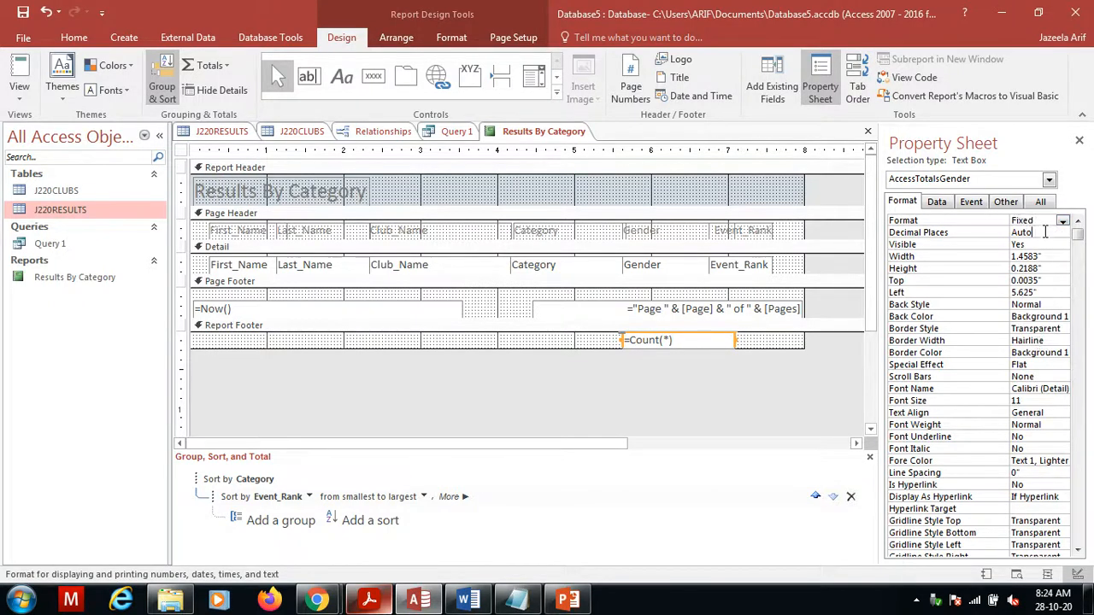
{"action": "left_click", "coordinate": [1062, 233]}
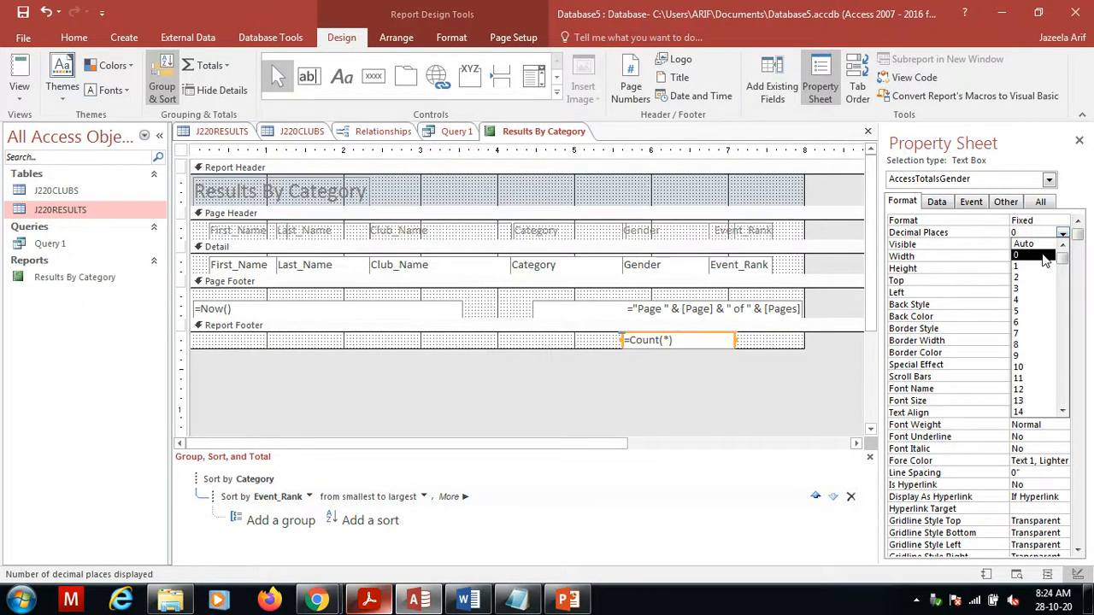
{"action": "left_click", "coordinate": [1043, 256]}
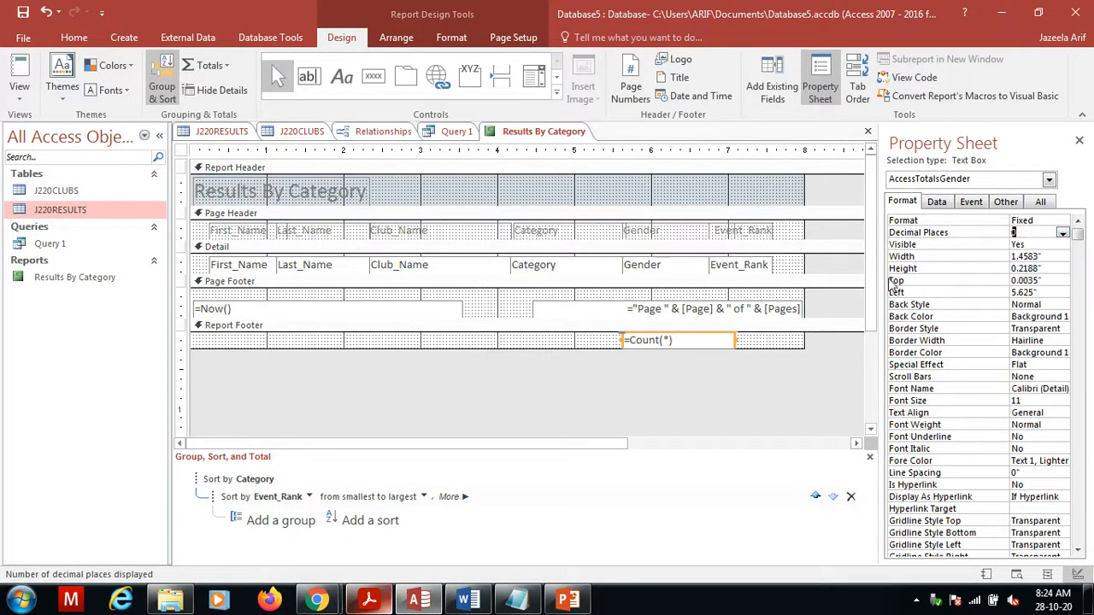
{"action": "left_click", "coordinate": [1079, 140]}
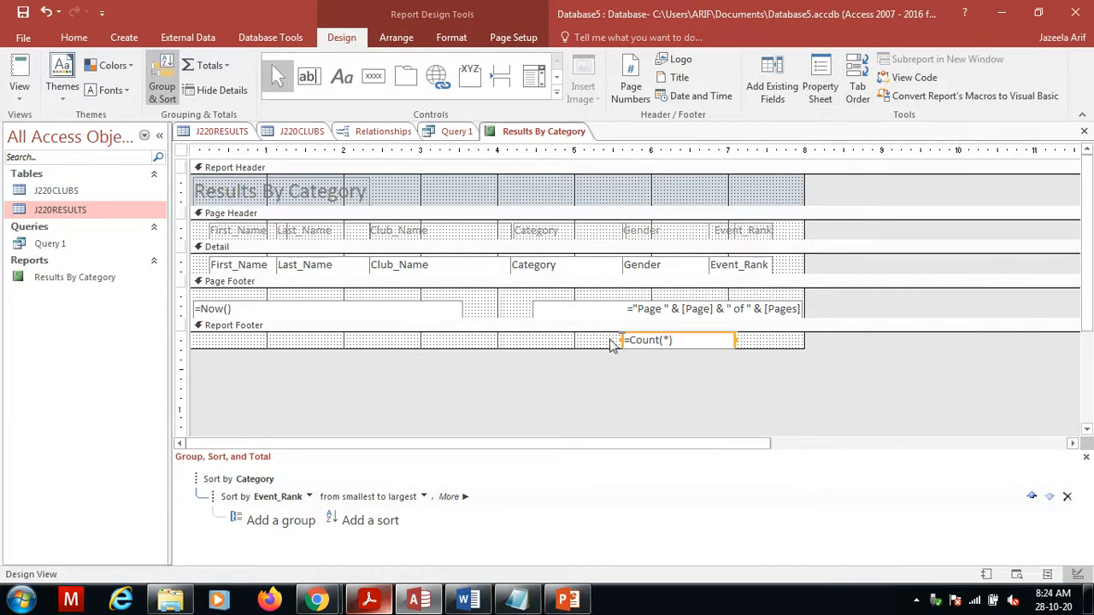
- In Layout View, narrow the count box at the report's end so its number sits directly under the Gender data
{"action": "left_click", "coordinate": [19, 94]}
{"action": "left_click", "coordinate": [56, 203]}
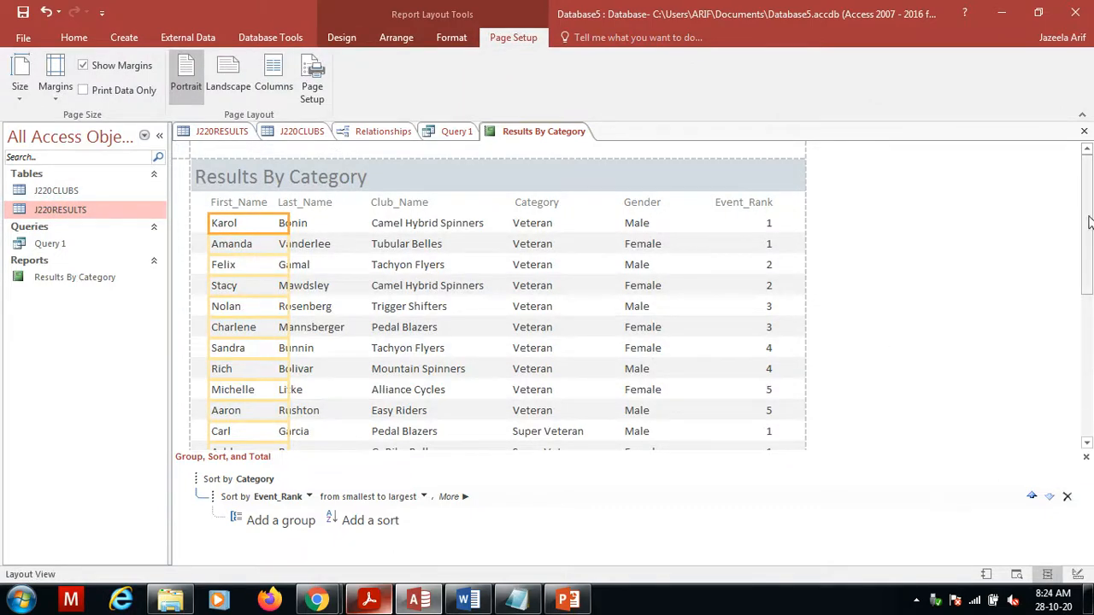
{"action": "scroll", "coordinate": [1088, 434], "scroll_direction": "down", "scroll_amount": 15}
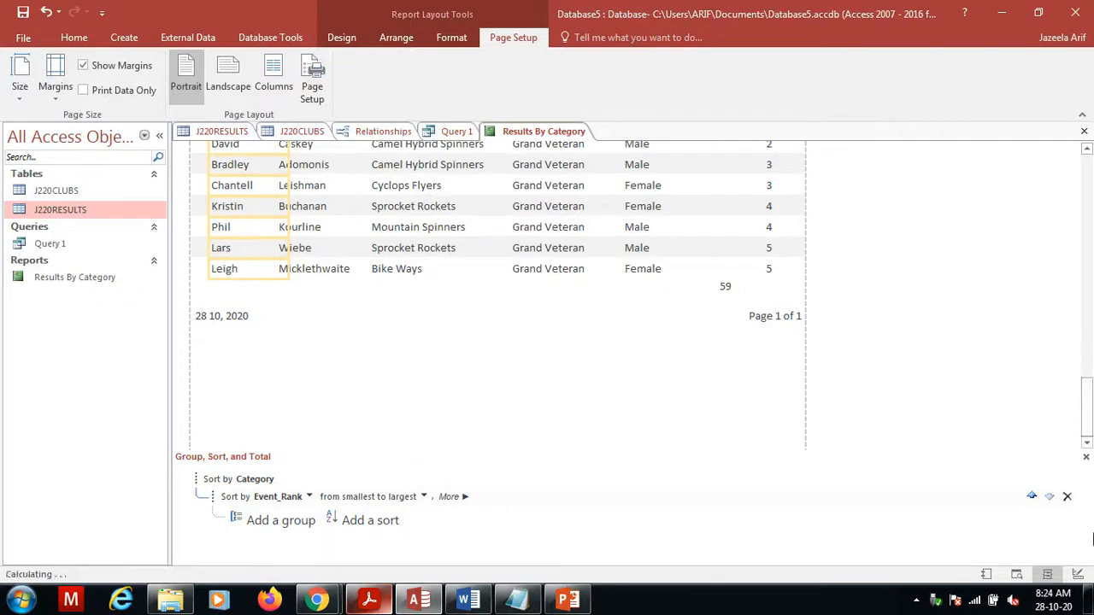
{"action": "left_click", "coordinate": [720, 288]}
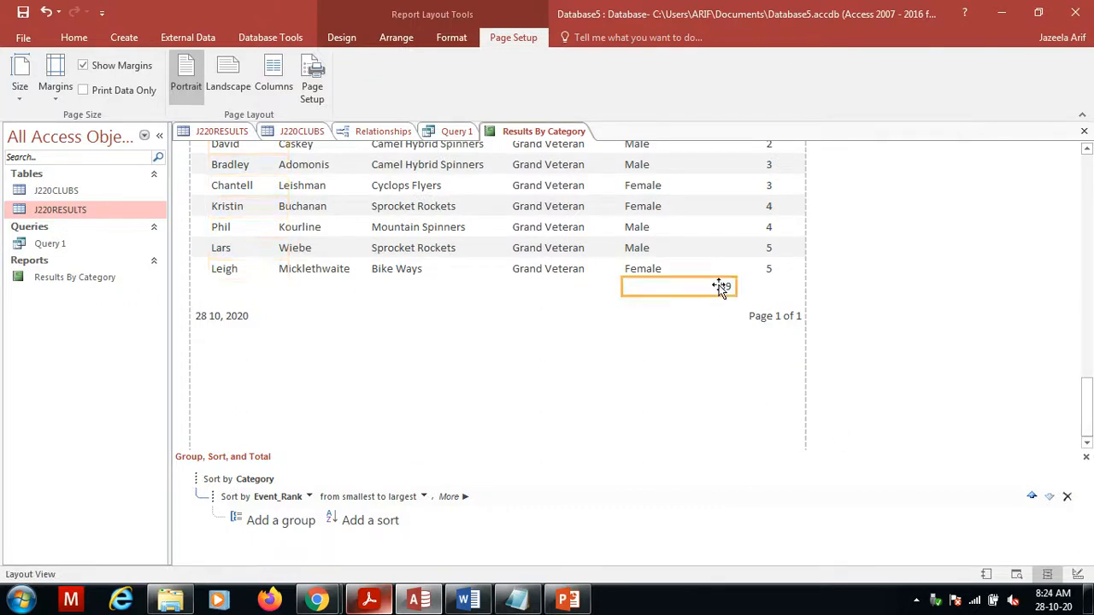
{"action": "left_click_drag", "start_coordinate": [733, 285], "coordinate": [669, 280]}
{"action": "left_click", "coordinate": [677, 283]}
- Check the count's label wording in the exam paper and try to place a label near the count at the report's end
{"action": "left_click", "coordinate": [370, 600]}
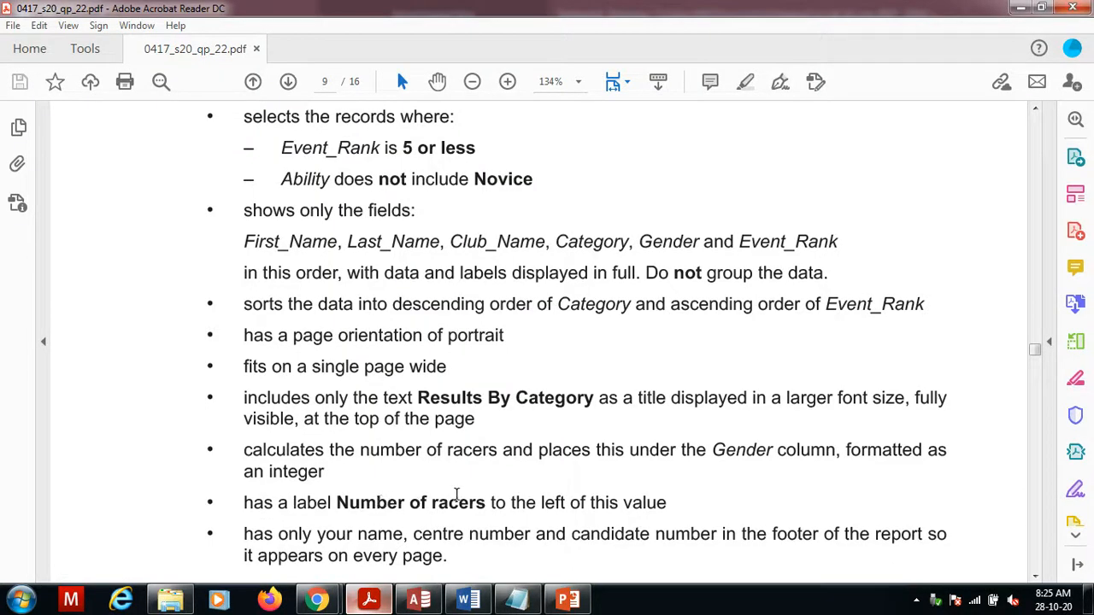
{"action": "left_click", "coordinate": [417, 601]}
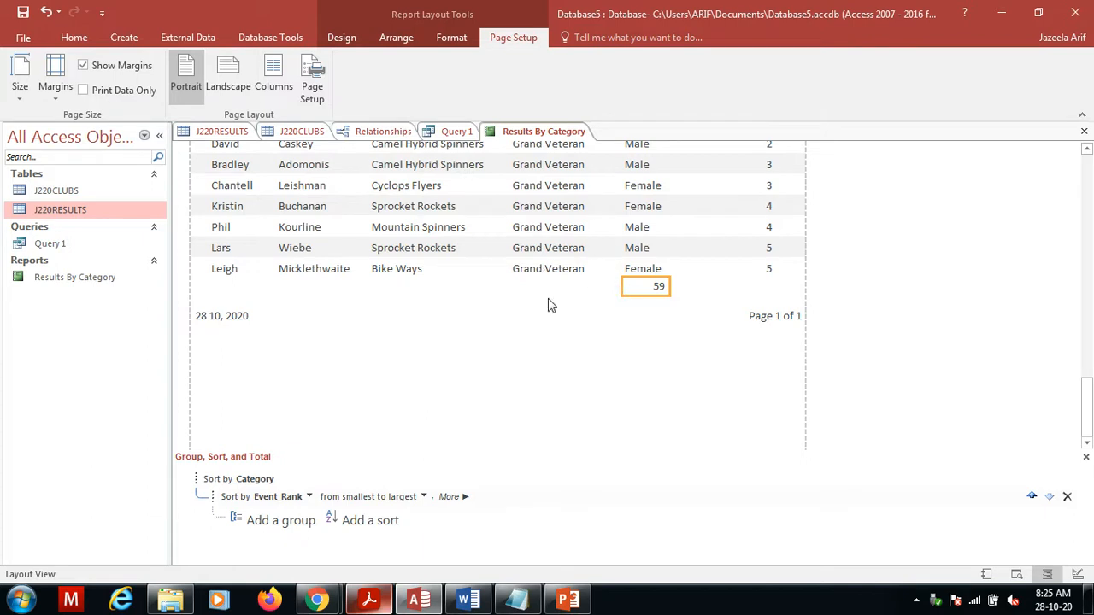
{"action": "left_click", "coordinate": [346, 40]}
{"action": "left_click", "coordinate": [340, 78]}
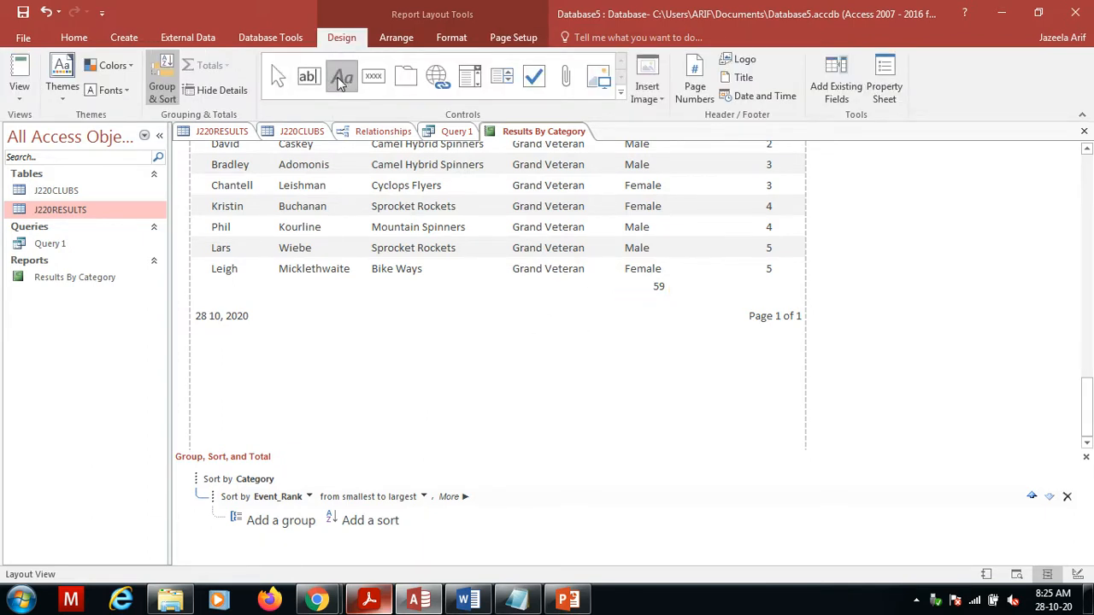
{"action": "left_click", "coordinate": [603, 330]}
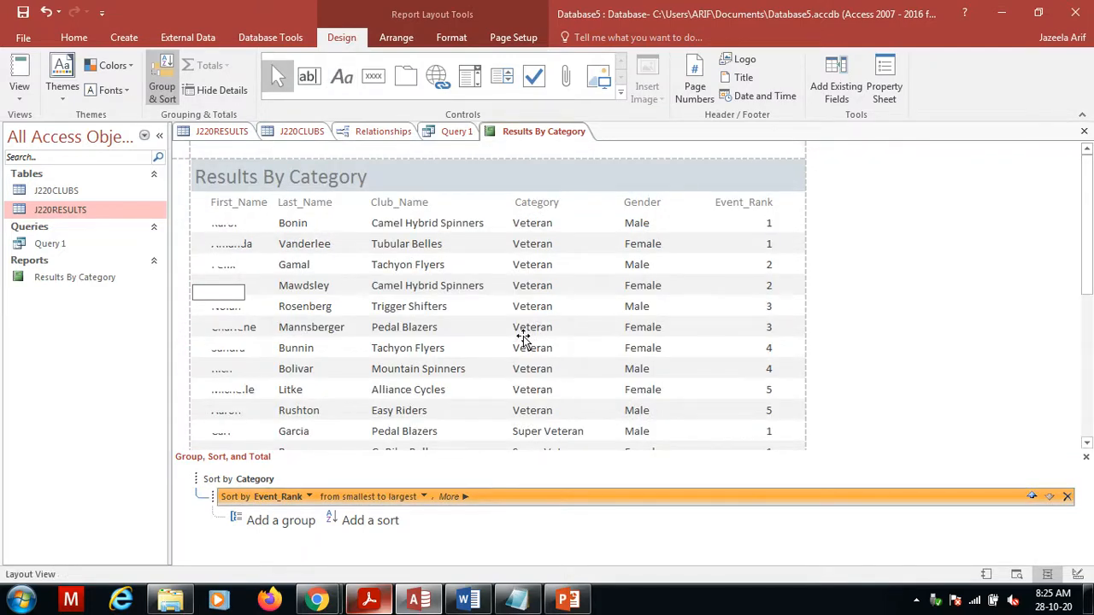
- Try to place a label to the left of the count at the report's end in Layout View
{"action": "left_click_drag", "start_coordinate": [1088, 271], "coordinate": [1087, 464]}
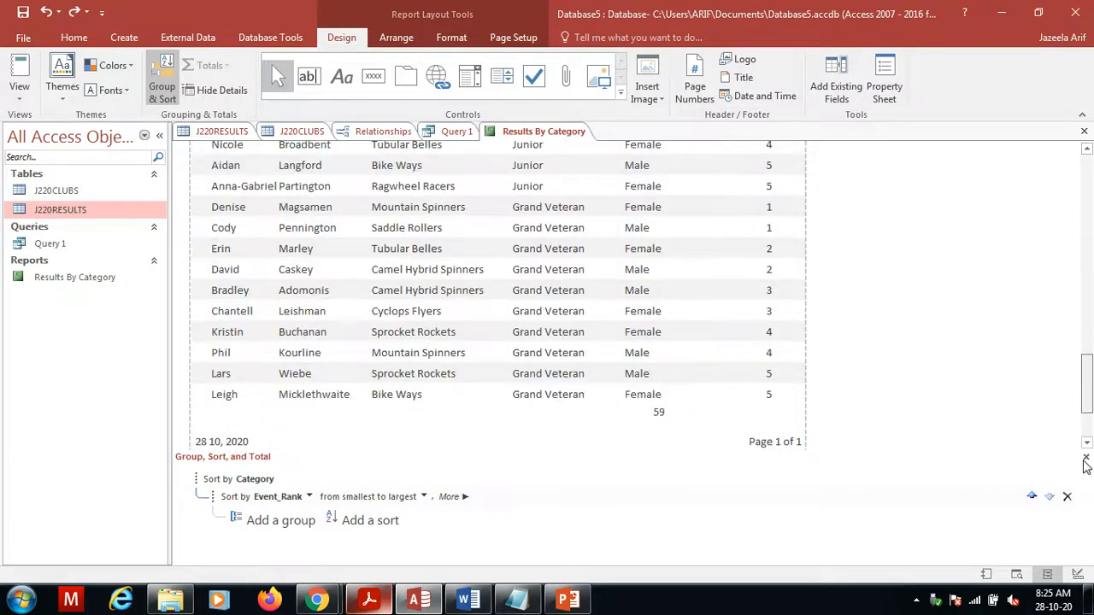
{"action": "left_click", "coordinate": [341, 76]}
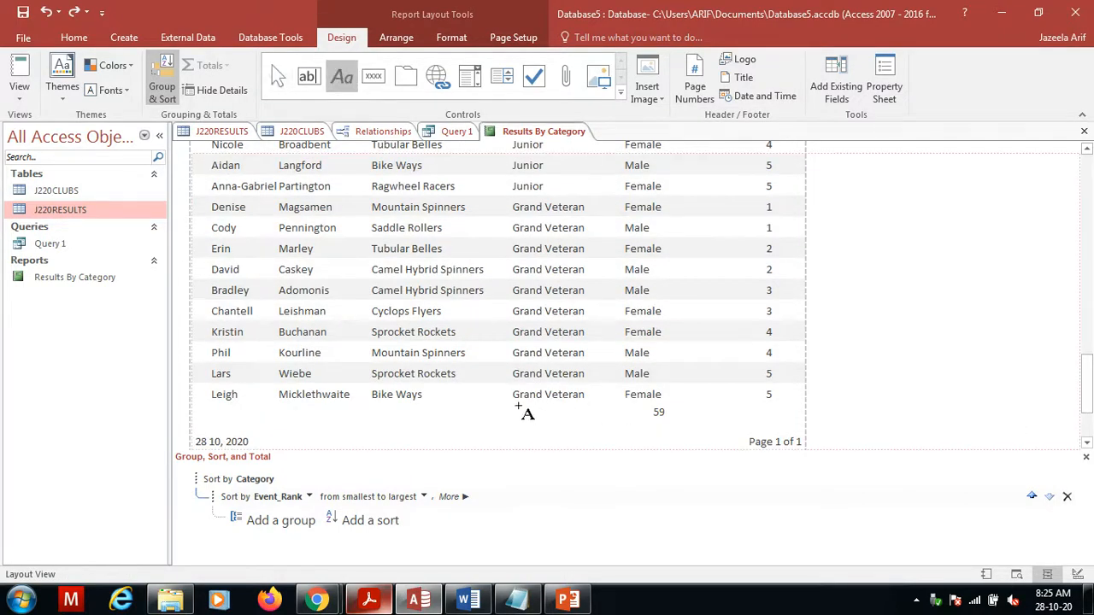
{"action": "left_click", "coordinate": [562, 418]}
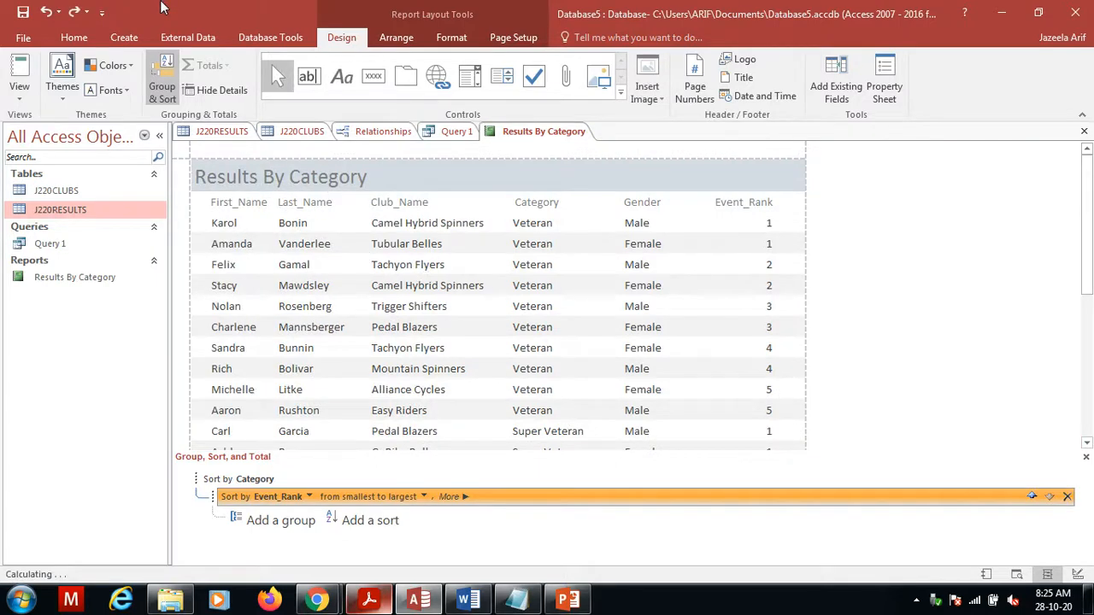
- Switch the report to Design View and make the report footer section slightly taller below the count box
{"action": "left_click", "coordinate": [19, 89]}
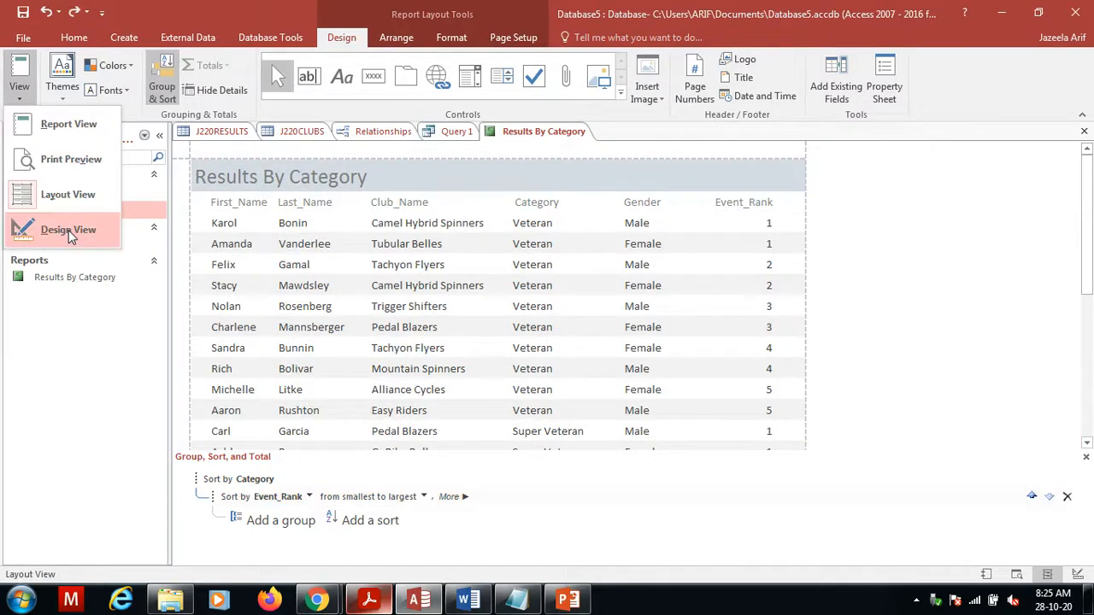
{"action": "left_click", "coordinate": [69, 230]}
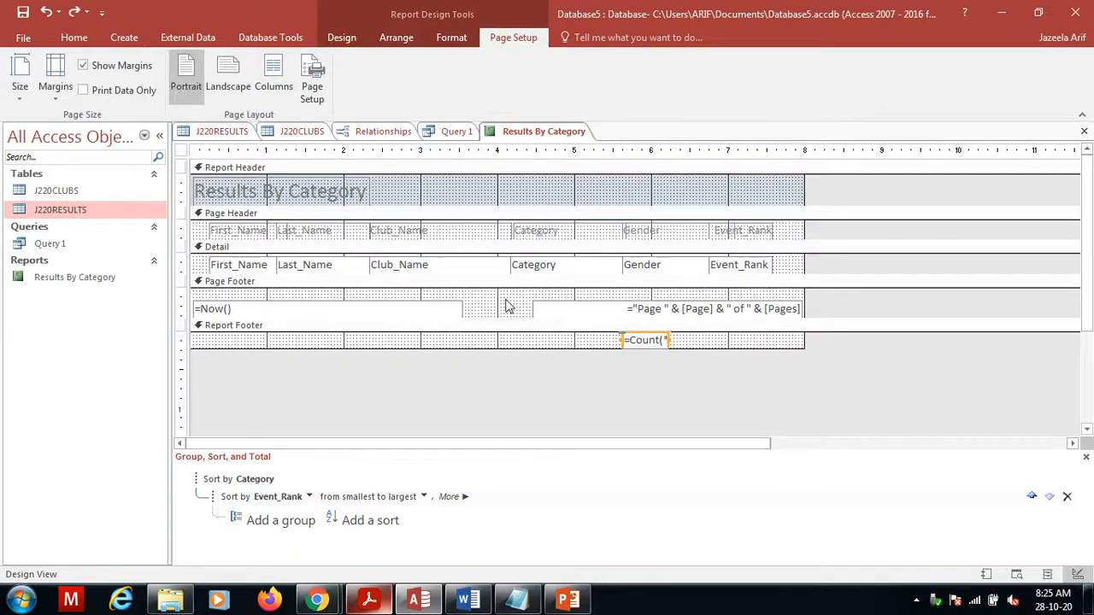
{"action": "left_click", "coordinate": [342, 37]}
{"action": "left_click", "coordinate": [343, 82]}
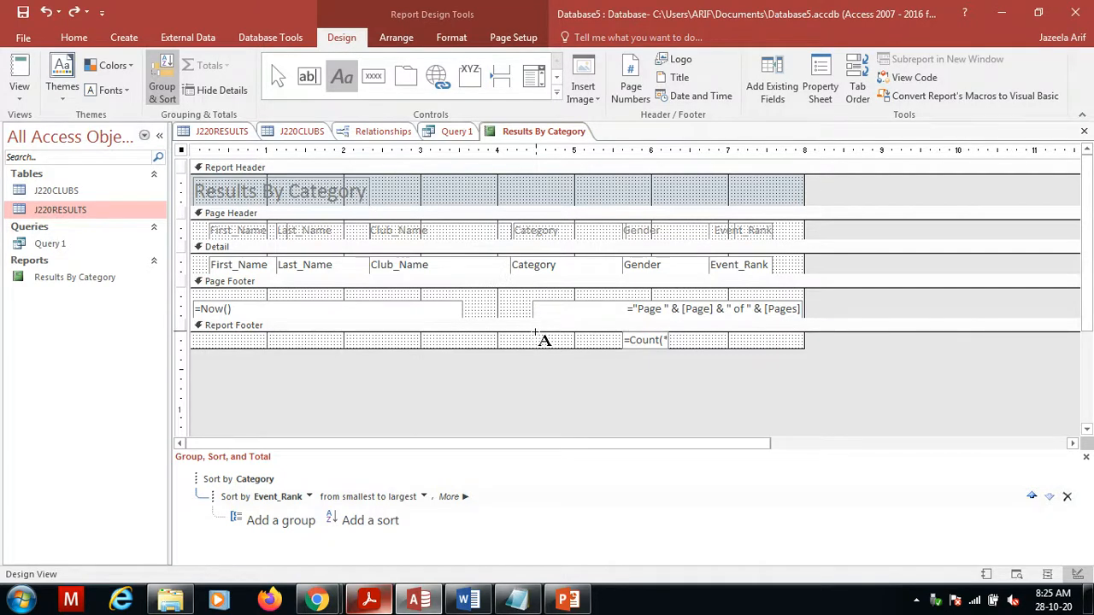
{"action": "left_click_drag", "start_coordinate": [535, 332], "coordinate": [607, 350]}
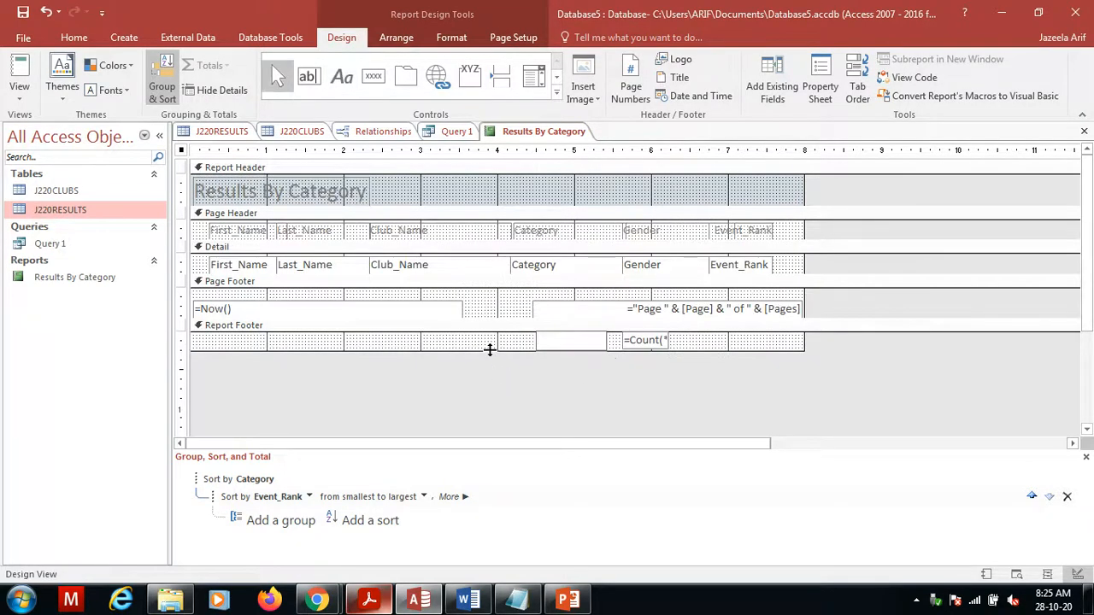
{"action": "left_click", "coordinate": [490, 349]}
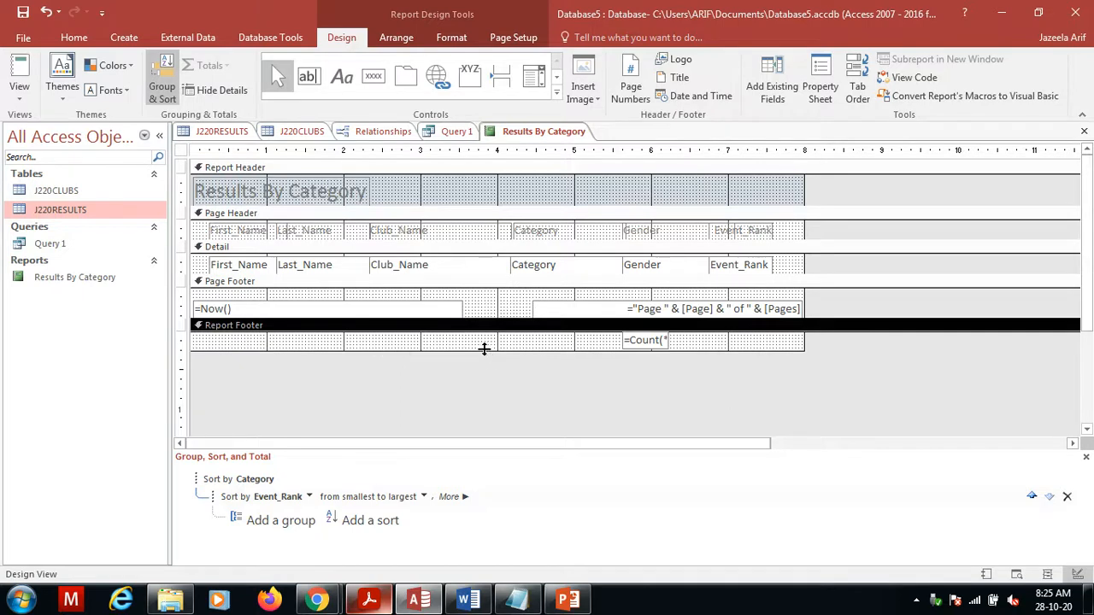
{"action": "left_click_drag", "start_coordinate": [484, 349], "coordinate": [485, 360]}
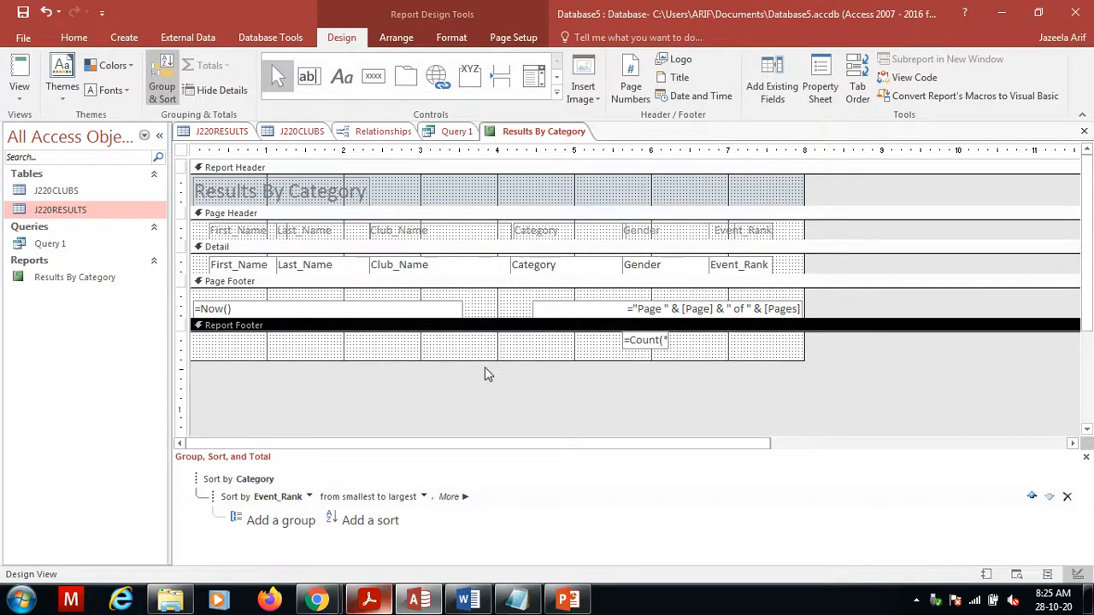
- Add a label reading Number of racers to the left of the count box in the report footer
{"action": "left_click", "coordinate": [342, 76]}
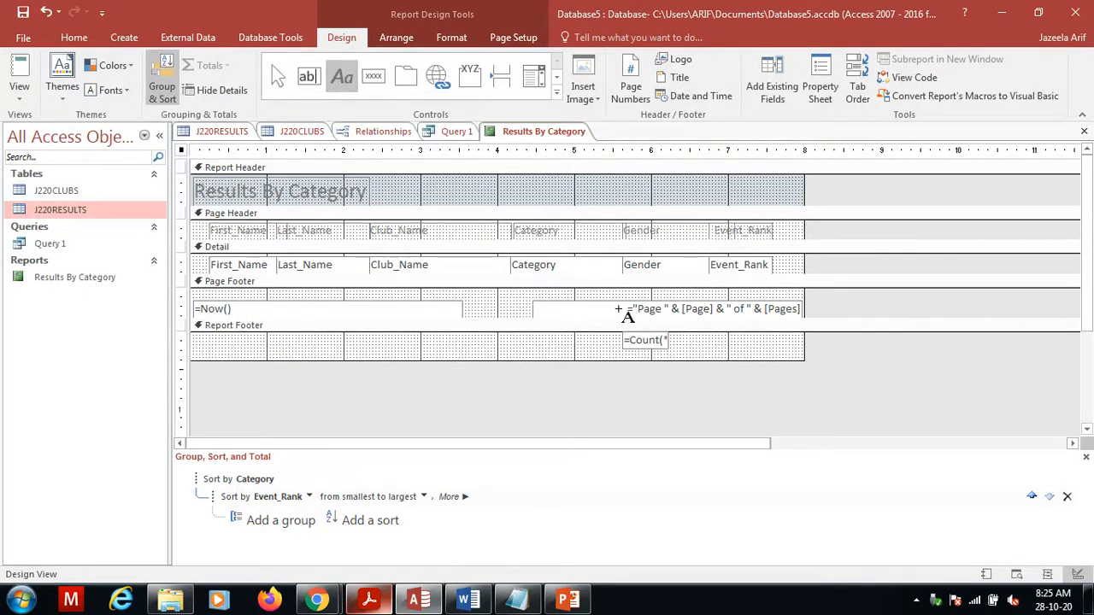
{"action": "left_click_drag", "start_coordinate": [518, 335], "coordinate": [597, 359]}
{"action": "left_click", "coordinate": [387, 600]}
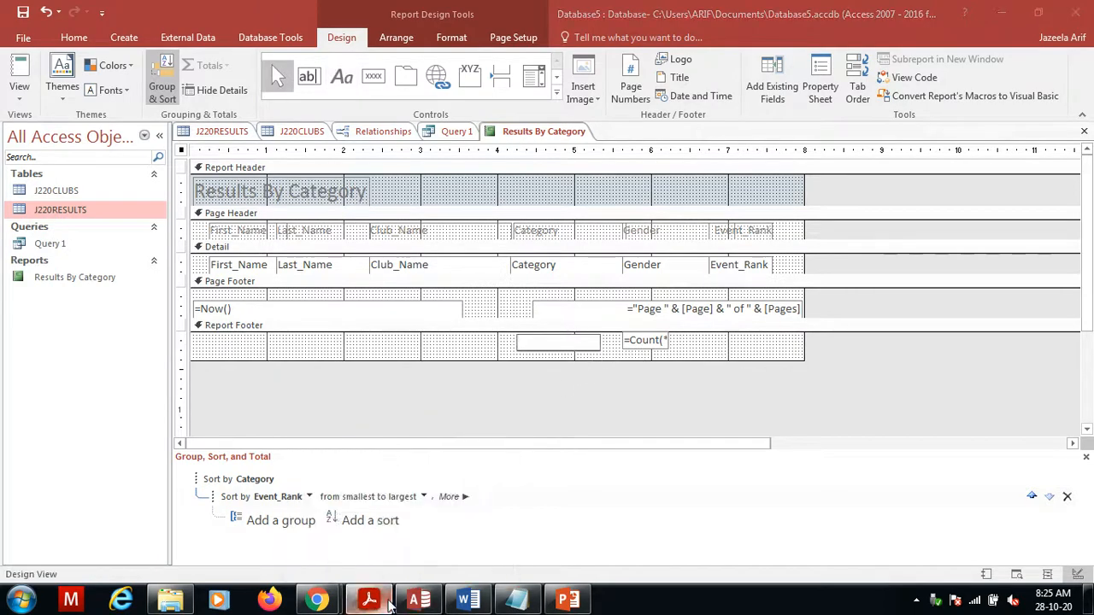
{"action": "left_click", "coordinate": [388, 600]}
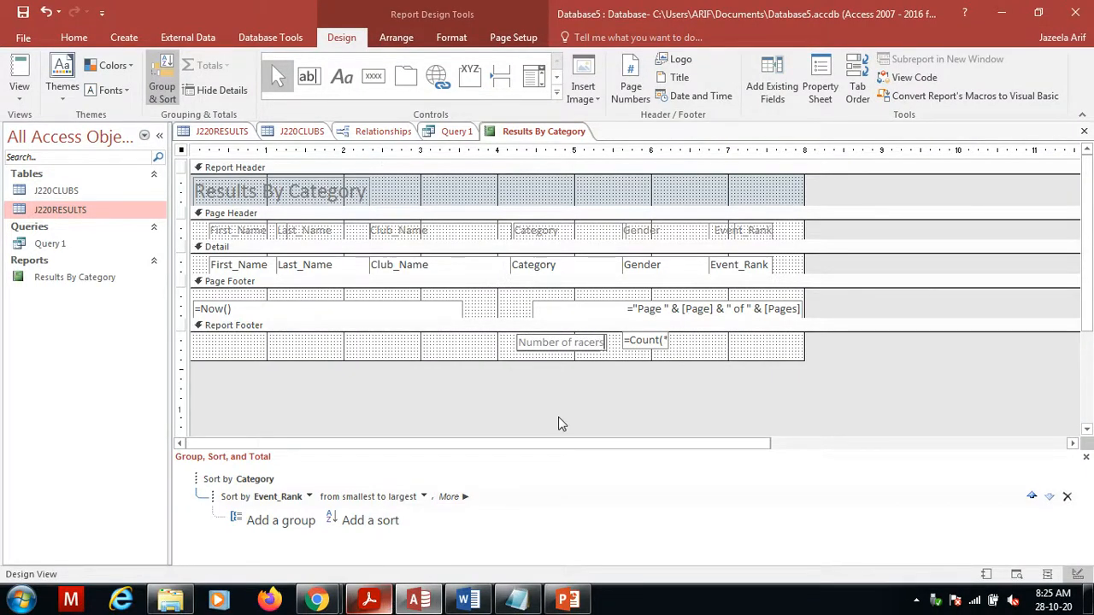
- Switch to the exam paper in Adobe Acrobat Reader and check what the report's footer must contain, then return to Access
{"action": "left_click", "coordinate": [371, 600]}
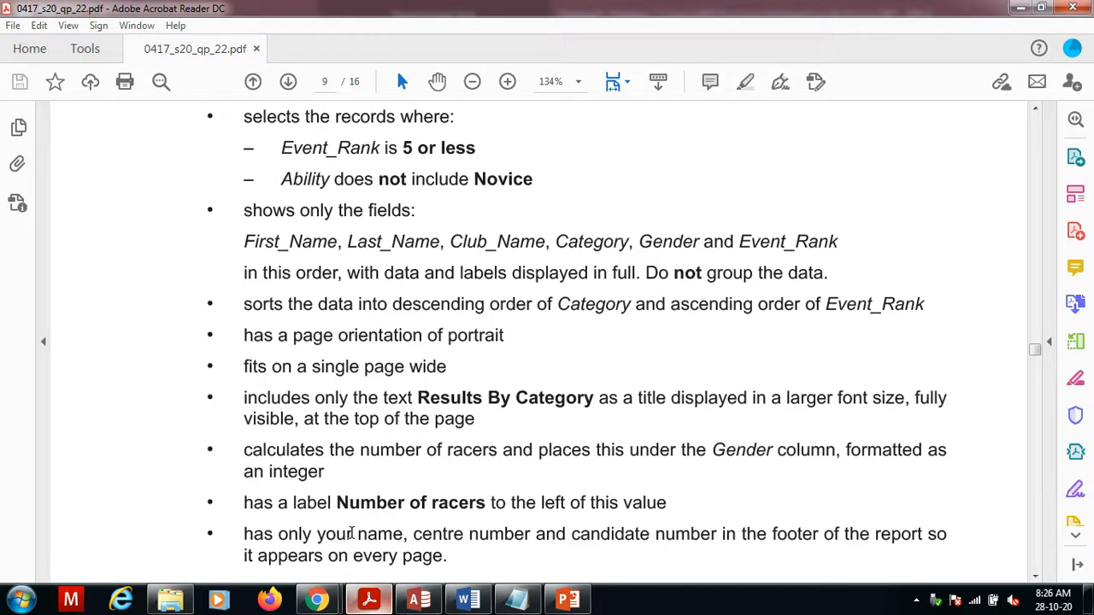
{"action": "scroll", "coordinate": [352, 534], "scroll_direction": "down", "scroll_amount": 1}
{"action": "left_click", "coordinate": [418, 600]}
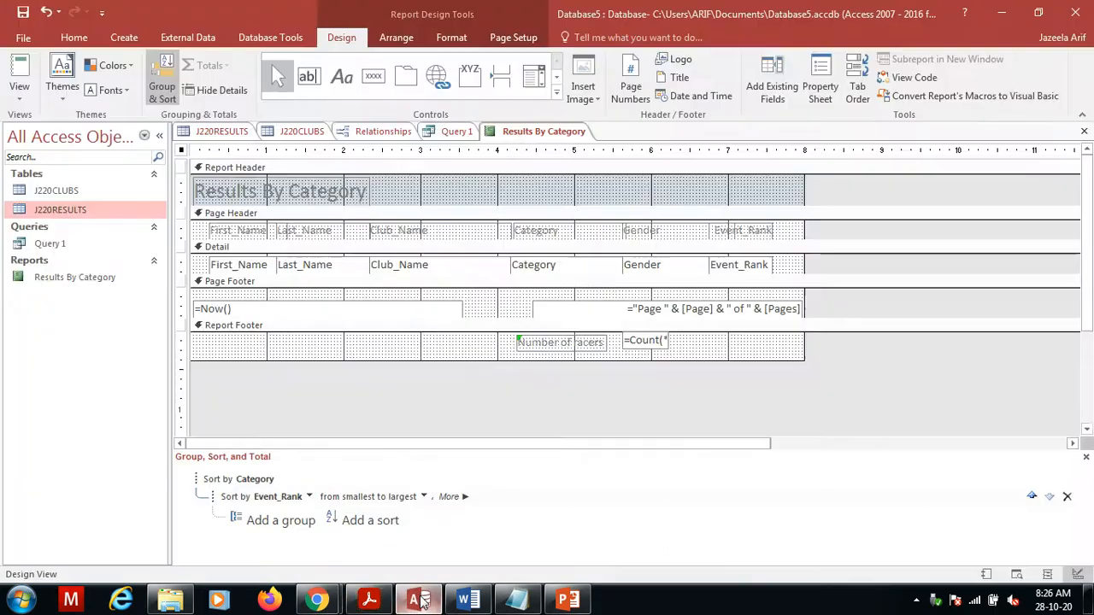
- Narrow the page footer's date box and add a label beside it with the candidate's name, centre number and candidate number
{"action": "left_click", "coordinate": [430, 311]}
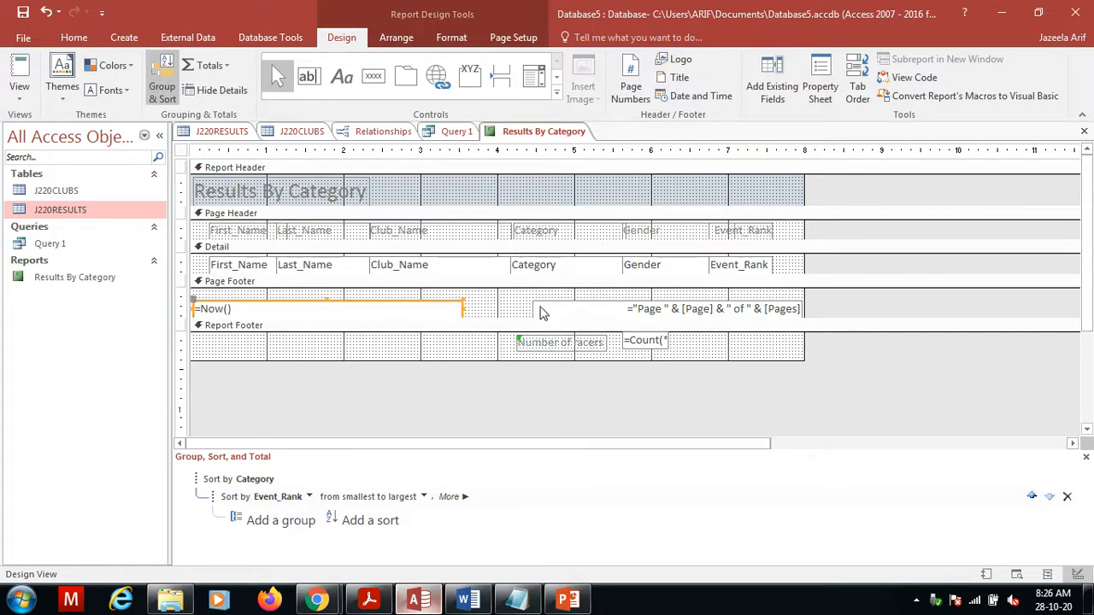
{"action": "left_click_drag", "start_coordinate": [464, 309], "coordinate": [219, 309]}
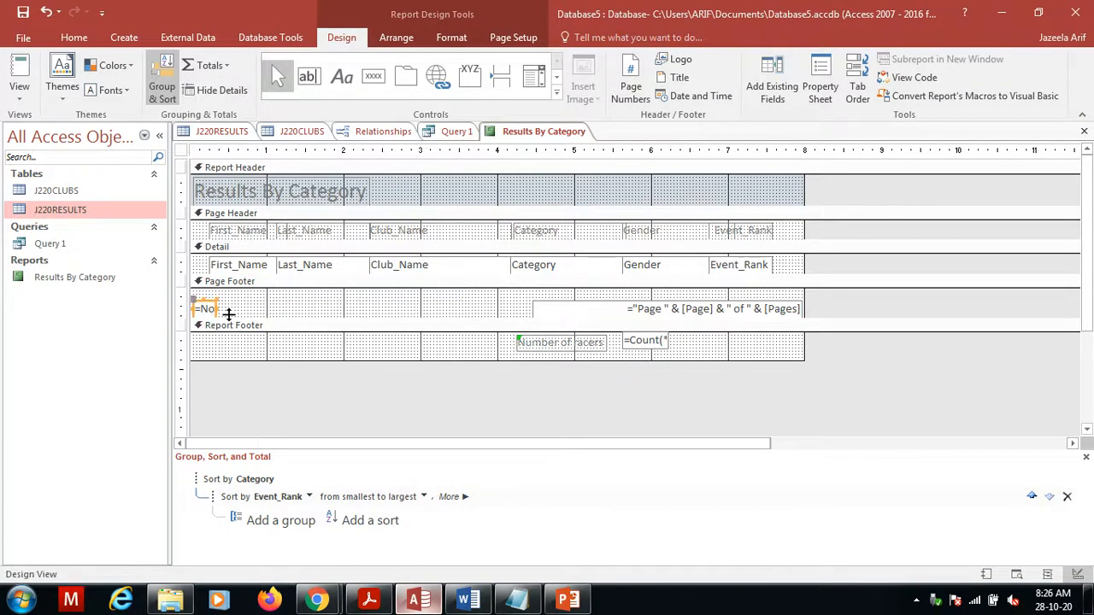
{"action": "left_click", "coordinate": [341, 77]}
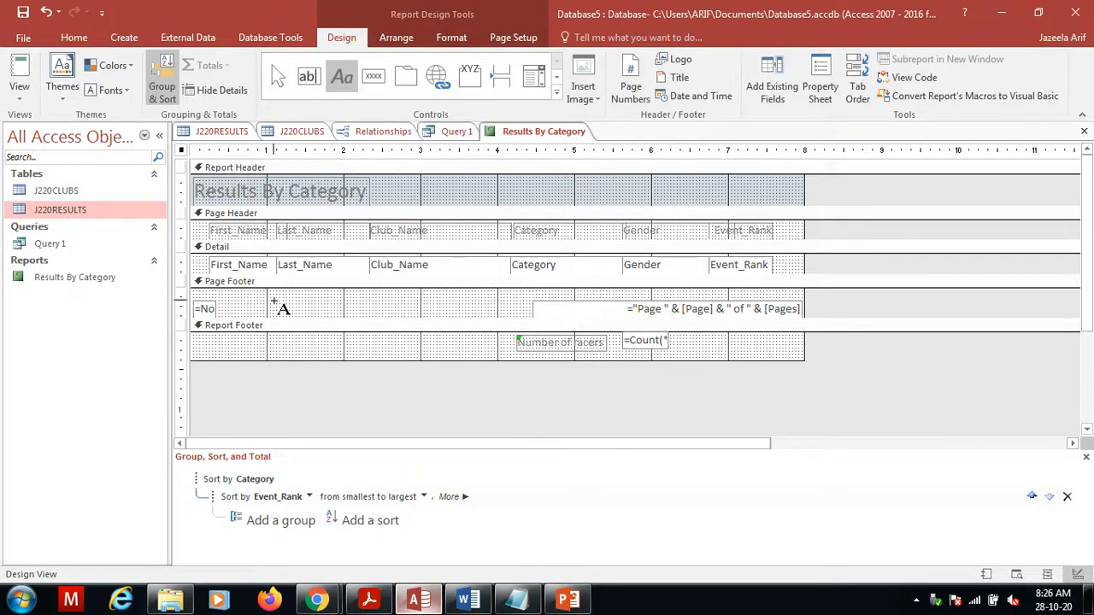
{"action": "left_click_drag", "start_coordinate": [273, 301], "coordinate": [421, 317]}
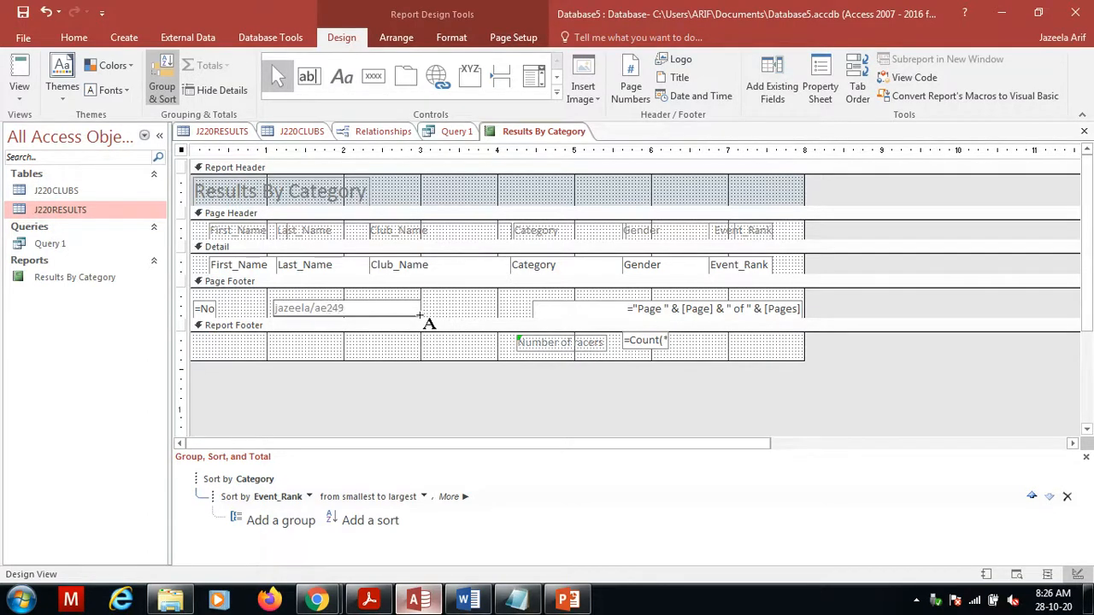
- Preview the report with several pages shown together and examine the racer count, its label and the page footer at full zoom
{"action": "left_click", "coordinate": [19, 84]}
{"action": "left_click", "coordinate": [61, 159]}
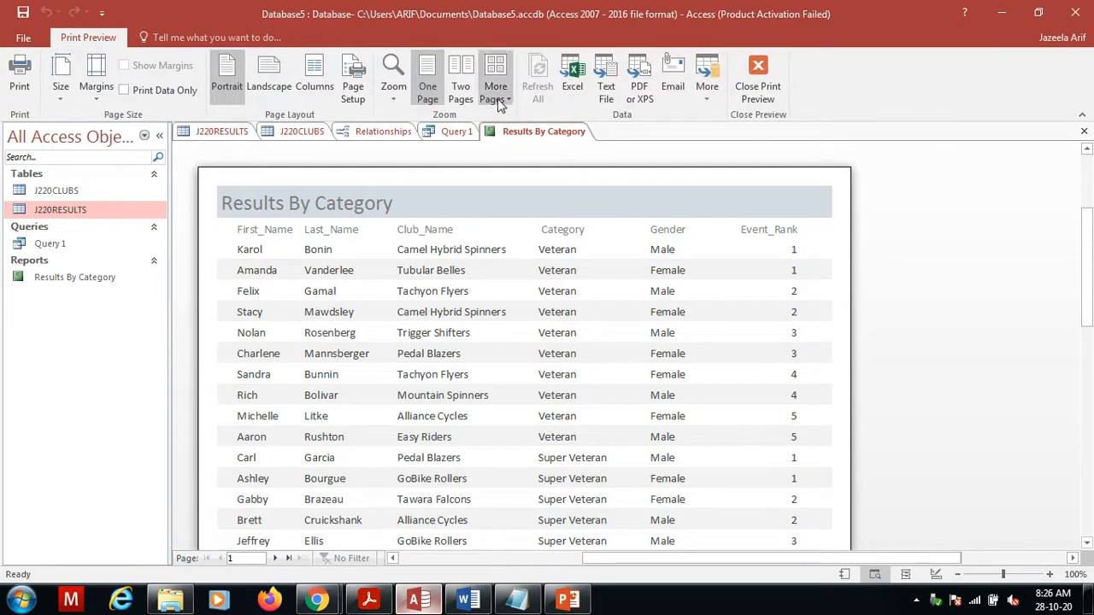
{"action": "left_click", "coordinate": [502, 96]}
{"action": "left_click", "coordinate": [521, 160]}
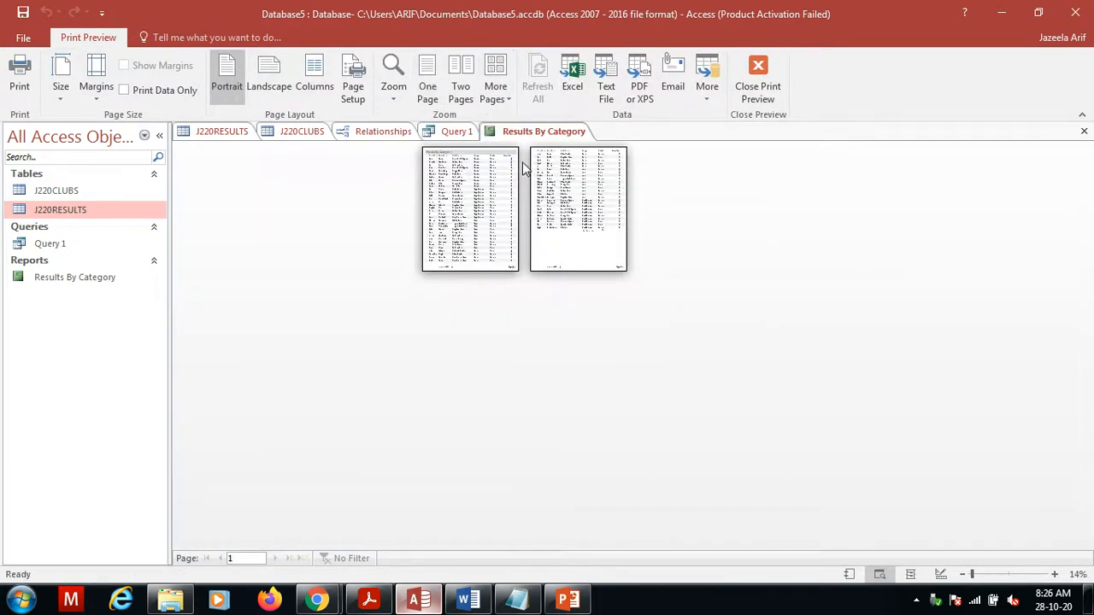
{"action": "left_click", "coordinate": [499, 232]}
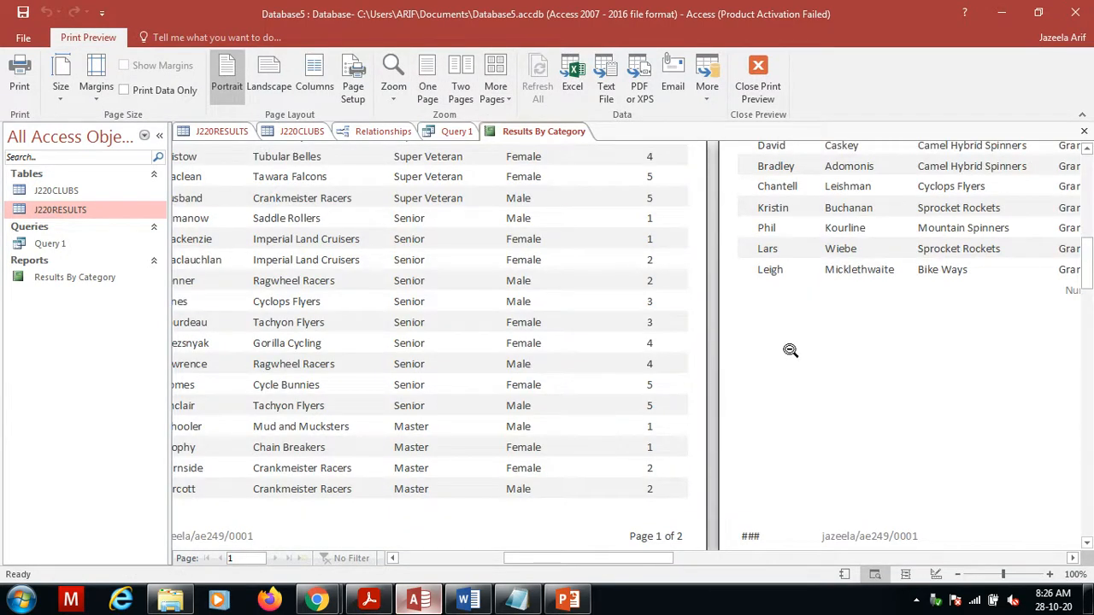
{"action": "left_click_drag", "start_coordinate": [644, 565], "coordinate": [699, 565]}
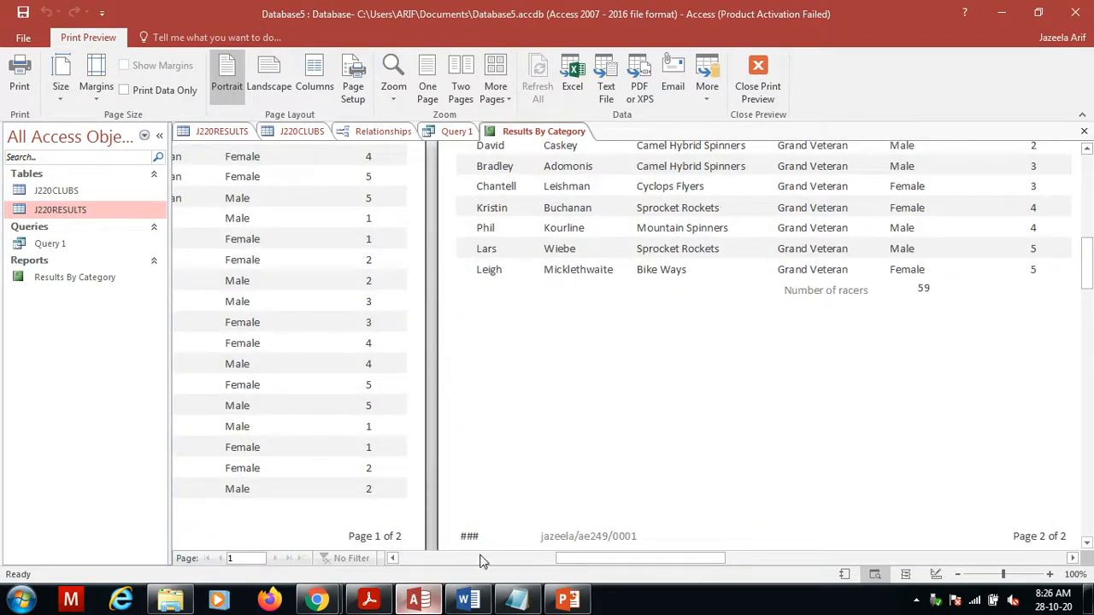
{"action": "left_click", "coordinate": [757, 78]}
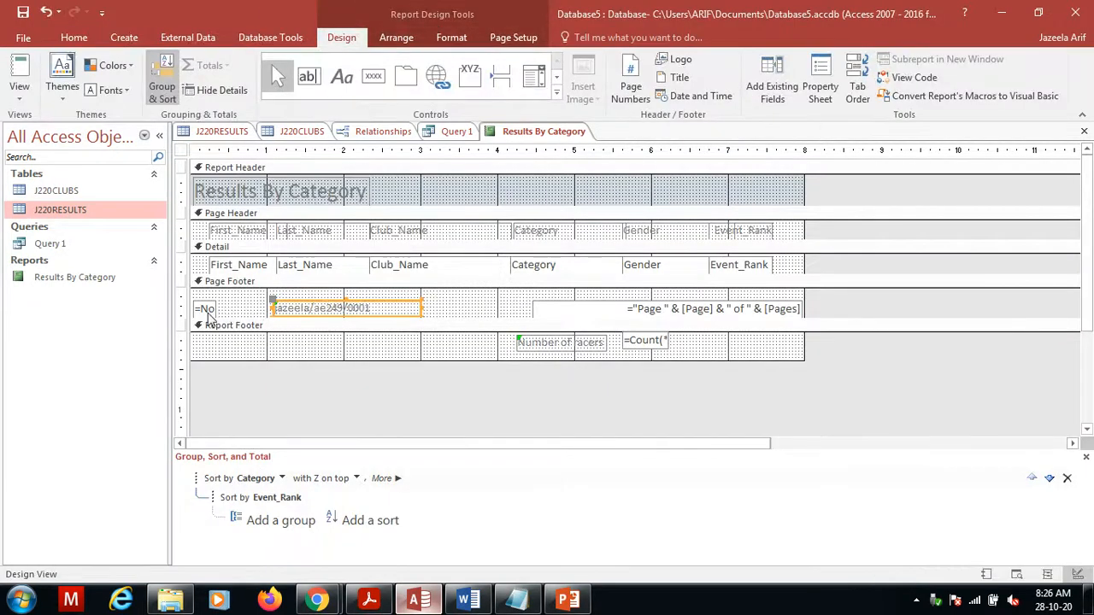
- Widen the date box in the page footer to about 0.83 inches
{"action": "left_click", "coordinate": [207, 313]}
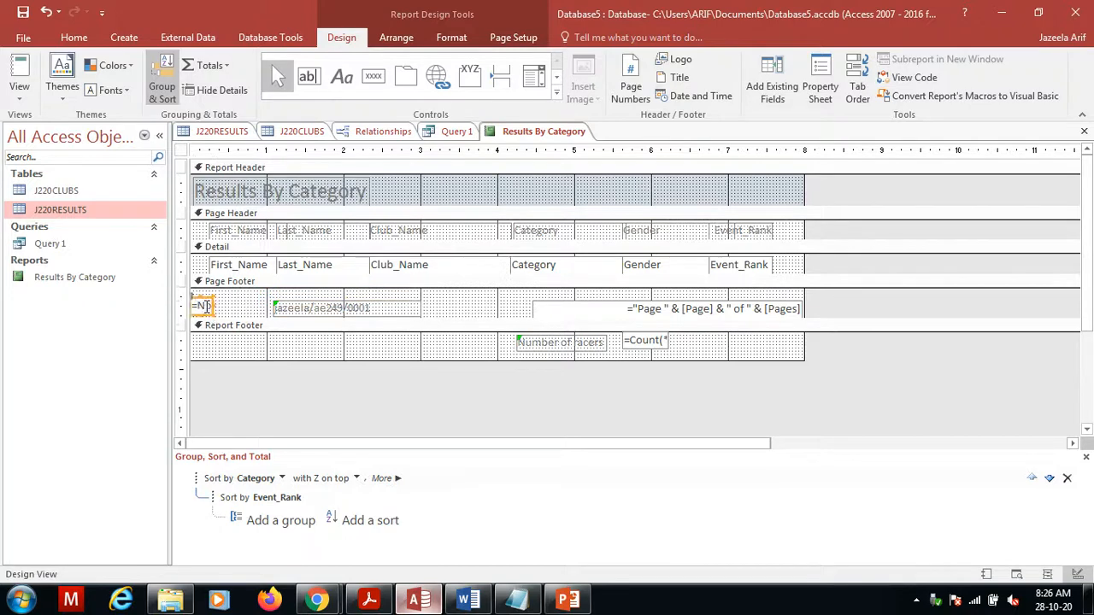
{"action": "double_click", "coordinate": [210, 310]}
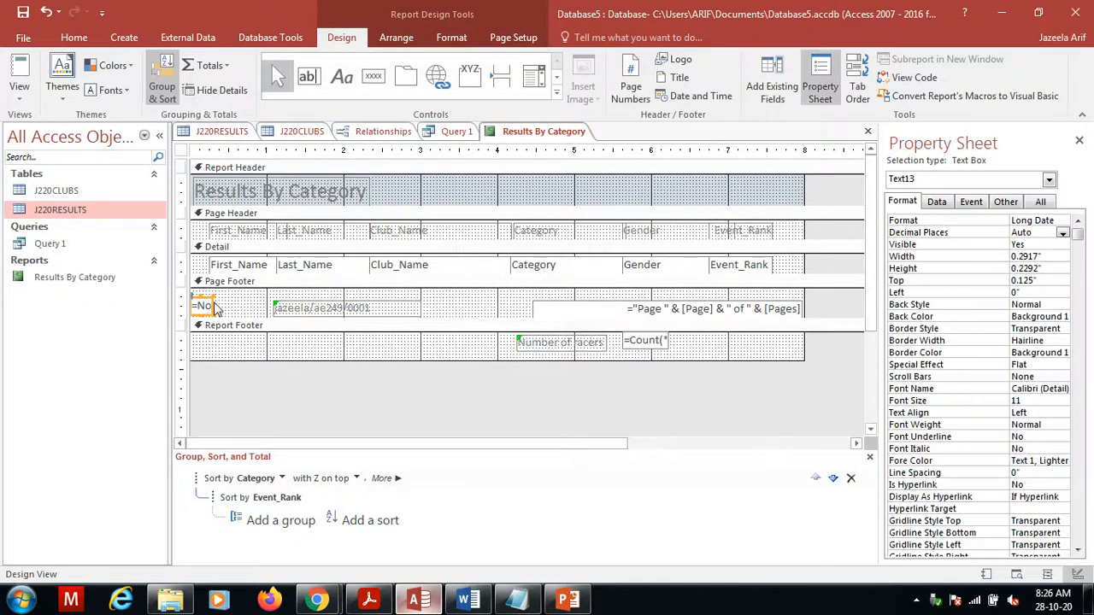
{"action": "left_click", "coordinate": [214, 306]}
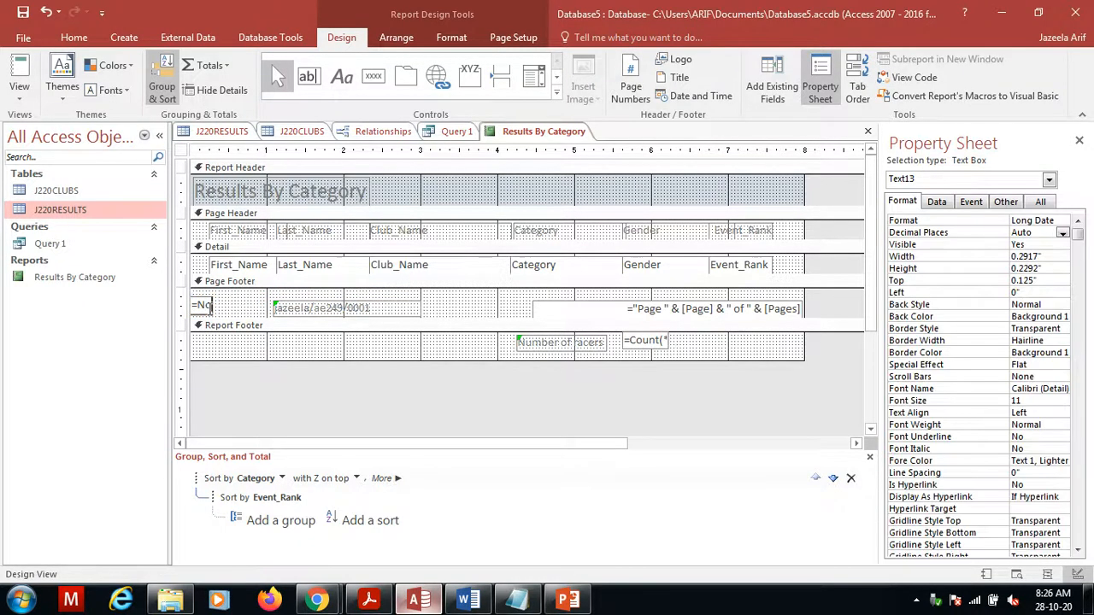
{"action": "left_click", "coordinate": [224, 308]}
{"action": "left_click", "coordinate": [211, 306]}
{"action": "left_click_drag", "start_coordinate": [211, 306], "coordinate": [255, 306]}
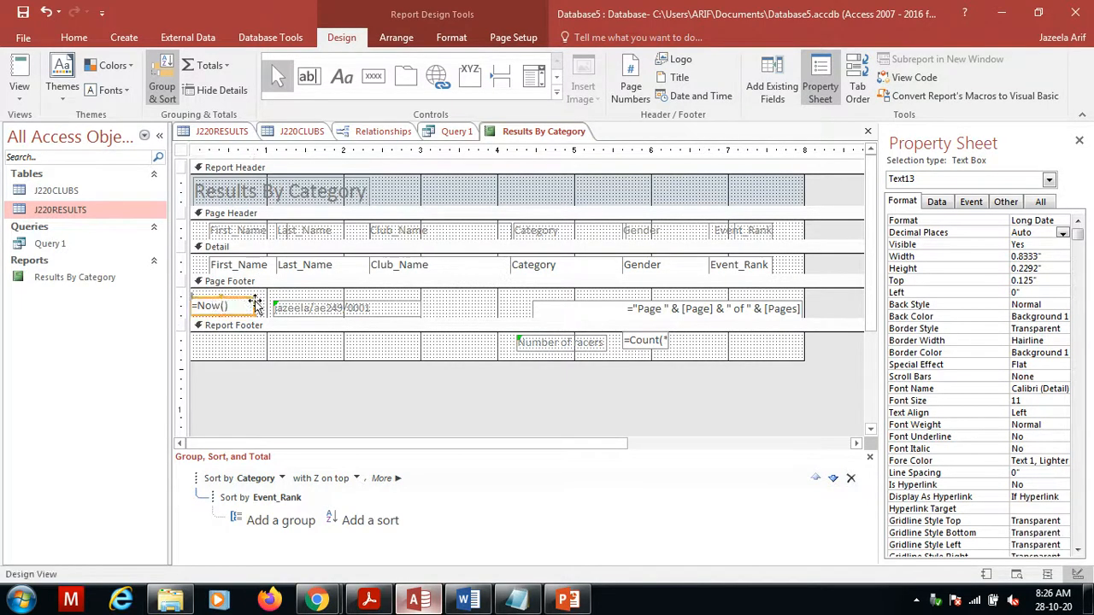
- Check in Print Preview how the date is displayed in the page footer
{"action": "left_click", "coordinate": [18, 92]}
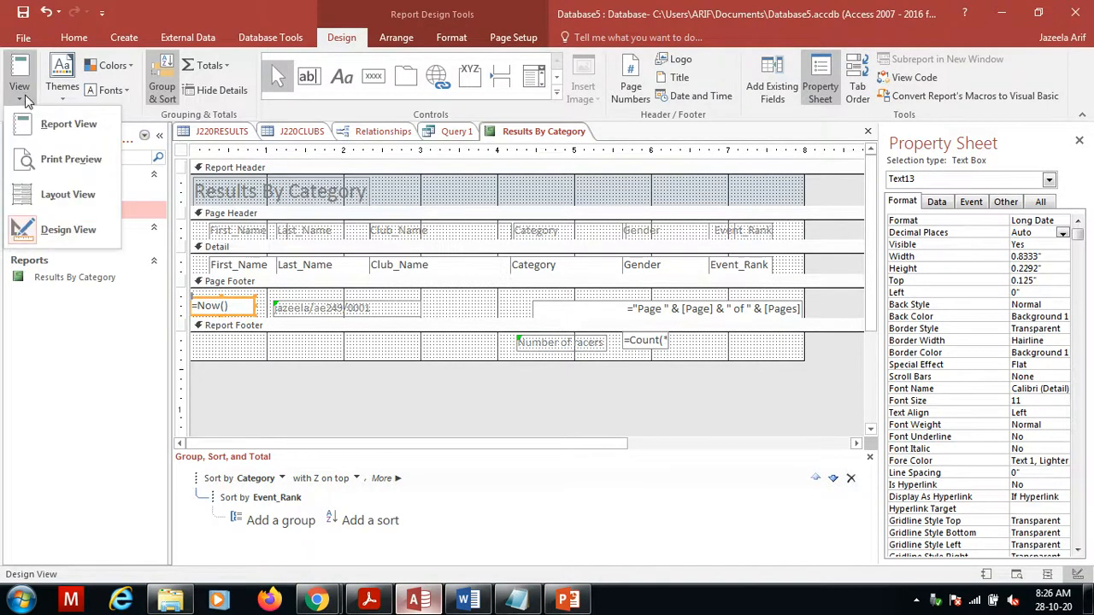
{"action": "left_click", "coordinate": [65, 152]}
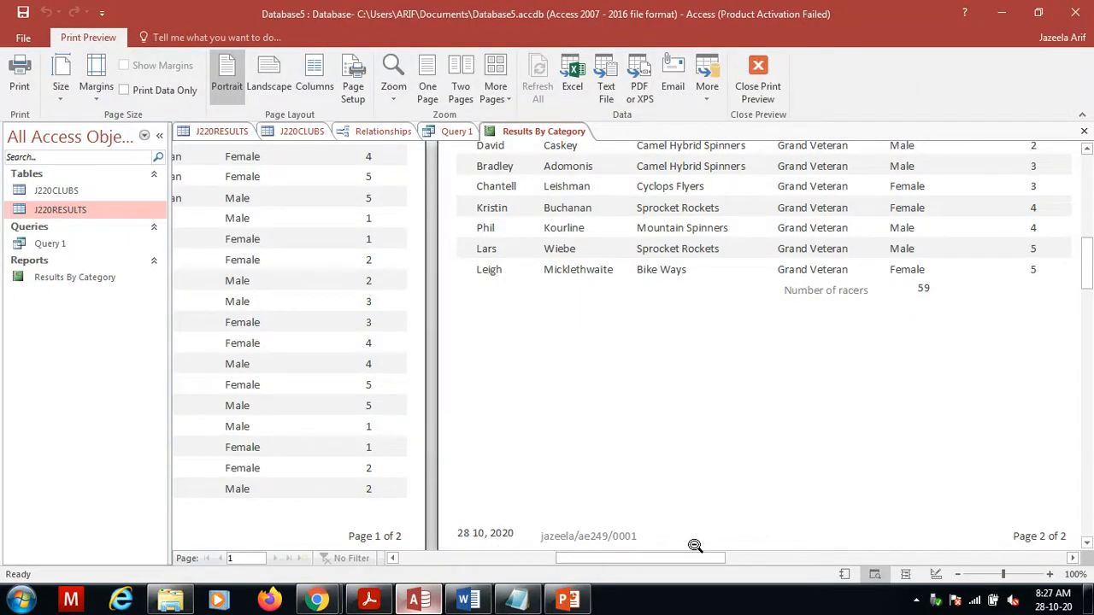
{"action": "left_click", "coordinate": [757, 79]}
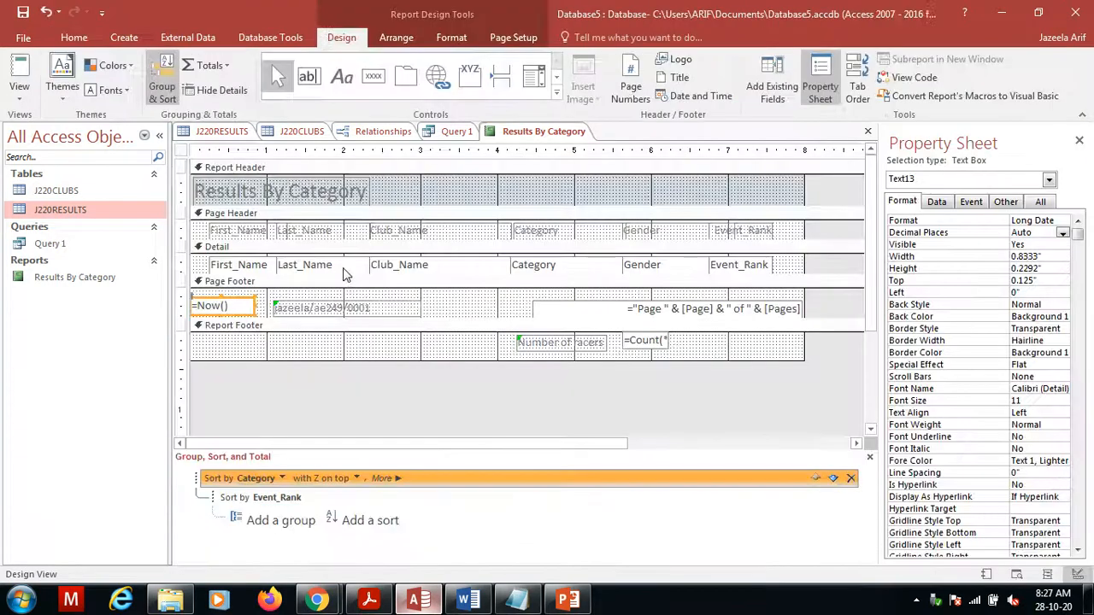
- Move the candidate details label right in the page footer to about 2.33 inches from the report's left edge
{"action": "left_click", "coordinate": [362, 312]}
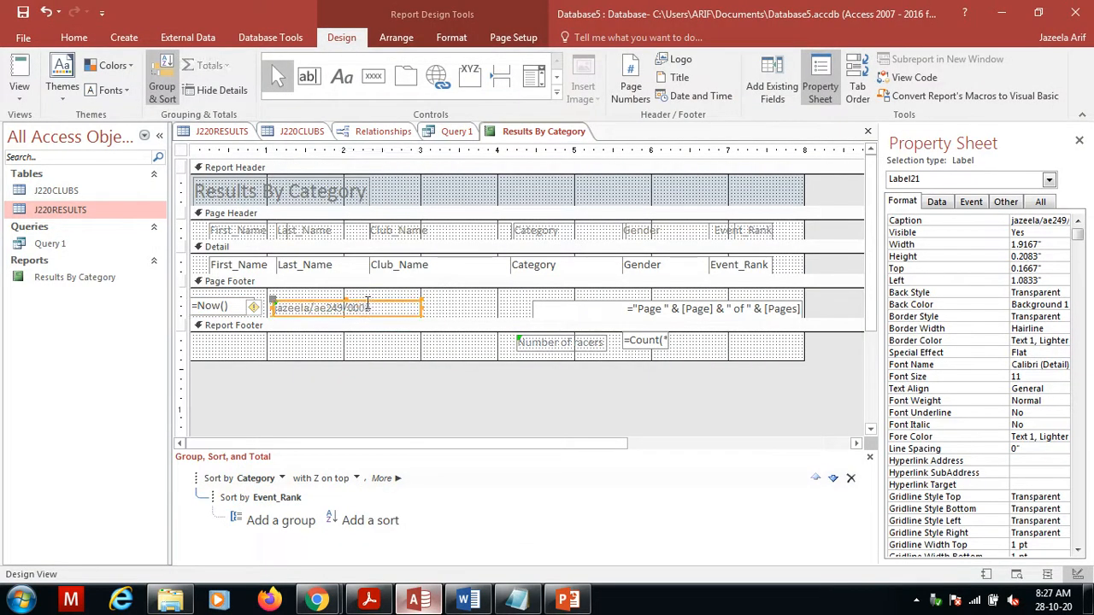
{"action": "left_click_drag", "start_coordinate": [368, 304], "coordinate": [398, 303]}
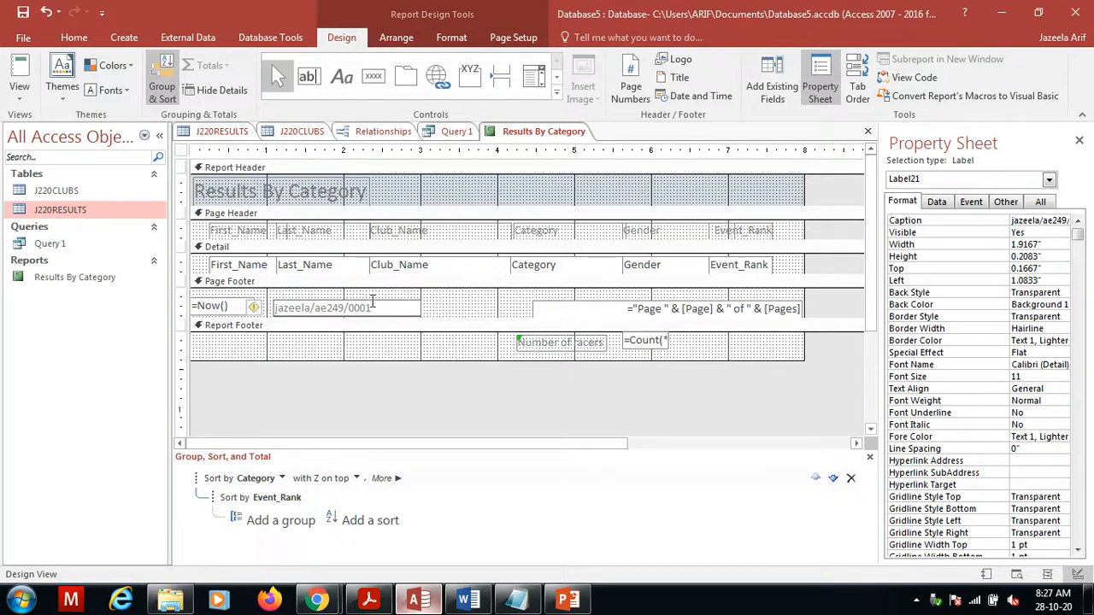
{"action": "left_click", "coordinate": [449, 303]}
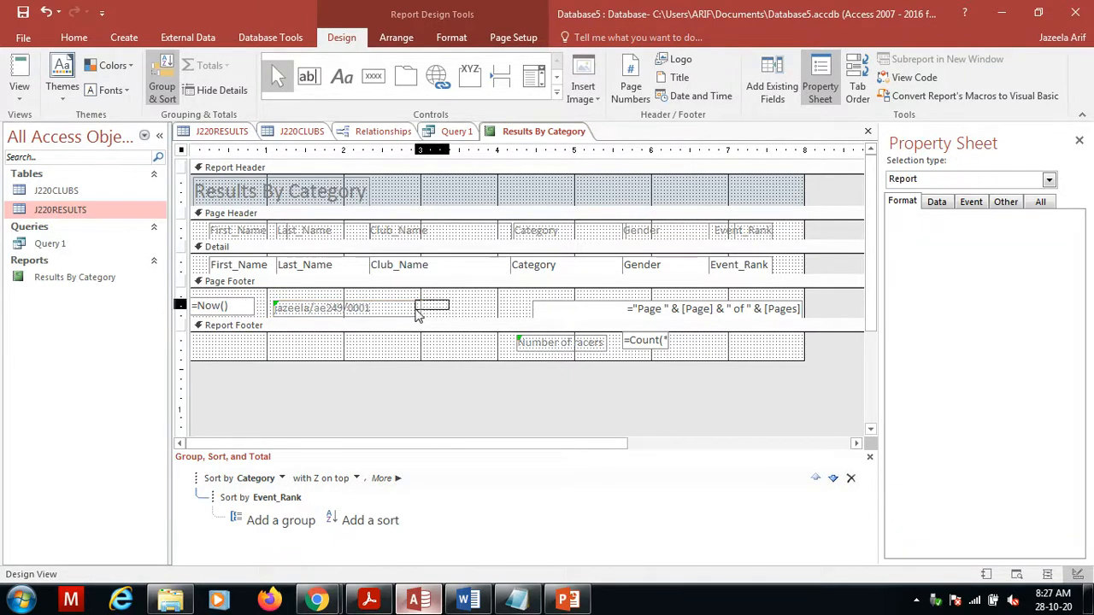
{"action": "left_click", "coordinate": [414, 315]}
{"action": "key", "text": "Right"}
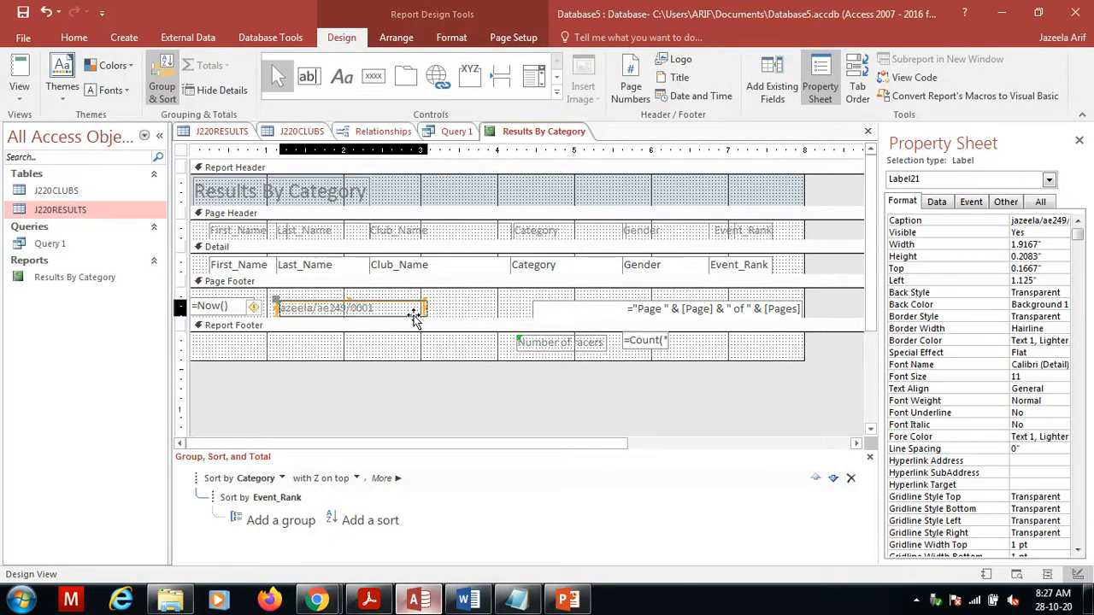
{"action": "key", "text": "Right"}
{"action": "key", "text": "Right"}
{"action": "key", "text": "Right"}
{"action": "key", "text": "Right"}
{"action": "key", "text": "Right"}
{"action": "key", "text": "Right"}
{"action": "key", "text": "Right"}
{"action": "key", "text": "Right"}
{"action": "key", "text": "Right"}
{"action": "key", "text": "Right"}
{"action": "key", "text": "Right"}
{"action": "key", "text": "Right"}
{"action": "key", "text": "Right"}
{"action": "key", "text": "Right"}
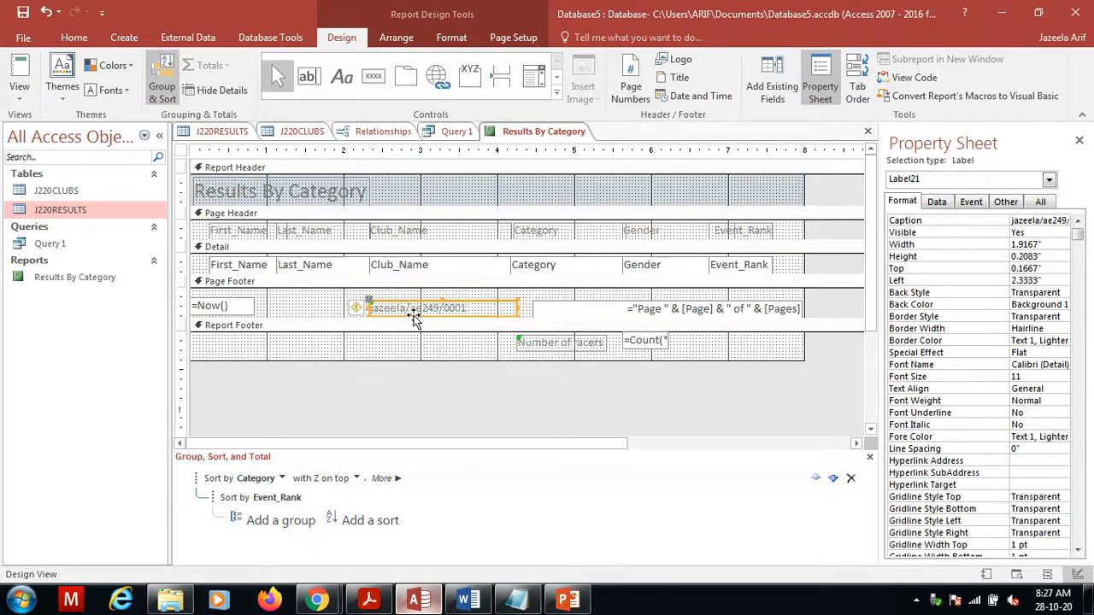
- Check the candidate details label's placement in Print Preview and display the Results By Category report in Report View
{"action": "left_click", "coordinate": [19, 93]}
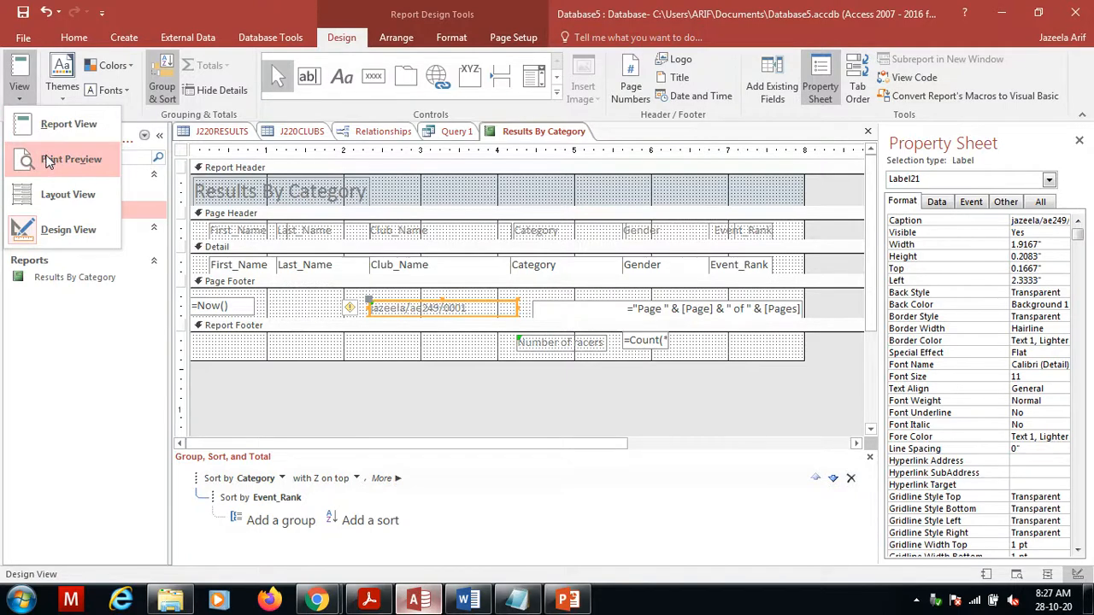
{"action": "left_click", "coordinate": [49, 162]}
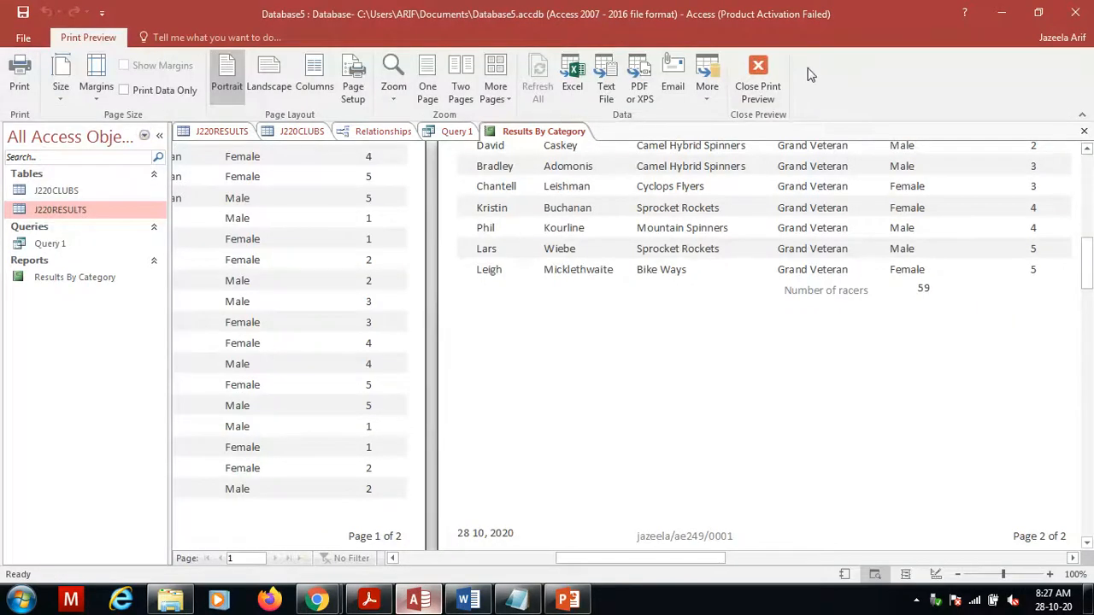
{"action": "left_click", "coordinate": [760, 92]}
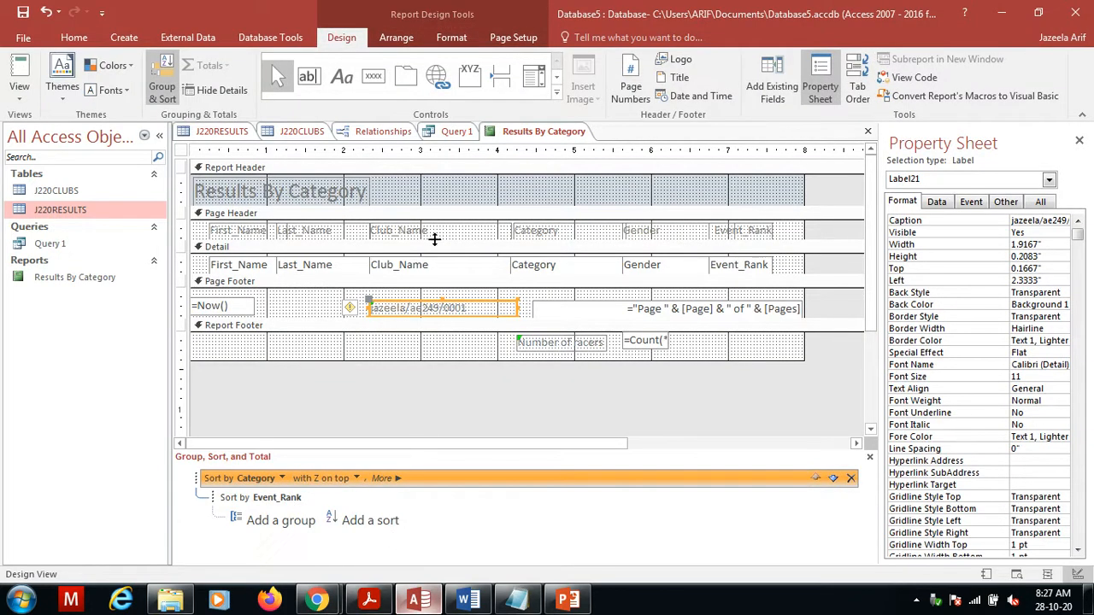
{"action": "double_click", "coordinate": [103, 279]}
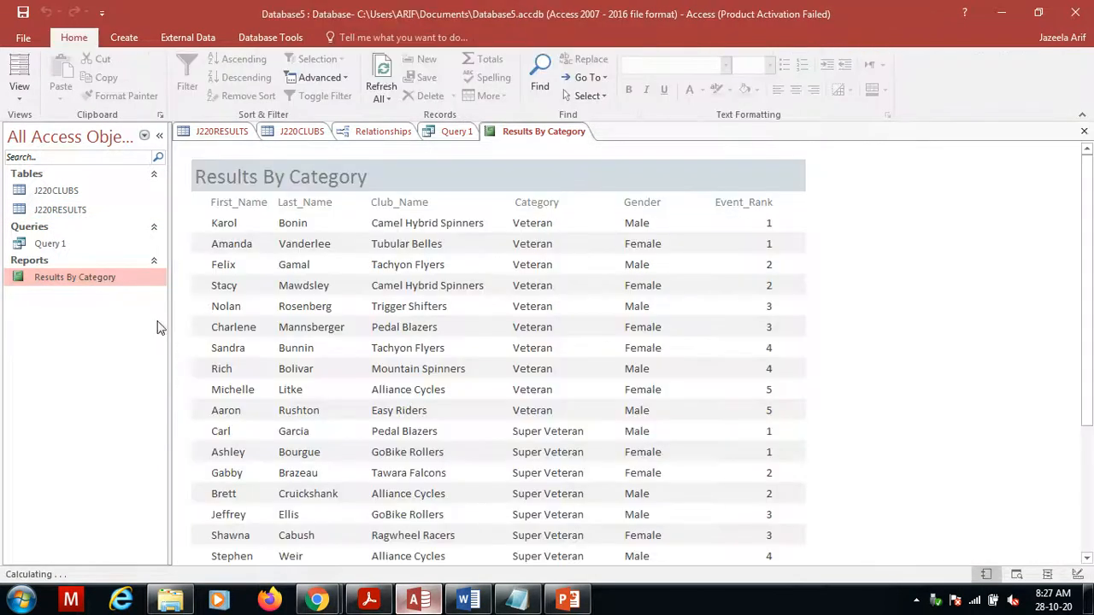
- Switch to the exam paper PDF and read the Printout 2 and Evidence 7 requirements and the start of question 23
{"action": "left_click", "coordinate": [376, 599]}
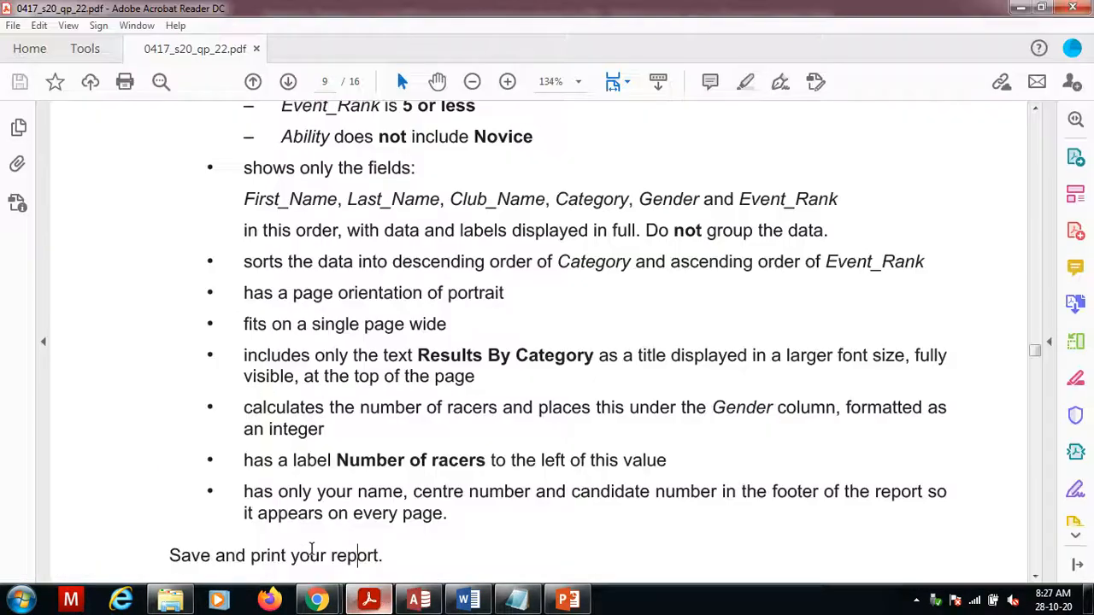
{"action": "scroll", "coordinate": [311, 550], "scroll_direction": "down", "scroll_amount": 3}
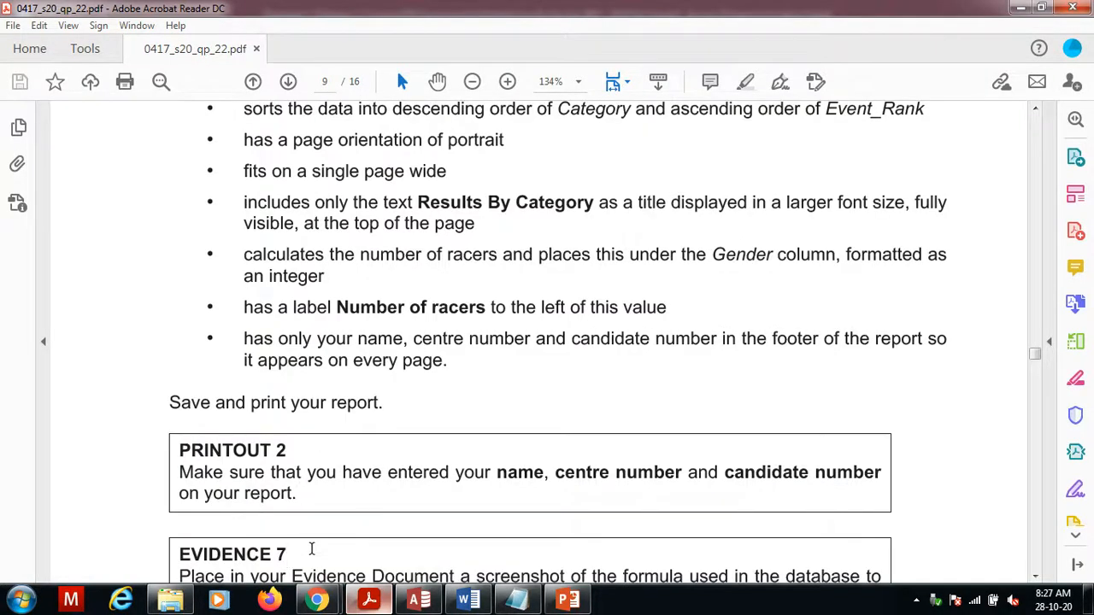
{"action": "scroll", "coordinate": [311, 549], "scroll_direction": "down", "scroll_amount": 15}
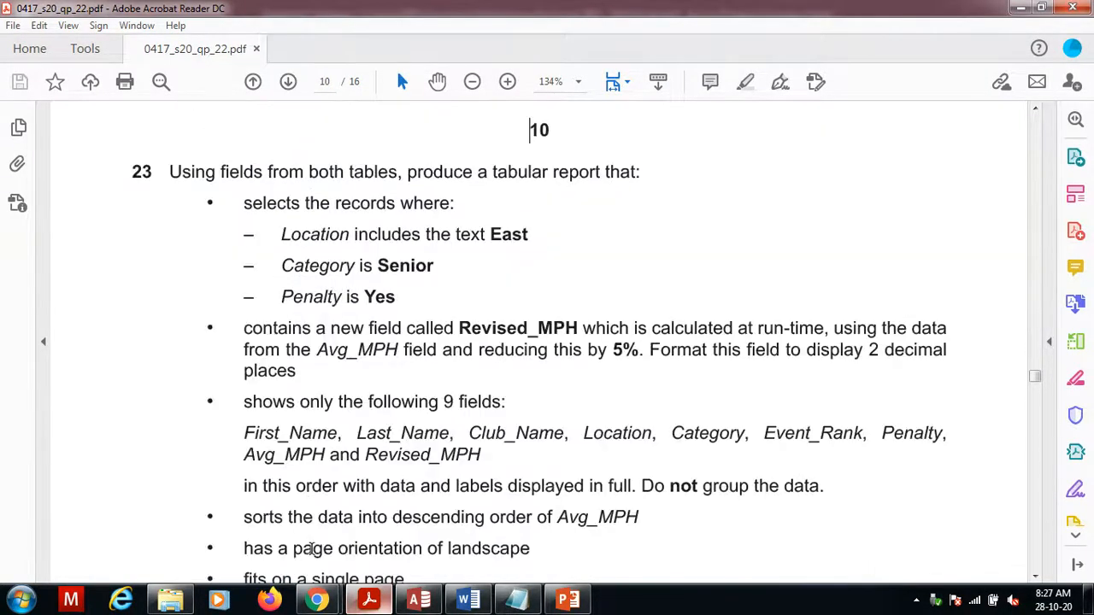
{"action": "scroll", "coordinate": [311, 550], "scroll_direction": "up", "scroll_amount": 10}
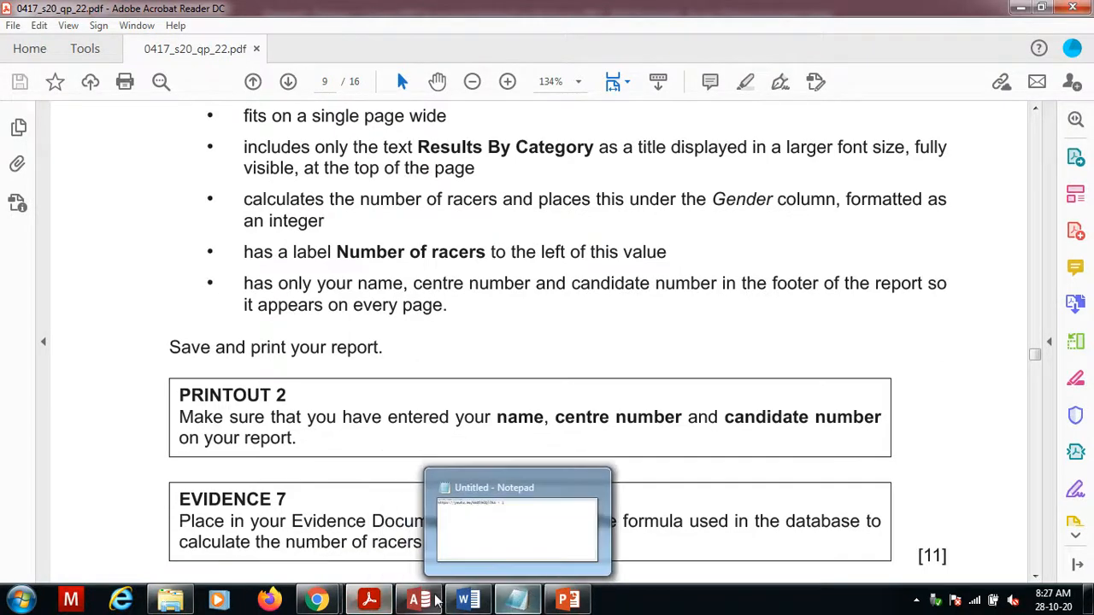
- Return to Access to show the Results By Category report in Design View, and bring up the J220EVIDENCE0001 document in Word
{"action": "mouse_move", "coordinate": [431, 602]}
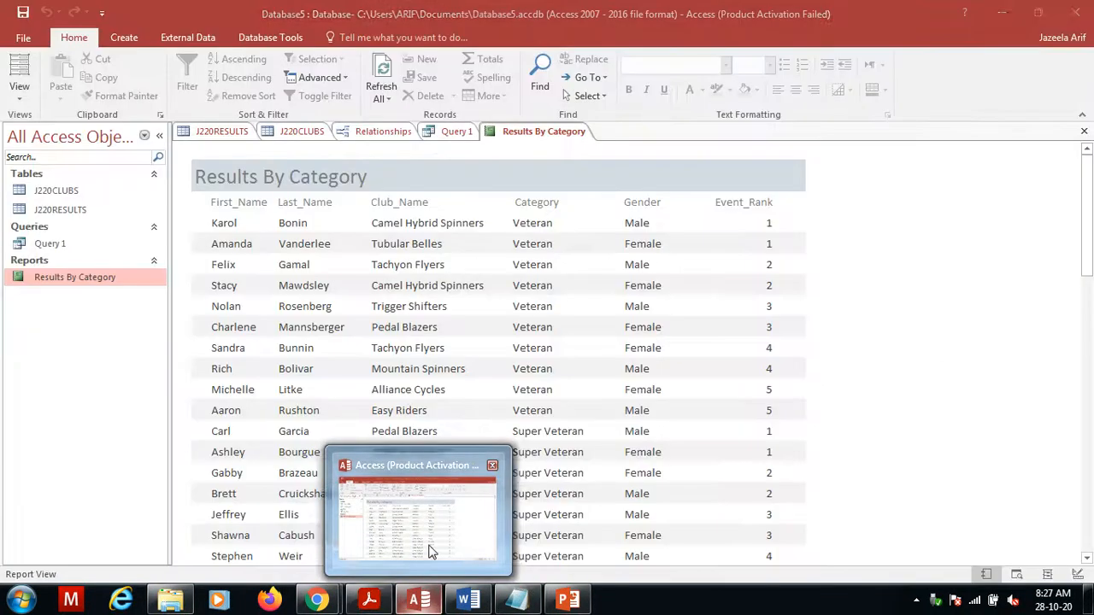
{"action": "left_click", "coordinate": [430, 551]}
{"action": "left_click", "coordinate": [19, 100]}
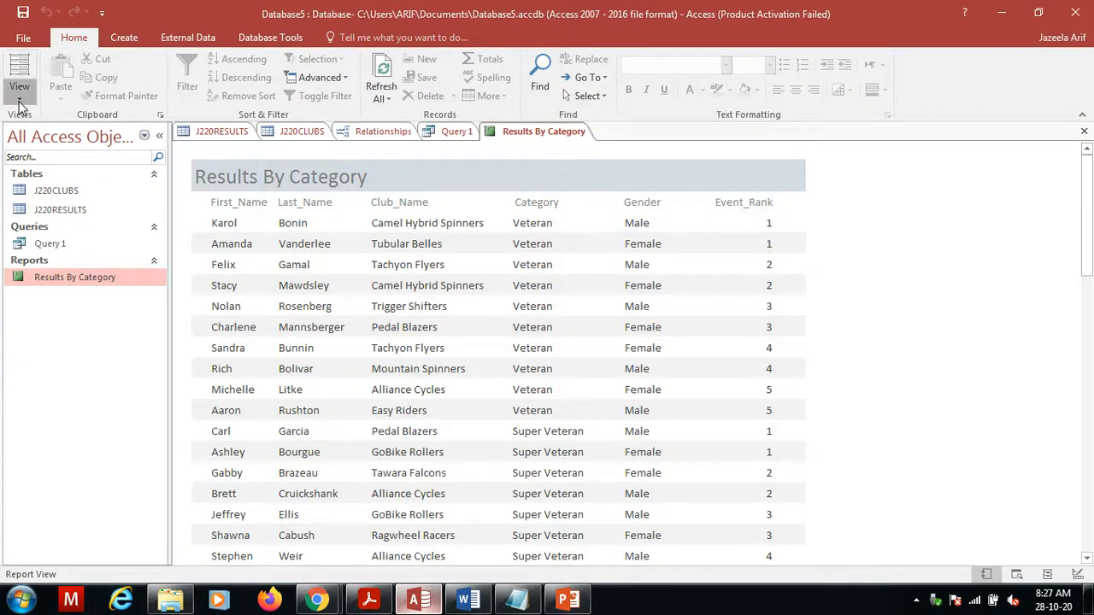
{"action": "left_click", "coordinate": [42, 229]}
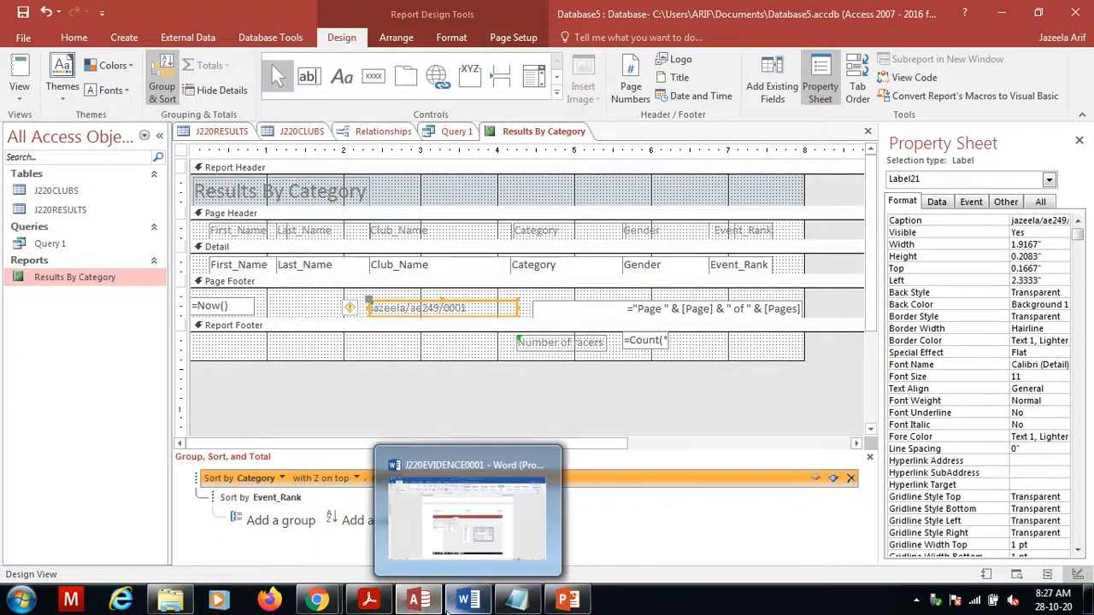
{"action": "left_click", "coordinate": [468, 600]}
{"action": "mouse_move", "coordinate": [419, 600]}
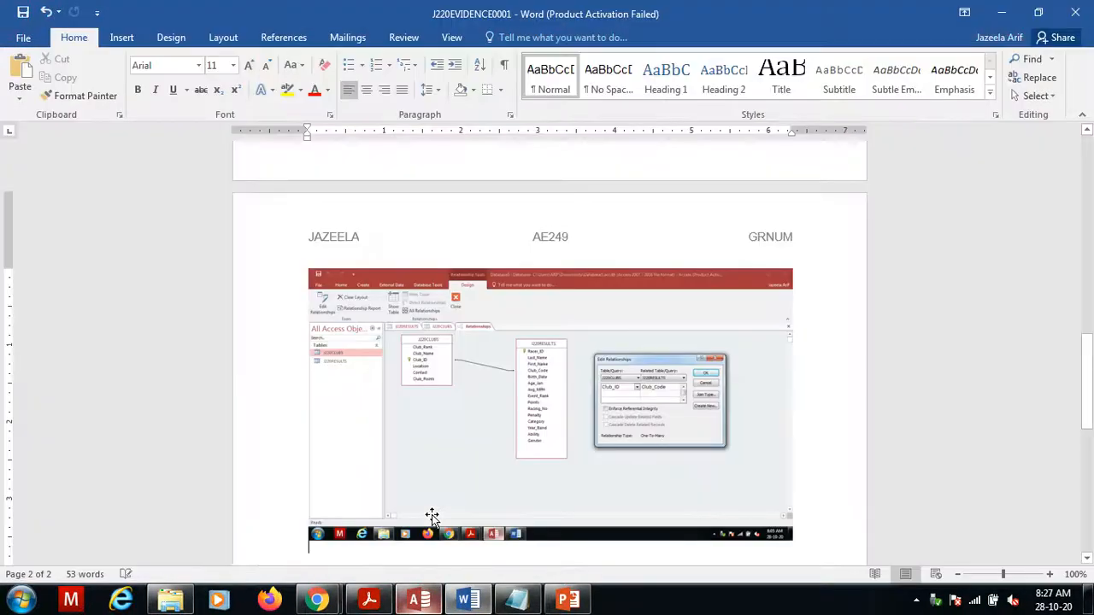
- Paste the report design screenshot below the Step 22 – EVIDENCE 7 heading
{"action": "key", "text": "Down"}
{"action": "key", "text": "Down"}
{"action": "key", "text": "Down"}
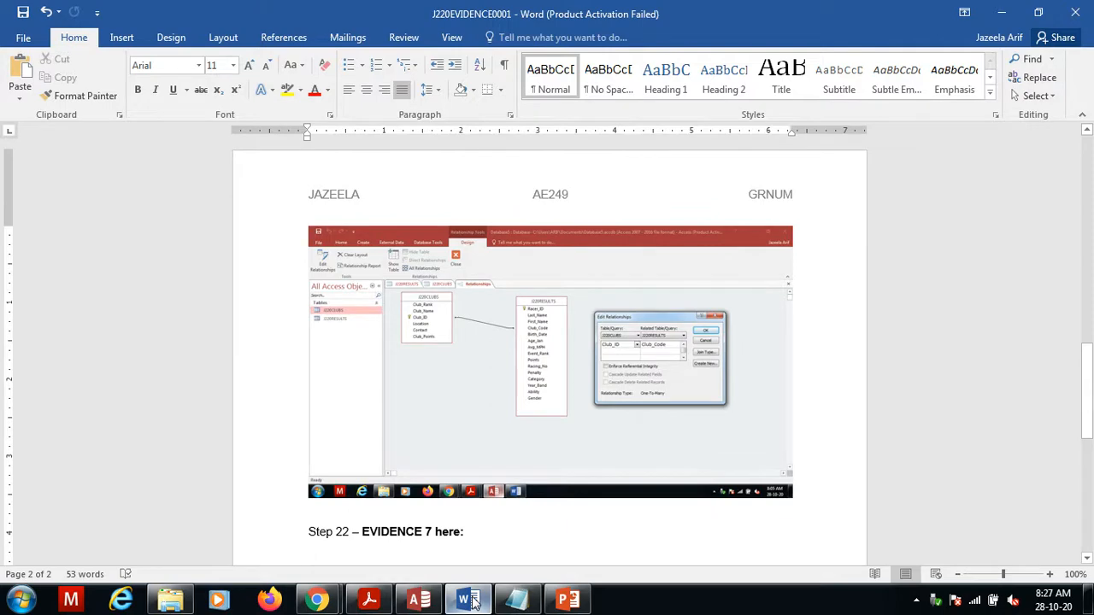
{"action": "key", "text": "ctrl+v"}
- Crop the pasted screenshot to the footer strip with the racer count formula, about 0.53" high, and narrow it to about 4.08"
{"action": "left_click", "coordinate": [580, 402]}
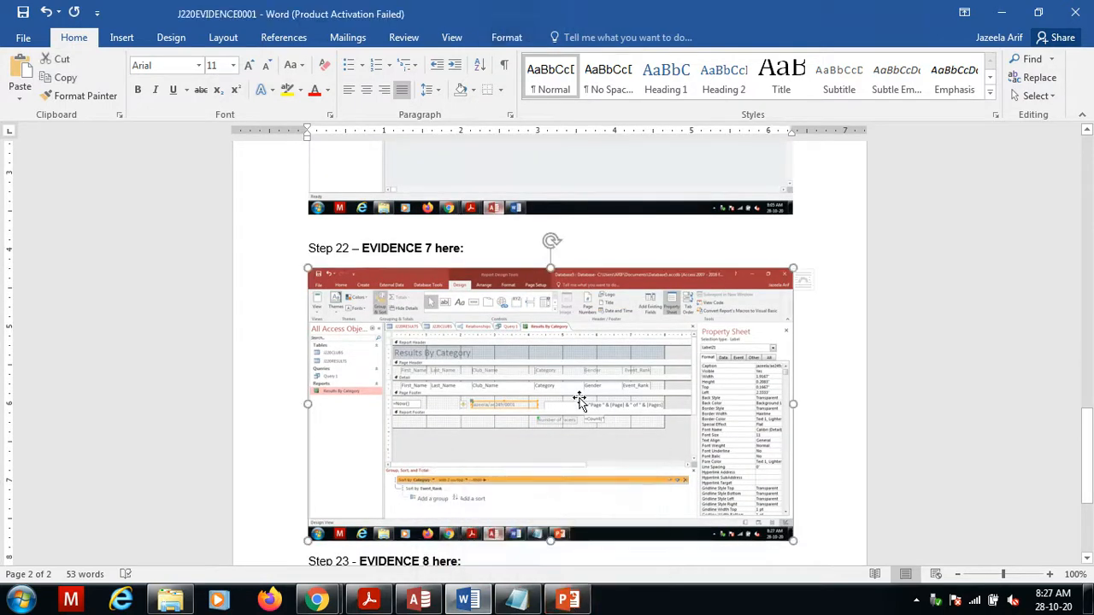
{"action": "left_click", "coordinate": [506, 37]}
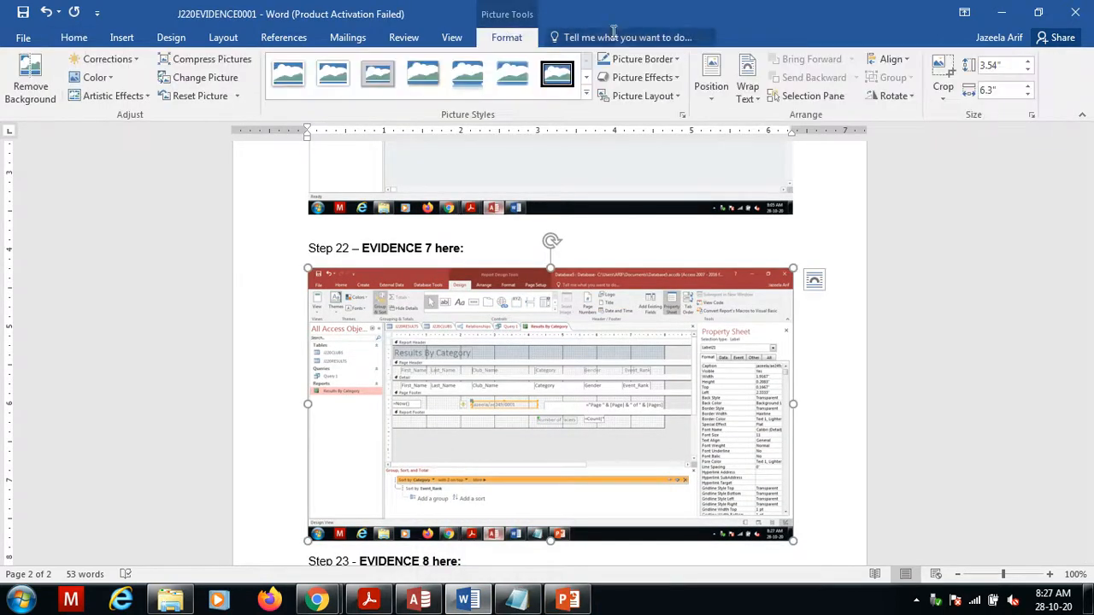
{"action": "left_click", "coordinate": [943, 88]}
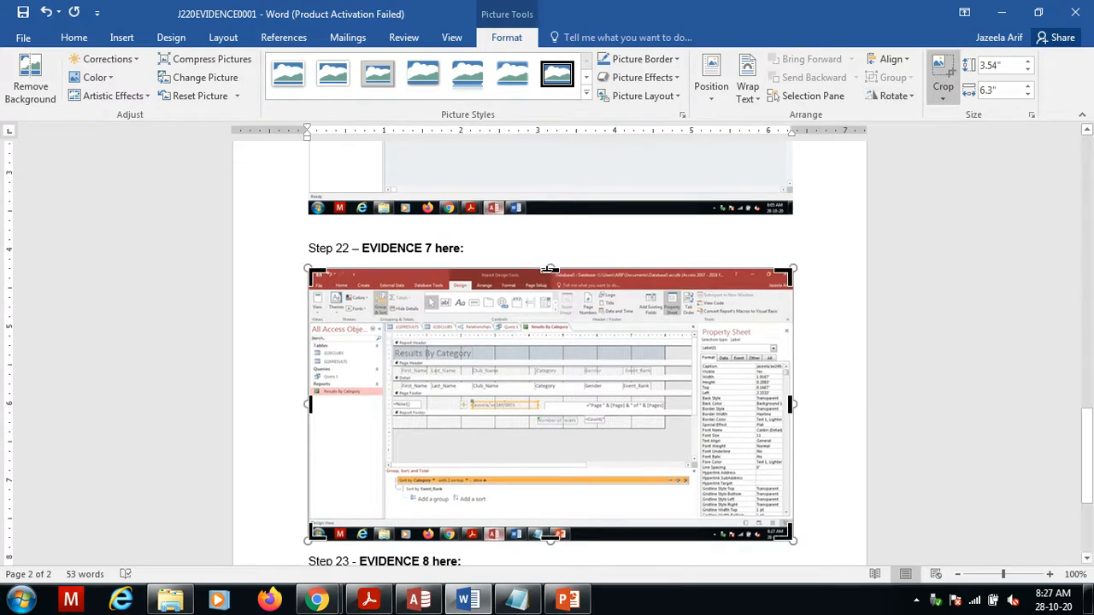
{"action": "left_click_drag", "start_coordinate": [548, 296], "coordinate": [541, 400]}
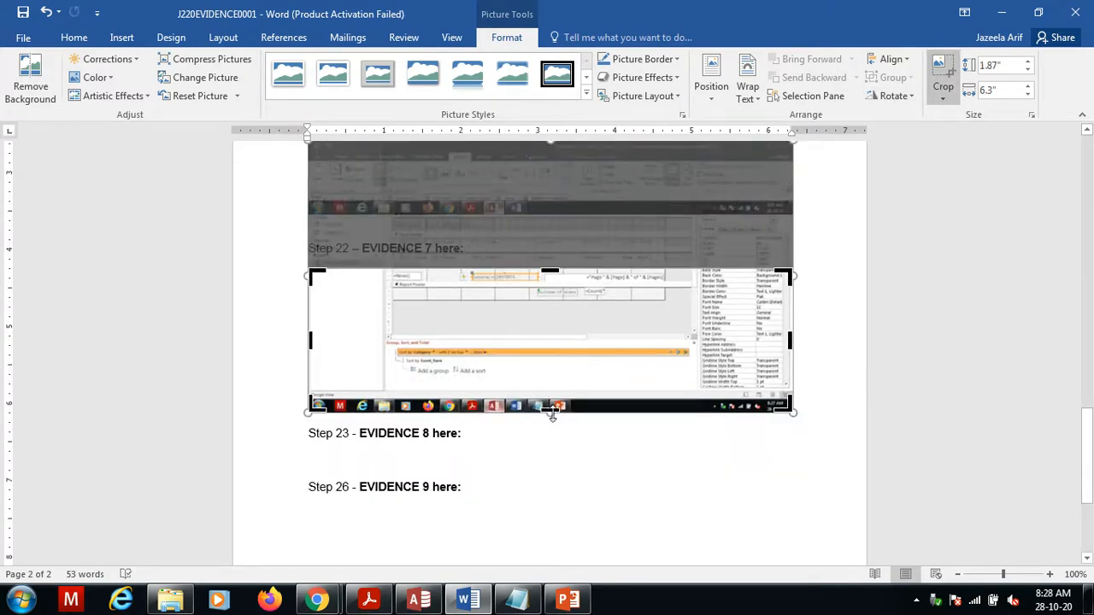
{"action": "left_click_drag", "start_coordinate": [551, 409], "coordinate": [542, 306]}
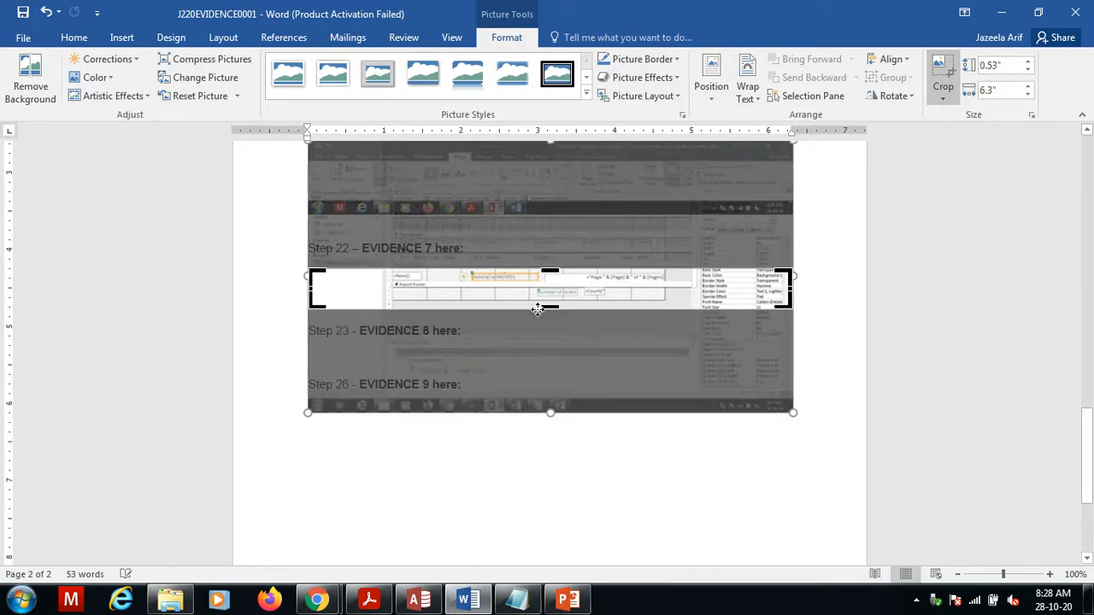
{"action": "left_click", "coordinate": [940, 75]}
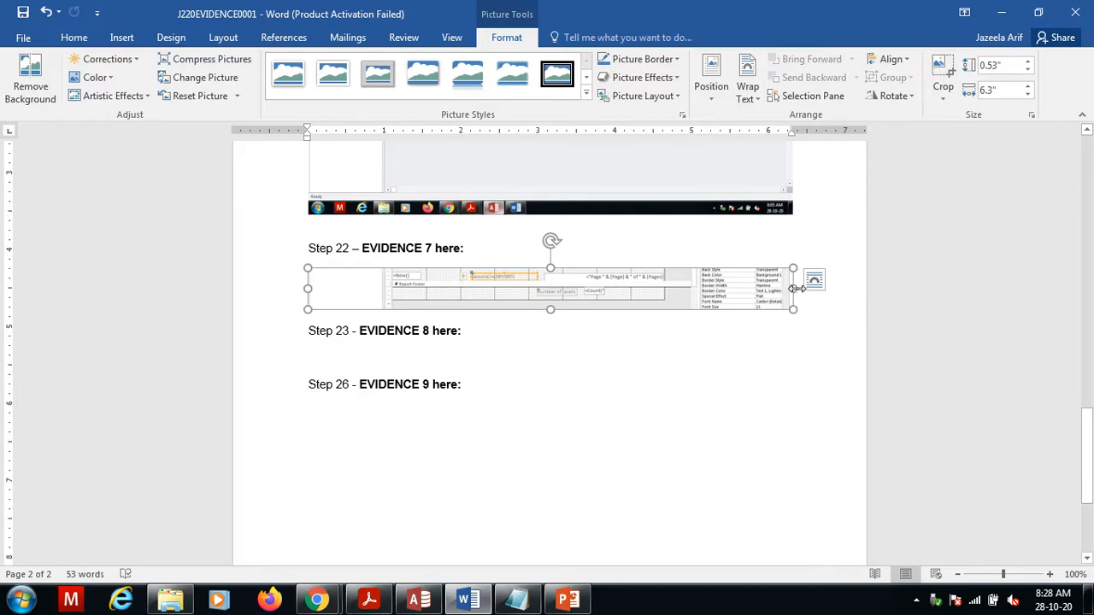
{"action": "left_click_drag", "start_coordinate": [795, 289], "coordinate": [622, 289]}
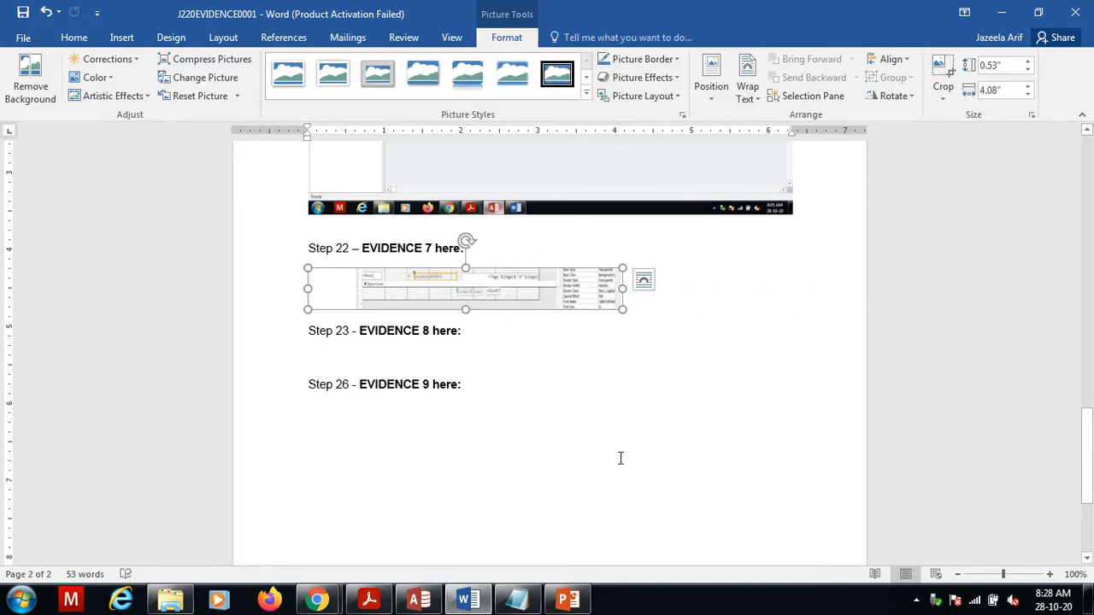
- Read the requirements of task 23 in the exam paper in Acrobat Reader and return to the Access database
{"action": "left_click", "coordinate": [369, 598]}
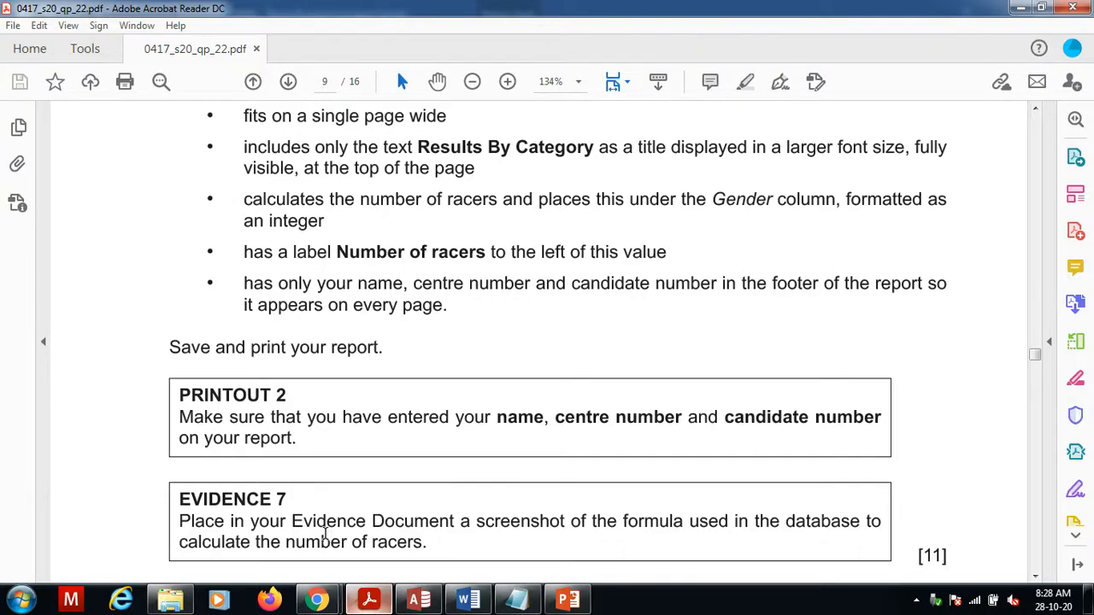
{"action": "scroll", "coordinate": [325, 534], "scroll_direction": "down", "scroll_amount": 3}
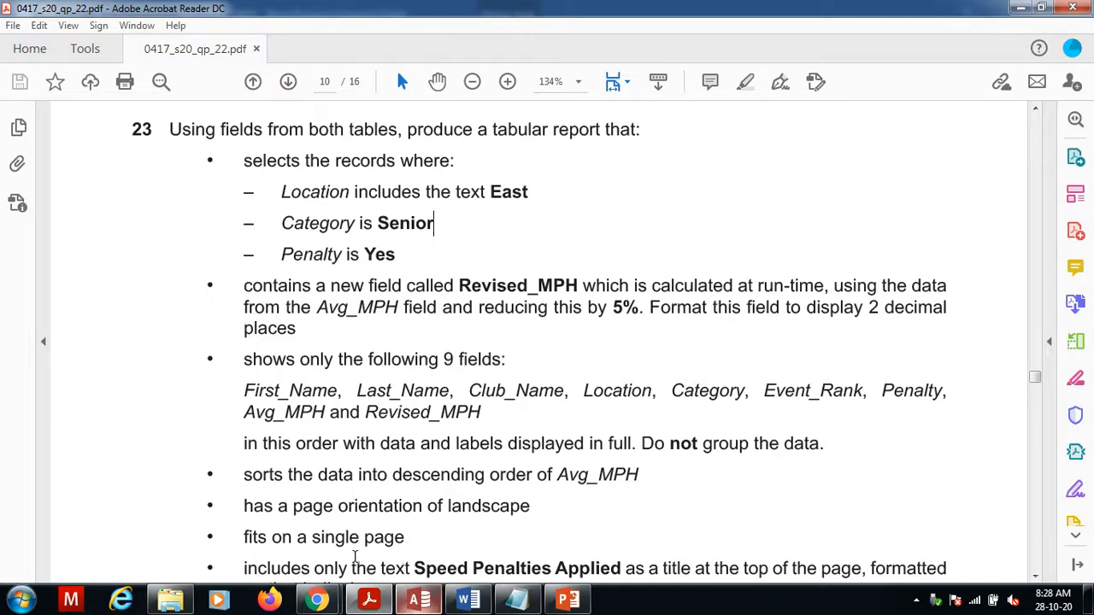
{"action": "left_click", "coordinate": [417, 602]}
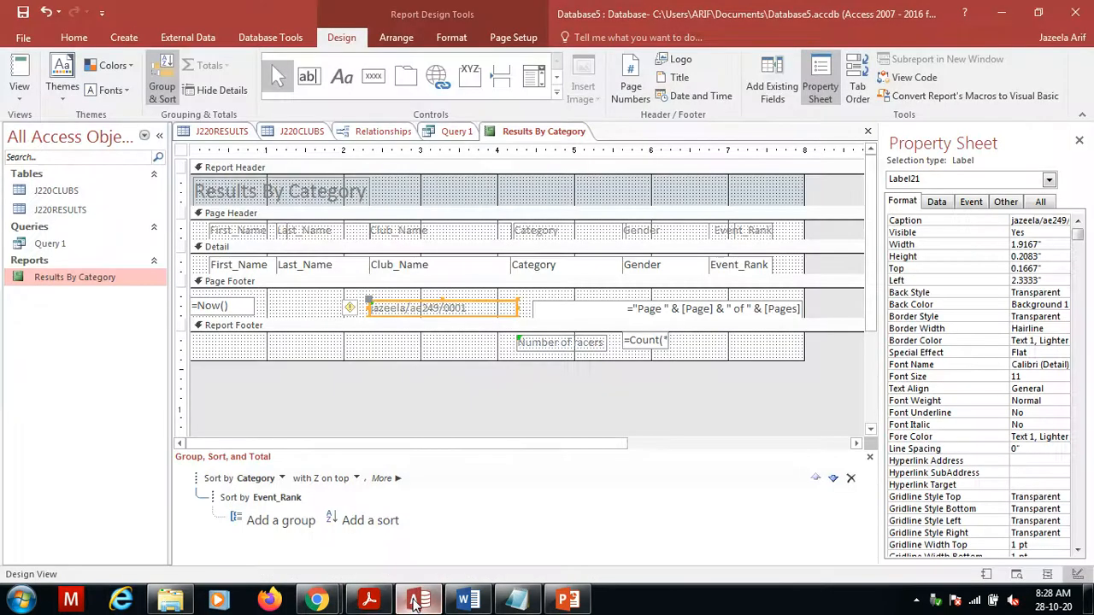
- Show the Results By Category report in Report View and start a new query with the Simple Query Wizard
{"action": "left_click", "coordinate": [19, 76]}
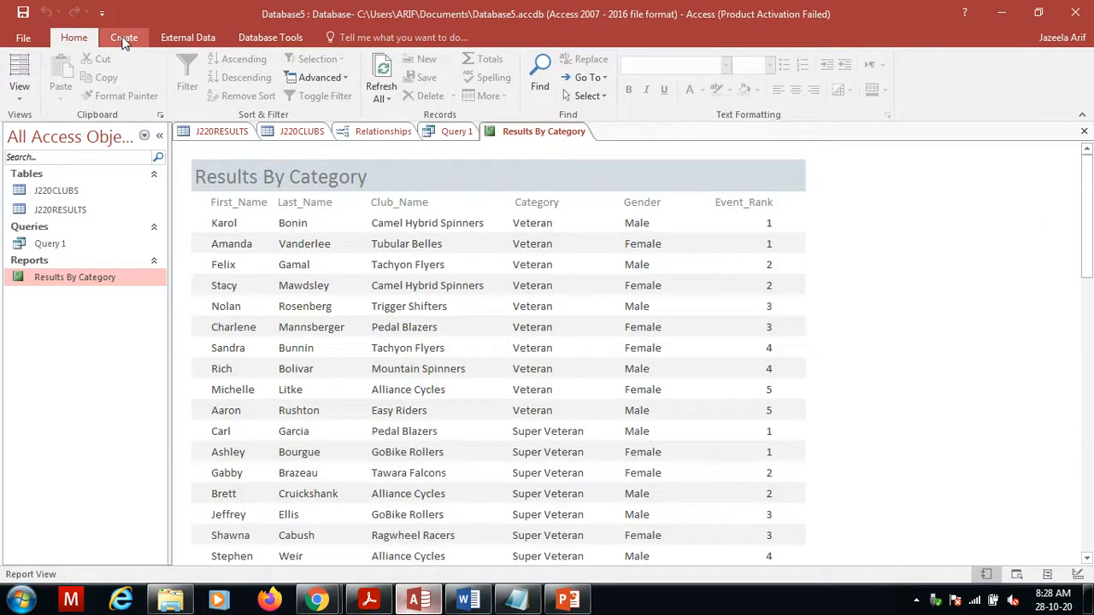
{"action": "left_click", "coordinate": [124, 37]}
{"action": "left_click", "coordinate": [203, 91]}
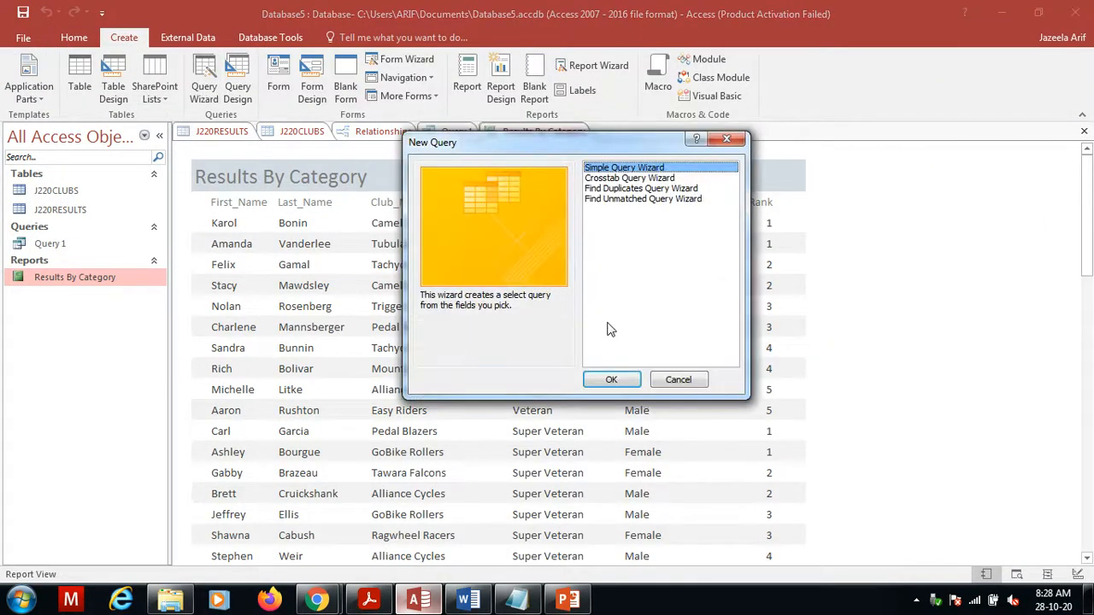
{"action": "left_click", "coordinate": [611, 379]}
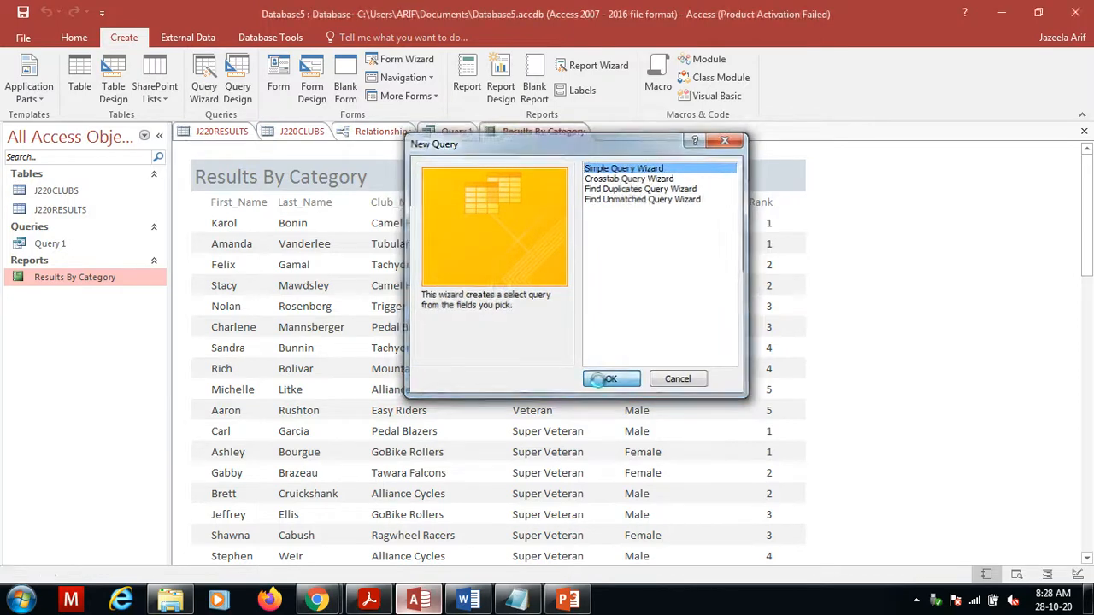
- Check the required fields in the exam paper and add First_Name and Last_Name from table J220RESULTS to the query
{"action": "left_click", "coordinate": [383, 602]}
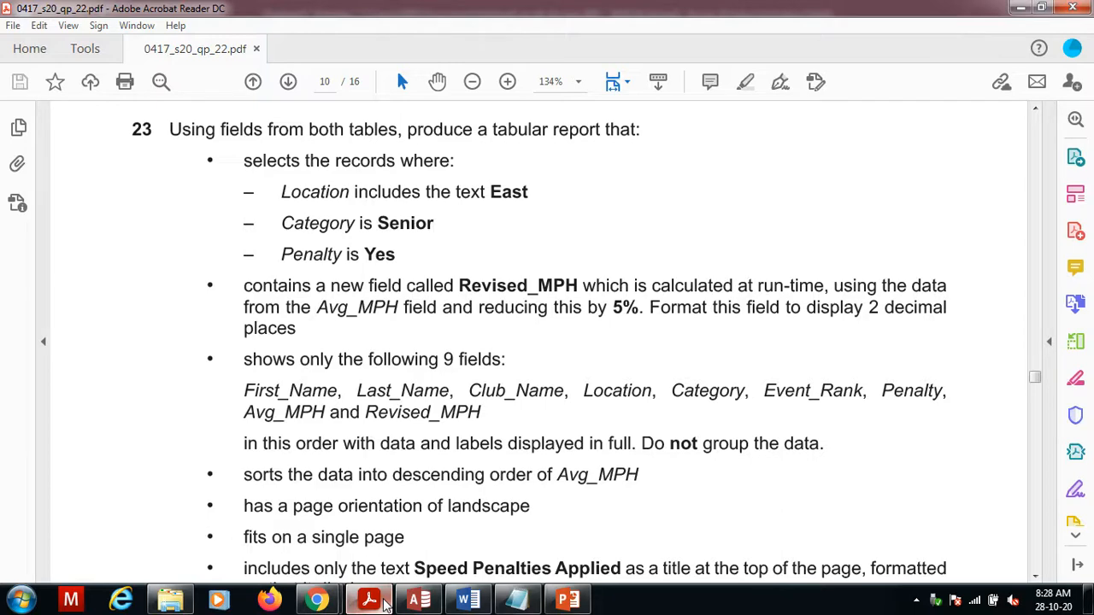
{"action": "left_click", "coordinate": [385, 603]}
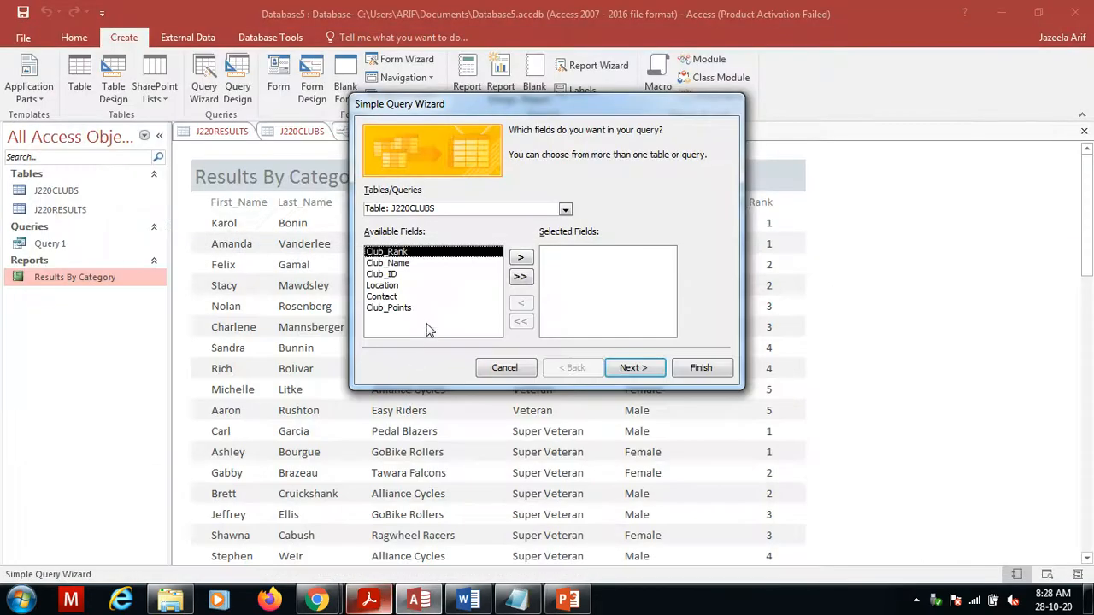
{"action": "left_click", "coordinate": [565, 211]}
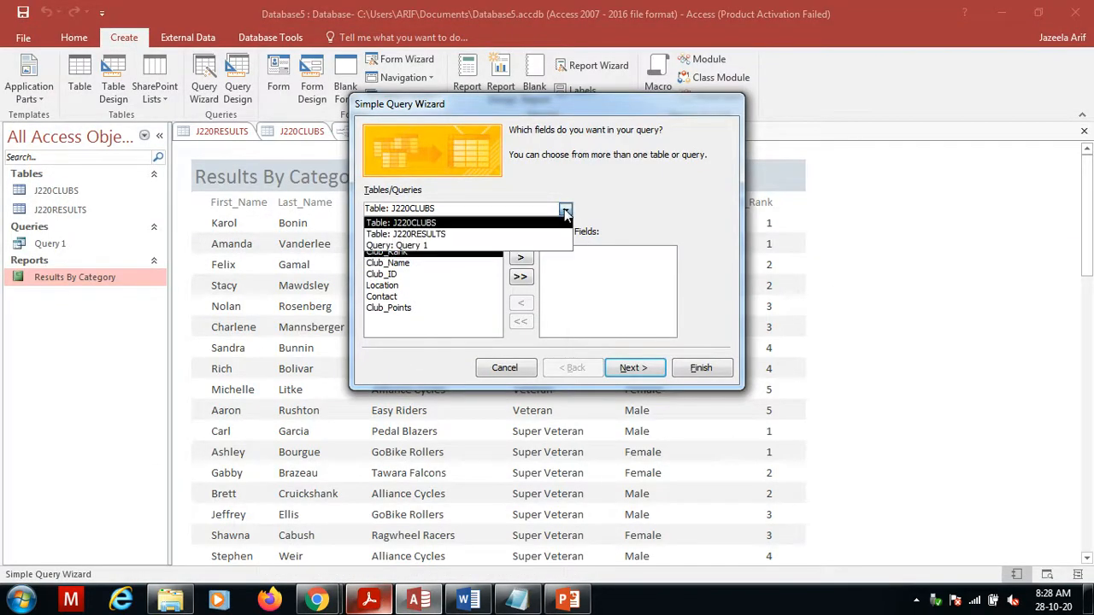
{"action": "left_click", "coordinate": [501, 236]}
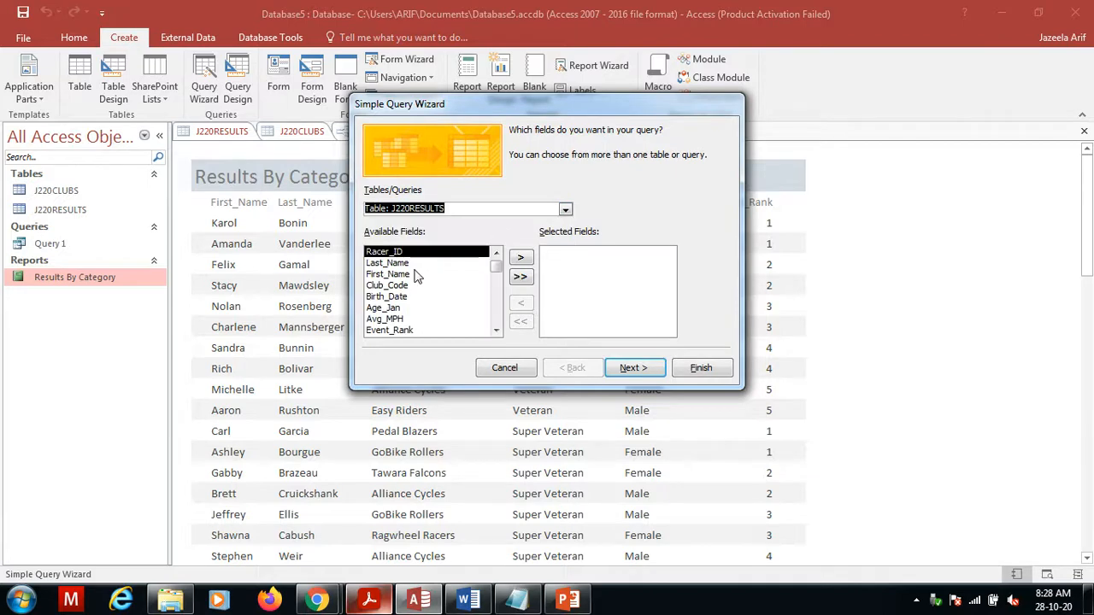
{"action": "double_click", "coordinate": [416, 274]}
{"action": "double_click", "coordinate": [395, 263]}
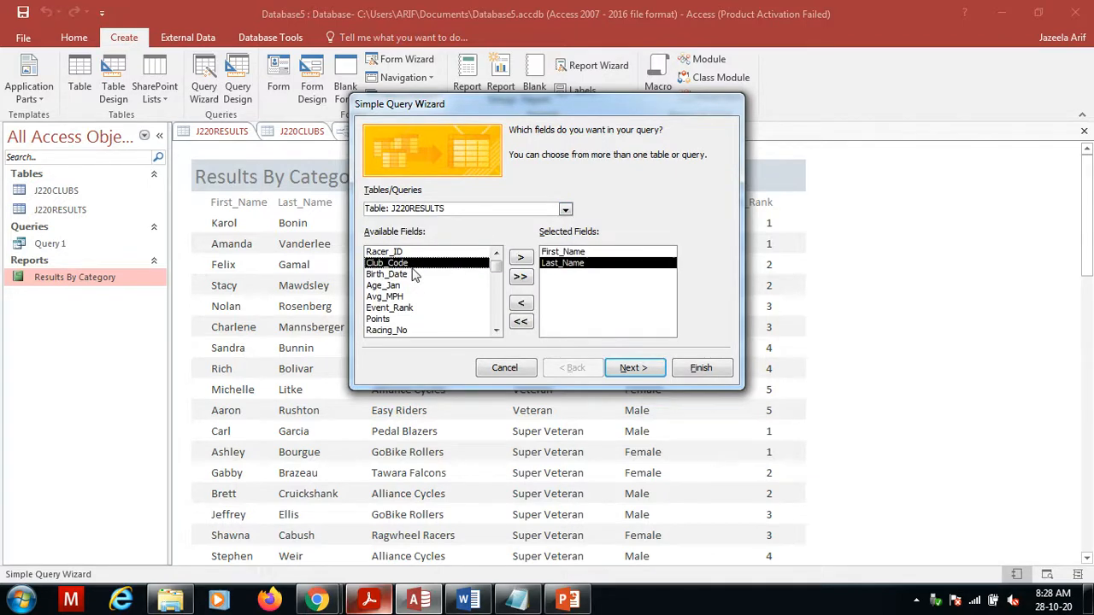
- Add the Club_Name and Location fields from table J220CLUBS to the query
{"action": "left_click", "coordinate": [569, 210]}
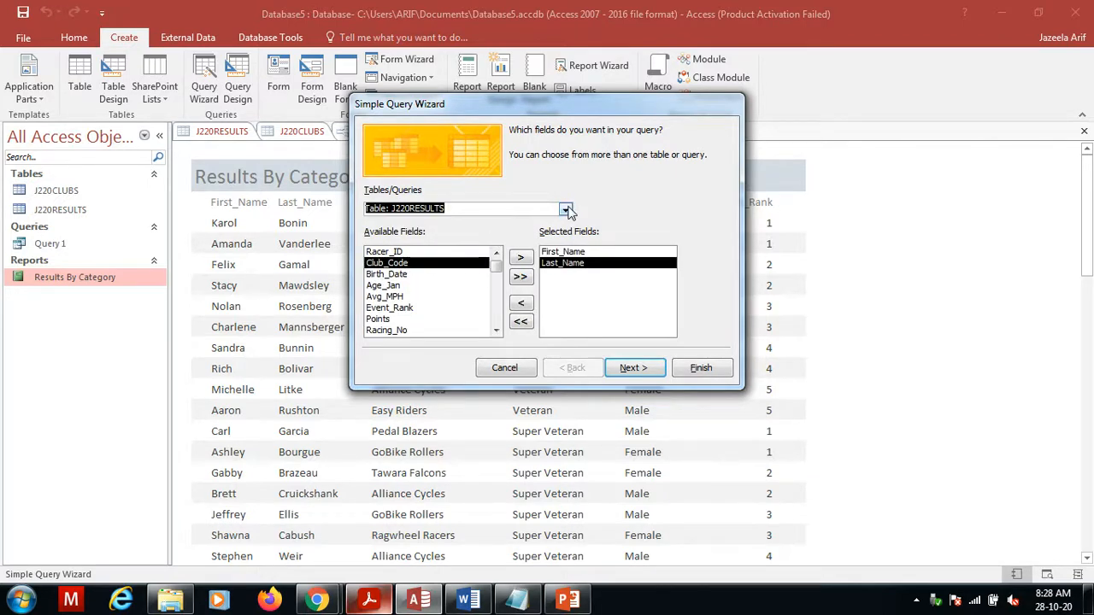
{"action": "left_click", "coordinate": [565, 211]}
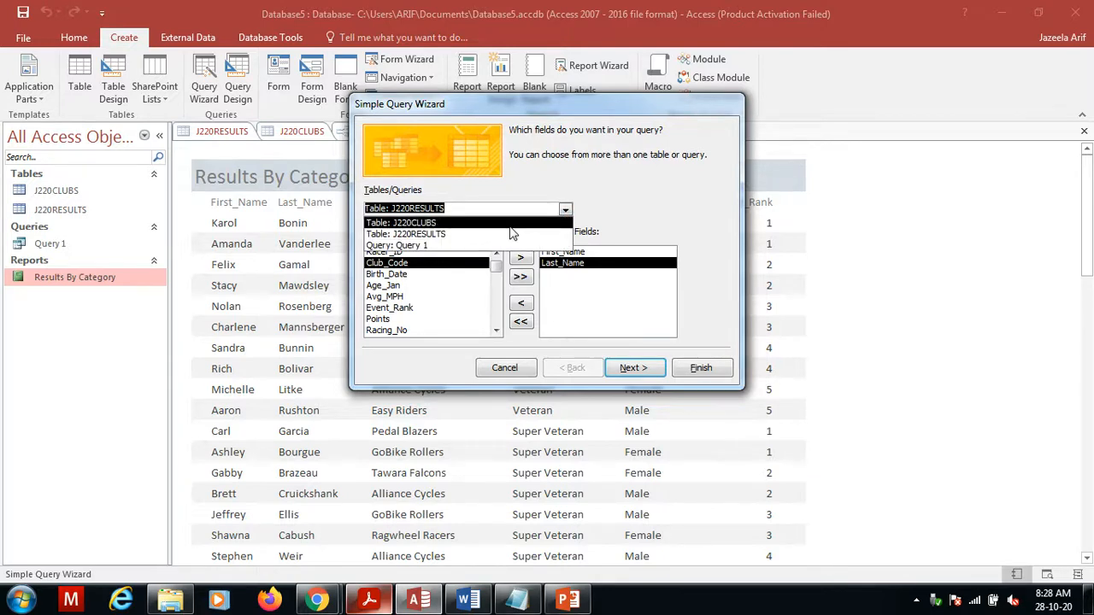
{"action": "left_click", "coordinate": [510, 225]}
{"action": "double_click", "coordinate": [426, 263]}
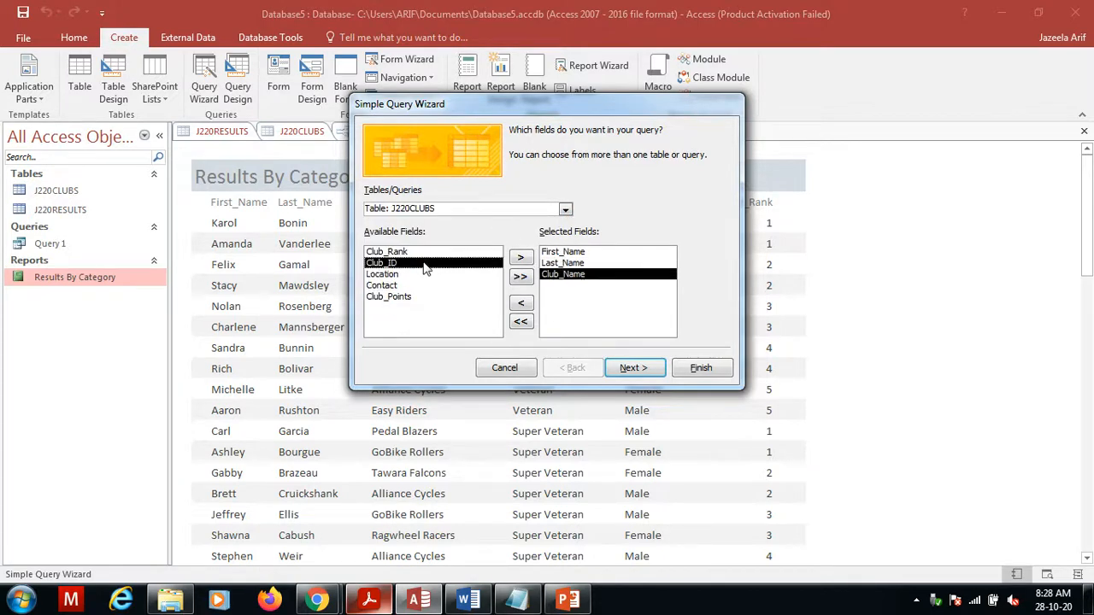
{"action": "double_click", "coordinate": [406, 275]}
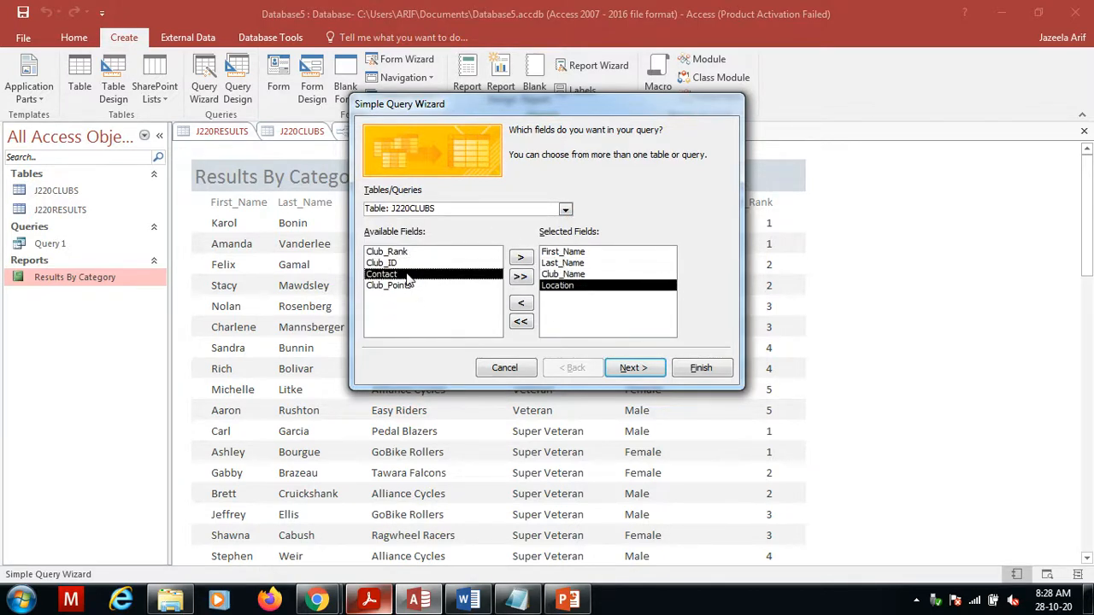
- Recheck the field list in the exam paper and add Category and Event_Rank from table J220RESULTS to the query
{"action": "left_click", "coordinate": [383, 603]}
{"action": "left_click", "coordinate": [384, 603]}
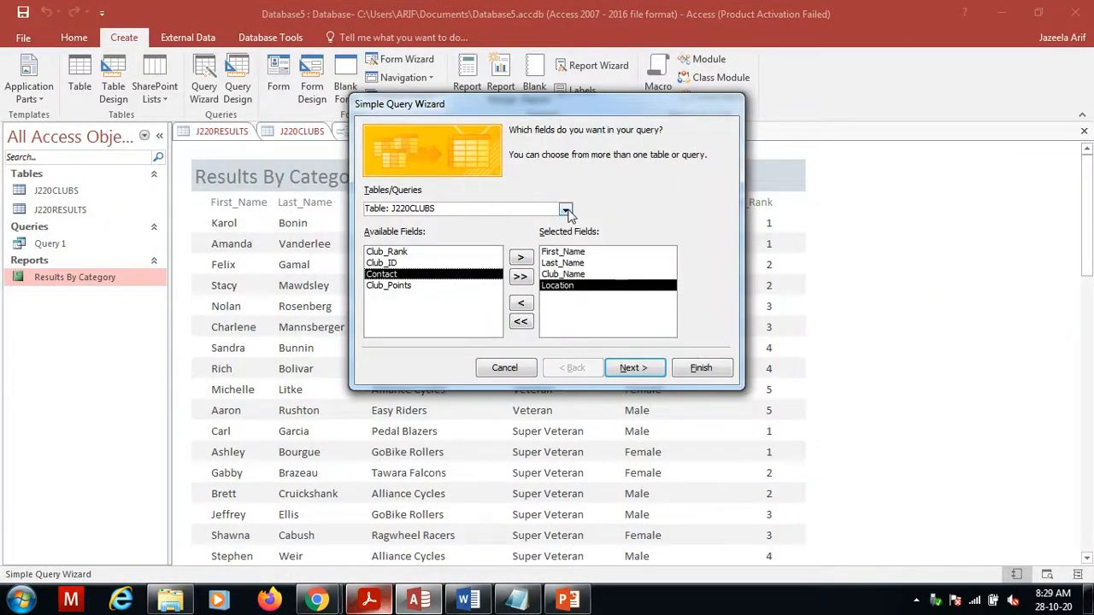
{"action": "left_click", "coordinate": [567, 210]}
{"action": "left_click", "coordinate": [516, 238]}
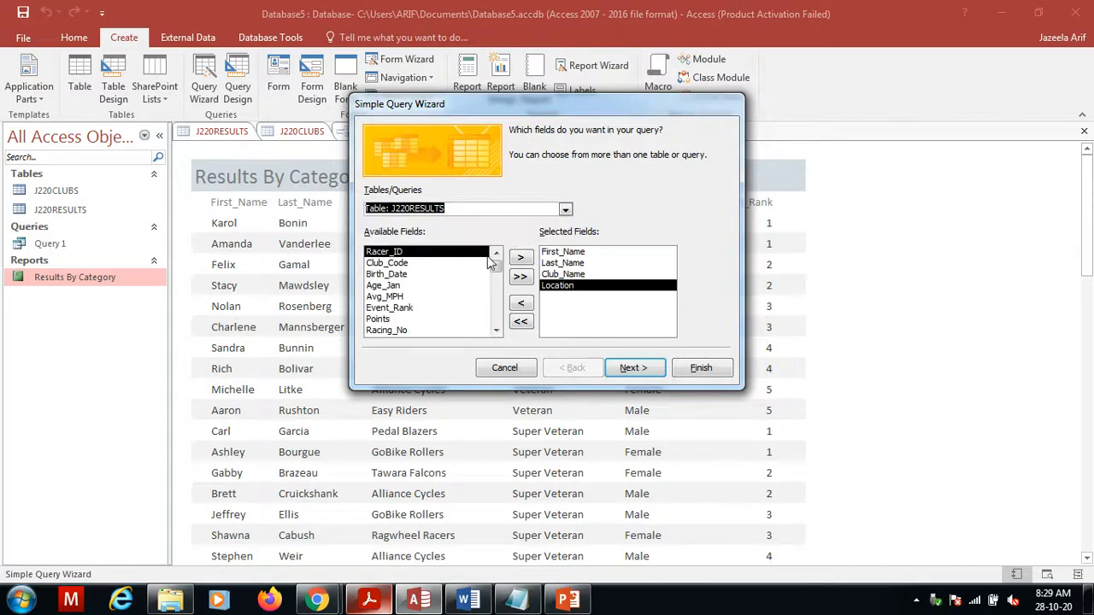
{"action": "left_click", "coordinate": [497, 331]}
{"action": "left_click", "coordinate": [496, 330]}
{"action": "left_click", "coordinate": [497, 331]}
{"action": "left_click", "coordinate": [497, 331]}
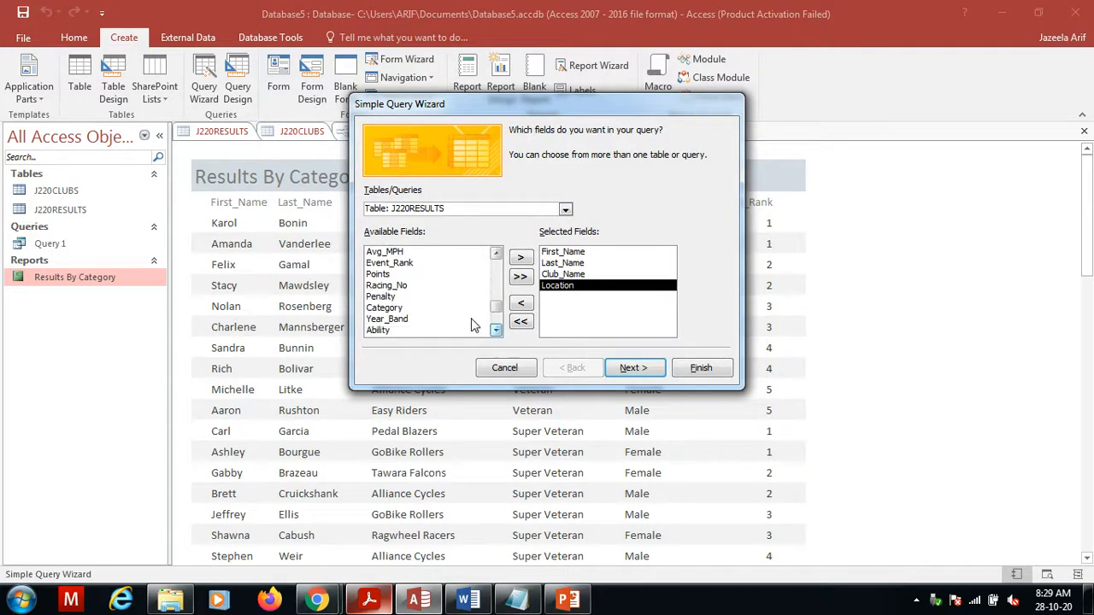
{"action": "double_click", "coordinate": [414, 309]}
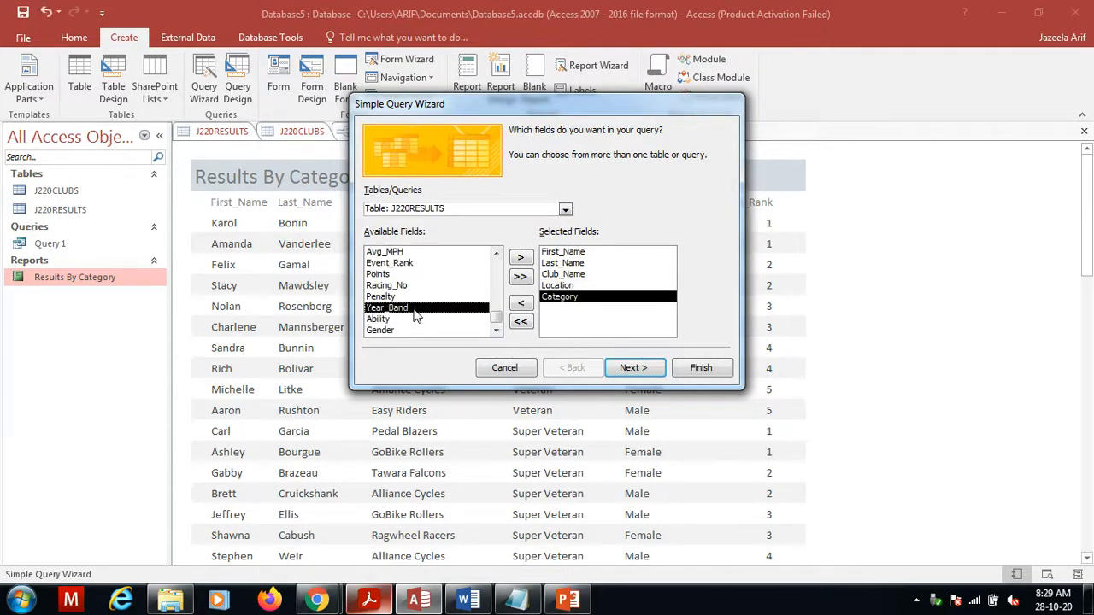
{"action": "double_click", "coordinate": [414, 264]}
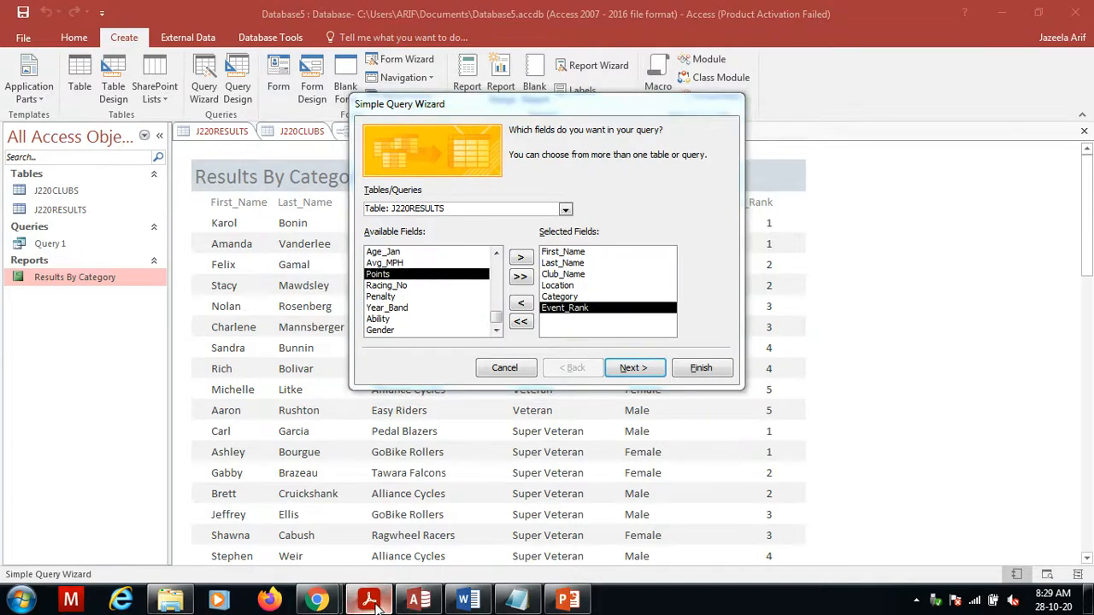
- Consult the exam paper's field order again and add Penalty and Avg_MPH from J220RESULTS to the query
{"action": "left_click", "coordinate": [369, 600]}
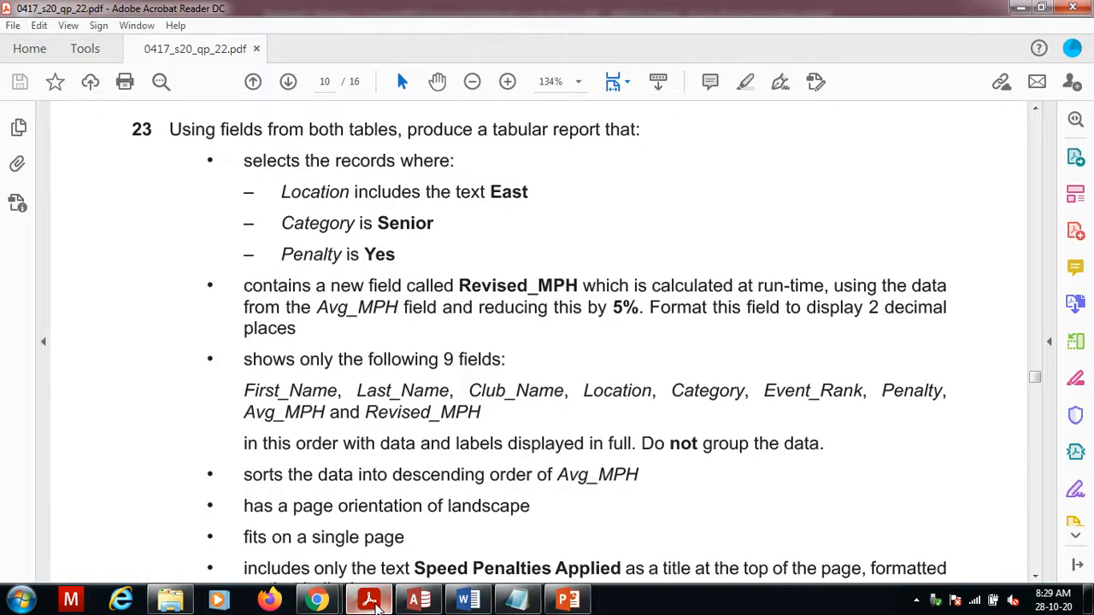
{"action": "left_click", "coordinate": [377, 608]}
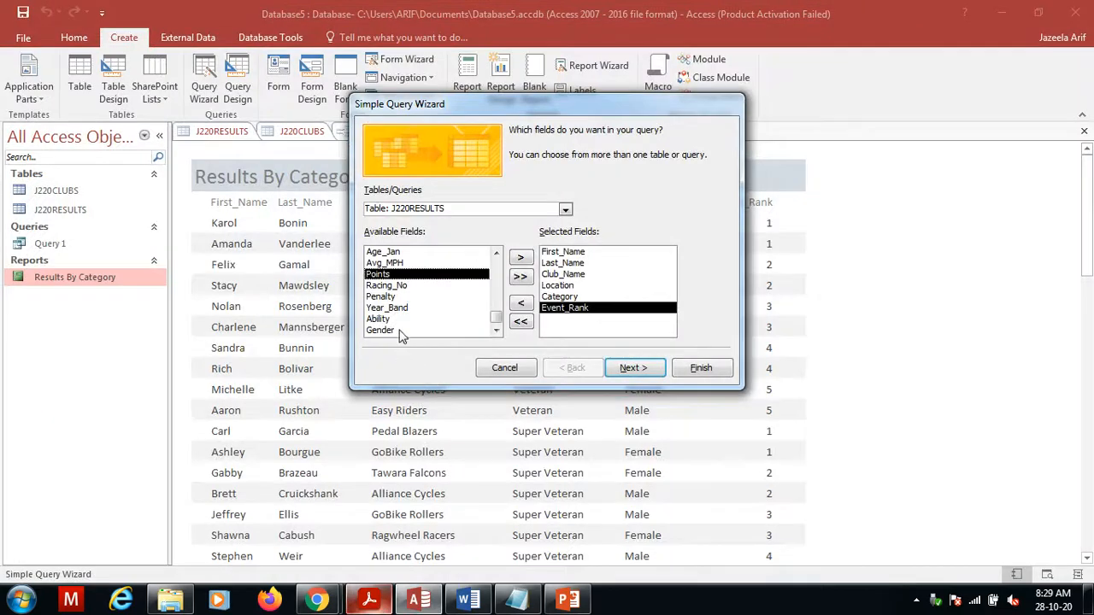
{"action": "double_click", "coordinate": [398, 298]}
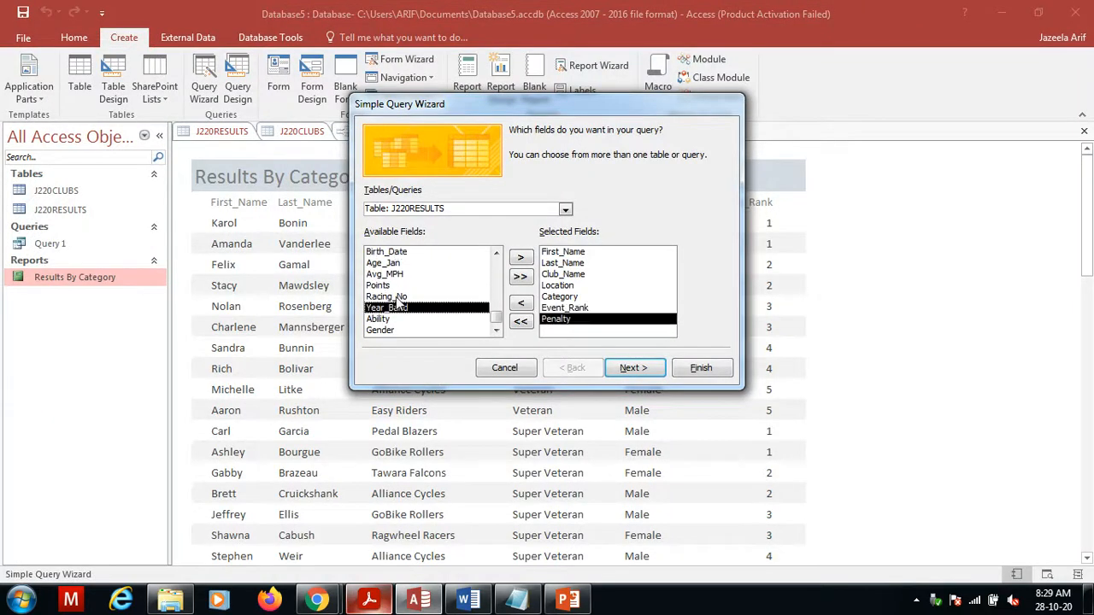
{"action": "double_click", "coordinate": [386, 274]}
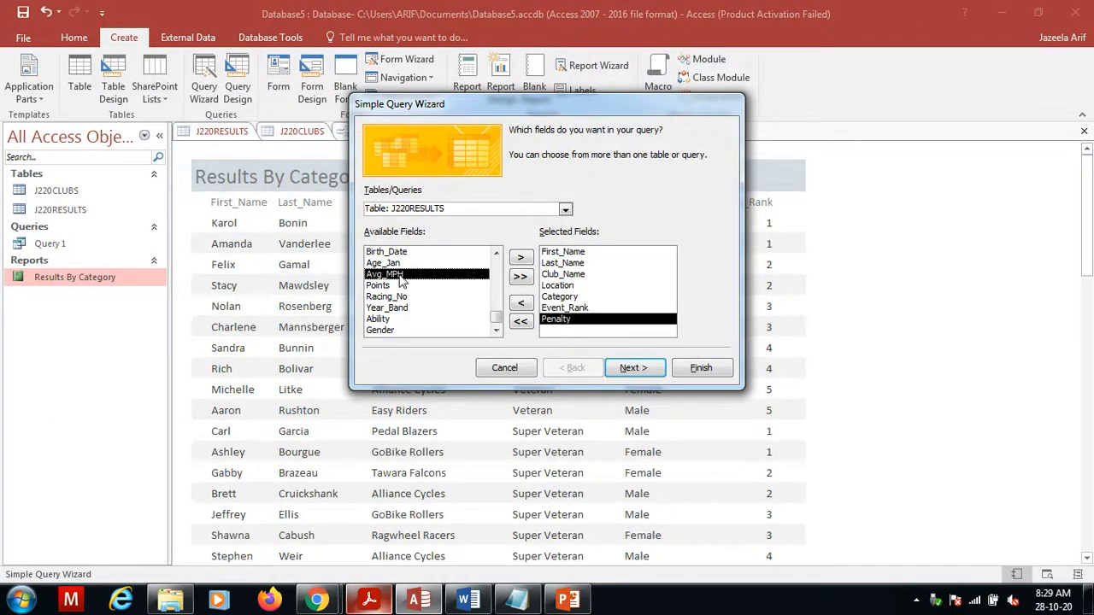
- Review the Revised_MPH calculated field requirement in the exam paper and return to the query wizard in Access
{"action": "left_click", "coordinate": [371, 601]}
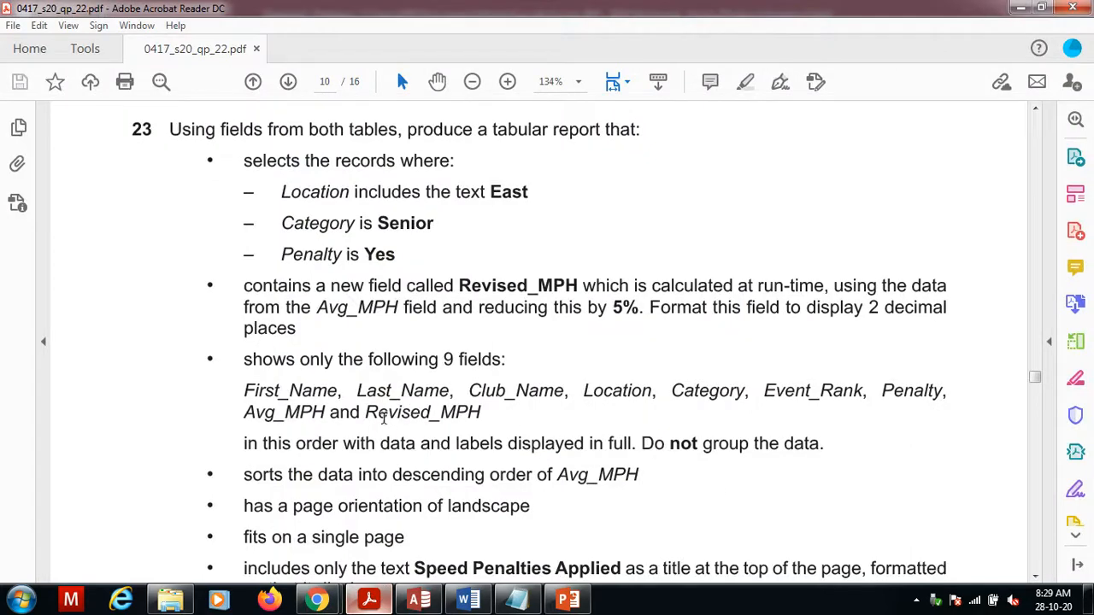
{"action": "left_click_drag", "start_coordinate": [384, 417], "coordinate": [444, 412]}
{"action": "left_click_drag", "start_coordinate": [420, 287], "coordinate": [557, 285]}
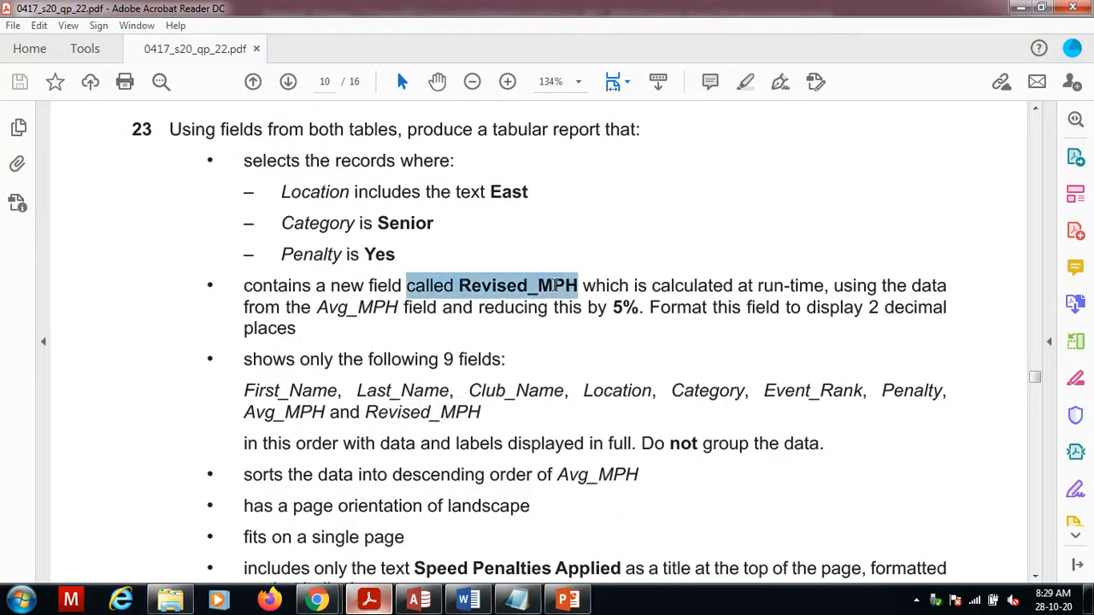
{"action": "left_click", "coordinate": [430, 602]}
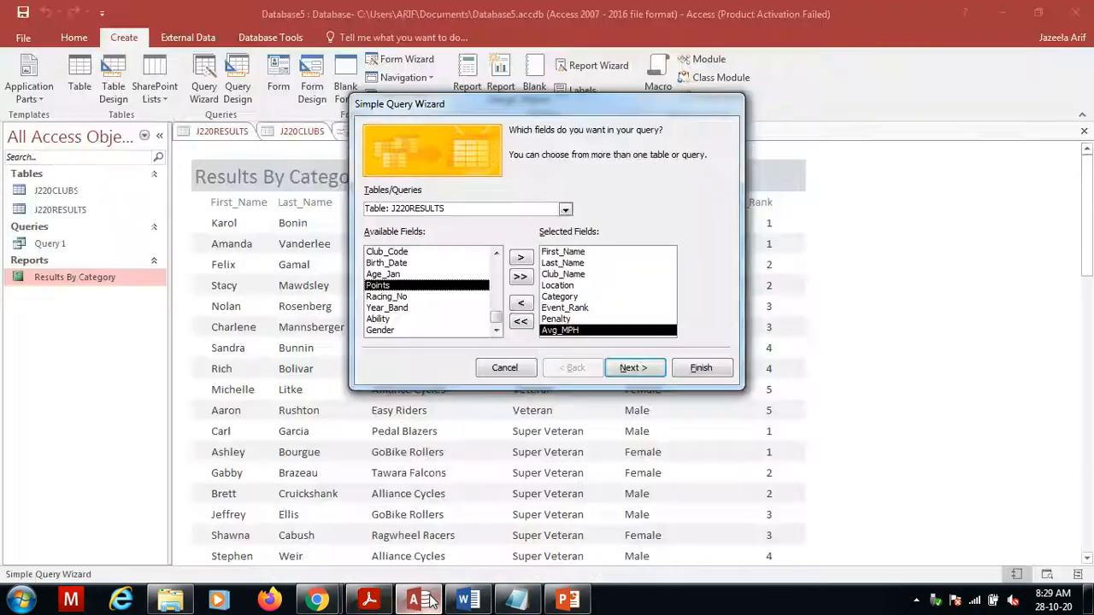
- Keep the detail query option in the wizard and title the query Query 2
{"action": "left_click", "coordinate": [628, 381]}
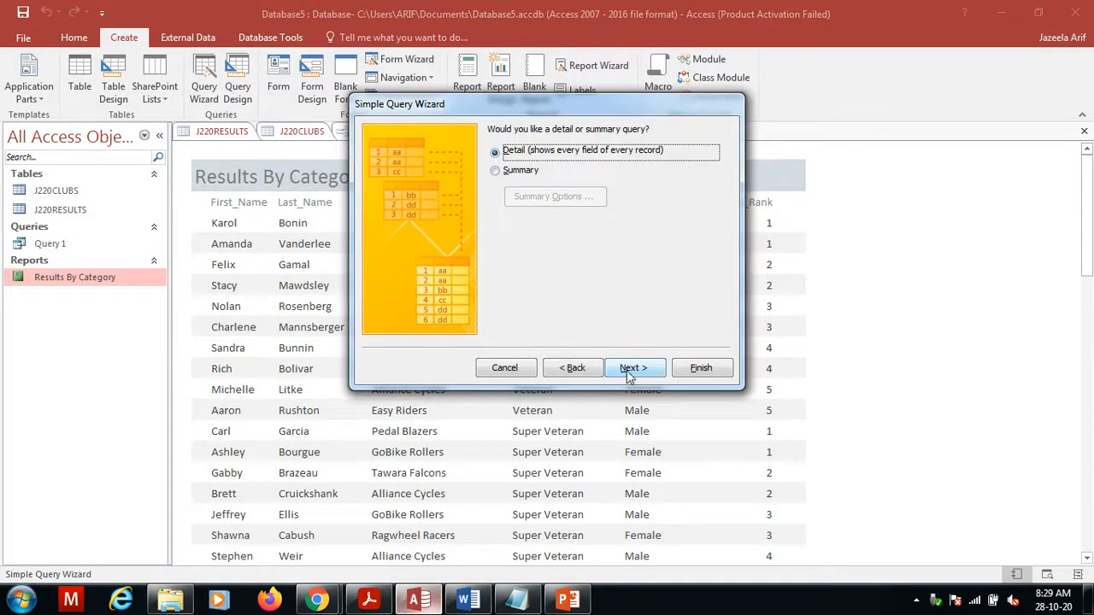
{"action": "left_click", "coordinate": [629, 376]}
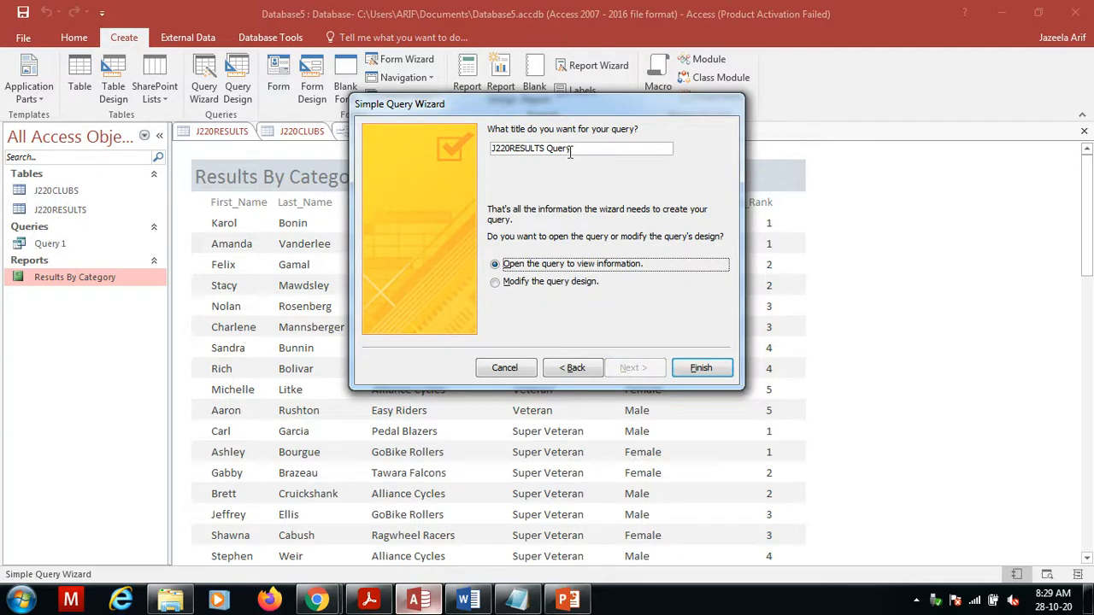
{"action": "left_click", "coordinate": [548, 147]}
{"action": "key", "text": "BackSpace"}
{"action": "key", "text": "BackSpace"}
{"action": "key", "text": "BackSpace"}
{"action": "key", "text": "BackSpace"}
{"action": "key", "text": "BackSpace"}
{"action": "key", "text": "BackSpace"}
{"action": "key", "text": "BackSpace"}
{"action": "key", "text": "BackSpace"}
{"action": "key", "text": "BackSpace"}
{"action": "key", "text": "BackSpace"}
{"action": "key", "text": "BackSpace"}
{"action": "key", "text": "BackSpace"}
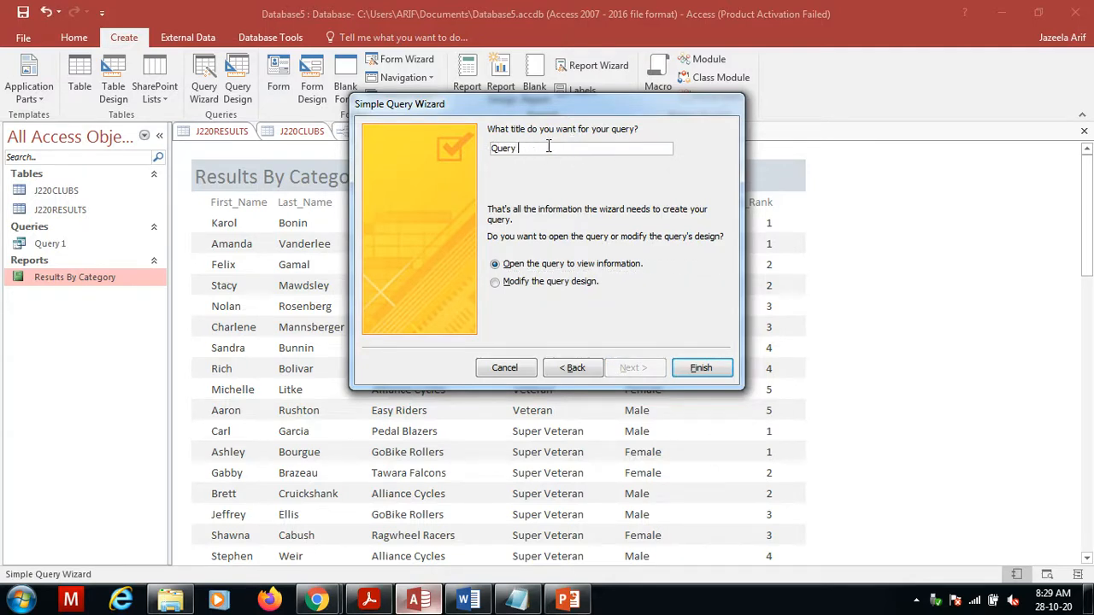
- Finish the wizard with the option to modify the query design and close the Property Sheet
{"action": "left_click", "coordinate": [503, 286]}
{"action": "left_click", "coordinate": [691, 374]}
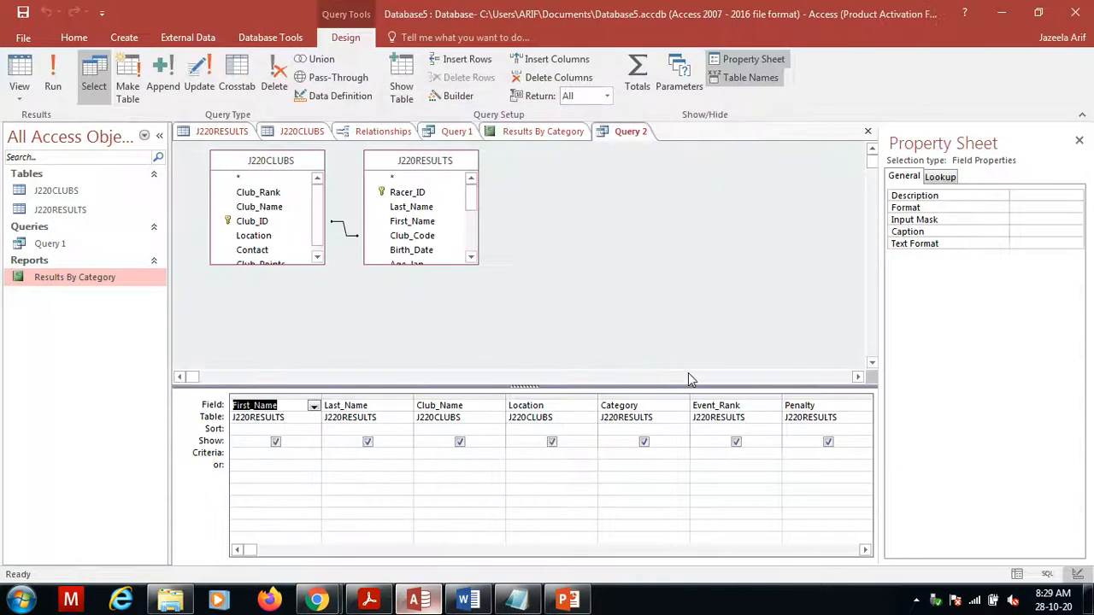
{"action": "left_click", "coordinate": [1080, 140]}
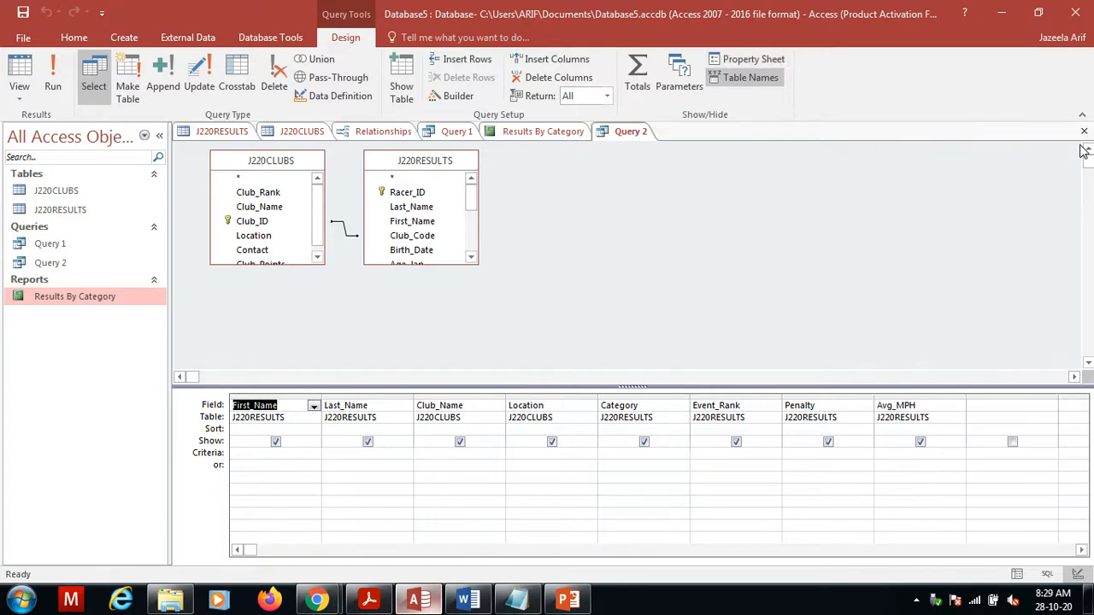
- Review the task 23 Location criterion, includes the text East, in the exam paper and return to the query design in Access
{"action": "left_click", "coordinate": [382, 602]}
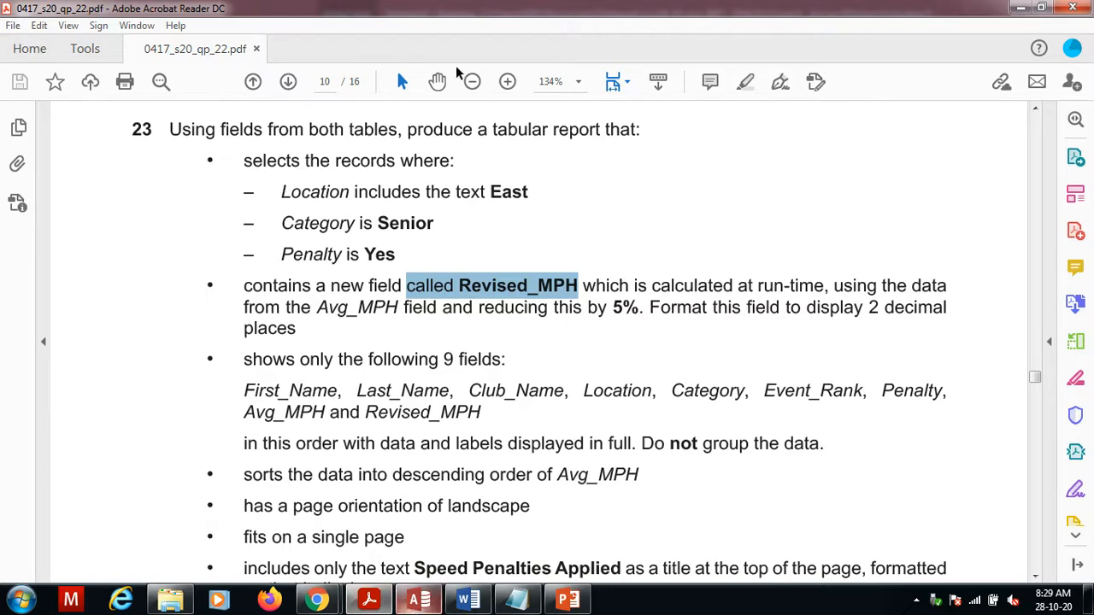
{"action": "left_click_drag", "start_coordinate": [357, 194], "coordinate": [414, 195]}
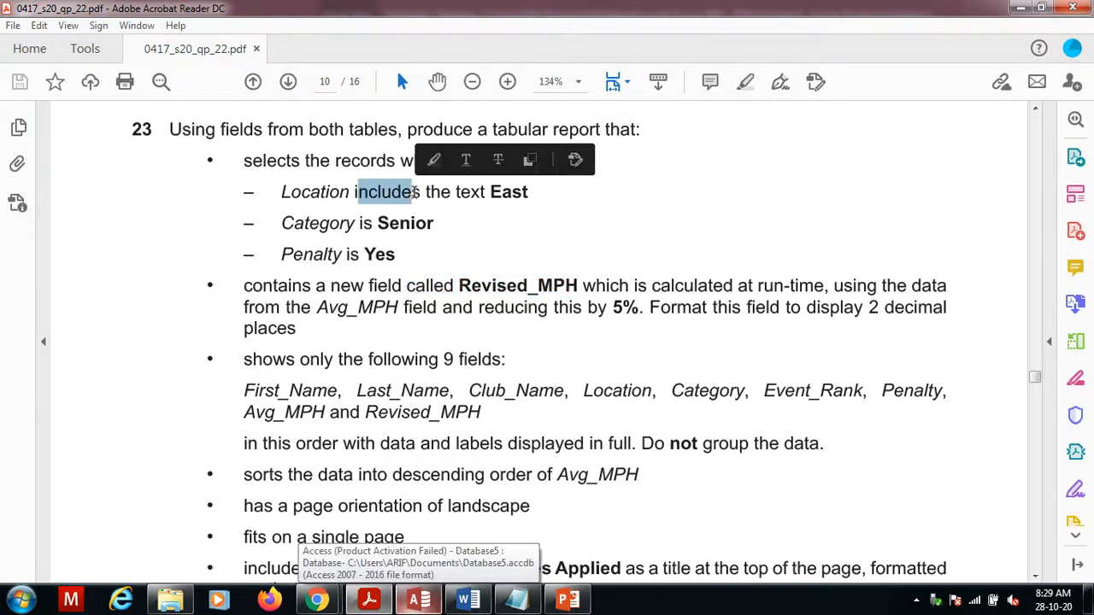
{"action": "left_click", "coordinate": [418, 602]}
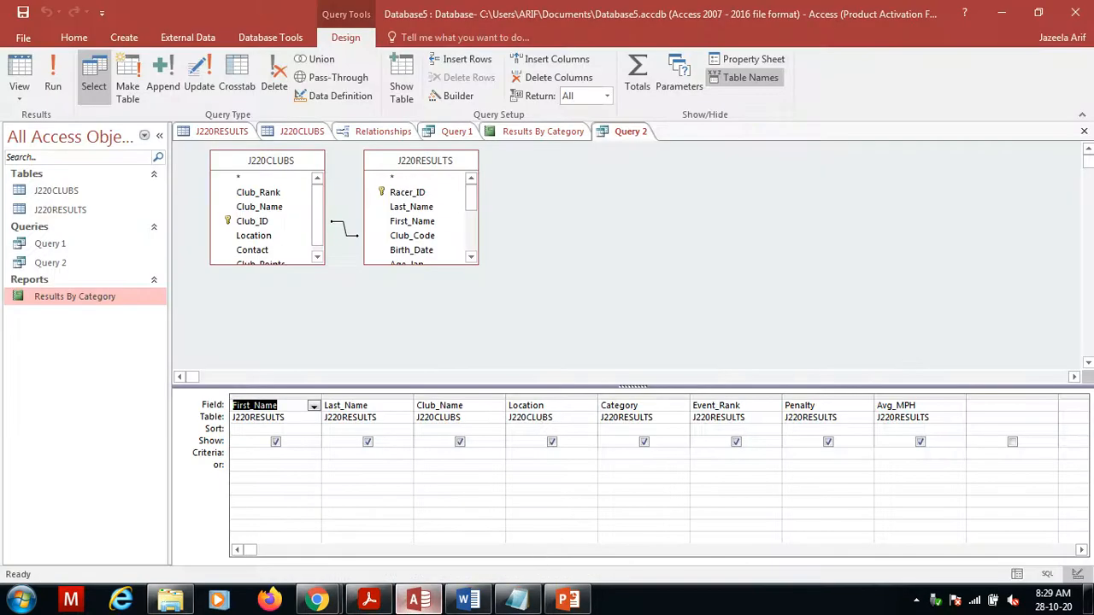
- Run Query 2 and examine the values in the Location column down through its records for locations containing East
{"action": "left_click", "coordinate": [49, 72]}
{"action": "left_click", "coordinate": [459, 150]}
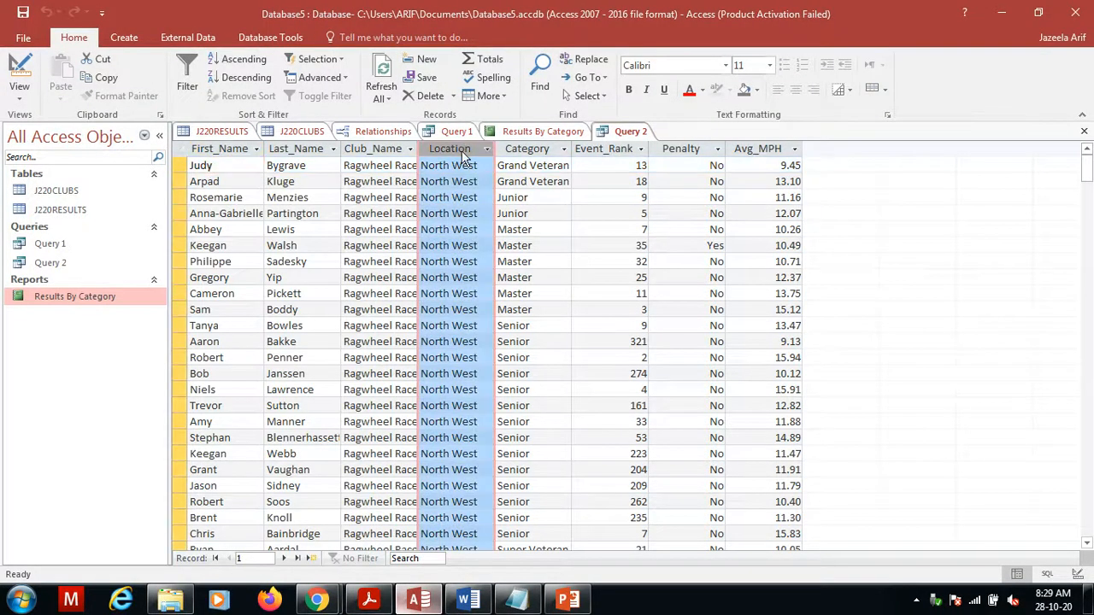
{"action": "key", "text": "Down"}
{"action": "key", "text": "Down"}
{"action": "key", "text": "Down"}
{"action": "key", "text": "Down"}
{"action": "key", "text": "Down"}
{"action": "key", "text": "Down"}
{"action": "key", "text": "Down"}
{"action": "key", "text": "Down"}
{"action": "key", "text": "Down"}
{"action": "key", "text": "Down"}
{"action": "key", "text": "Down"}
{"action": "key", "text": "Down"}
{"action": "key", "text": "Down"}
{"action": "key", "text": "Down"}
{"action": "key", "text": "Down"}
{"action": "key", "text": "Down"}
{"action": "key", "text": "Down"}
{"action": "key", "text": "Down"}
{"action": "key", "text": "Down"}
{"action": "key", "text": "Down"}
{"action": "key", "text": "Down"}
{"action": "key", "text": "Down"}
{"action": "key", "text": "Down"}
{"action": "key", "text": "Down"}
{"action": "key", "text": "Down"}
{"action": "key", "text": "Down"}
{"action": "key", "text": "Down"}
{"action": "key", "text": "Down"}
{"action": "key", "text": "Down"}
{"action": "key", "text": "Down"}
{"action": "key", "text": "Down"}
{"action": "key", "text": "Down"}
{"action": "key", "text": "Down"}
{"action": "key", "text": "Down"}
{"action": "key", "text": "Down"}
{"action": "key", "text": "Down"}
{"action": "key", "text": "Down"}
{"action": "key", "text": "Down"}
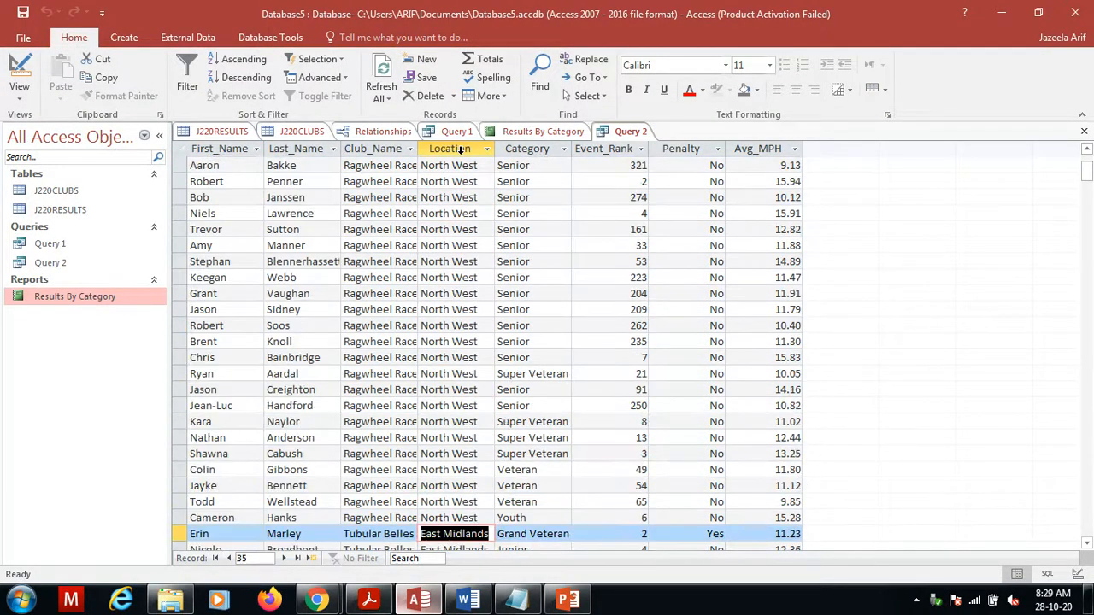
{"action": "key", "text": "Down"}
{"action": "key", "text": "Down"}
{"action": "key", "text": "Down"}
{"action": "key", "text": "Down"}
{"action": "key", "text": "Down"}
{"action": "key", "text": "Down"}
{"action": "key", "text": "Down"}
{"action": "key", "text": "Down"}
{"action": "key", "text": "Down"}
{"action": "key", "text": "Down"}
{"action": "key", "text": "Down"}
{"action": "key", "text": "Down"}
{"action": "key", "text": "Down"}
{"action": "key", "text": "Down"}
{"action": "key", "text": "Down"}
{"action": "key", "text": "Down"}
{"action": "key", "text": "Down"}
{"action": "key", "text": "Down"}
{"action": "key", "text": "Down"}
{"action": "key", "text": "Down"}
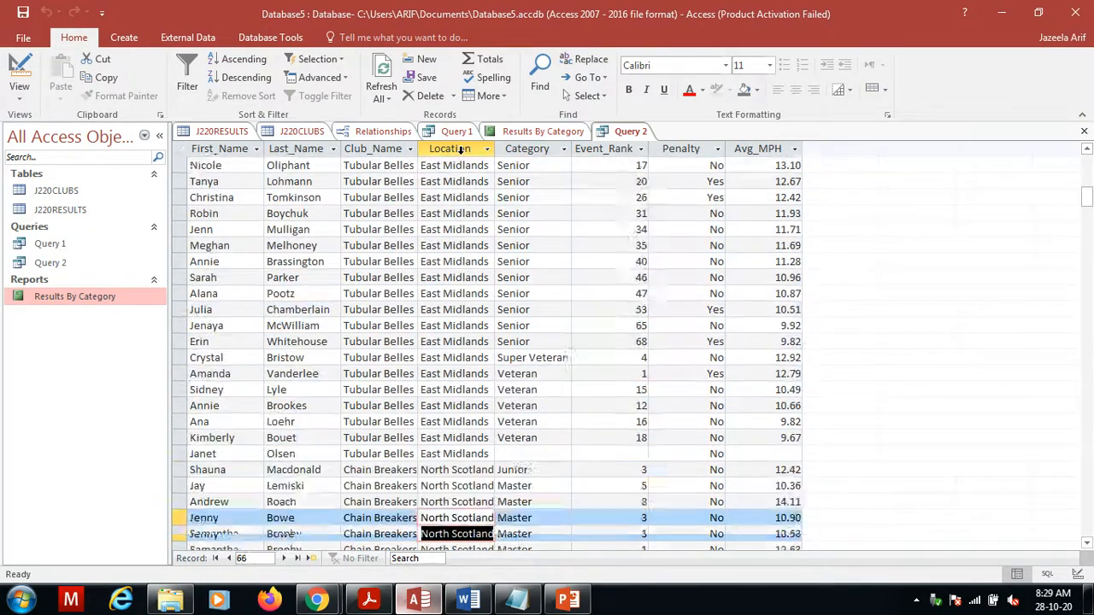
{"action": "key", "text": "Down"}
{"action": "key", "text": "Down"}
{"action": "key", "text": "Down"}
{"action": "key", "text": "Down"}
{"action": "key", "text": "Down"}
{"action": "key", "text": "Down"}
{"action": "key", "text": "Down"}
{"action": "key", "text": "Down"}
{"action": "key", "text": "Down"}
{"action": "key", "text": "Down"}
{"action": "key", "text": "Down"}
{"action": "key", "text": "Down"}
{"action": "key", "text": "Down"}
{"action": "key", "text": "Down"}
{"action": "key", "text": "Down"}
{"action": "key", "text": "Down"}
{"action": "key", "text": "Down"}
{"action": "key", "text": "Down"}
{"action": "key", "text": "Down"}
{"action": "key", "text": "Down"}
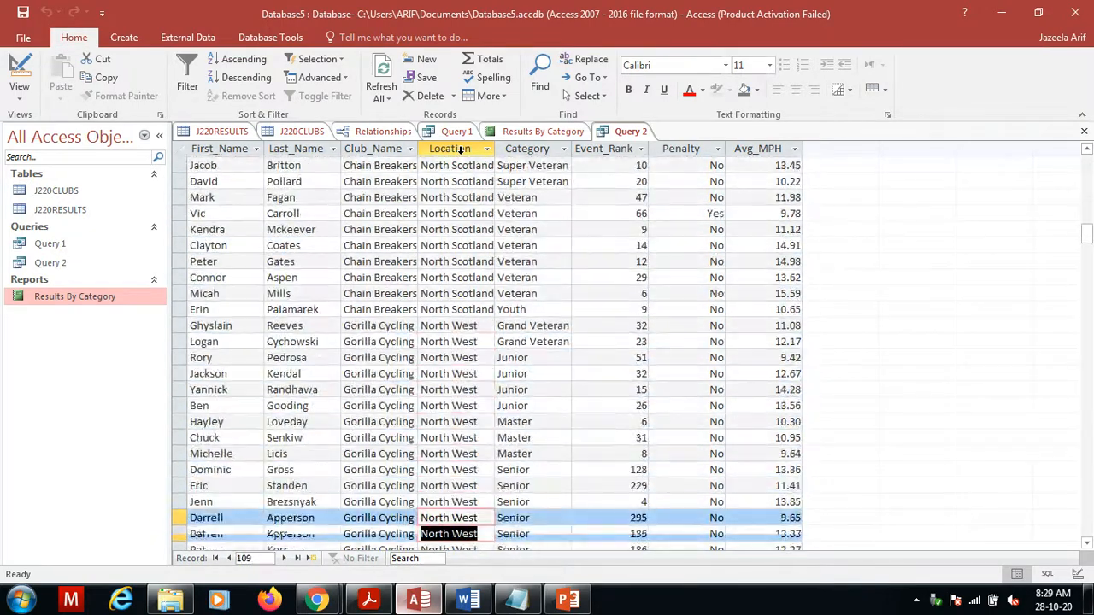
{"action": "key", "text": "Down"}
{"action": "key", "text": "Down"}
{"action": "key", "text": "Down"}
{"action": "key", "text": "Down"}
{"action": "key", "text": "Down"}
{"action": "key", "text": "Down"}
{"action": "key", "text": "Down"}
{"action": "key", "text": "Down"}
{"action": "key", "text": "Down"}
{"action": "key", "text": "Down"}
{"action": "key", "text": "Down"}
{"action": "key", "text": "Down"}
{"action": "key", "text": "Down"}
{"action": "key", "text": "Down"}
{"action": "key", "text": "Down"}
{"action": "key", "text": "Down"}
{"action": "key", "text": "Down"}
{"action": "key", "text": "Down"}
{"action": "key", "text": "Down"}
{"action": "key", "text": "Down"}
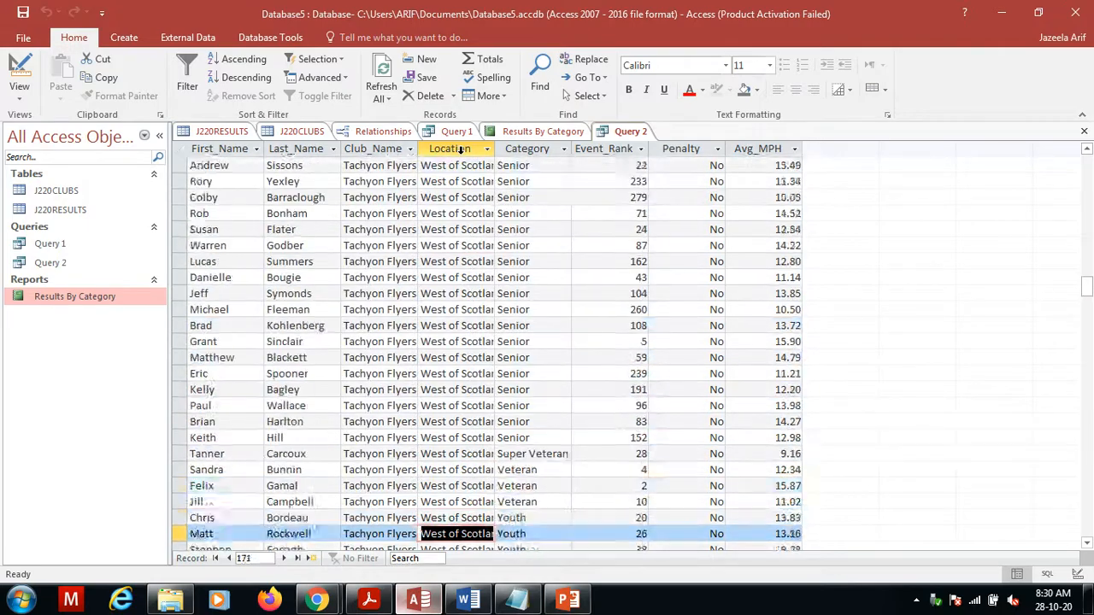
{"action": "key", "text": "Down"}
{"action": "key", "text": "Down"}
{"action": "key", "text": "Down"}
{"action": "key", "text": "Down"}
{"action": "key", "text": "Down"}
{"action": "key", "text": "Down"}
{"action": "key", "text": "Down"}
{"action": "key", "text": "Down"}
{"action": "key", "text": "Down"}
{"action": "key", "text": "Down"}
{"action": "key", "text": "Down"}
{"action": "key", "text": "Down"}
{"action": "key", "text": "Down"}
{"action": "key", "text": "Down"}
{"action": "key", "text": "Down"}
{"action": "key", "text": "Down"}
{"action": "key", "text": "Down"}
{"action": "key", "text": "Down"}
{"action": "key", "text": "Down"}
{"action": "key", "text": "Down"}
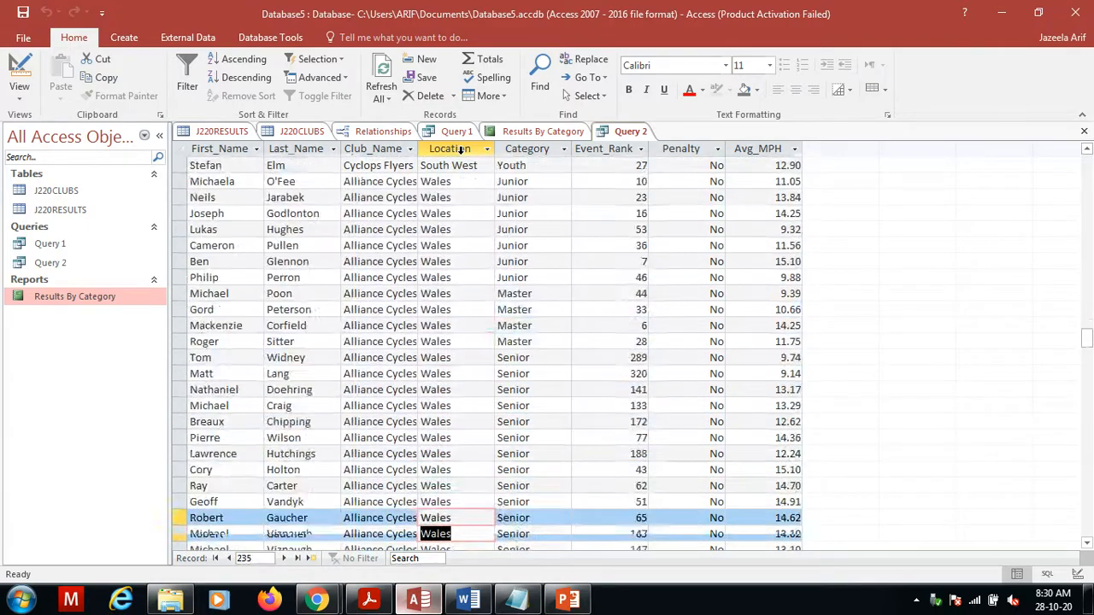
{"action": "key", "text": "Down"}
{"action": "key", "text": "Down"}
{"action": "key", "text": "Down"}
{"action": "key", "text": "Down"}
{"action": "key", "text": "Down"}
{"action": "key", "text": "Down"}
{"action": "key", "text": "Down"}
{"action": "key", "text": "Down"}
{"action": "key", "text": "Down"}
{"action": "key", "text": "Down"}
{"action": "key", "text": "Down"}
{"action": "key", "text": "Down"}
{"action": "key", "text": "Down"}
{"action": "key", "text": "Down"}
{"action": "key", "text": "Down"}
{"action": "key", "text": "Down"}
{"action": "key", "text": "Down"}
{"action": "key", "text": "Down"}
{"action": "key", "text": "Down"}
{"action": "key", "text": "Down"}
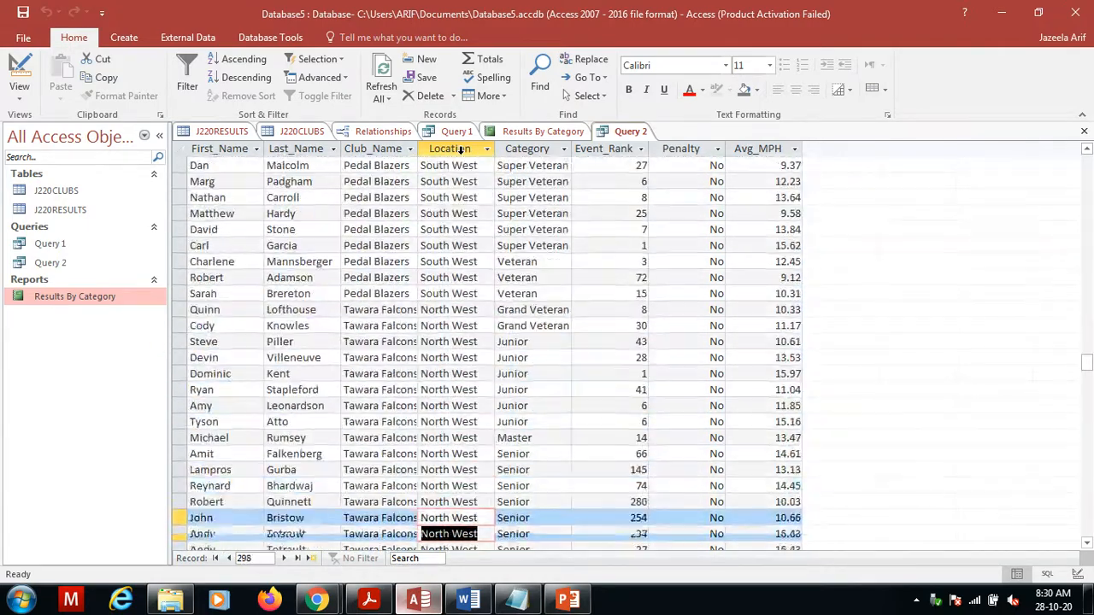
{"action": "key", "text": "Down"}
{"action": "key", "text": "Down"}
{"action": "key", "text": "Down"}
{"action": "key", "text": "Down"}
{"action": "key", "text": "Down"}
{"action": "key", "text": "Down"}
{"action": "key", "text": "Down"}
{"action": "key", "text": "Down"}
{"action": "key", "text": "Down"}
{"action": "key", "text": "Down"}
{"action": "key", "text": "Down"}
{"action": "key", "text": "Down"}
{"action": "key", "text": "Down"}
{"action": "key", "text": "Down"}
{"action": "key", "text": "Down"}
{"action": "key", "text": "Down"}
{"action": "key", "text": "Down"}
{"action": "key", "text": "Down"}
{"action": "key", "text": "Down"}
{"action": "key", "text": "Down"}
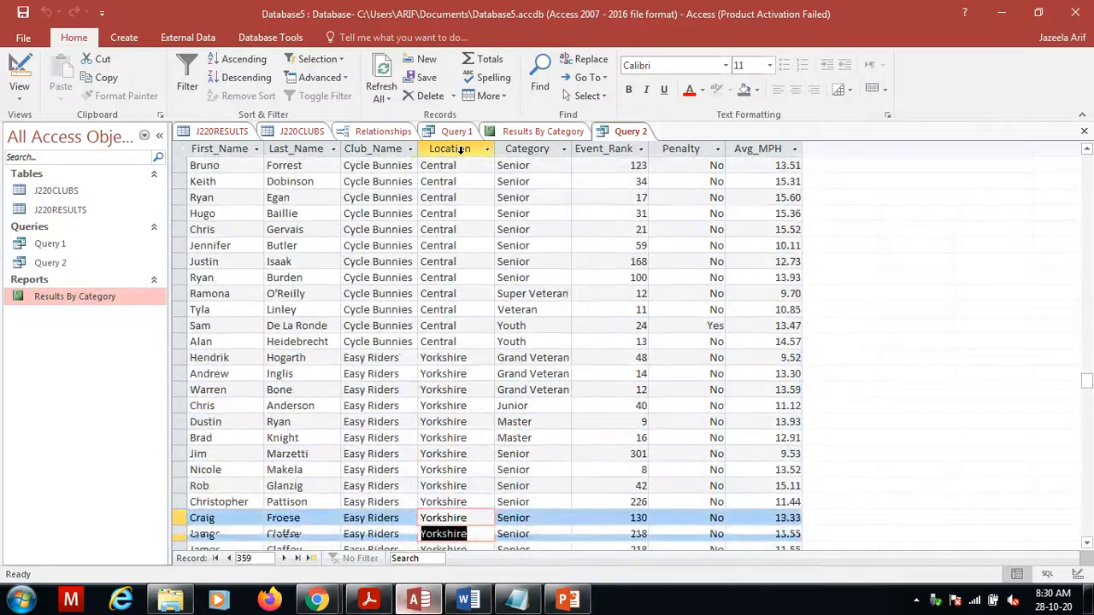
- Continue through the remaining Query 2 records to examine which Location values include East
{"action": "key", "text": "Down"}
{"action": "key", "text": "Down"}
{"action": "key", "text": "Down"}
{"action": "key", "text": "Down"}
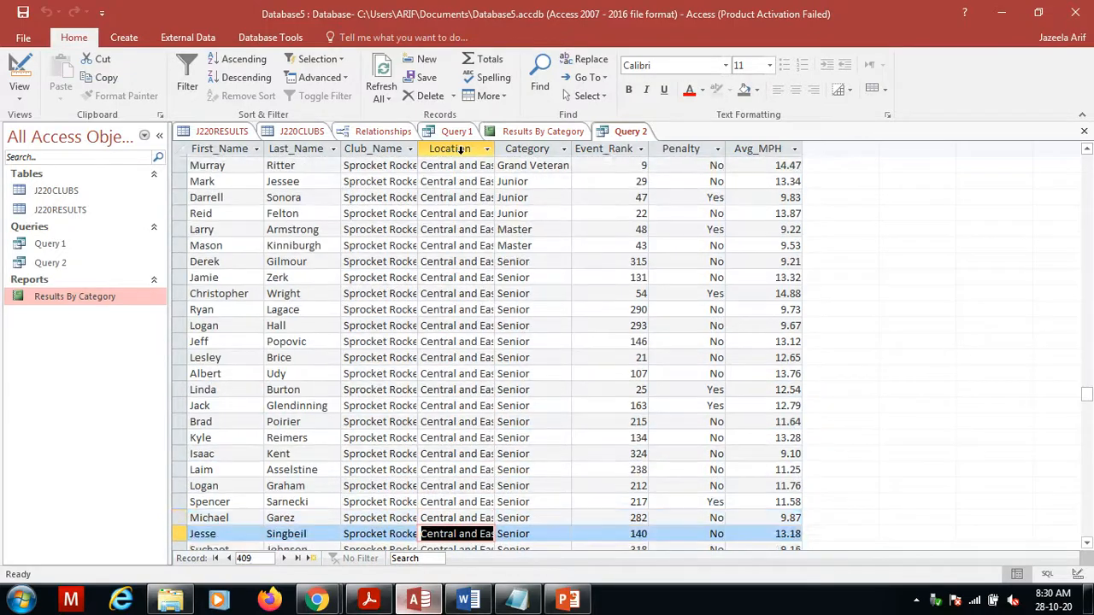
- Set the Location criterion of Query 2 to *East* in the query design and run the query
{"action": "left_click", "coordinate": [18, 66]}
{"action": "left_click", "coordinate": [531, 450]}
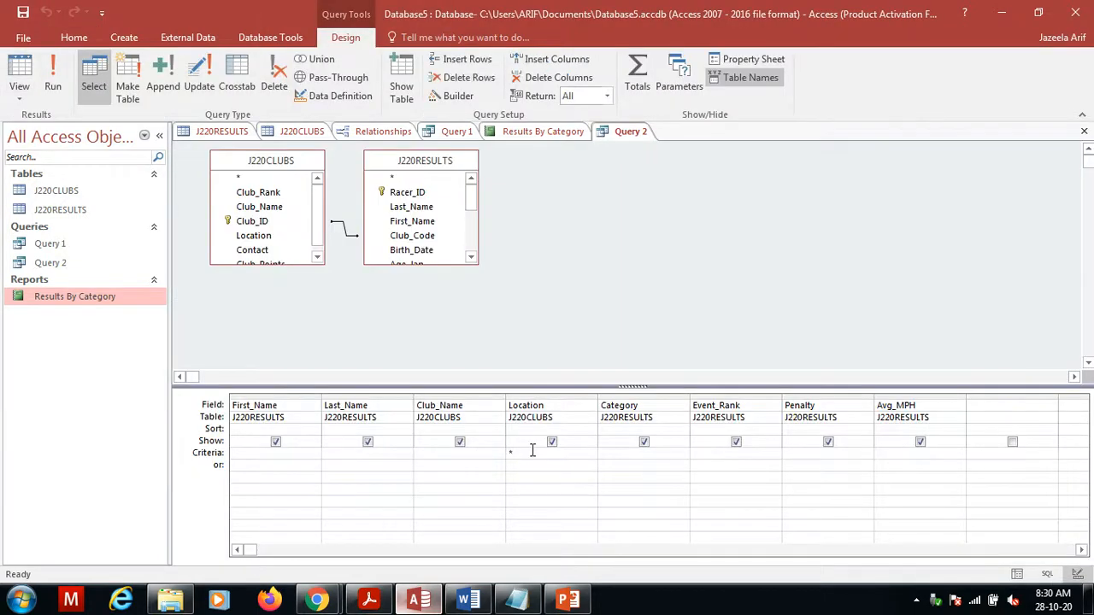
{"action": "type", "text": "*East*"}
{"action": "left_click", "coordinate": [53, 85]}
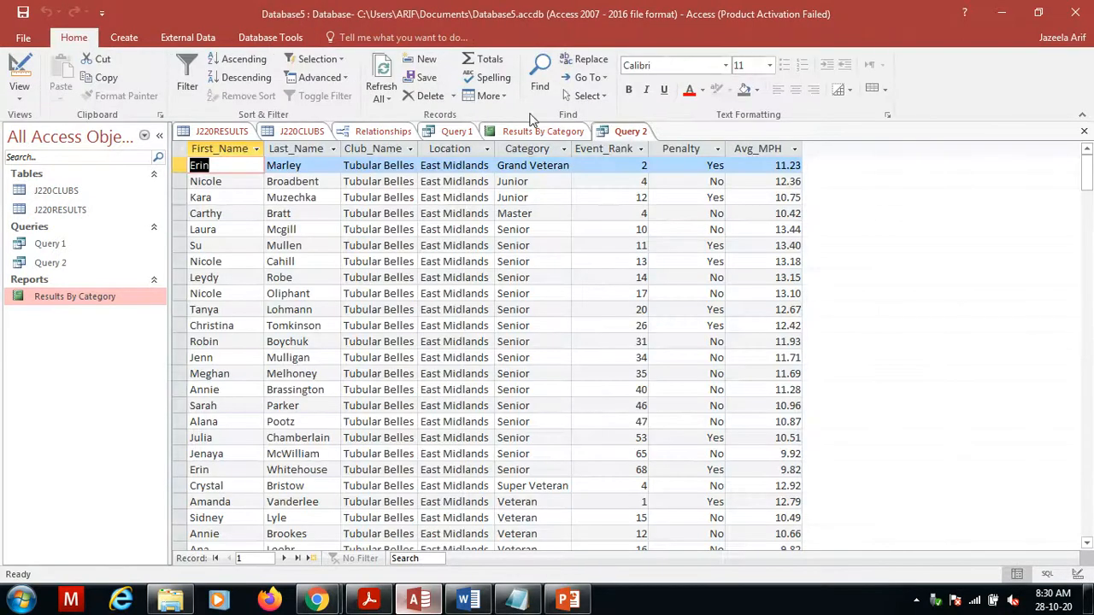
- Go down the Location column through the last record to check that every location includes East
{"action": "left_click", "coordinate": [462, 149]}
{"action": "key", "text": "Down"}
{"action": "key", "text": "Down"}
{"action": "key", "text": "Down"}
{"action": "key", "text": "Down"}
{"action": "key", "text": "Down"}
{"action": "key", "text": "Down"}
{"action": "key", "text": "Down"}
{"action": "key", "text": "Down"}
{"action": "key", "text": "Down"}
{"action": "key", "text": "Down"}
{"action": "key", "text": "Down"}
{"action": "key", "text": "Down"}
{"action": "key", "text": "Down"}
{"action": "key", "text": "Down"}
{"action": "key", "text": "Down"}
{"action": "key", "text": "Down"}
{"action": "key", "text": "Down"}
{"action": "key", "text": "Down"}
{"action": "key", "text": "Down"}
{"action": "key", "text": "Down"}
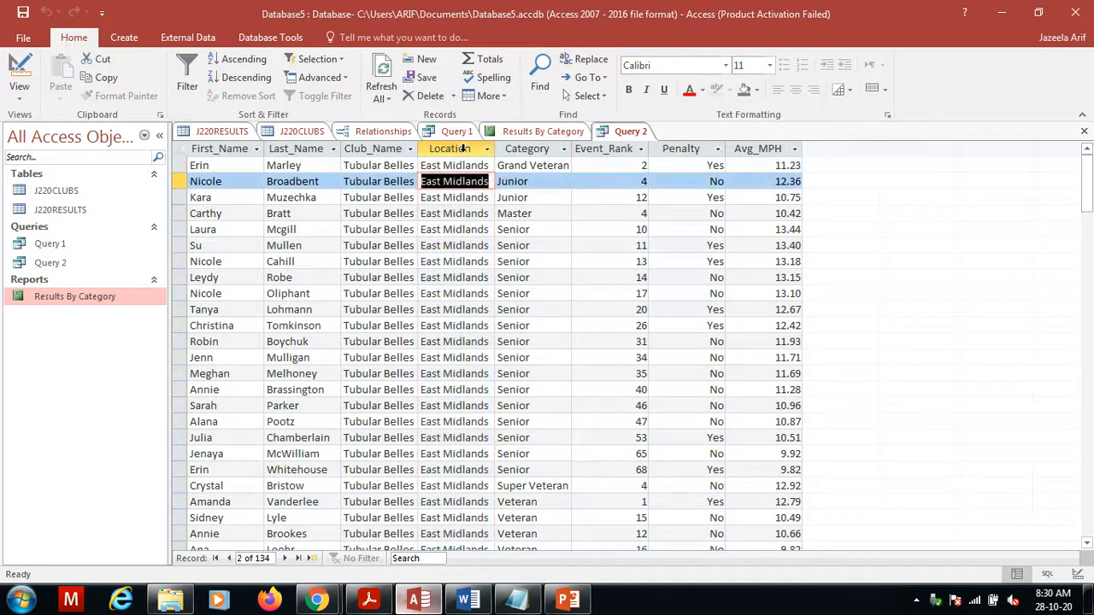
{"action": "key", "text": "Down"}
{"action": "key", "text": "Down"}
{"action": "key", "text": "Down"}
{"action": "key", "text": "Down"}
{"action": "key", "text": "Down"}
{"action": "key", "text": "Down"}
{"action": "key", "text": "Down"}
{"action": "key", "text": "Down"}
{"action": "key", "text": "Down"}
{"action": "key", "text": "Down"}
{"action": "key", "text": "Down"}
{"action": "key", "text": "Down"}
{"action": "key", "text": "Down"}
{"action": "key", "text": "Down"}
{"action": "key", "text": "Down"}
{"action": "key", "text": "Down"}
{"action": "key", "text": "Down"}
{"action": "key", "text": "Down"}
{"action": "key", "text": "Down"}
{"action": "key", "text": "Down"}
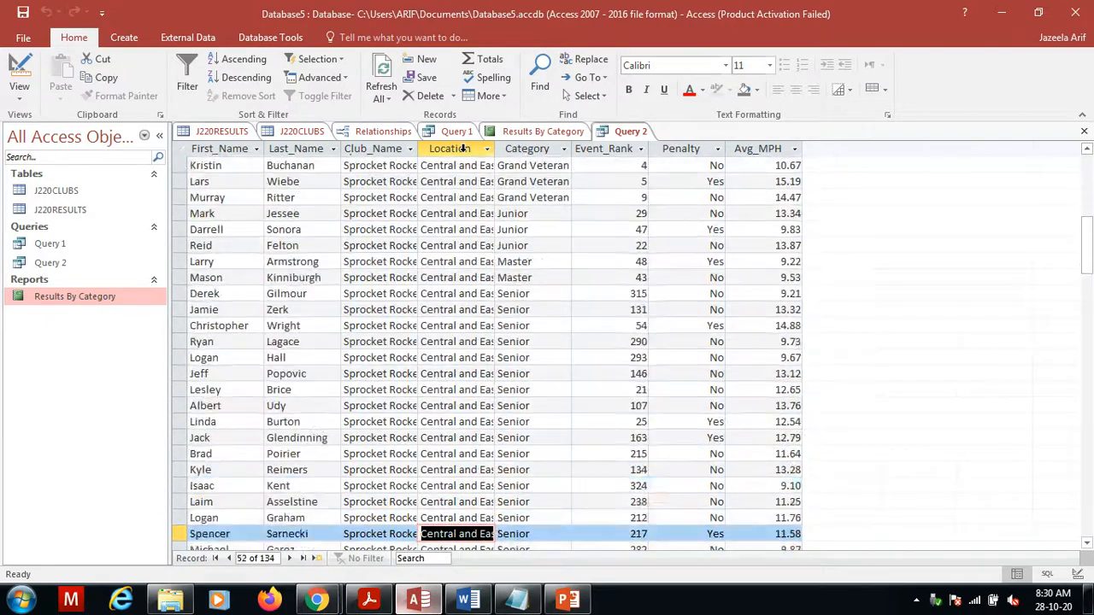
{"action": "key", "text": "Down"}
{"action": "key", "text": "Down"}
{"action": "key", "text": "Down"}
{"action": "key", "text": "Down"}
{"action": "key", "text": "Down"}
{"action": "key", "text": "Down"}
{"action": "key", "text": "Down"}
{"action": "key", "text": "Down"}
{"action": "key", "text": "Down"}
{"action": "key", "text": "Down"}
{"action": "key", "text": "Down"}
{"action": "key", "text": "Down"}
{"action": "key", "text": "Down"}
{"action": "key", "text": "Down"}
{"action": "key", "text": "Down"}
{"action": "key", "text": "Down"}
{"action": "key", "text": "Down"}
{"action": "key", "text": "Down"}
{"action": "key", "text": "Down"}
{"action": "key", "text": "Down"}
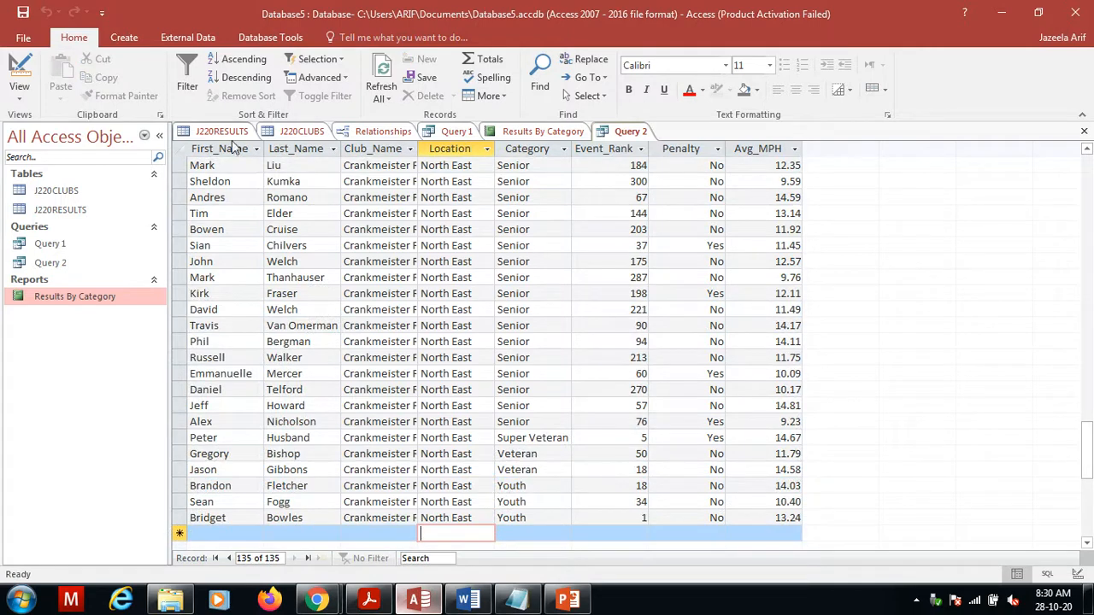
- Copy the word Senior from task 23 in the exam paper and paste it as the Category criterion in the Query 2 design in Access
{"action": "left_click", "coordinate": [19, 73]}
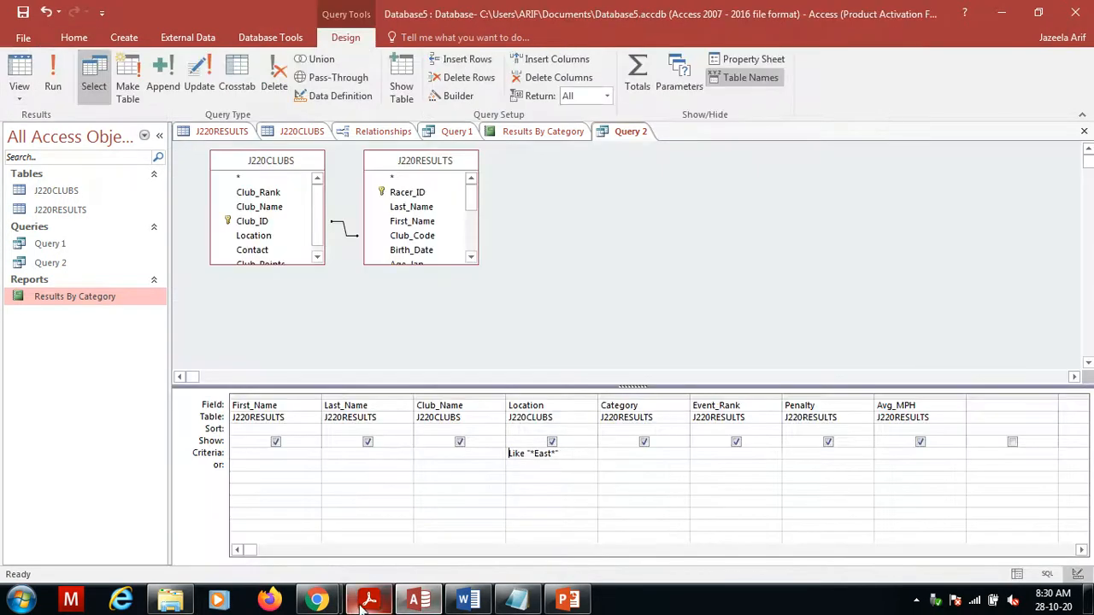
{"action": "key", "text": "alt+Tab"}
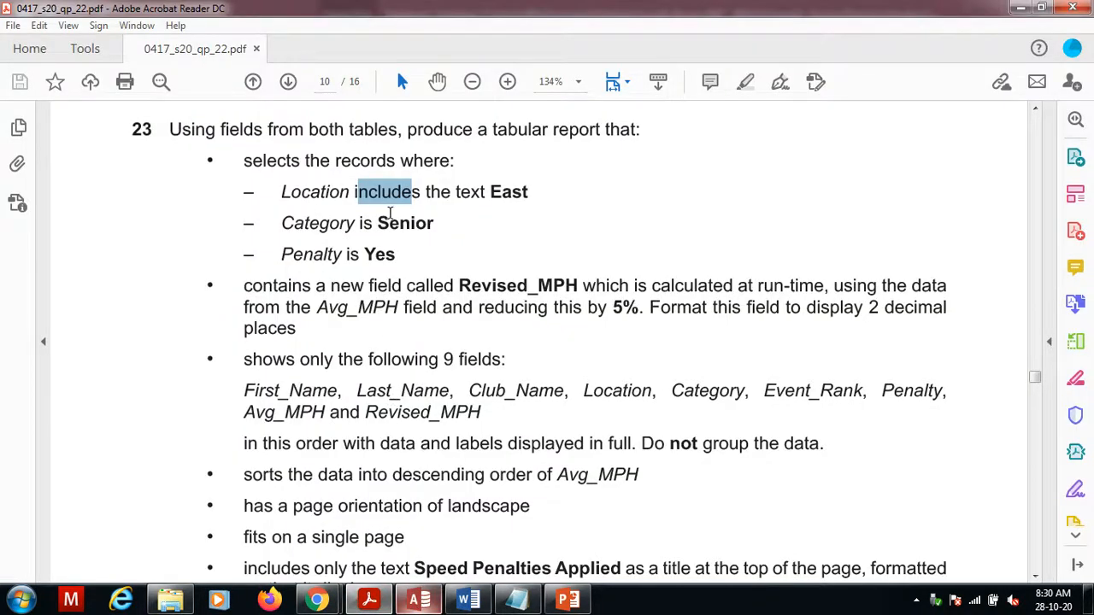
{"action": "left_click_drag", "start_coordinate": [390, 223], "coordinate": [435, 225]}
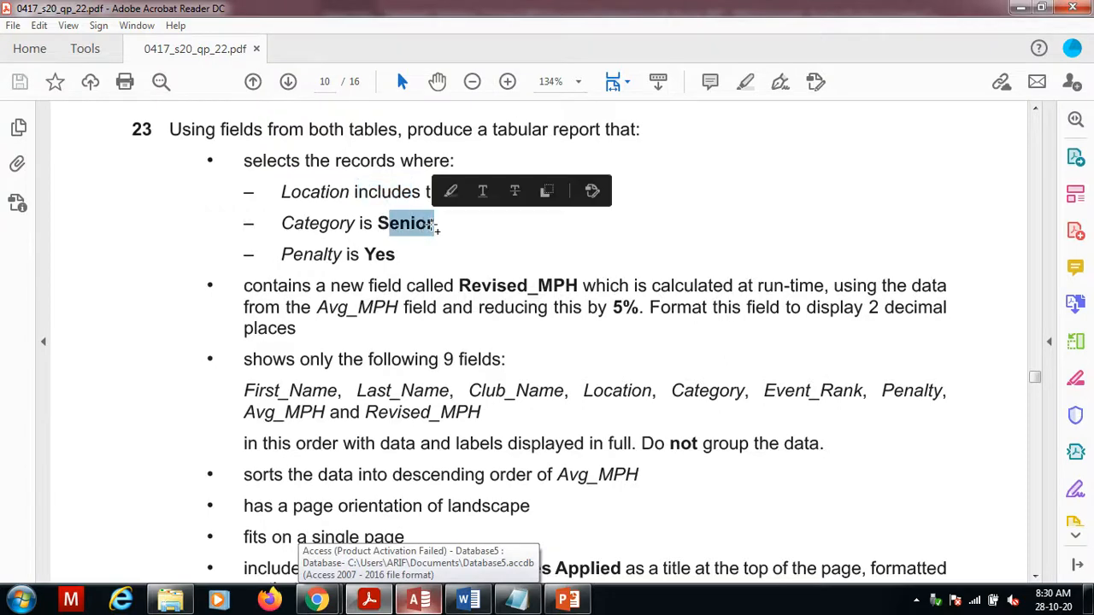
{"action": "left_click", "coordinate": [382, 223]}
{"action": "left_click_drag", "start_coordinate": [432, 223], "coordinate": [438, 223]}
{"action": "key", "text": "ctrl+c"}
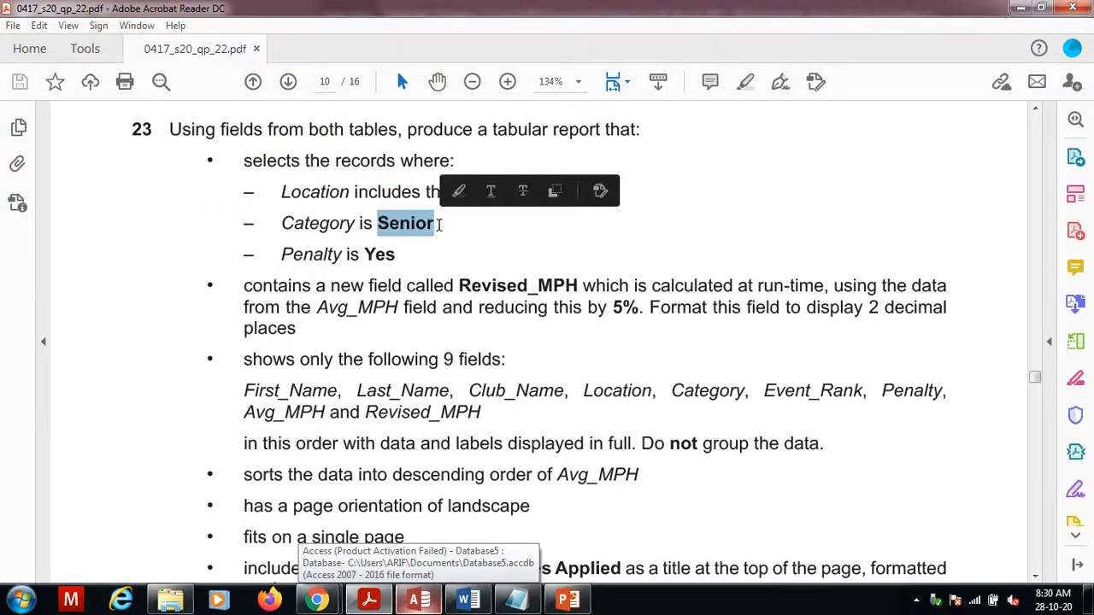
{"action": "left_click", "coordinate": [428, 602]}
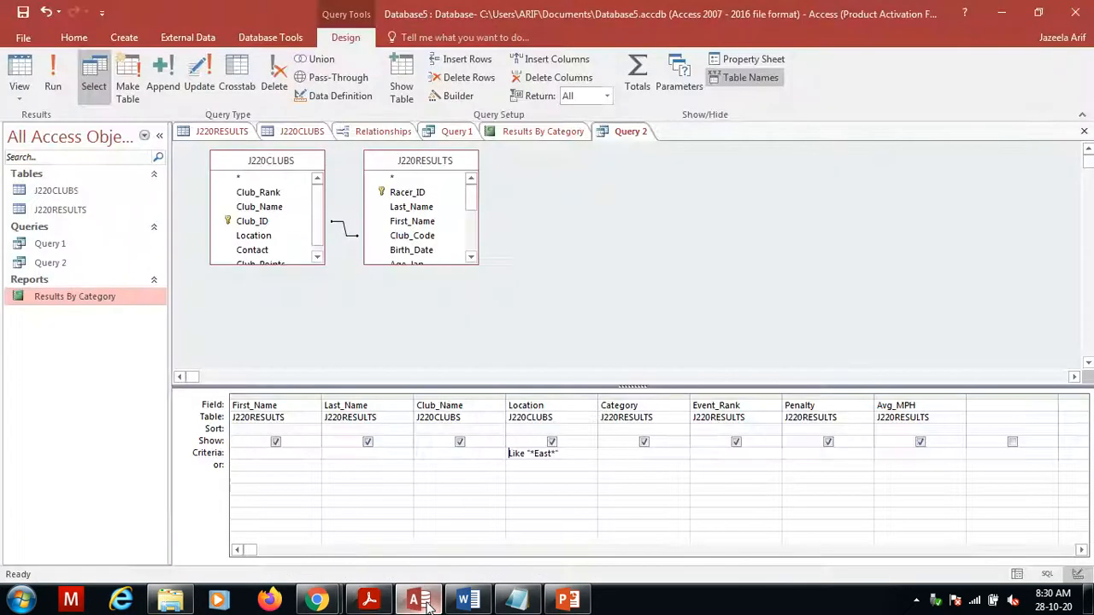
{"action": "left_click", "coordinate": [660, 456]}
{"action": "key", "text": "ctrl+v"}
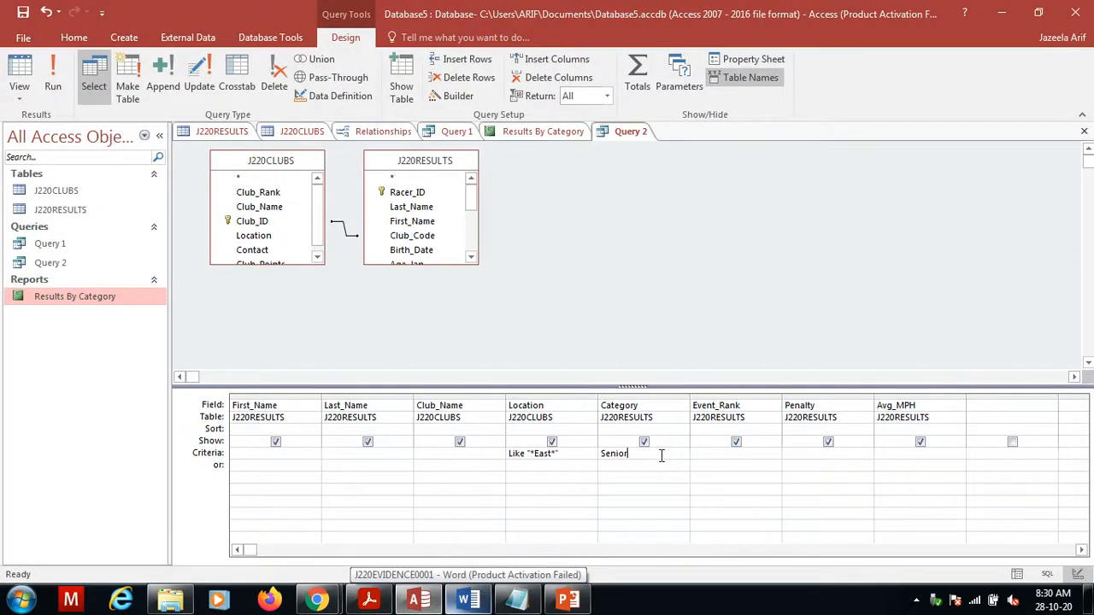
- Run Query 2, inspect the Category column and check the Penalty criterion in the exam paper before returning to Access
{"action": "left_click", "coordinate": [52, 81]}
{"action": "left_click", "coordinate": [557, 151]}
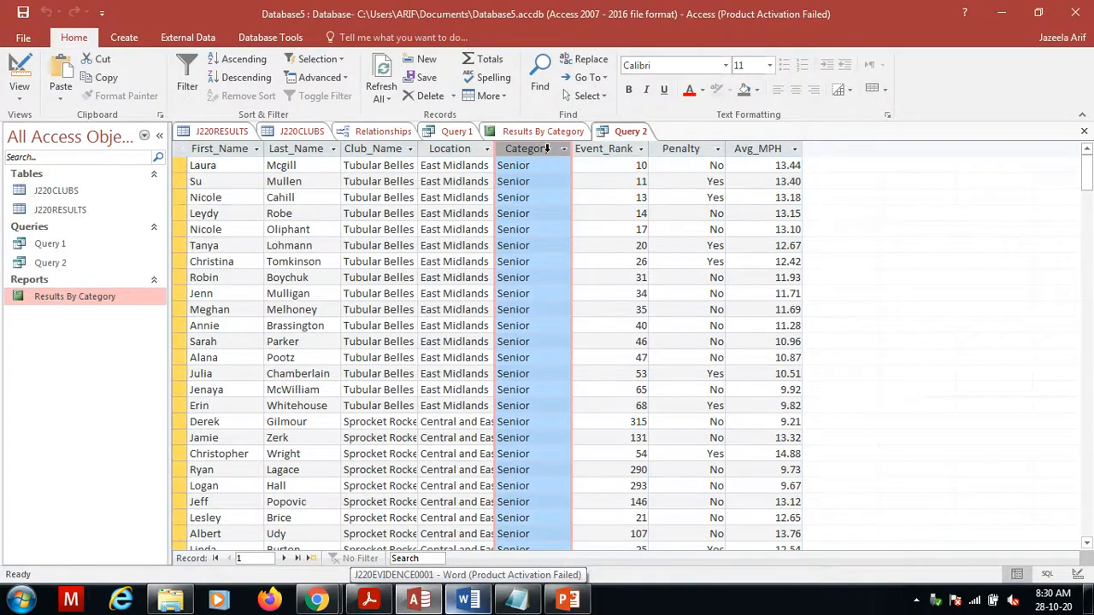
{"action": "left_click", "coordinate": [369, 600]}
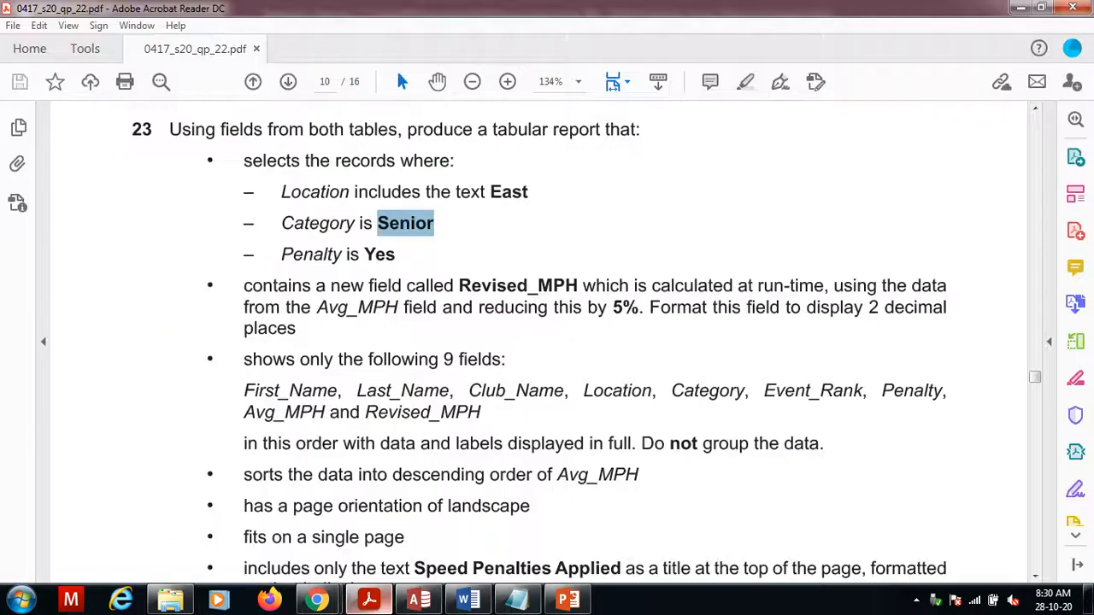
{"action": "left_click", "coordinate": [370, 600]}
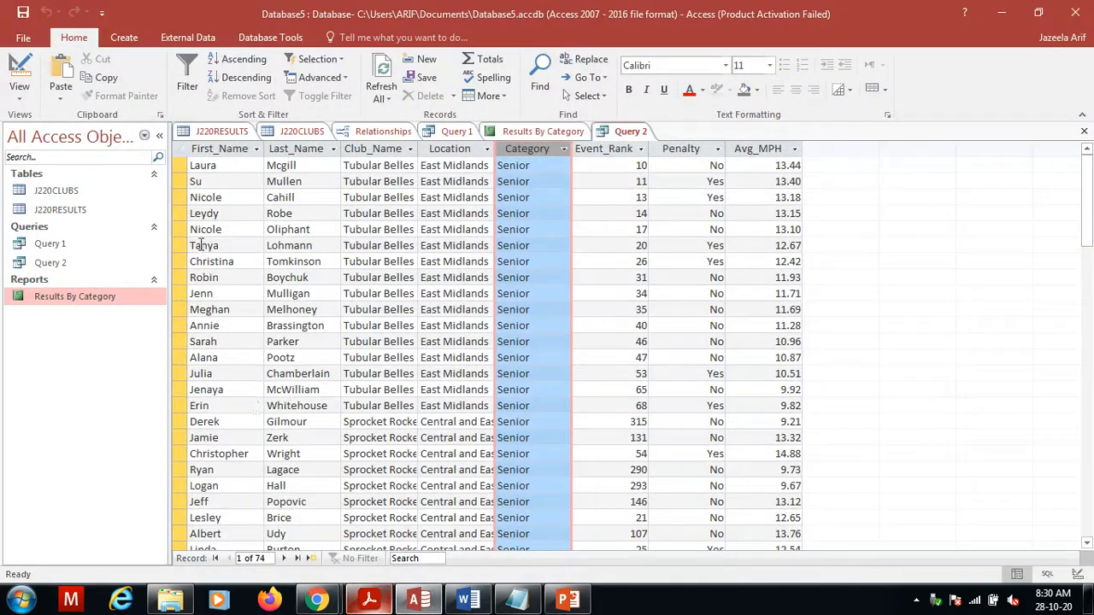
- Set the Penalty criterion to yes in the query design and run Query 2
{"action": "left_click", "coordinate": [19, 75]}
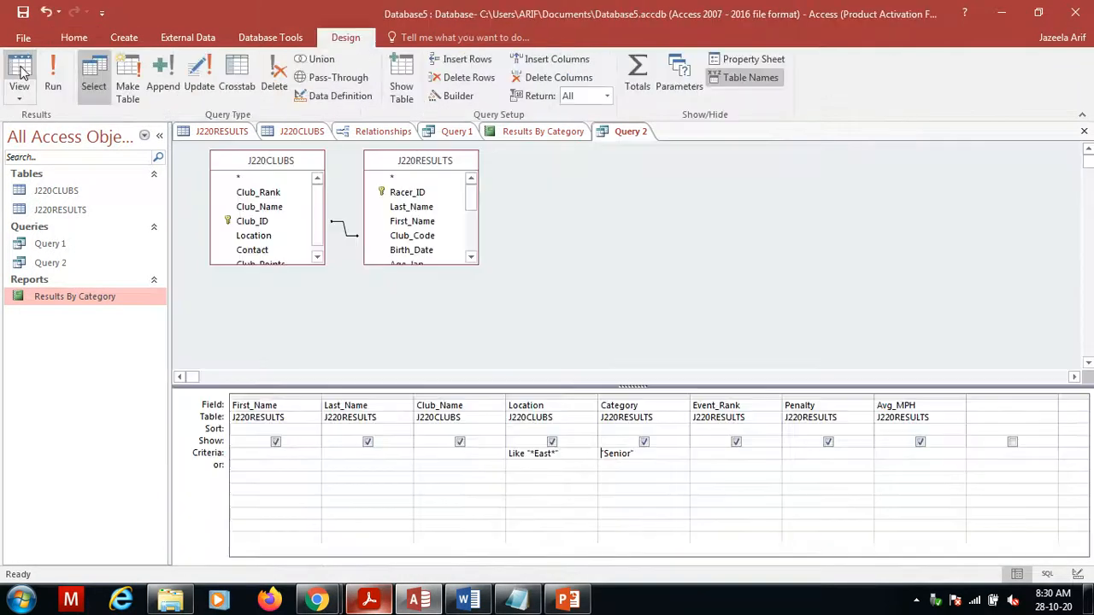
{"action": "left_click", "coordinate": [824, 457]}
{"action": "type", "text": "yes"}
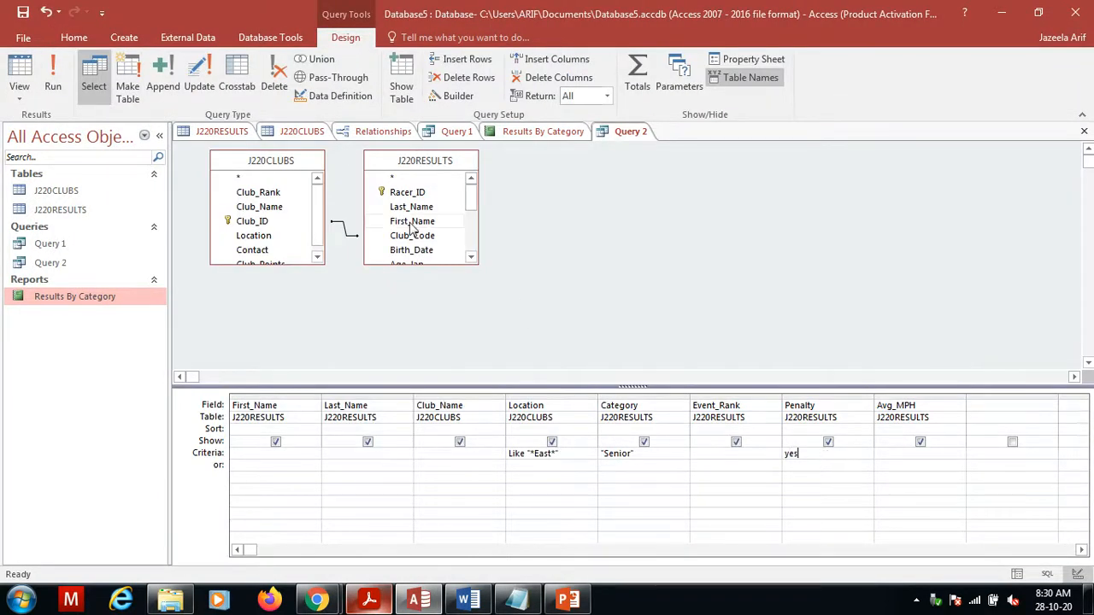
{"action": "left_click", "coordinate": [52, 77]}
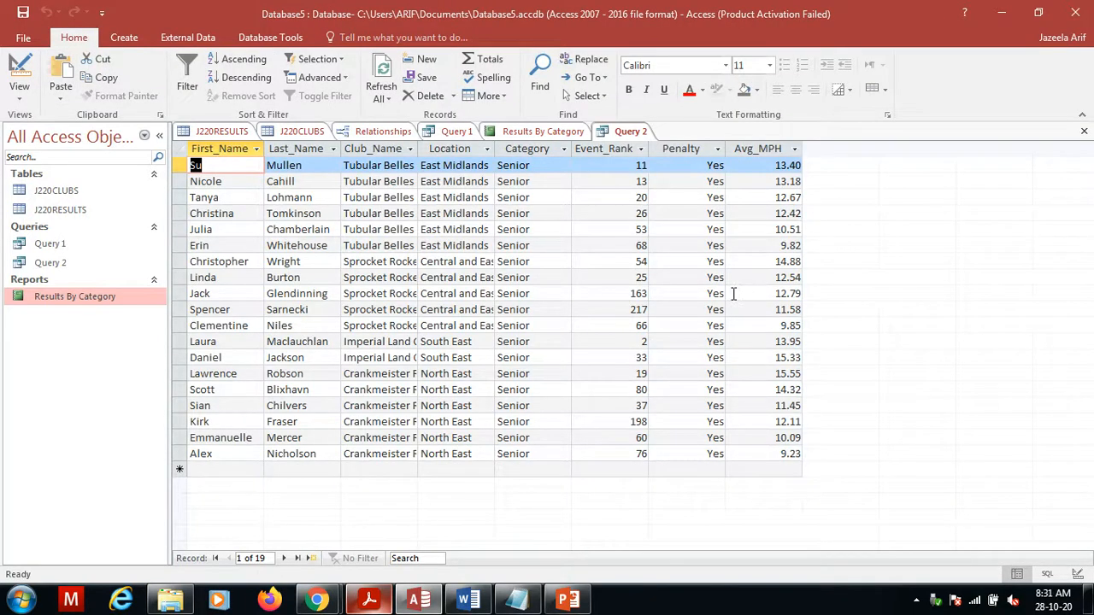
- Review the task 23 requirement for the calculated Revised_MPH field in the exam paper and return to Access
{"action": "left_click", "coordinate": [317, 600]}
{"action": "left_click", "coordinate": [369, 600]}
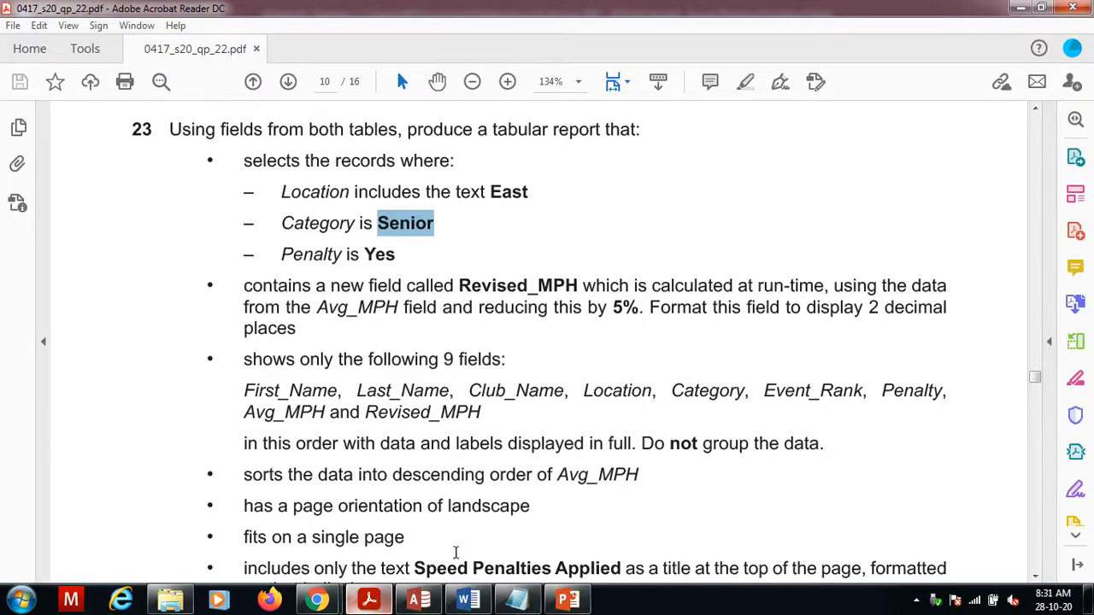
{"action": "left_click", "coordinate": [419, 600]}
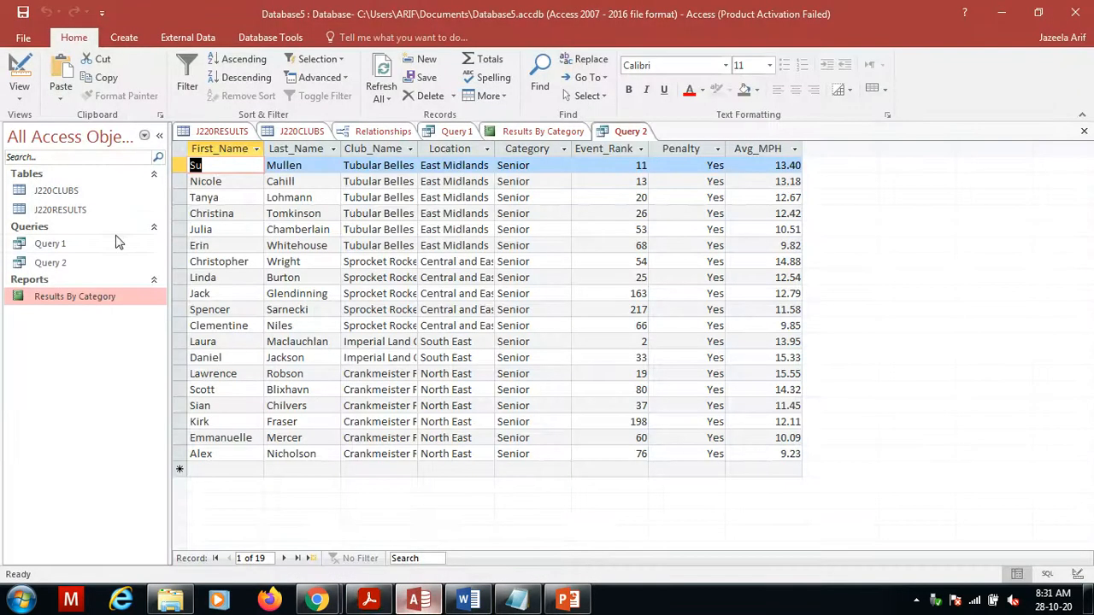
- Add the calculated field Revised_MPH:[Avg_MPH]*0.95 to the empty column after Avg_MPH with the Expression Builder, consulting the exam paper for the reduction
{"action": "left_click", "coordinate": [32, 70]}
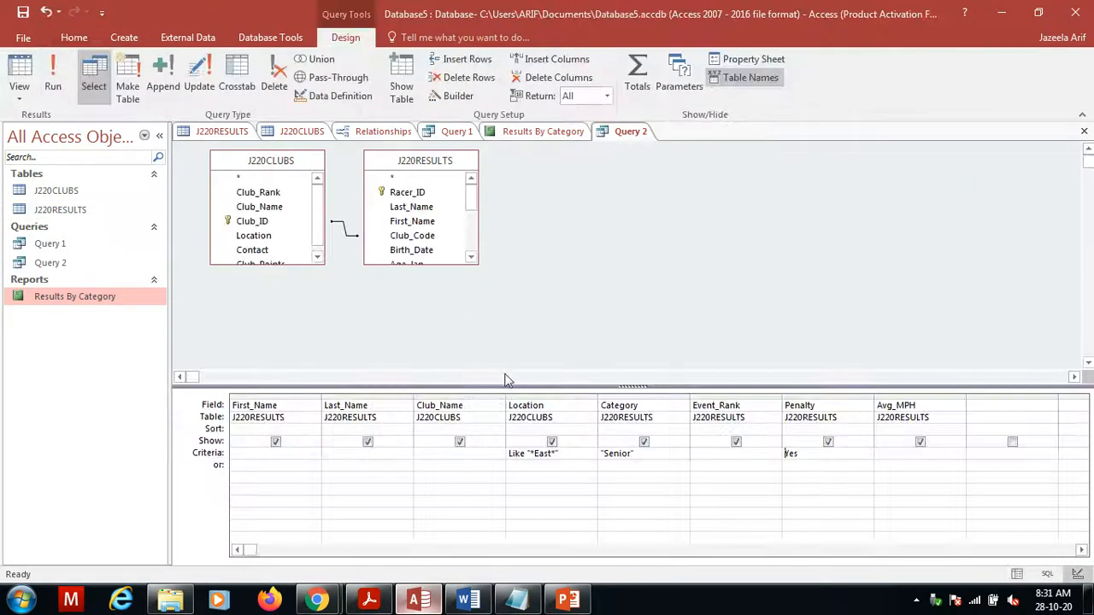
{"action": "left_click", "coordinate": [996, 408]}
{"action": "left_click", "coordinate": [451, 97]}
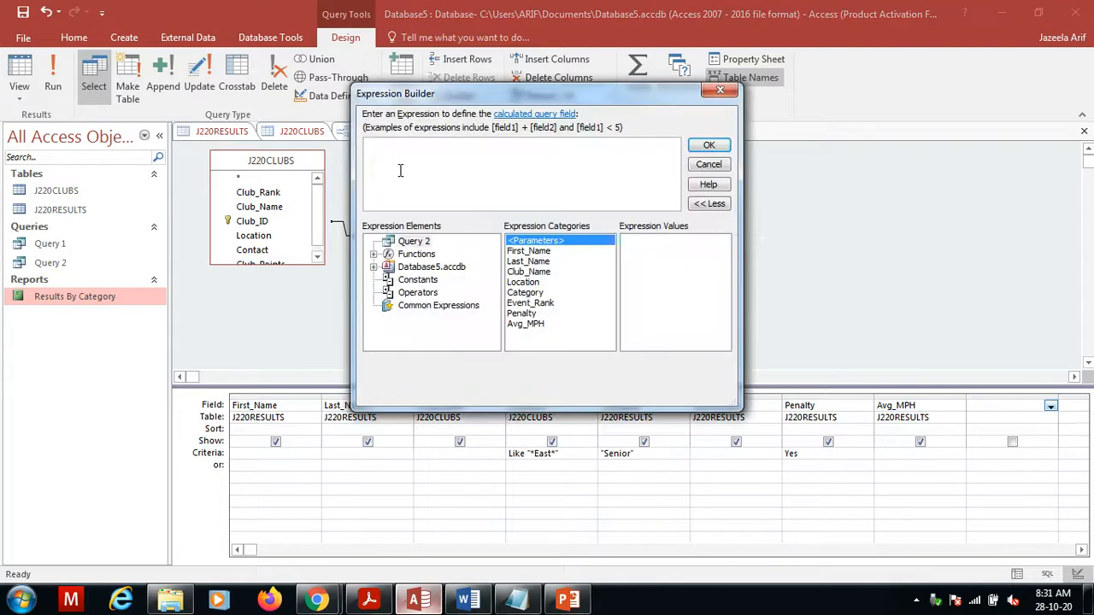
{"action": "type", "text": "Revised_MPH:[Avg_MPH"}
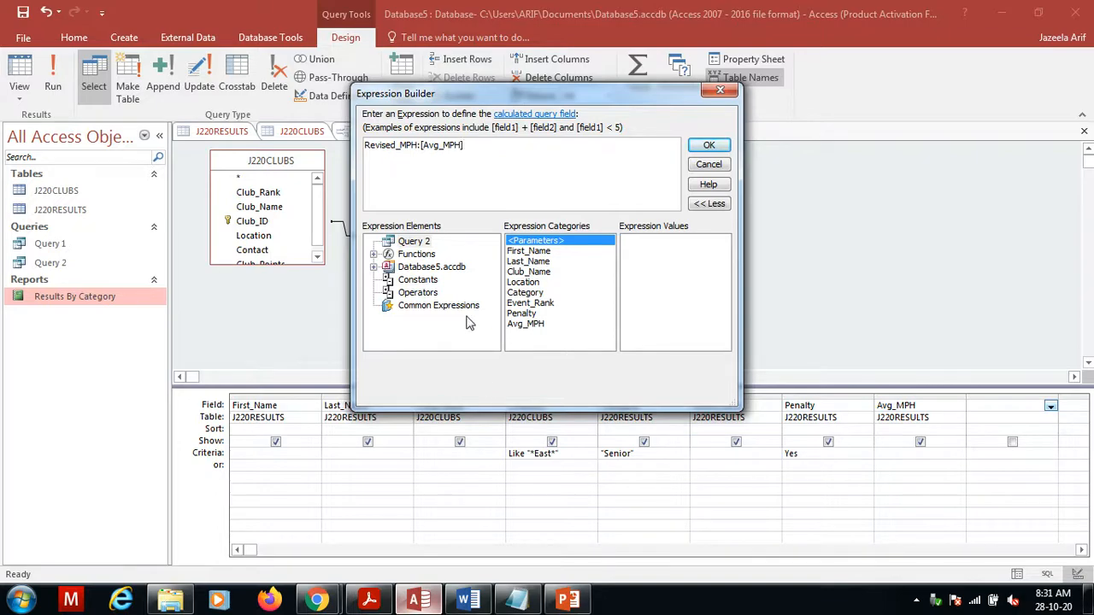
{"action": "left_click", "coordinate": [370, 601]}
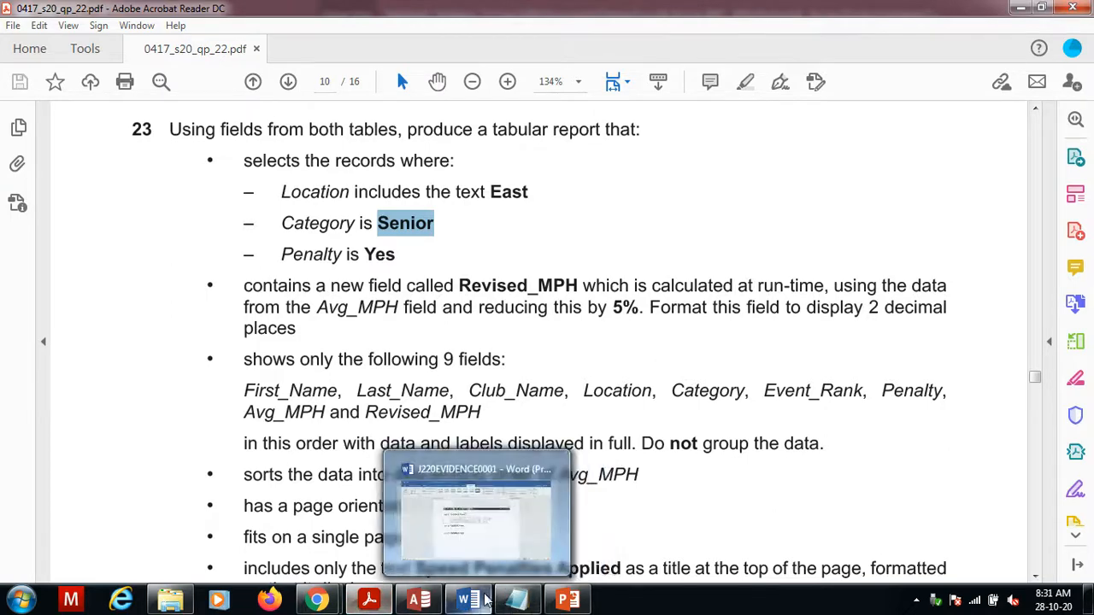
{"action": "mouse_move", "coordinate": [544, 605]}
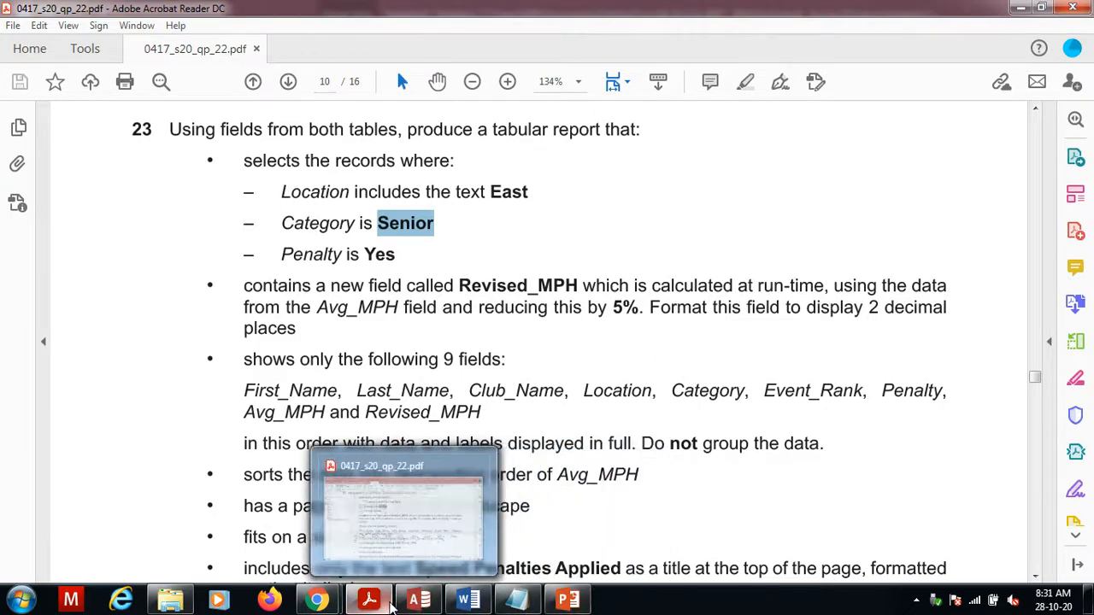
{"action": "left_click", "coordinate": [420, 601]}
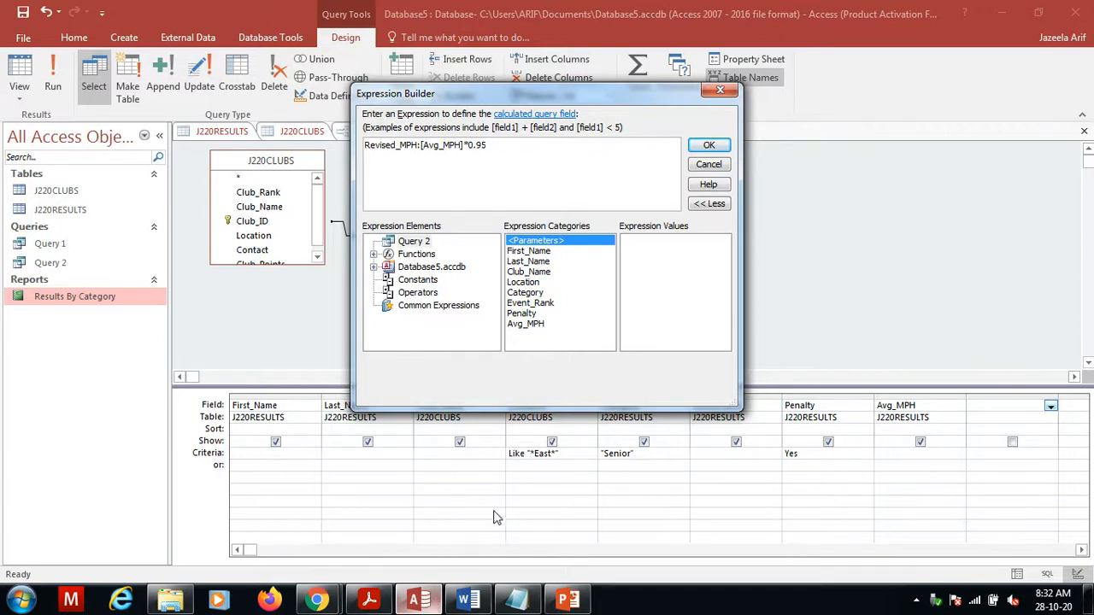
{"action": "left_click", "coordinate": [708, 146]}
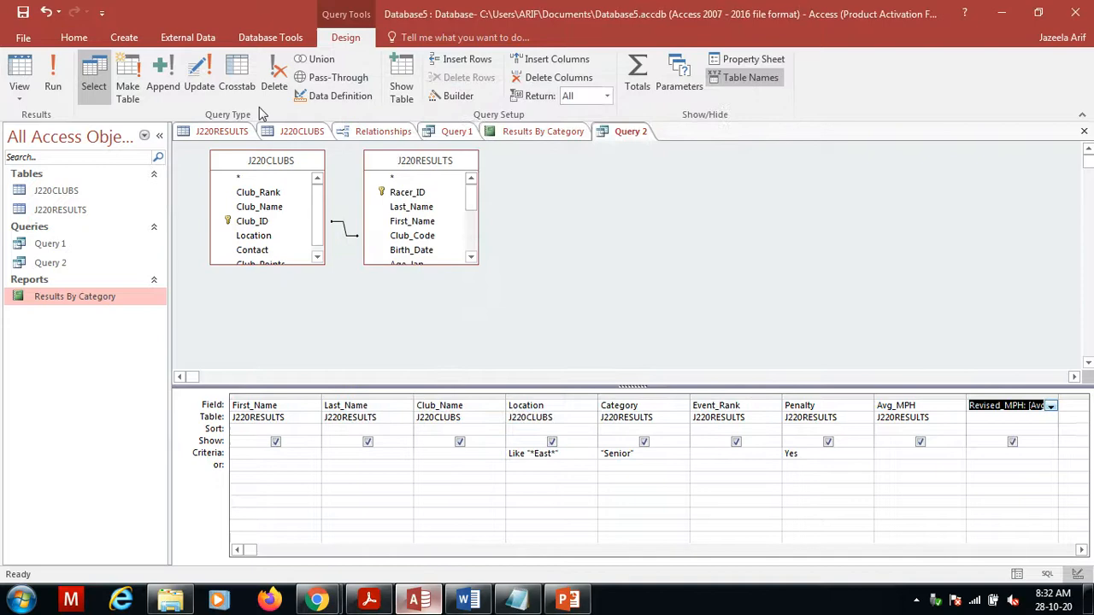
- Run Query 2 to examine the Revised_MPH values and check the field's decimal places requirement in the exam paper
{"action": "left_click", "coordinate": [53, 79]}
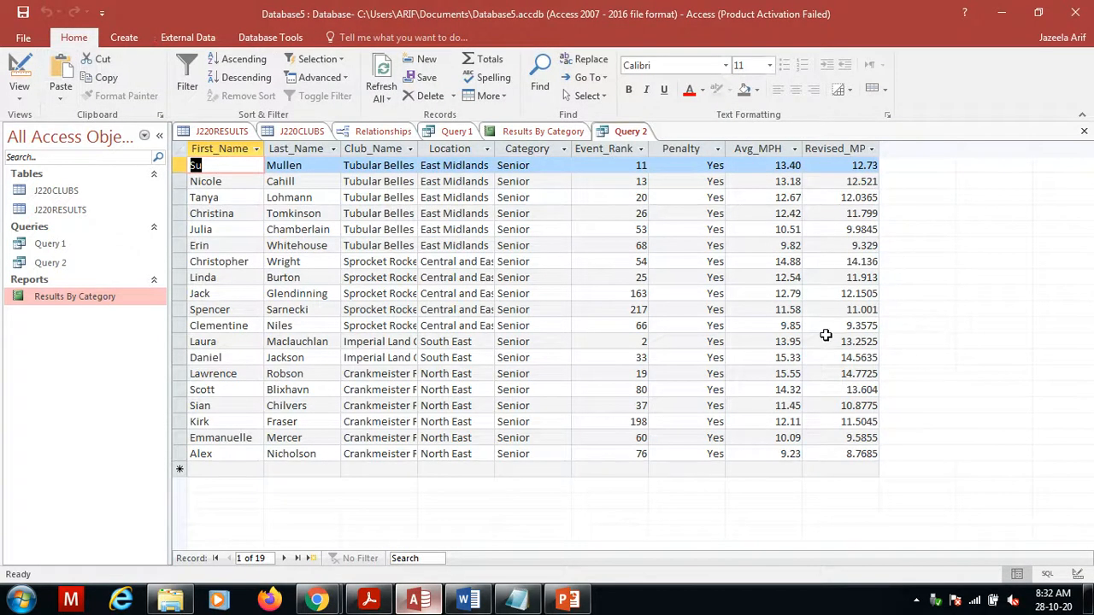
{"action": "left_click", "coordinate": [18, 73]}
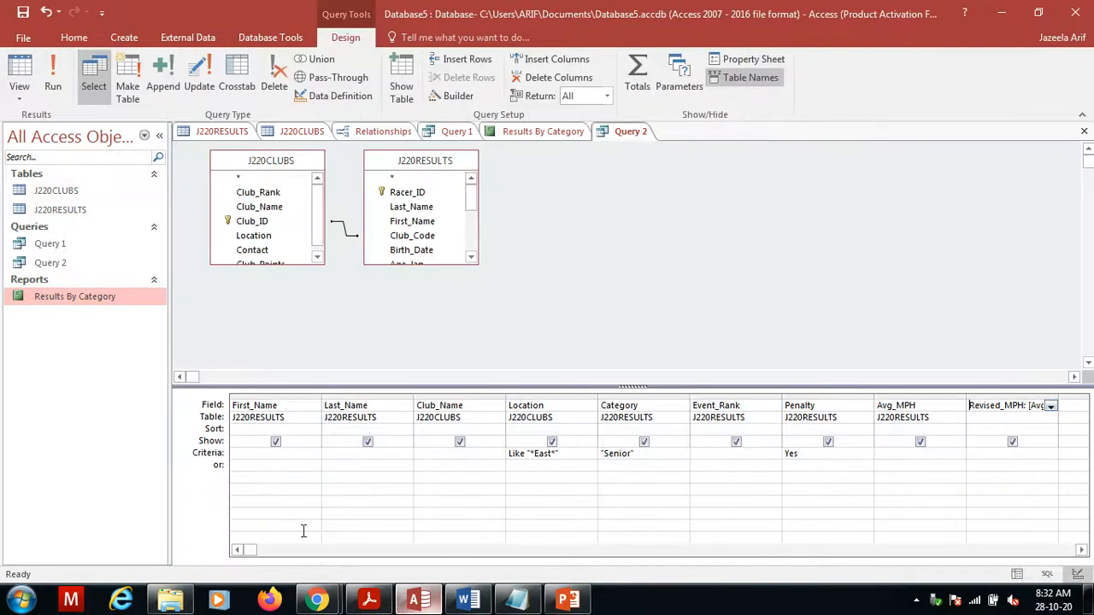
{"action": "left_click", "coordinate": [369, 601]}
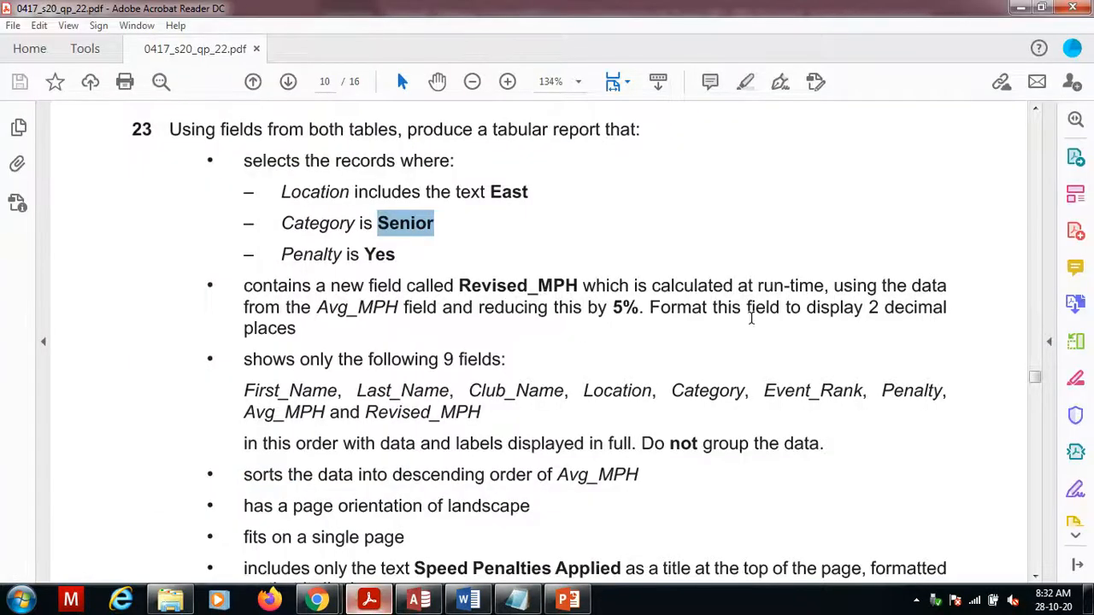
{"action": "left_click", "coordinate": [419, 601]}
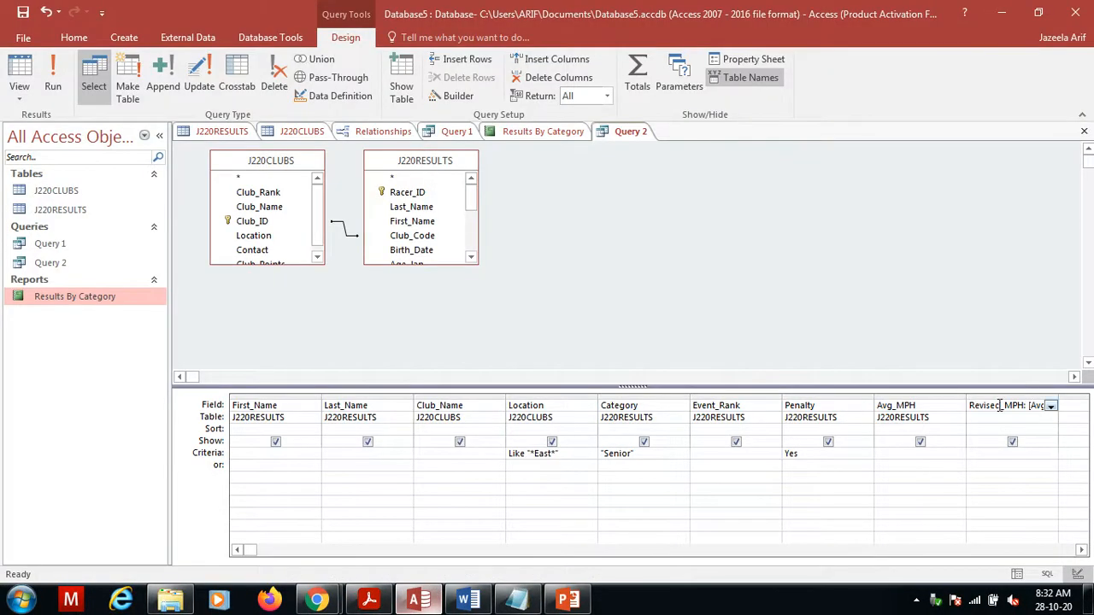
- Set the Revised_MPH field properties to 2 decimal places and the Fixed format
{"action": "left_click", "coordinate": [732, 59]}
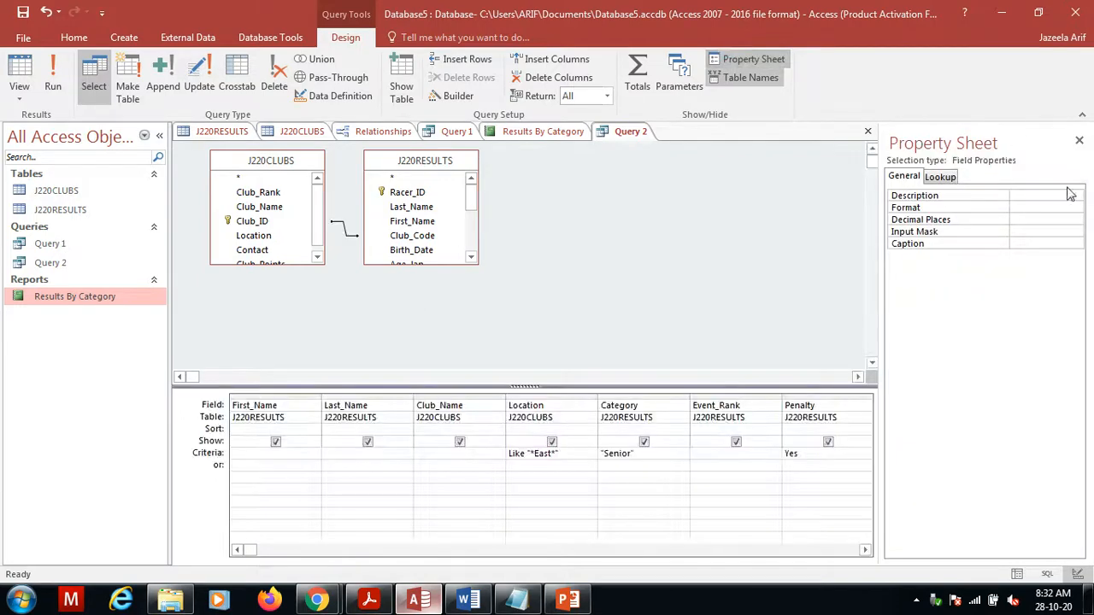
{"action": "left_click", "coordinate": [1053, 219]}
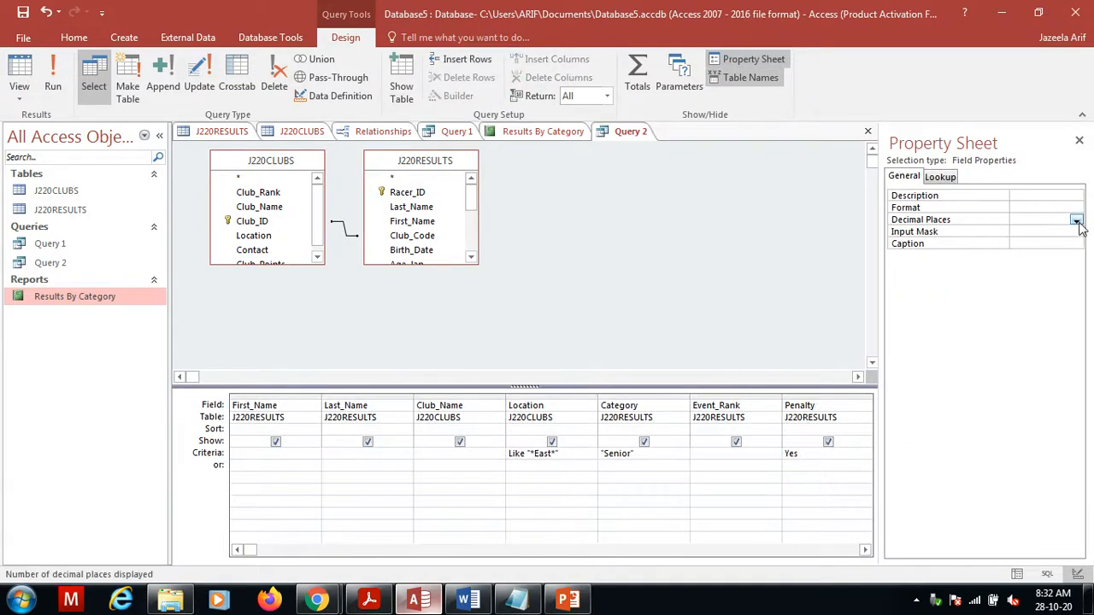
{"action": "left_click", "coordinate": [1076, 220]}
{"action": "left_click", "coordinate": [1034, 264]}
{"action": "left_click", "coordinate": [1040, 207]}
{"action": "left_click", "coordinate": [1077, 208]}
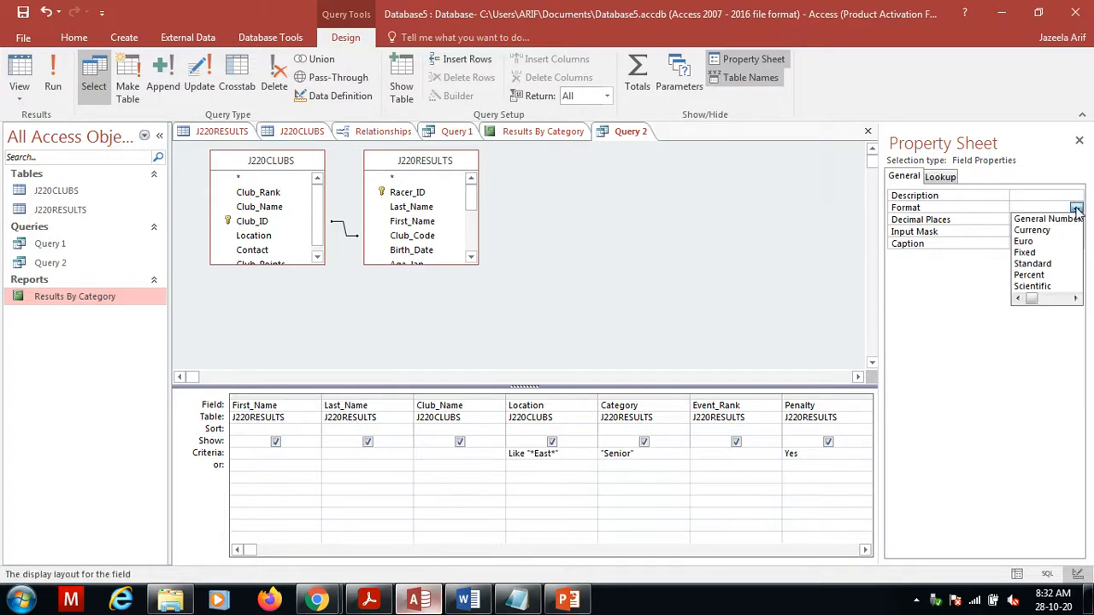
{"action": "left_click", "coordinate": [1046, 254]}
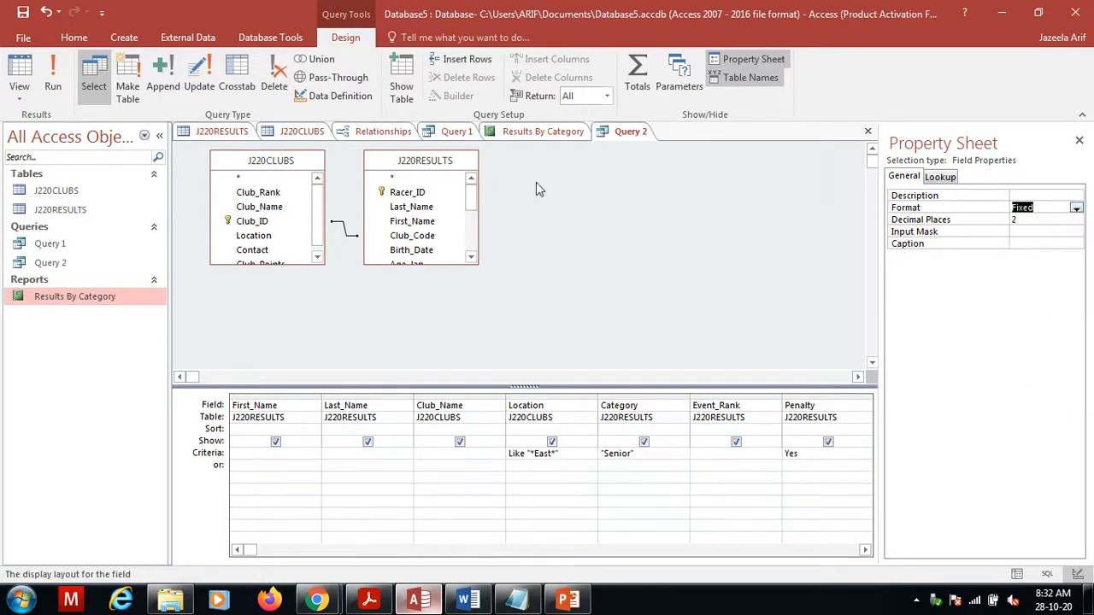
- Run Query 2 to examine the formatted Revised_MPH values, and check the task 23 report requirements in the exam paper
{"action": "left_click", "coordinate": [47, 86]}
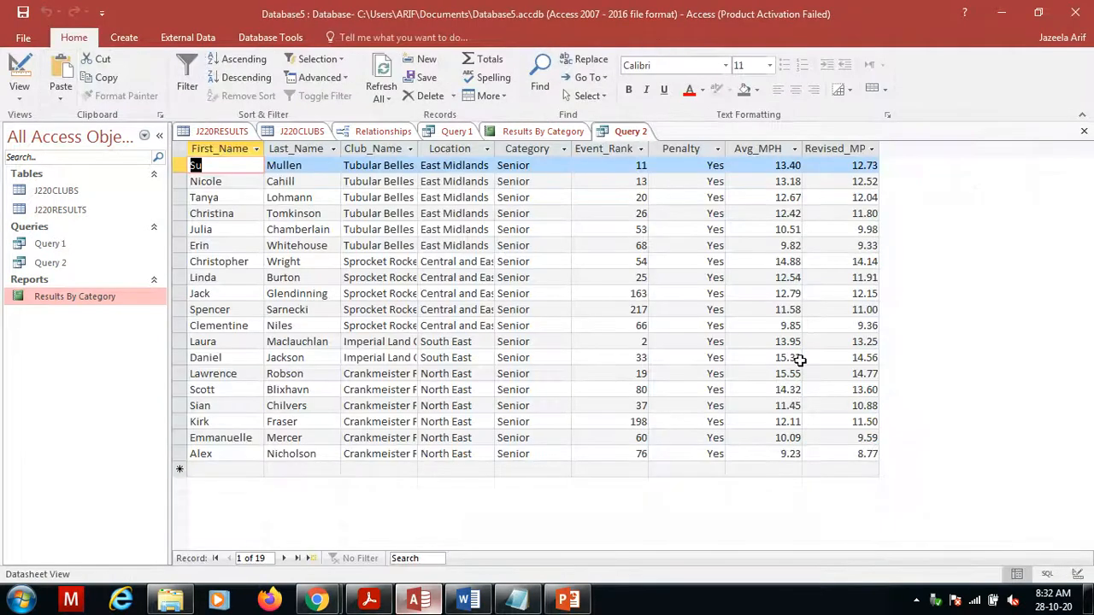
{"action": "left_click", "coordinate": [389, 603]}
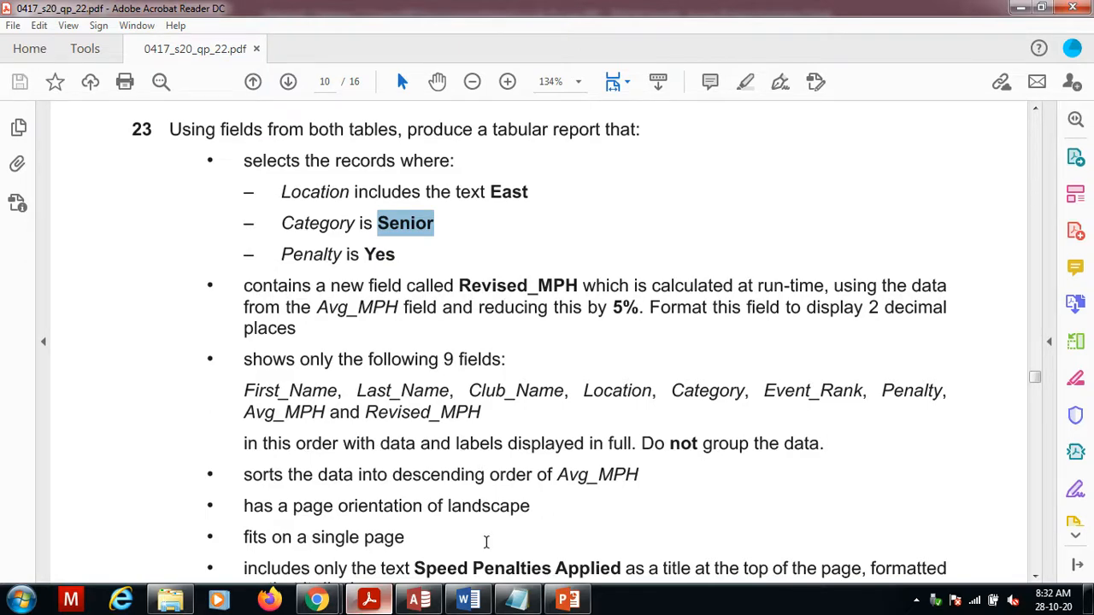
{"action": "left_click", "coordinate": [417, 599]}
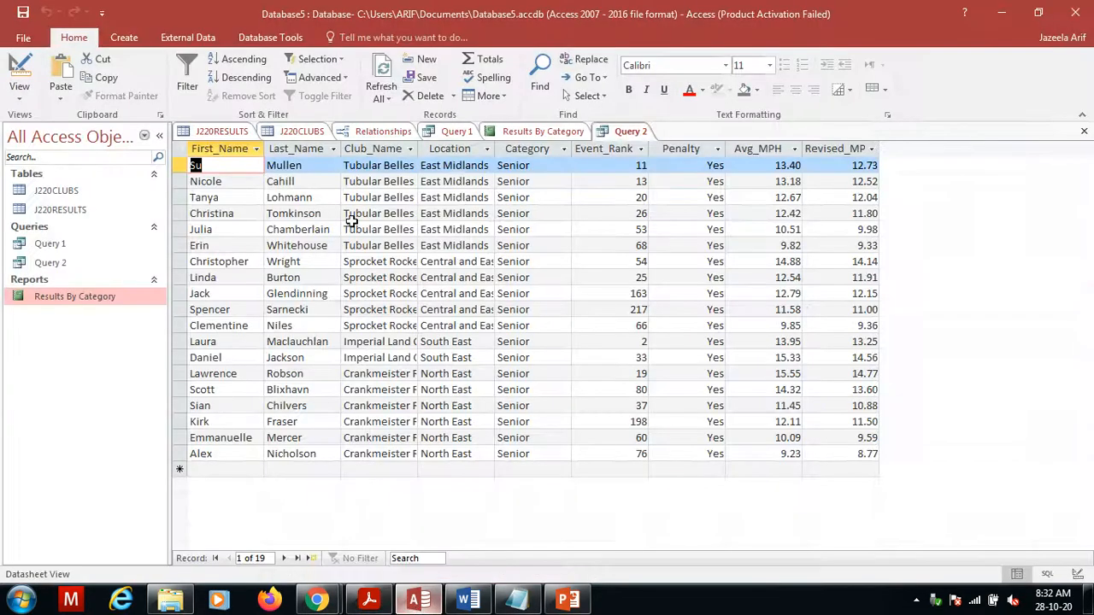
- Start a Report Wizard report based on Query 2, saving the query, and include all of its fields
{"action": "left_click", "coordinate": [124, 37]}
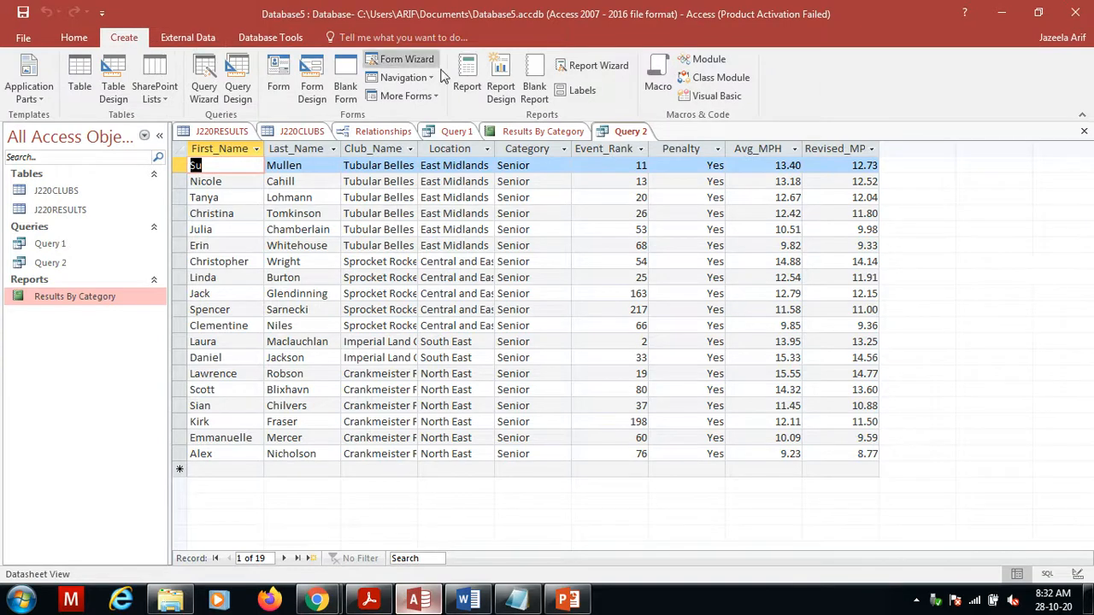
{"action": "left_click", "coordinate": [588, 67]}
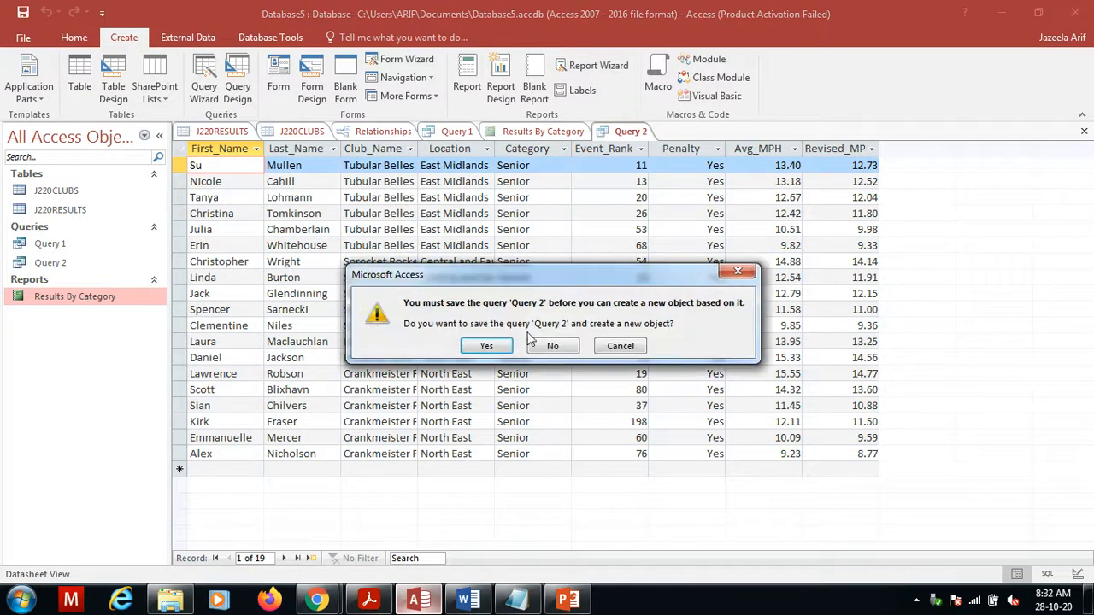
{"action": "left_click", "coordinate": [483, 349]}
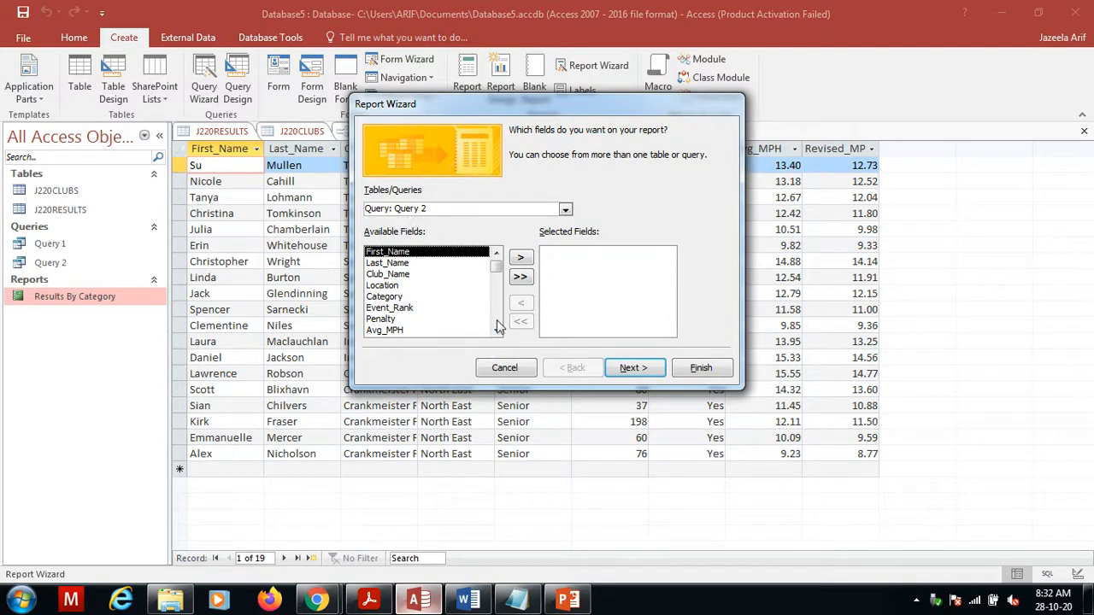
{"action": "left_click", "coordinate": [520, 277]}
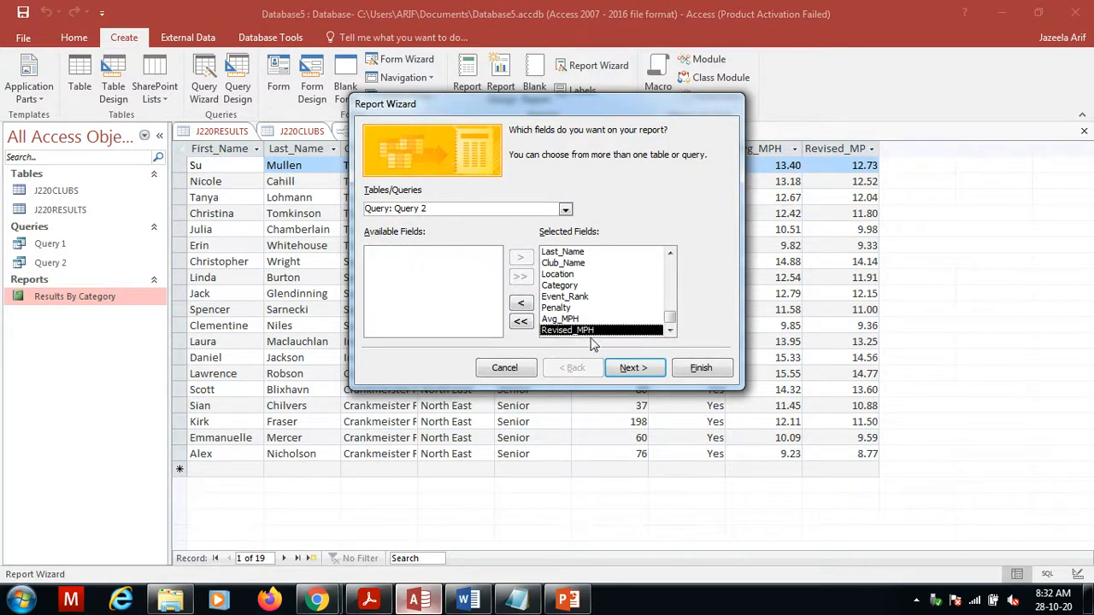
- Accept the data view by J220RESULTS and continue without any grouping levels or sort order
{"action": "left_click", "coordinate": [629, 373]}
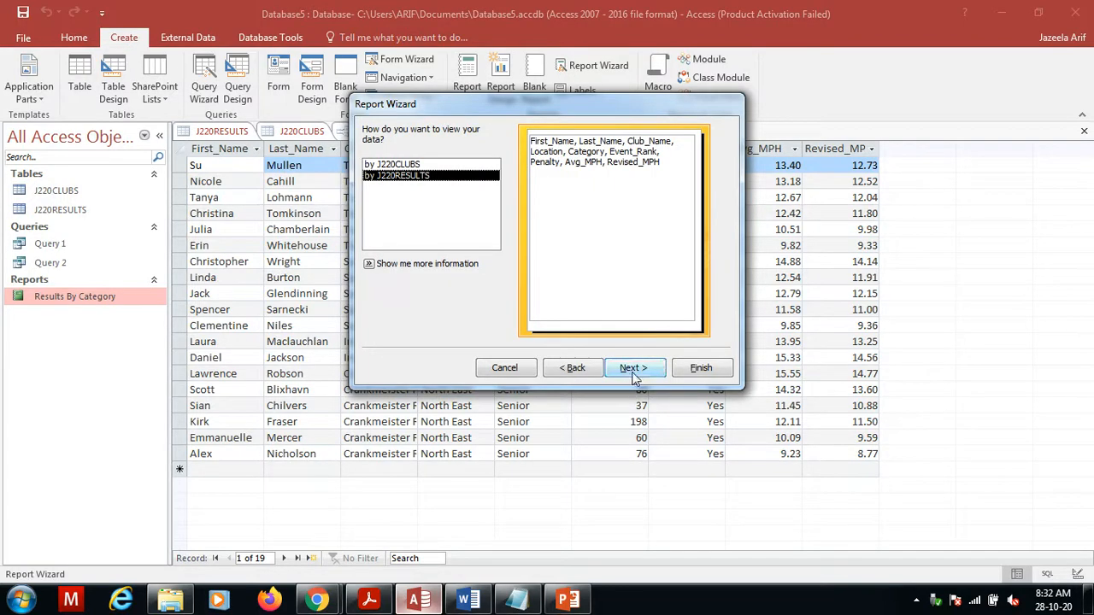
{"action": "left_click", "coordinate": [633, 378]}
{"action": "left_click", "coordinate": [634, 378]}
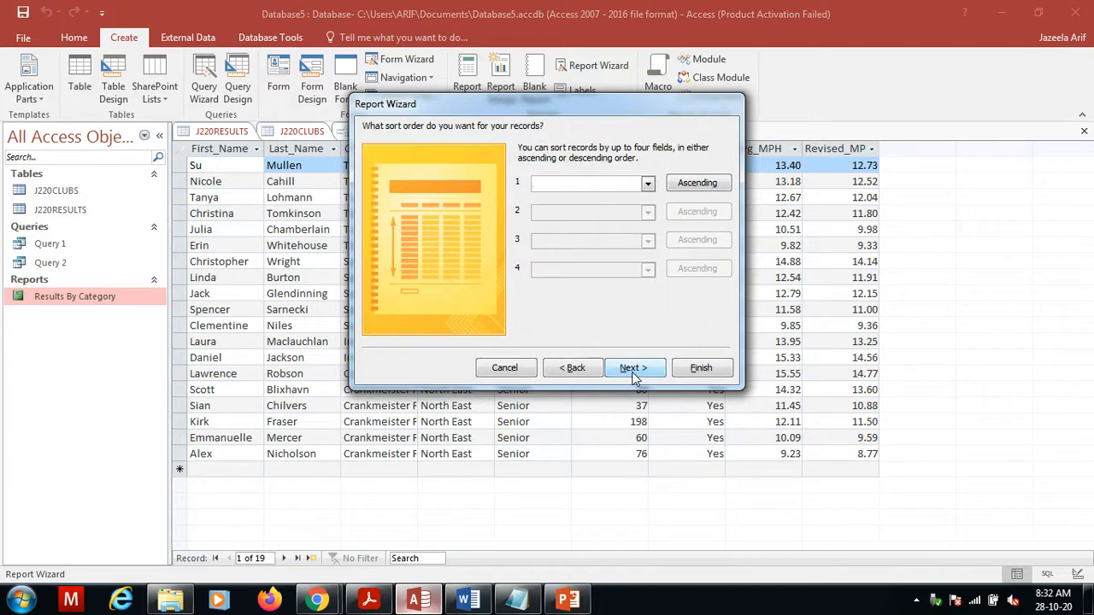
{"action": "left_click", "coordinate": [633, 378]}
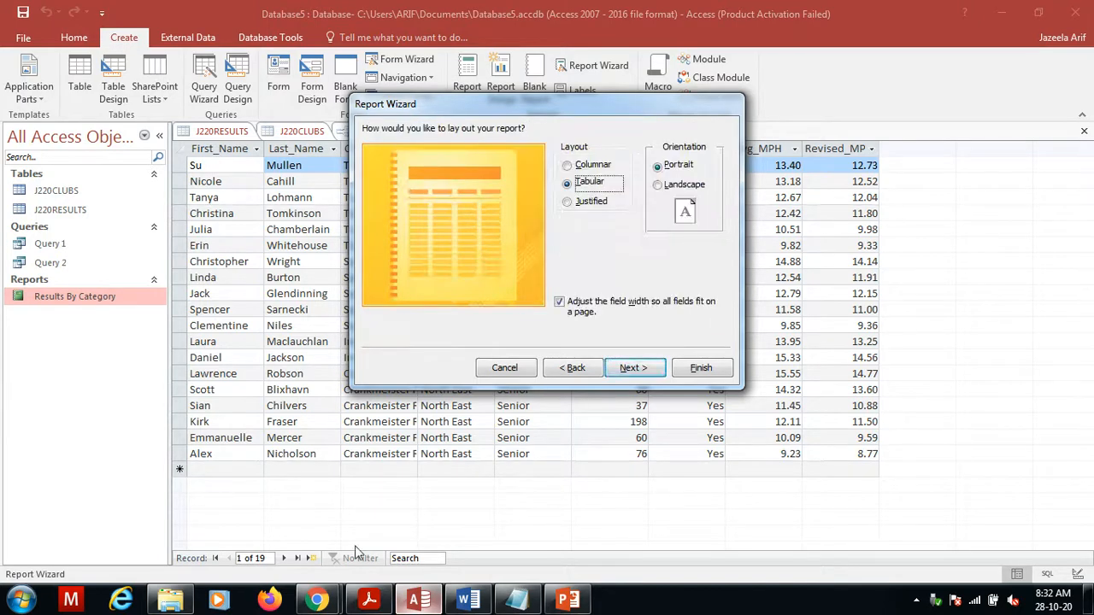
- Check the required page orientation in the exam paper and set the tabular report to Landscape
{"action": "left_click", "coordinate": [370, 600]}
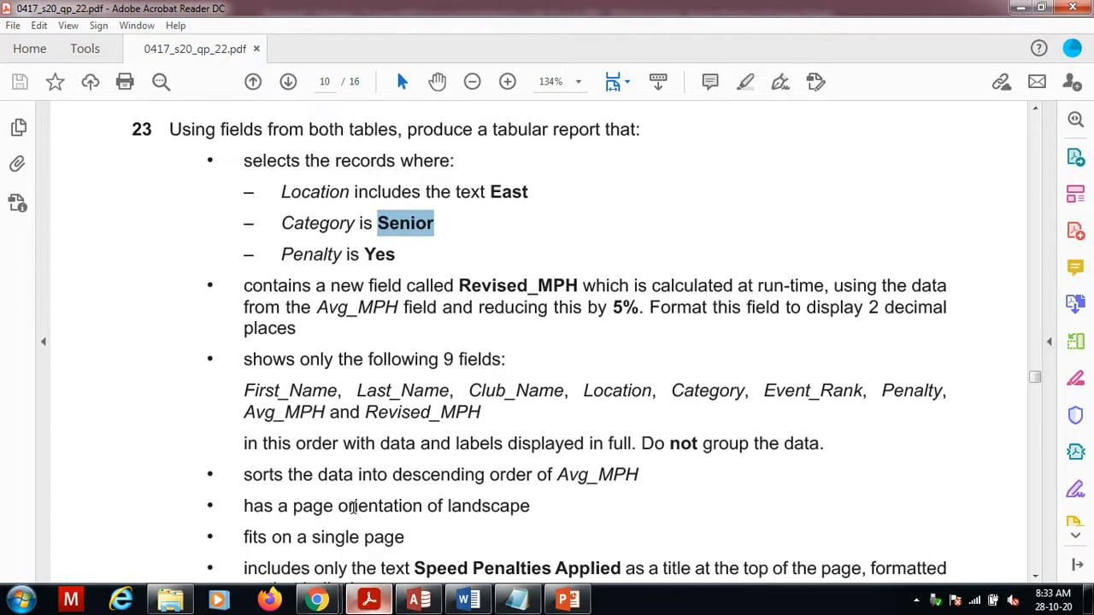
{"action": "left_click_drag", "start_coordinate": [353, 507], "coordinate": [491, 511]}
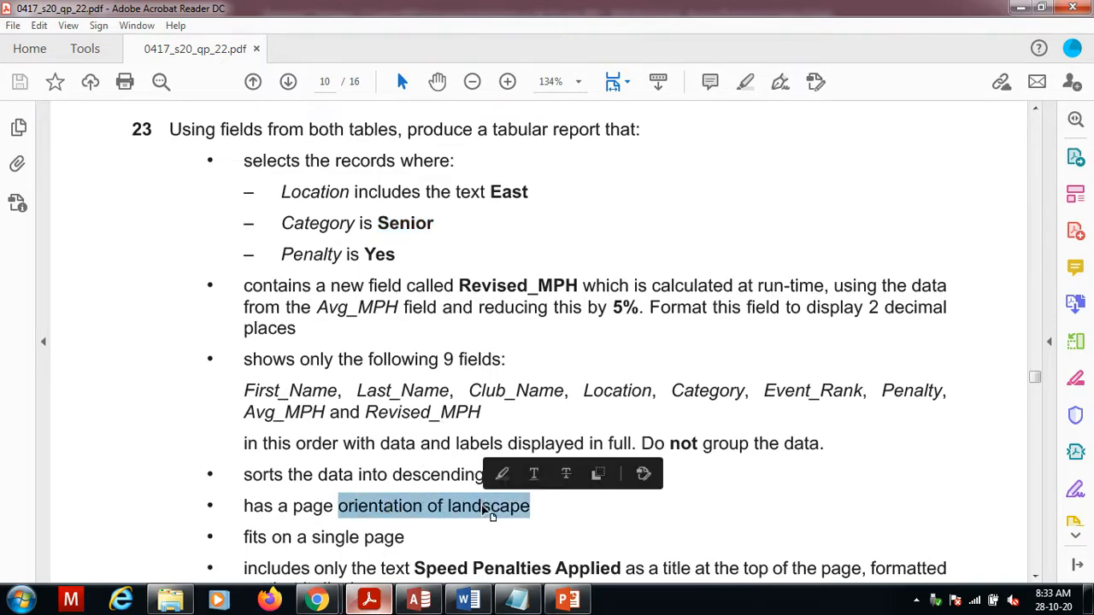
{"action": "left_click", "coordinate": [420, 601]}
{"action": "left_click", "coordinate": [672, 185]}
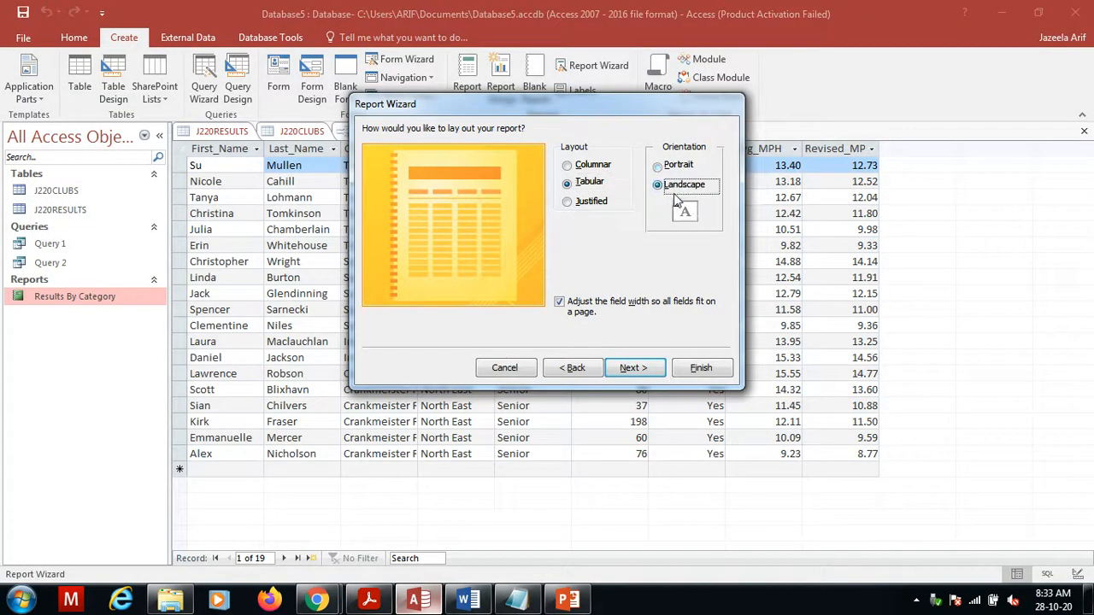
{"action": "left_click", "coordinate": [567, 306]}
{"action": "left_click", "coordinate": [633, 368]}
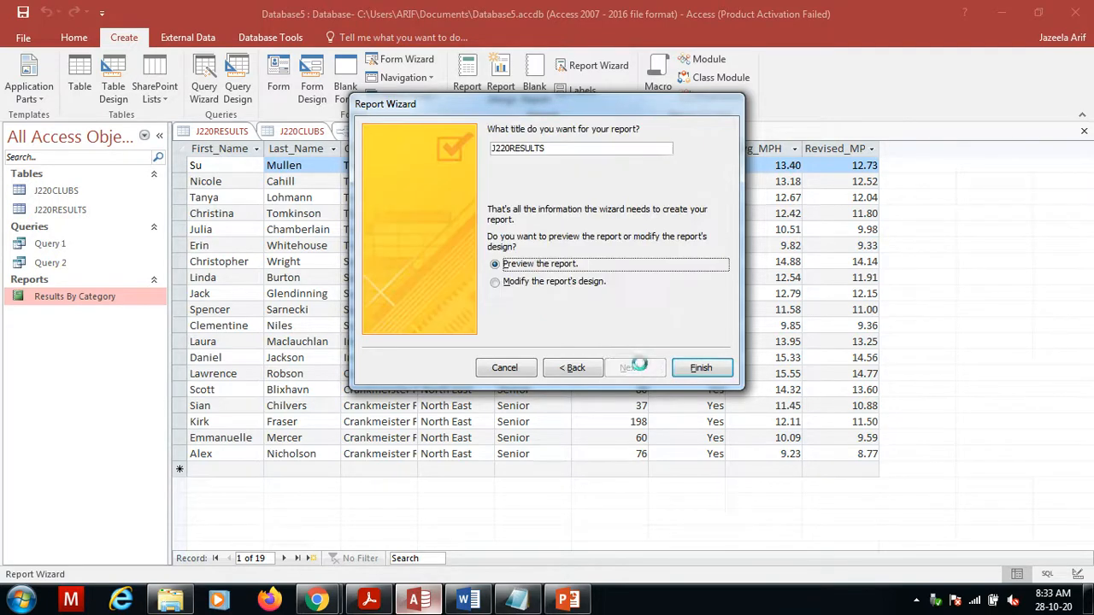
- Title the report Speed Penalties Applied with the text copied from the exam paper, and generate it
{"action": "left_click", "coordinate": [371, 601]}
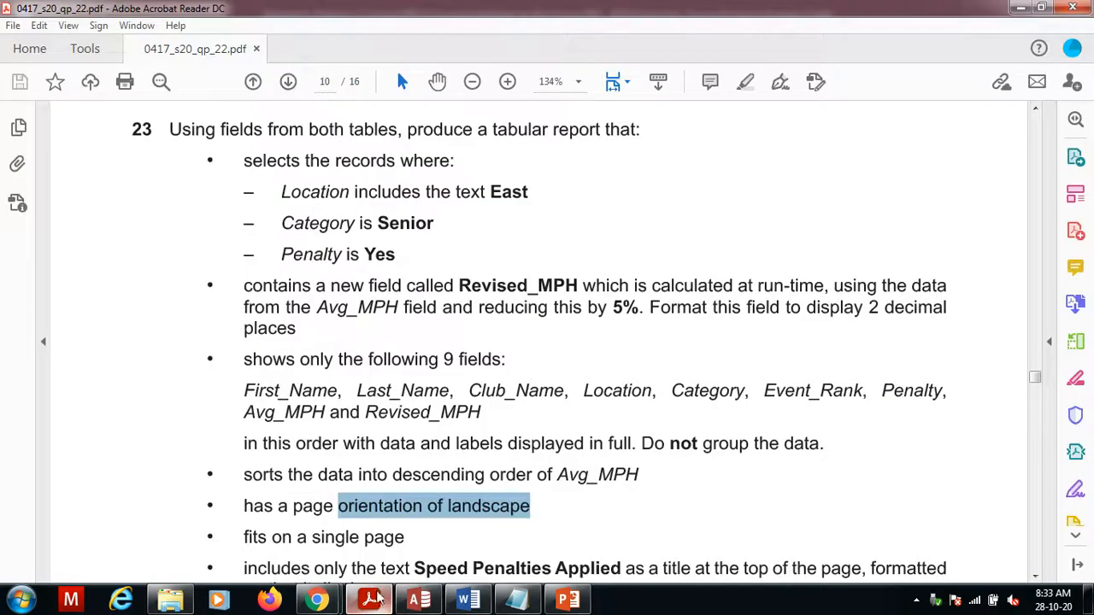
{"action": "left_click_drag", "start_coordinate": [414, 569], "coordinate": [622, 569]}
{"action": "key", "text": "ctrl+c"}
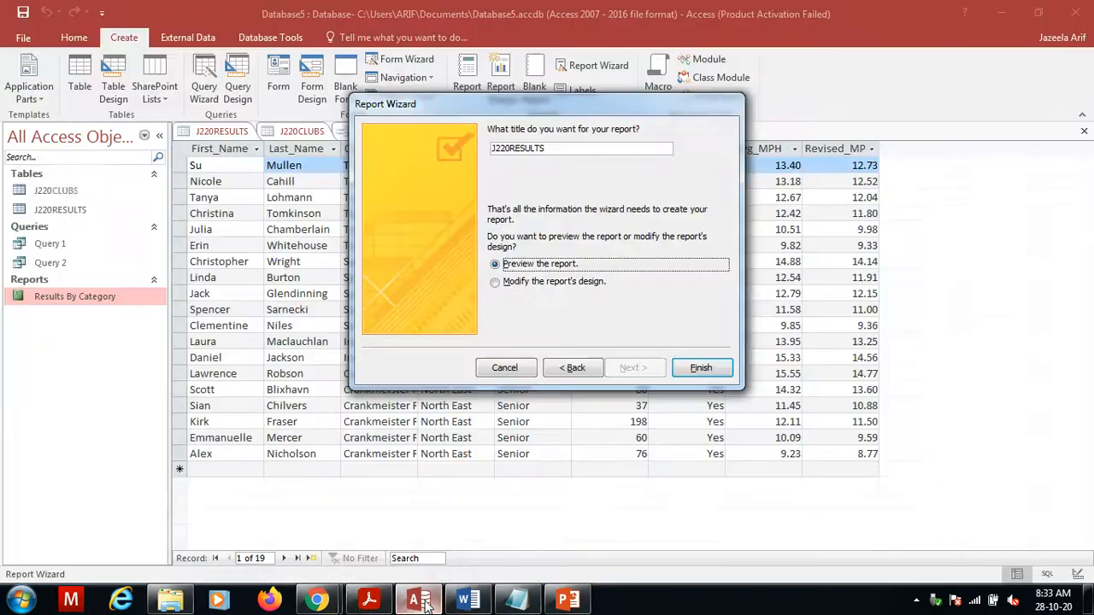
{"action": "left_click", "coordinate": [419, 601]}
{"action": "double_click", "coordinate": [522, 147]}
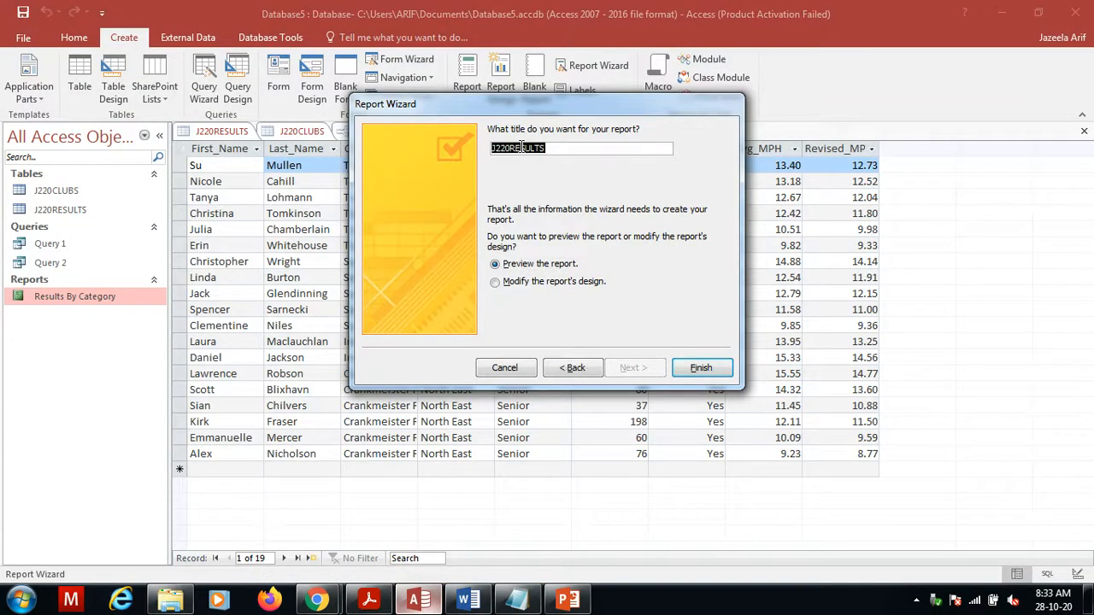
{"action": "type", "text": "Senior"}
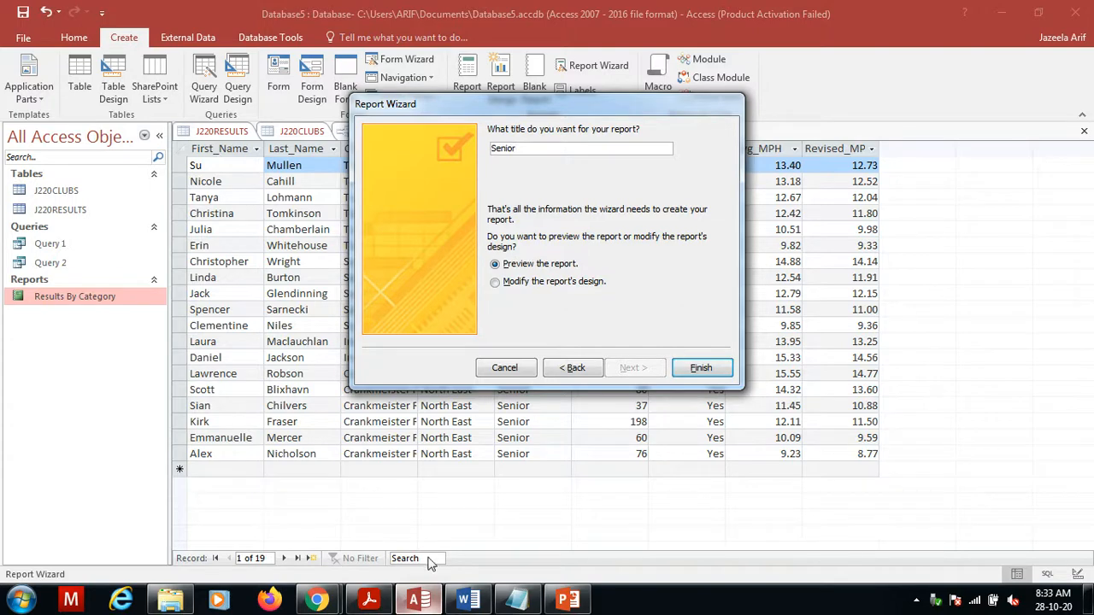
{"action": "left_click", "coordinate": [376, 601]}
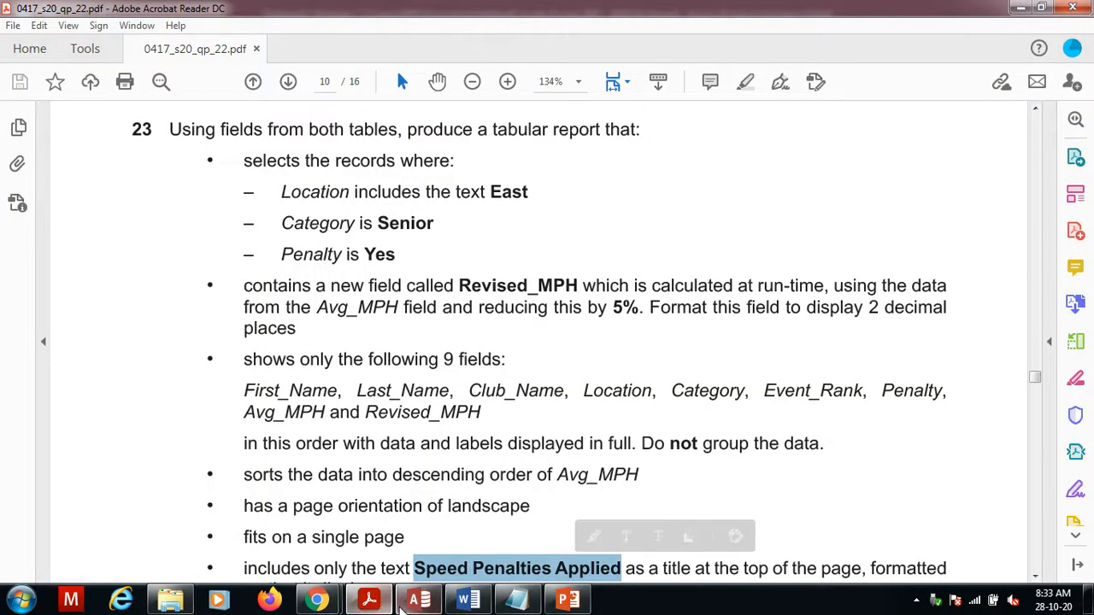
{"action": "left_click", "coordinate": [418, 601]}
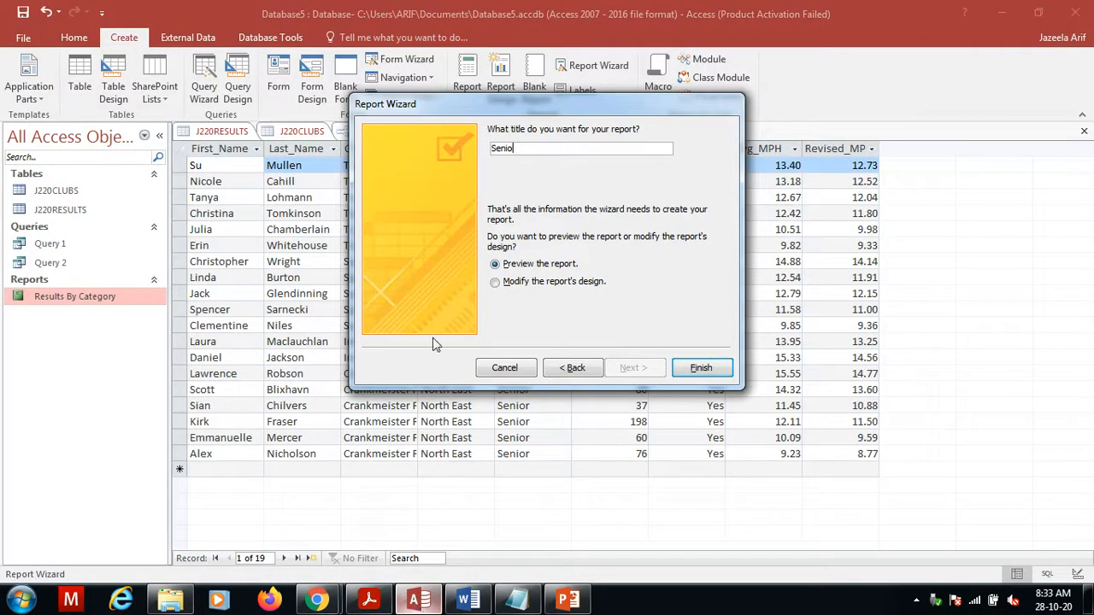
{"action": "key", "text": "BackSpace"}
{"action": "key", "text": "BackSpace"}
{"action": "key", "text": "BackSpace"}
{"action": "key", "text": "BackSpace"}
{"action": "key", "text": "BackSpace"}
{"action": "key", "text": "ctrl+v"}
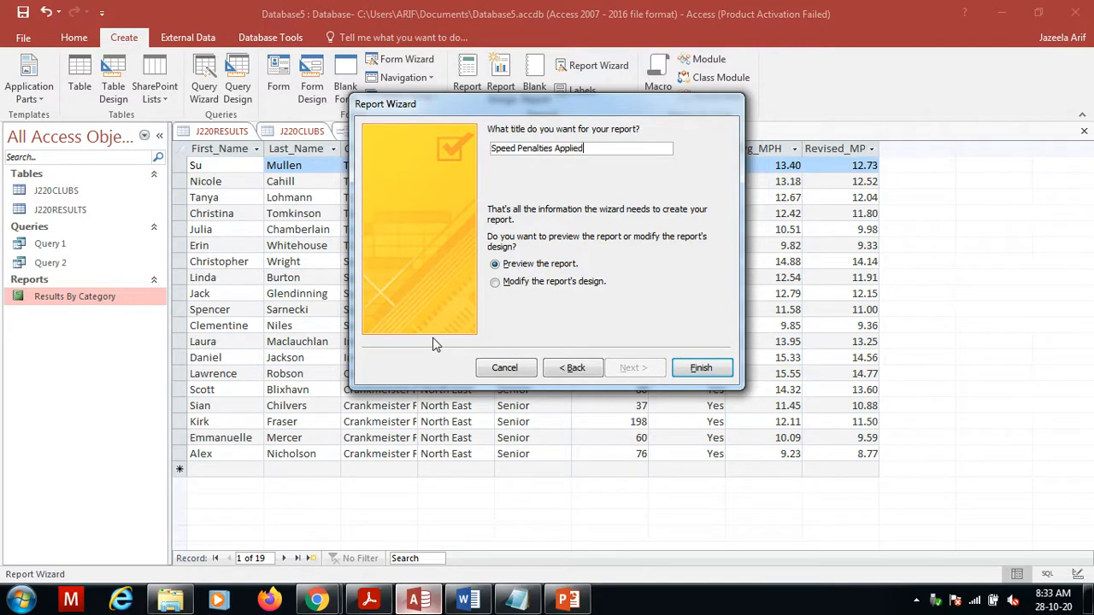
{"action": "left_click", "coordinate": [693, 369]}
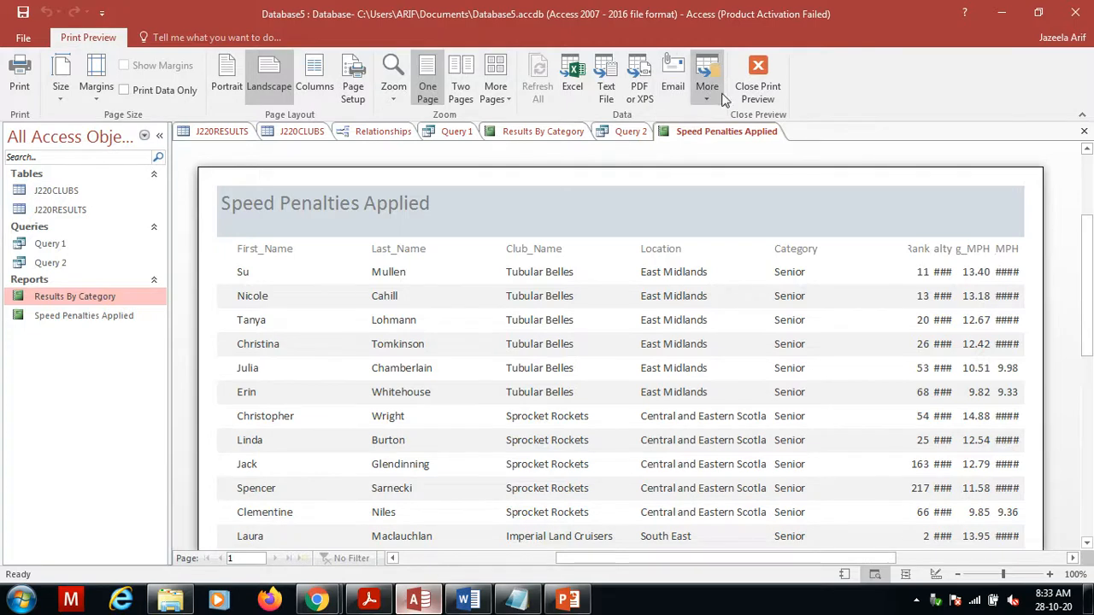
- Leave the print preview, show the report in Layout View, and close the Property Sheet and the Group, Sort, and Total pane
{"action": "left_click", "coordinate": [758, 86]}
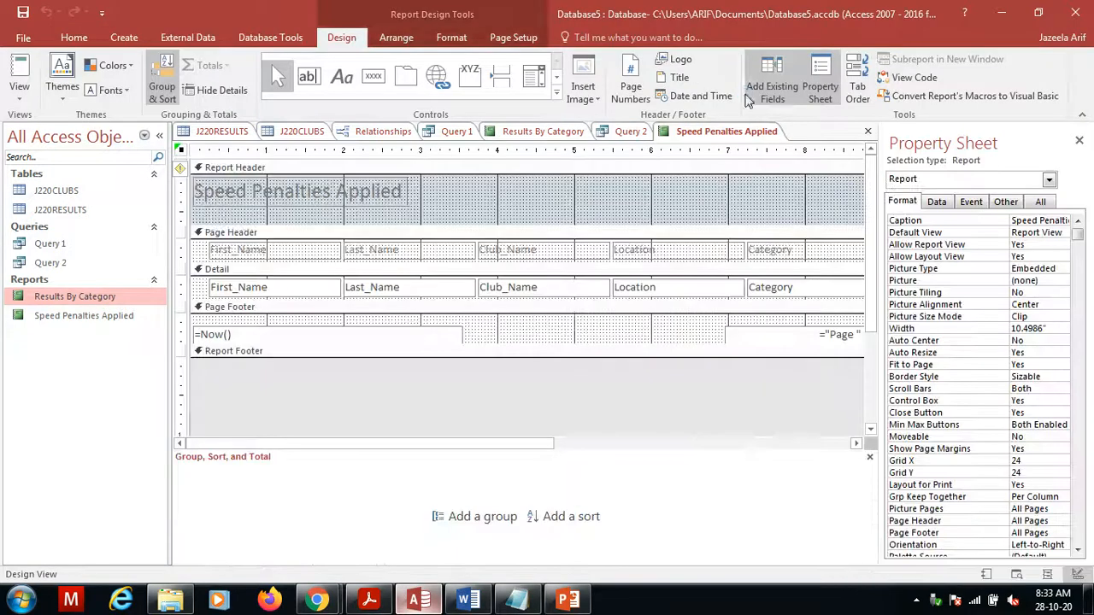
{"action": "left_click", "coordinate": [21, 96]}
{"action": "left_click", "coordinate": [49, 194]}
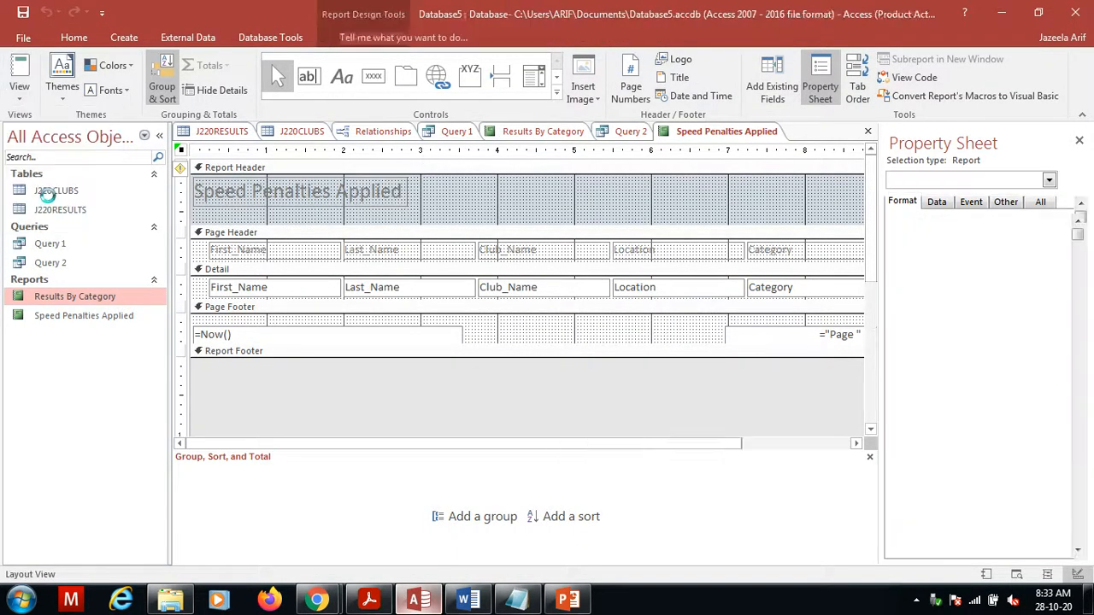
{"action": "left_click", "coordinate": [1078, 141]}
{"action": "left_click", "coordinate": [1085, 457]}
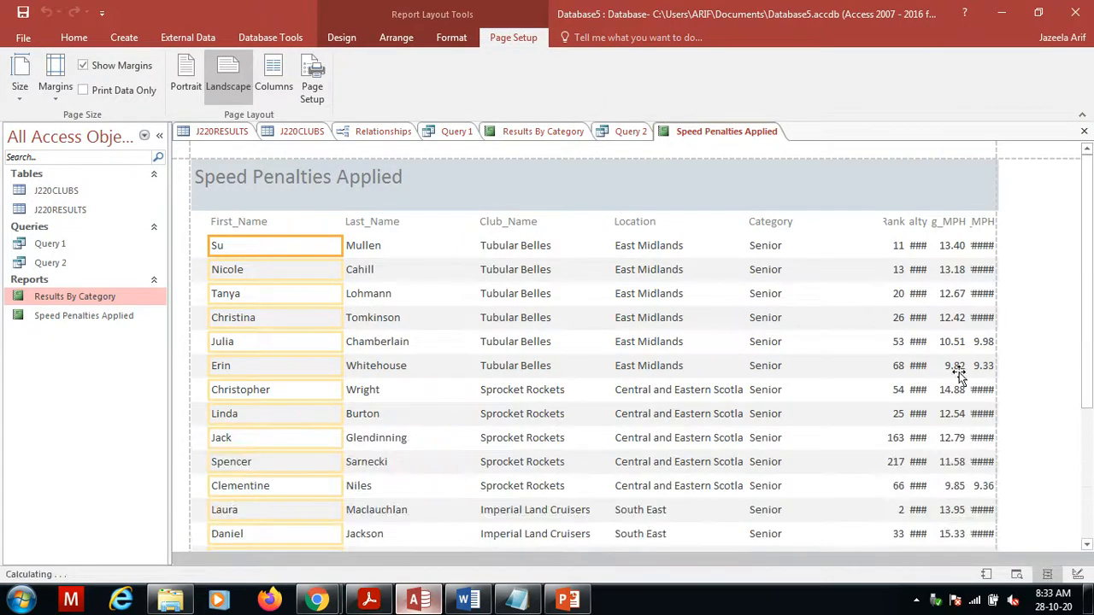
- Narrow the First_Name heading and its data column together to suit the length of the names
{"action": "left_click", "coordinate": [288, 226]}
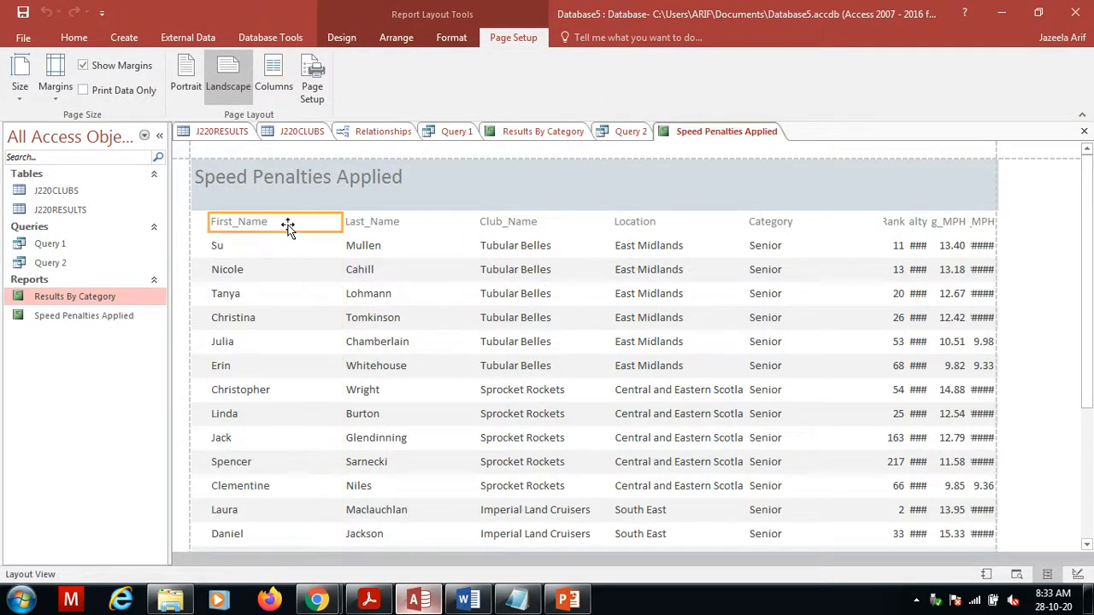
{"action": "left_click", "coordinate": [267, 248]}
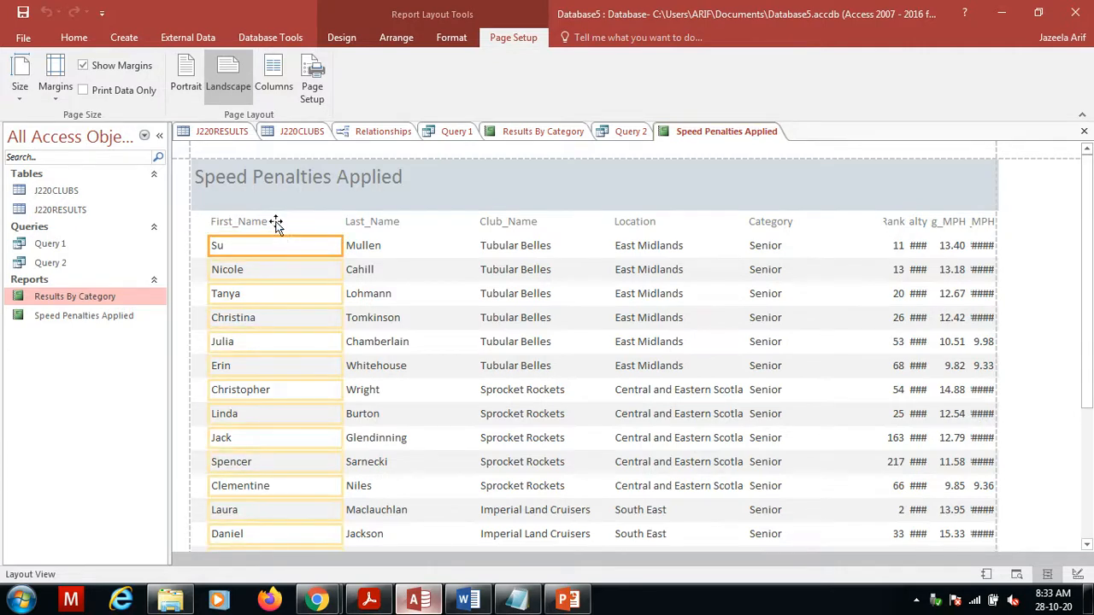
{"action": "left_click", "coordinate": [278, 221]}
{"action": "left_click_drag", "start_coordinate": [341, 222], "coordinate": [308, 221]}
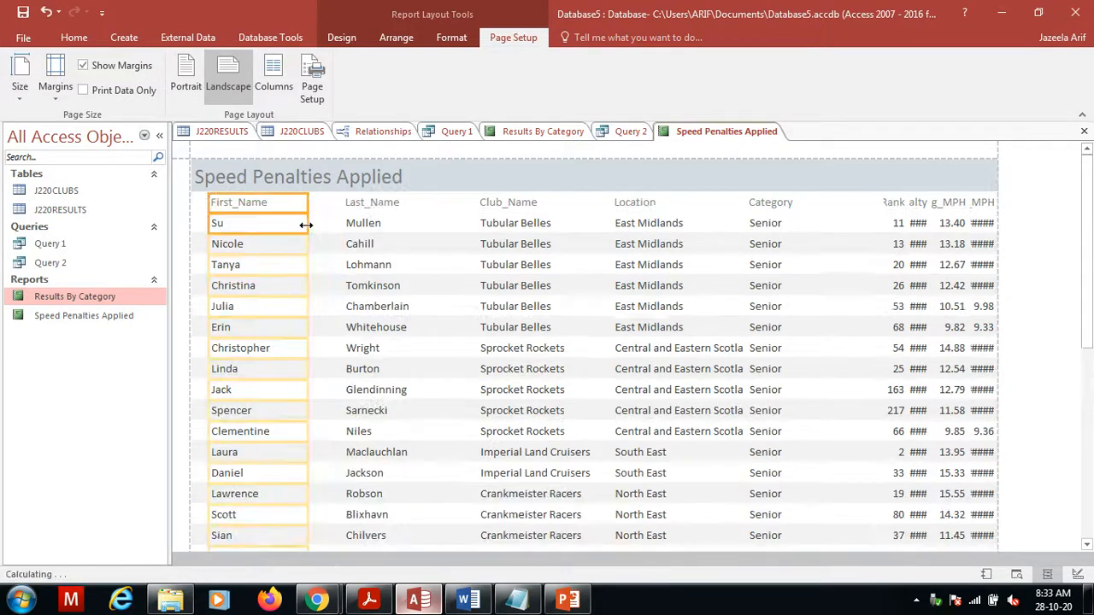
- Move the Last_Name heading and its data column close to the First_Name column
{"action": "left_click", "coordinate": [366, 203]}
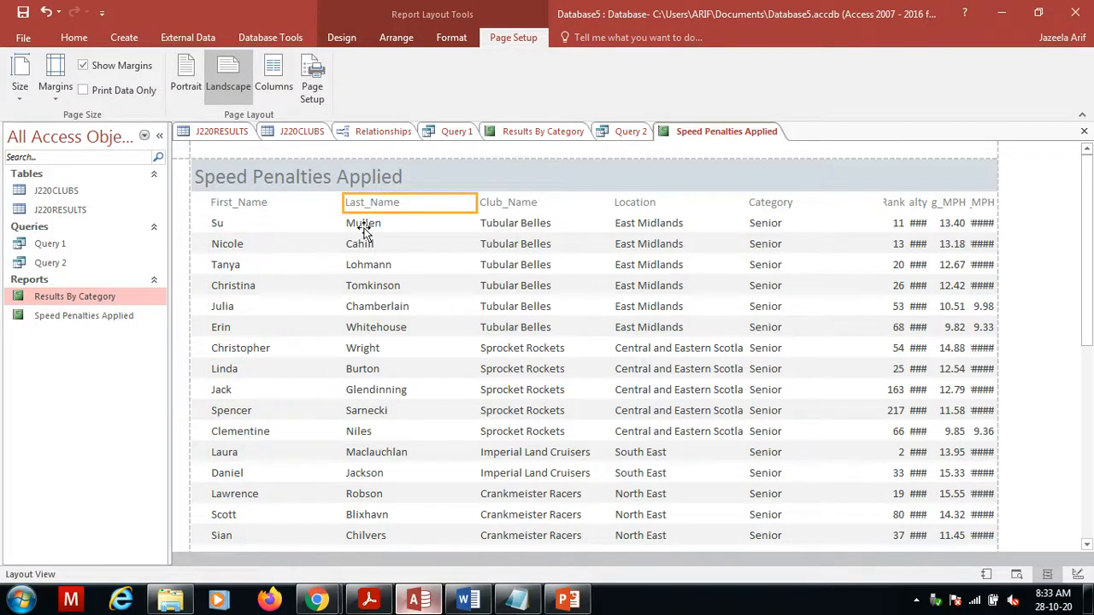
{"action": "left_click", "coordinate": [362, 223]}
{"action": "key", "text": "Left"}
{"action": "key", "text": "Left"}
{"action": "key", "text": "Left"}
{"action": "key", "text": "Left"}
{"action": "key", "text": "Left"}
{"action": "key", "text": "Left"}
{"action": "key", "text": "Left"}
{"action": "key", "text": "Left"}
{"action": "key", "text": "Left"}
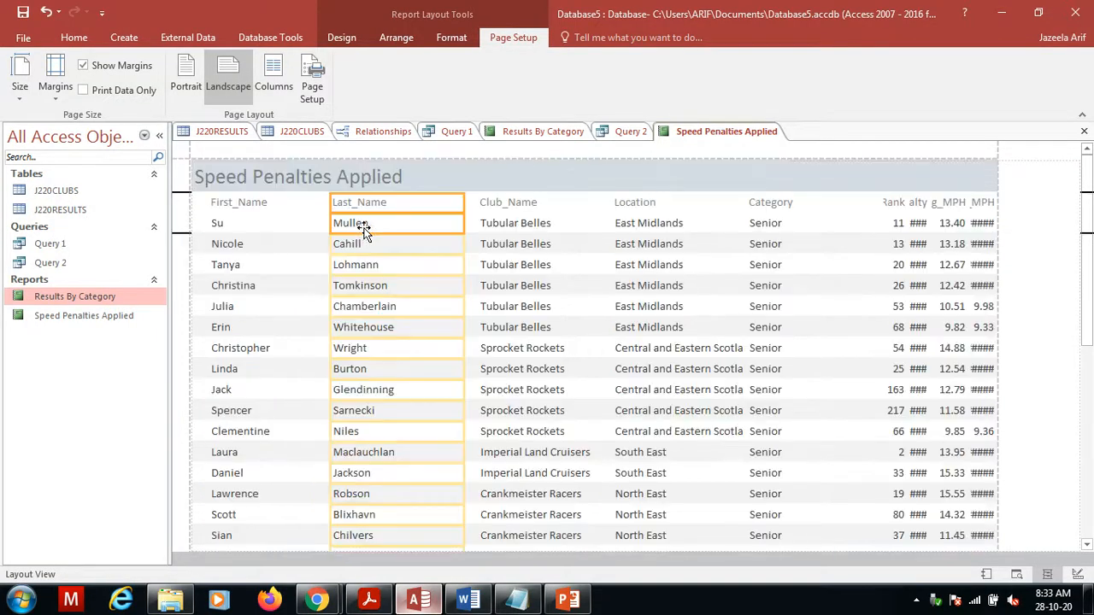
{"action": "key", "text": "Left"}
{"action": "key", "text": "Left"}
{"action": "key", "text": "Left"}
{"action": "key", "text": "Left"}
{"action": "key", "text": "Left"}
{"action": "key", "text": "Left"}
{"action": "key", "text": "Left"}
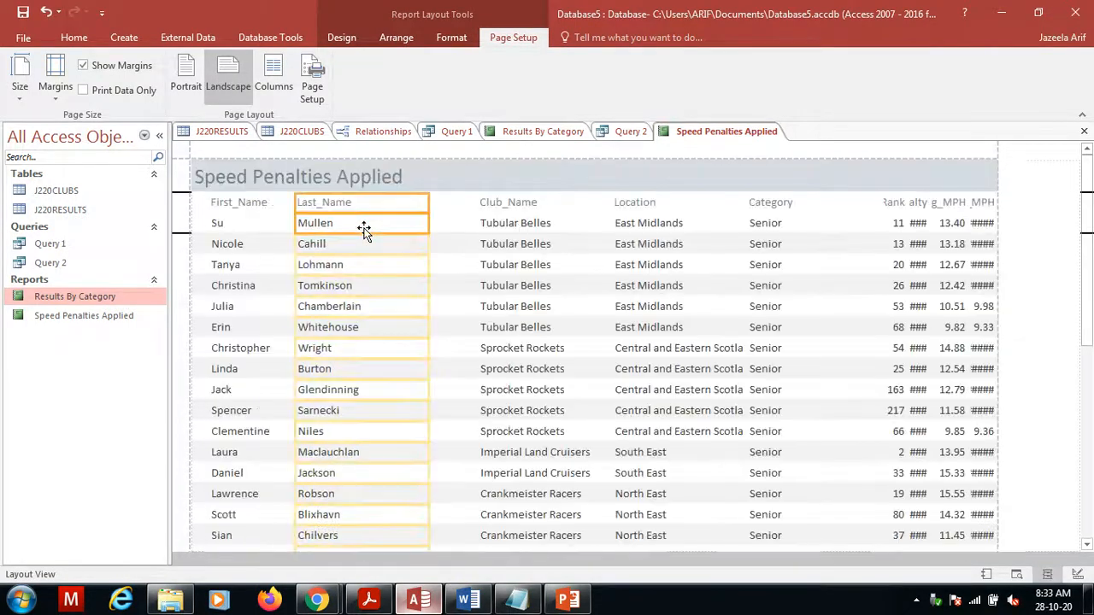
- Move the Club_Name heading and its data column close to the Last_Name data
{"action": "left_click", "coordinate": [521, 202]}
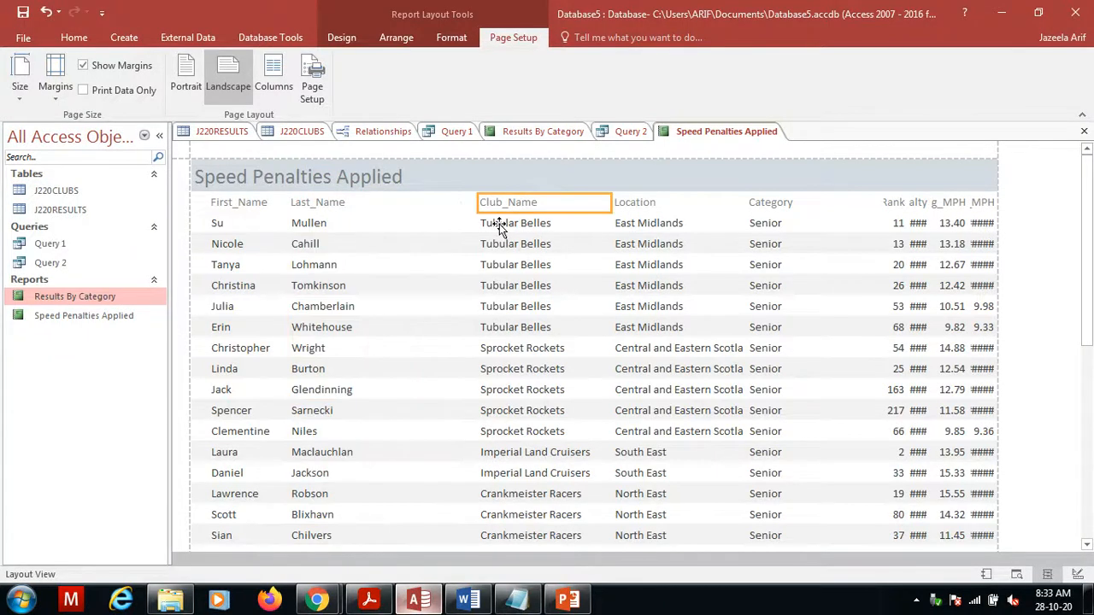
{"action": "left_click", "coordinate": [501, 224]}
{"action": "key", "text": "Left"}
{"action": "key", "text": "Left"}
{"action": "key", "text": "Left"}
{"action": "key", "text": "Left"}
{"action": "key", "text": "Left"}
{"action": "key", "text": "Left"}
{"action": "key", "text": "Left"}
{"action": "key", "text": "Left"}
{"action": "key", "text": "Left"}
{"action": "key", "text": "Left"}
{"action": "key", "text": "Left"}
{"action": "key", "text": "Left"}
{"action": "key", "text": "Left"}
{"action": "key", "text": "Left"}
{"action": "key", "text": "Left"}
{"action": "key", "text": "Left"}
{"action": "key", "text": "Left"}
{"action": "key", "text": "Left"}
{"action": "key", "text": "Left"}
{"action": "key", "text": "Left"}
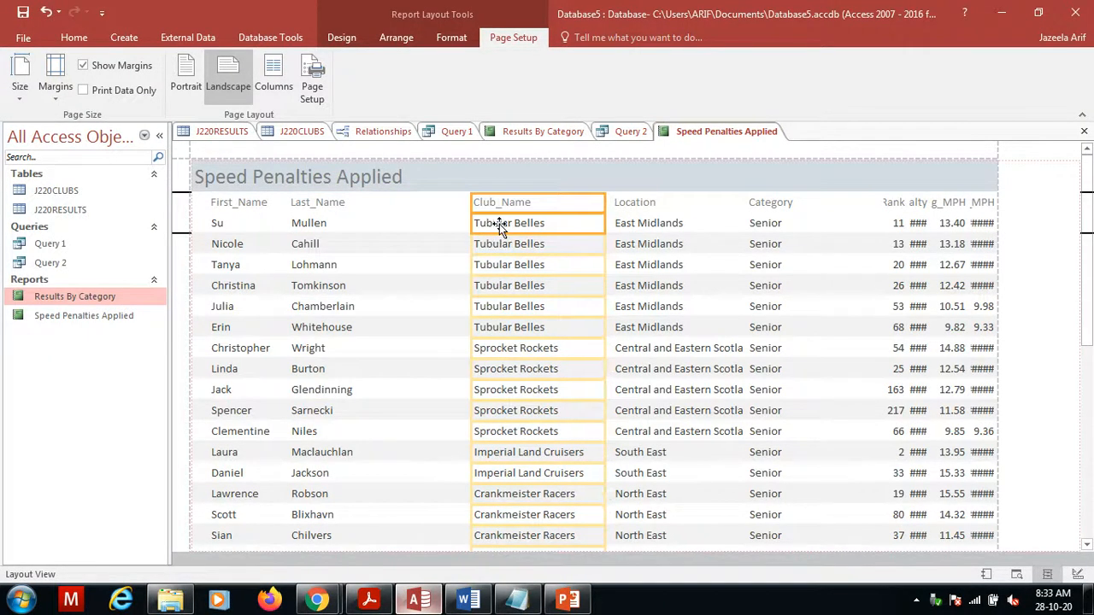
{"action": "key", "text": "Left"}
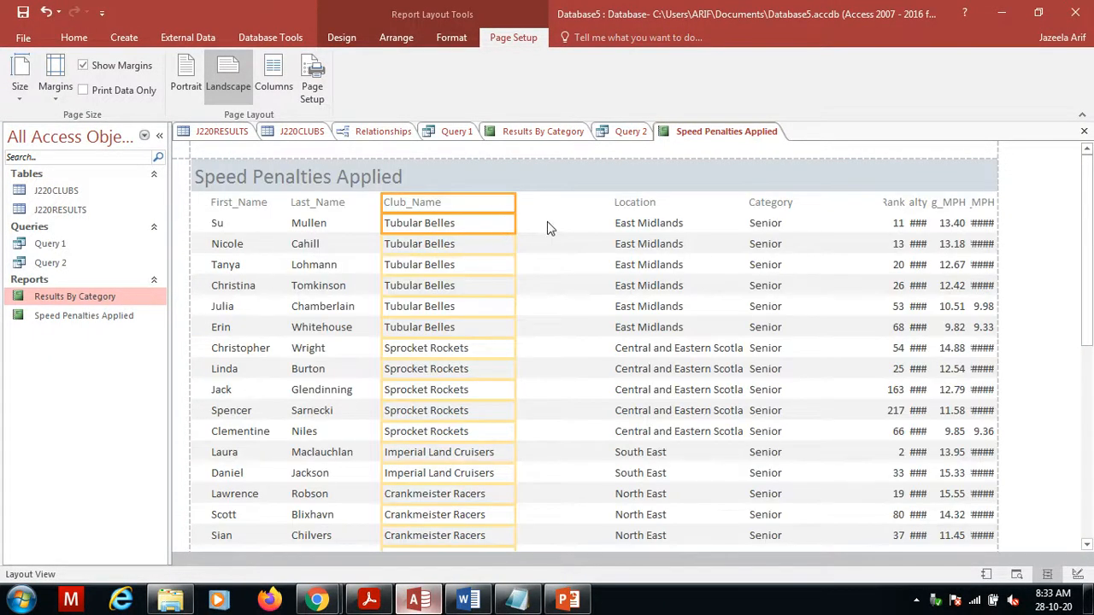
- Widen the Location heading and its data column together so the longest location names fit in full
{"action": "left_click", "coordinate": [623, 202]}
{"action": "left_click", "coordinate": [631, 224]}
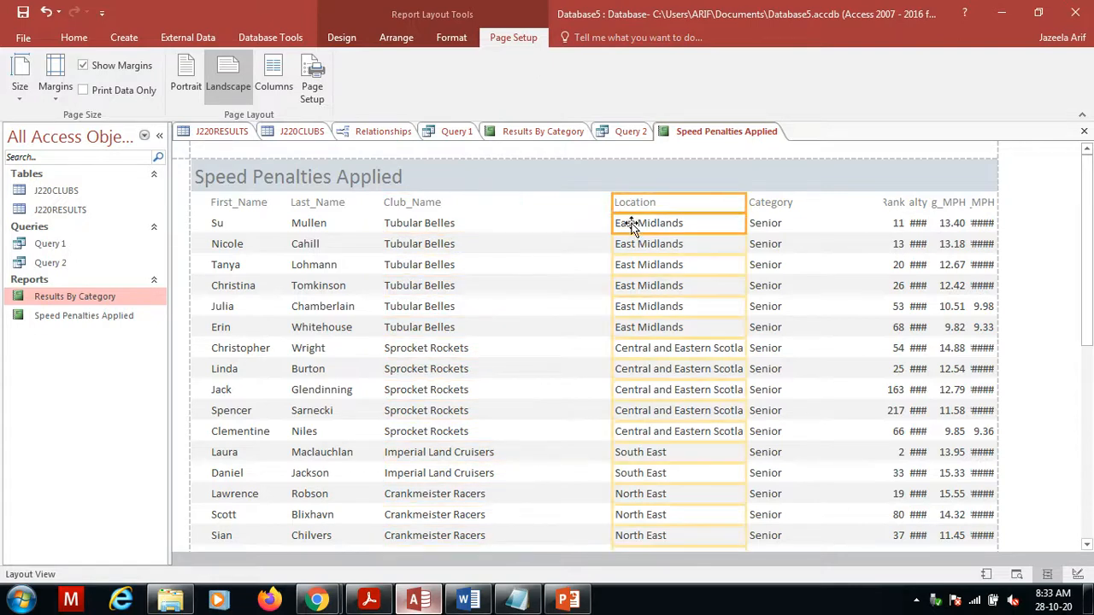
{"action": "left_click", "coordinate": [628, 205]}
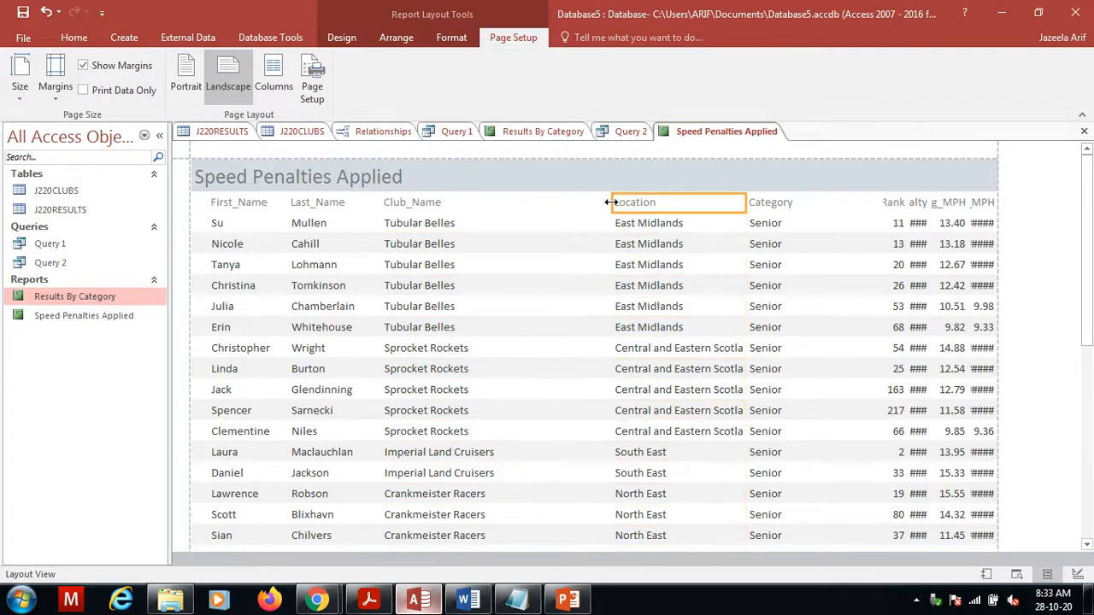
{"action": "left_click", "coordinate": [623, 224], "text": "shift"}
{"action": "left_click_drag", "start_coordinate": [612, 203], "coordinate": [572, 202]}
- Move the Location heading and its data column close to the Club_Name data
{"action": "key", "text": "Left"}
{"action": "key", "text": "Left"}
{"action": "key", "text": "Left"}
{"action": "key", "text": "Left"}
{"action": "key", "text": "Left"}
{"action": "key", "text": "Left"}
{"action": "key", "text": "Left"}
{"action": "key", "text": "Left"}
{"action": "key", "text": "Left"}
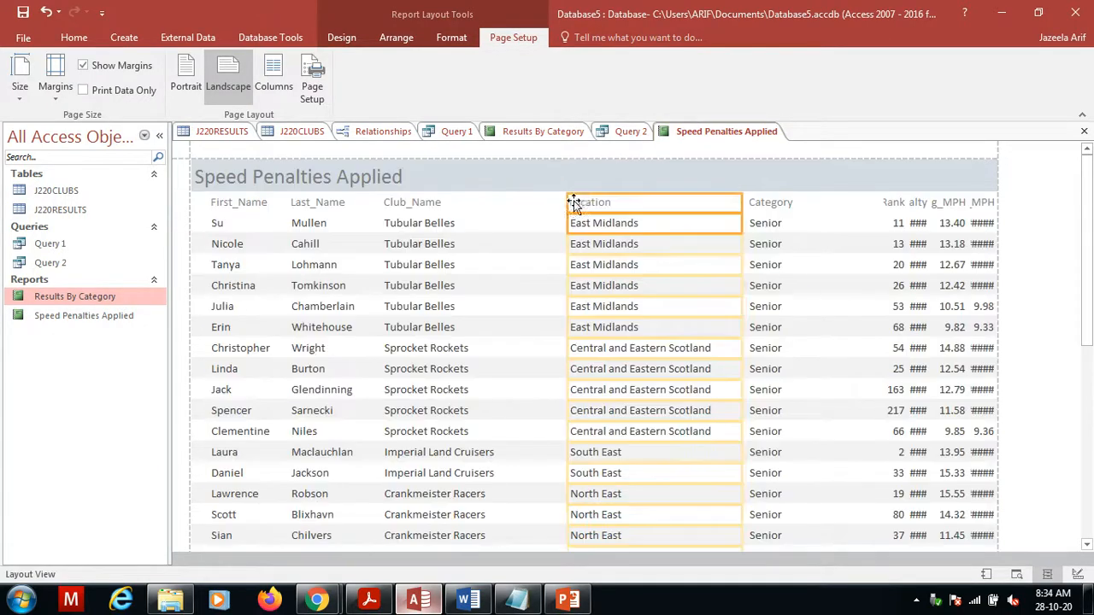
{"action": "key", "text": "Left"}
{"action": "key", "text": "Left"}
{"action": "key", "text": "Left"}
{"action": "key", "text": "Left"}
{"action": "key", "text": "Left"}
{"action": "key", "text": "Left"}
{"action": "key", "text": "Left"}
{"action": "key", "text": "Left"}
{"action": "key", "text": "Left"}
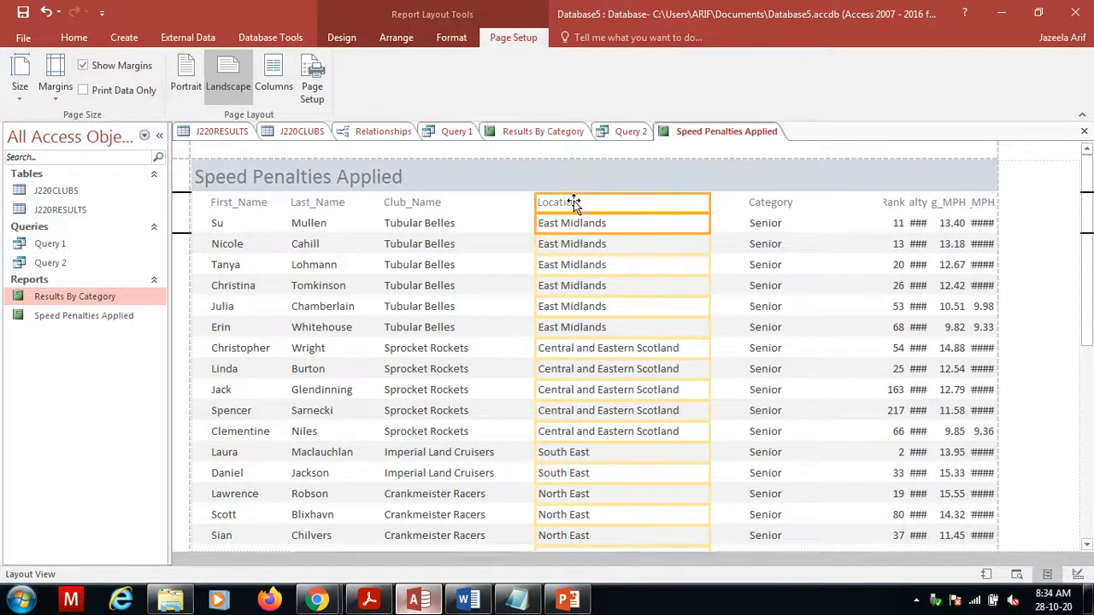
{"action": "key", "text": "Left"}
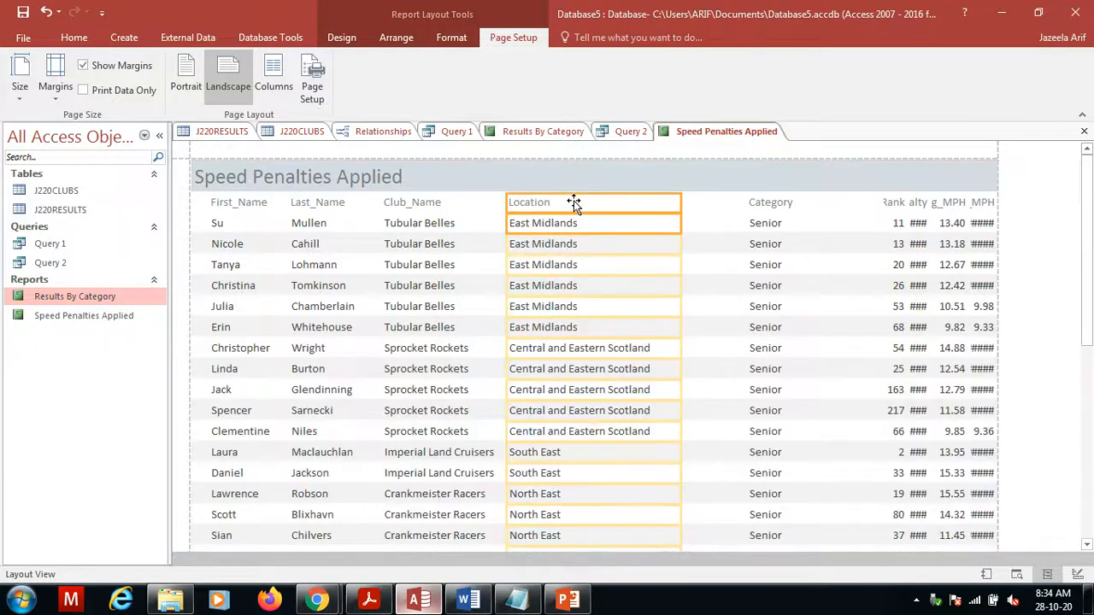
- Narrow the Category heading and its data column to suit the entries, and move them towards the Location column
{"action": "left_click", "coordinate": [771, 205]}
{"action": "left_click", "coordinate": [770, 223], "text": "shift"}
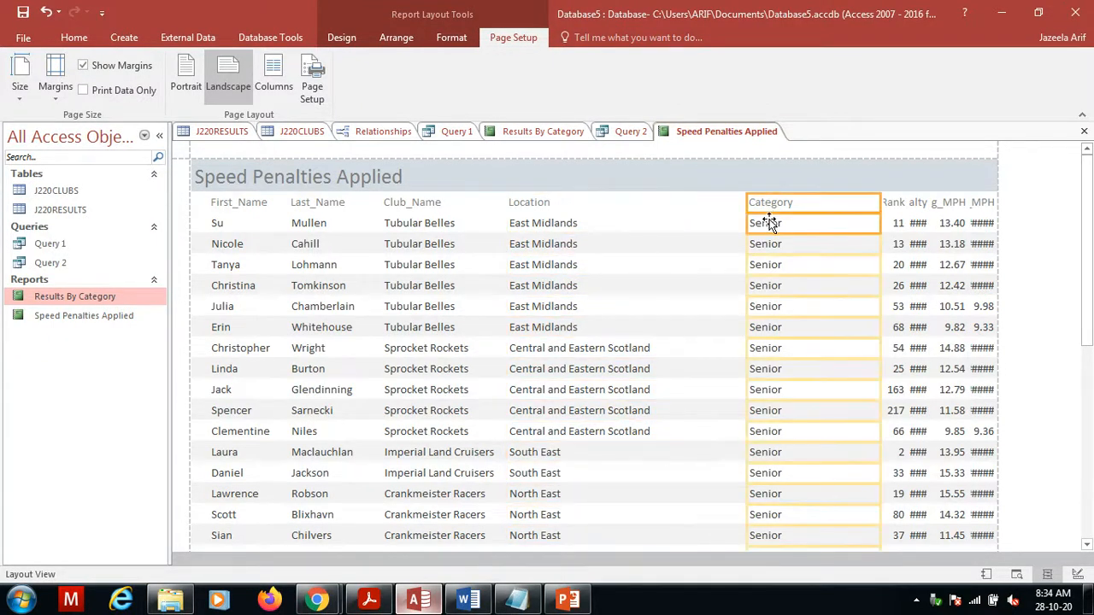
{"action": "left_click_drag", "start_coordinate": [880, 203], "coordinate": [811, 204]}
{"action": "key", "text": "Left"}
{"action": "key", "text": "Left"}
{"action": "key", "text": "Left"}
{"action": "key", "text": "Left"}
{"action": "key", "text": "Left"}
{"action": "key", "text": "Left"}
{"action": "key", "text": "Left"}
{"action": "key", "text": "Left"}
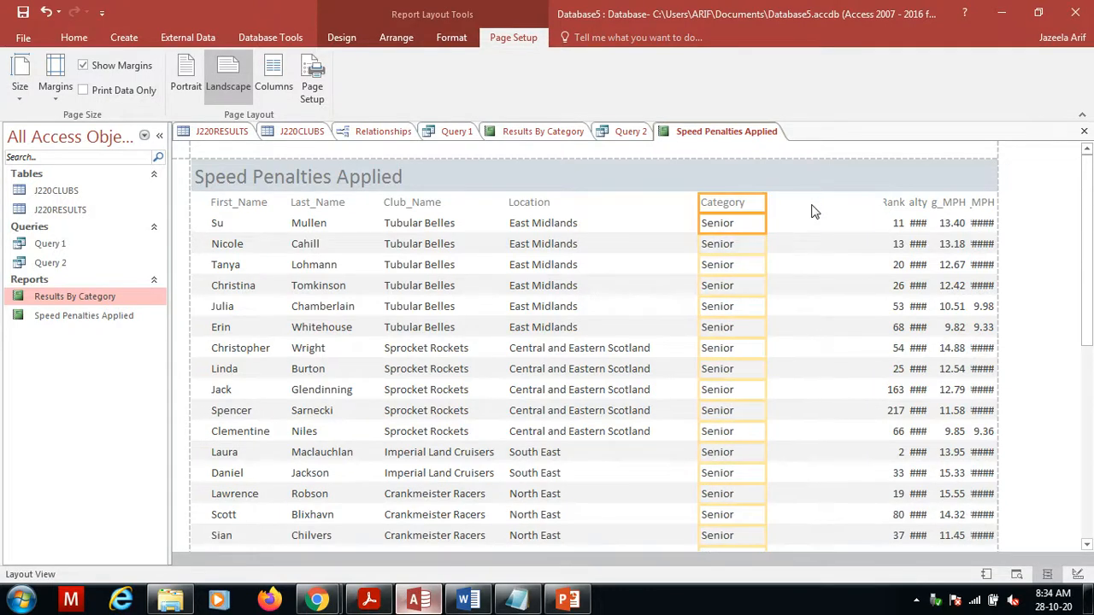
{"action": "key", "text": "Left"}
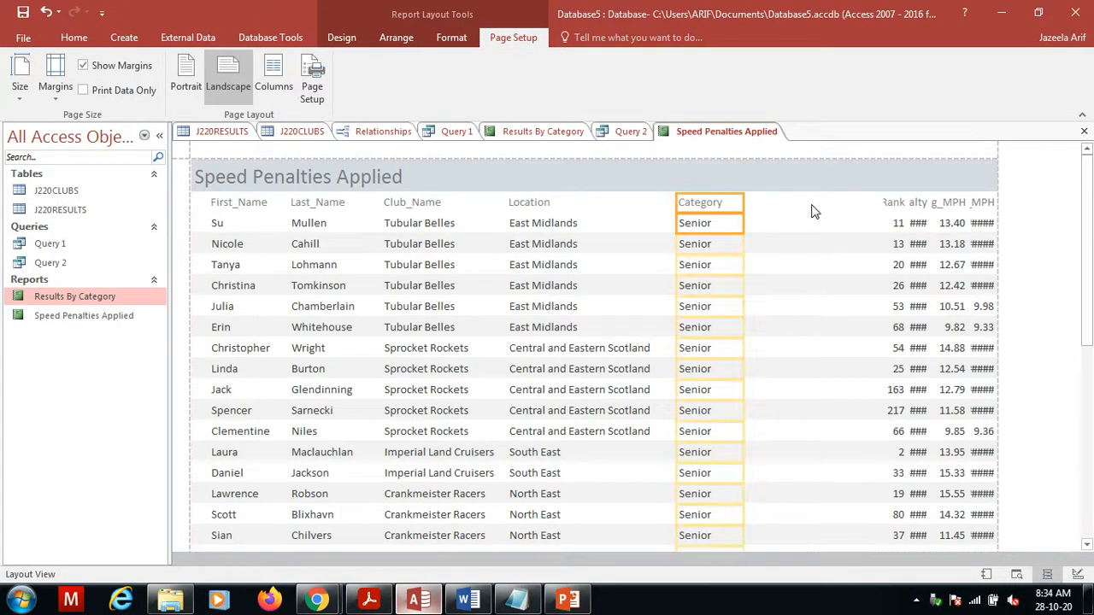
- Widen the Event_Rank heading and its data column so the label fits, and move them towards Category
{"action": "left_click", "coordinate": [888, 203]}
{"action": "left_click", "coordinate": [890, 222]}
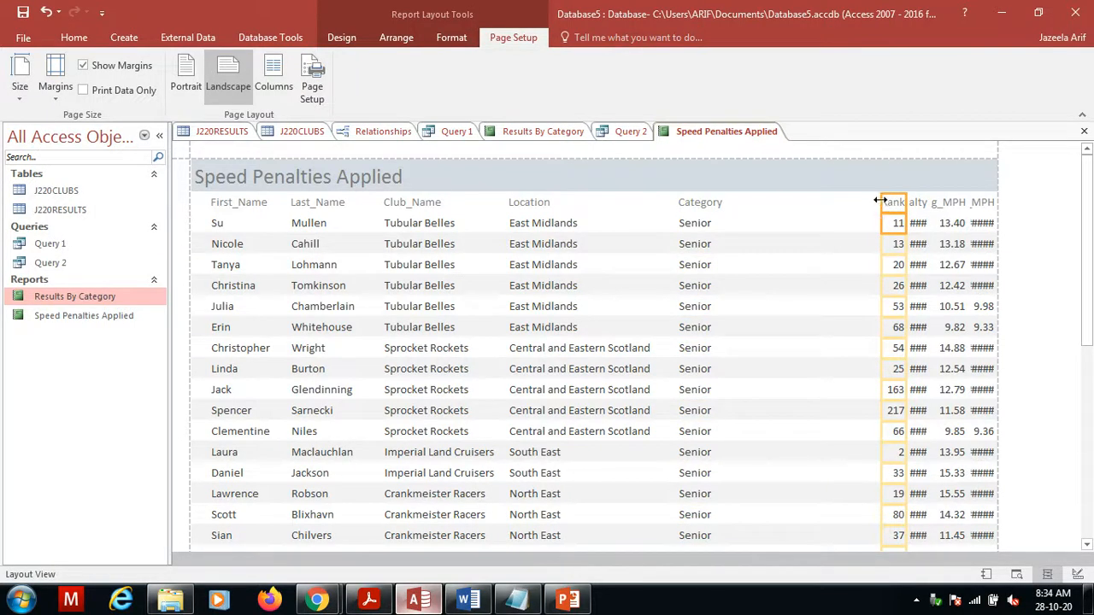
{"action": "left_click_drag", "start_coordinate": [879, 200], "coordinate": [833, 205]}
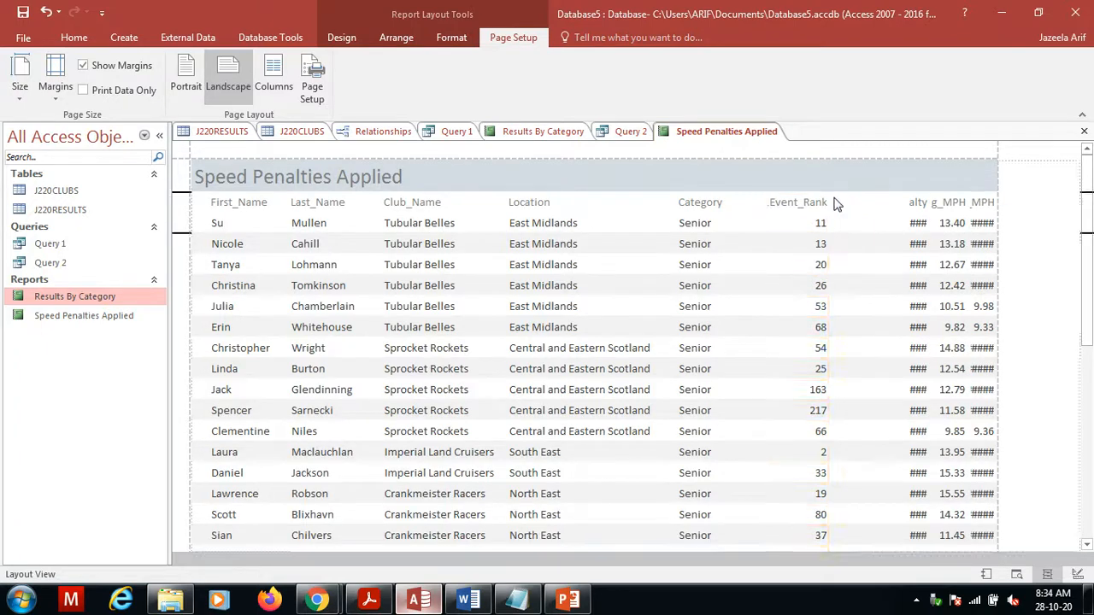
- Widen the Penalty heading and its data column and shift them towards Event_Rank so the label and data fit
{"action": "left_click", "coordinate": [911, 203]}
{"action": "left_click", "coordinate": [916, 225]}
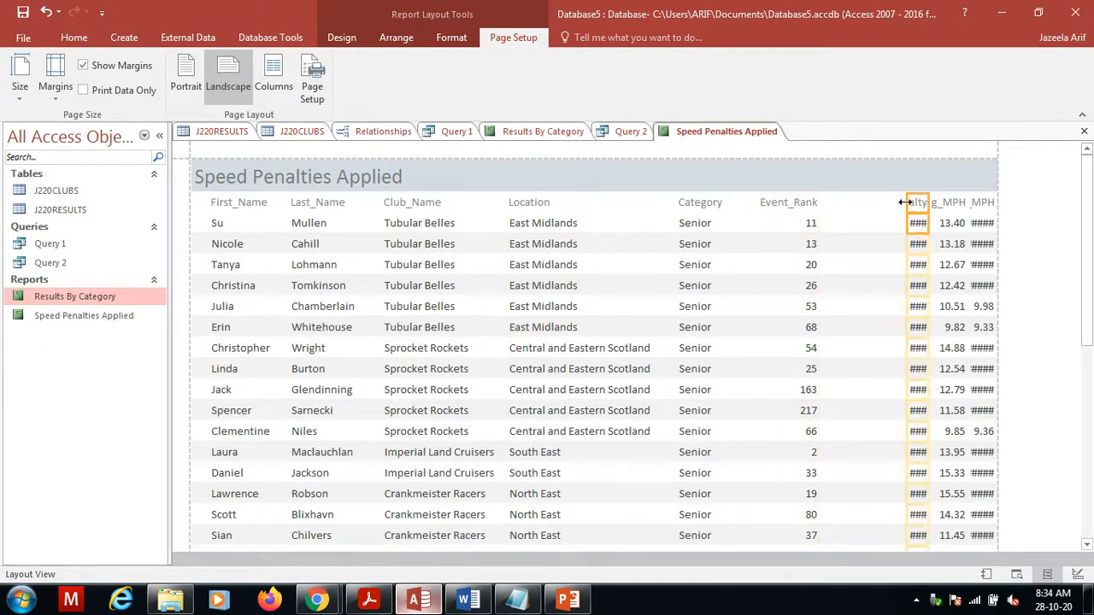
{"action": "left_click", "coordinate": [906, 206]}
{"action": "left_click", "coordinate": [914, 204]}
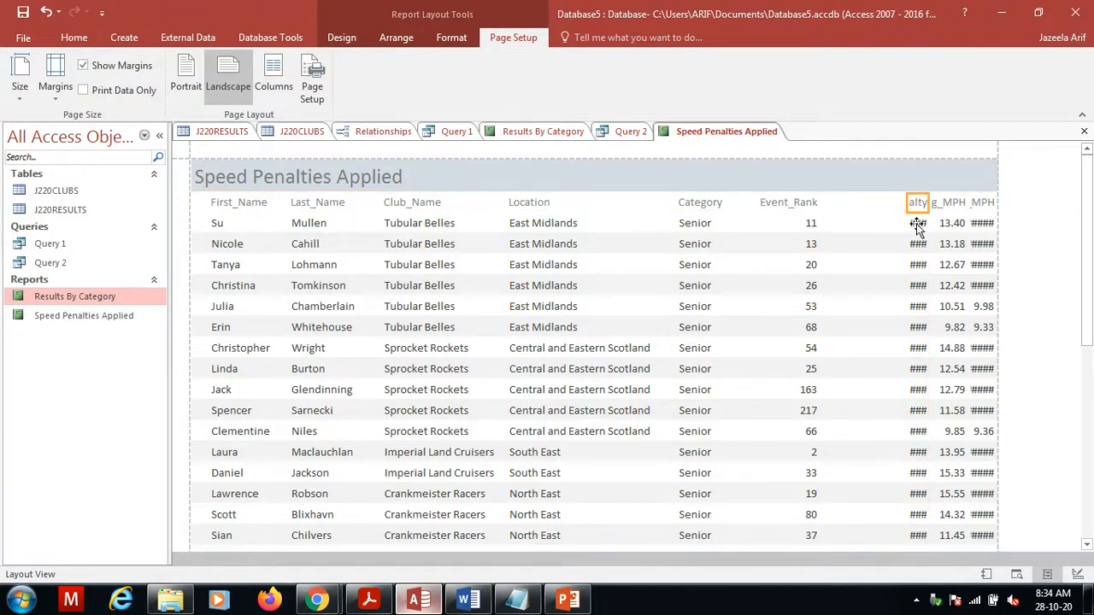
{"action": "left_click", "coordinate": [917, 225]}
{"action": "left_click", "coordinate": [917, 204]}
{"action": "left_click", "coordinate": [915, 219]}
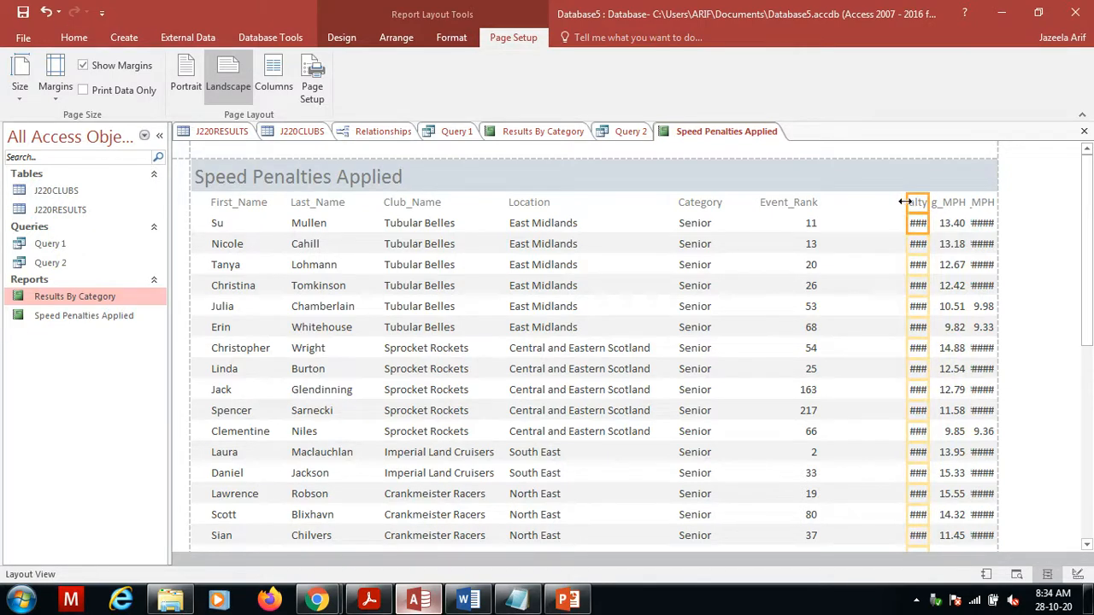
{"action": "left_click_drag", "start_coordinate": [904, 202], "coordinate": [872, 202]}
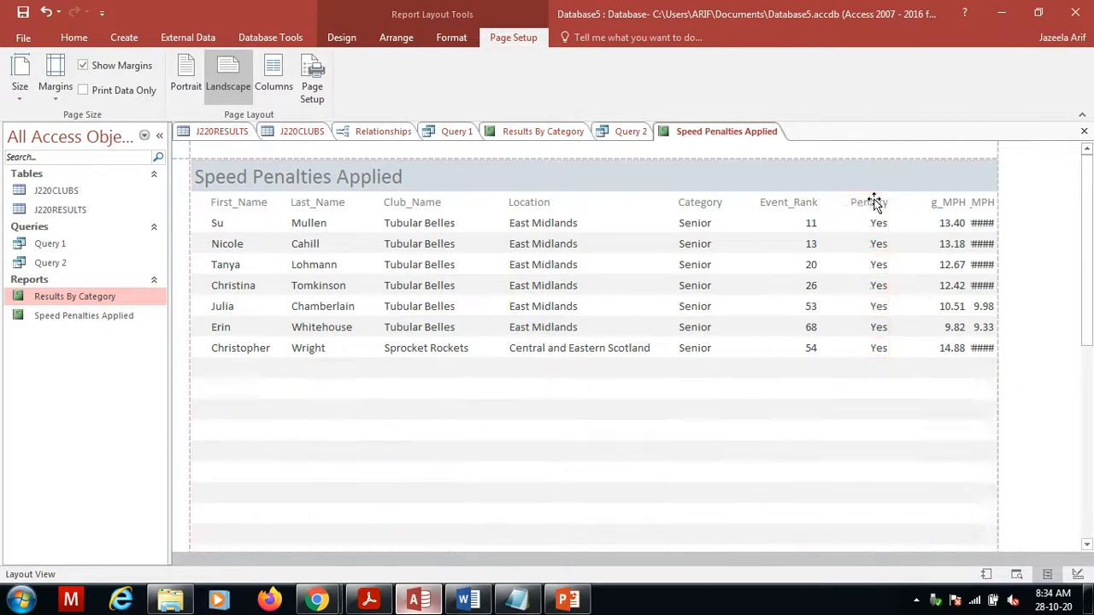
- Try to widen the Avg_MPH heading and its data column towards the Penalty column
{"action": "left_click", "coordinate": [949, 205]}
{"action": "left_click", "coordinate": [943, 220]}
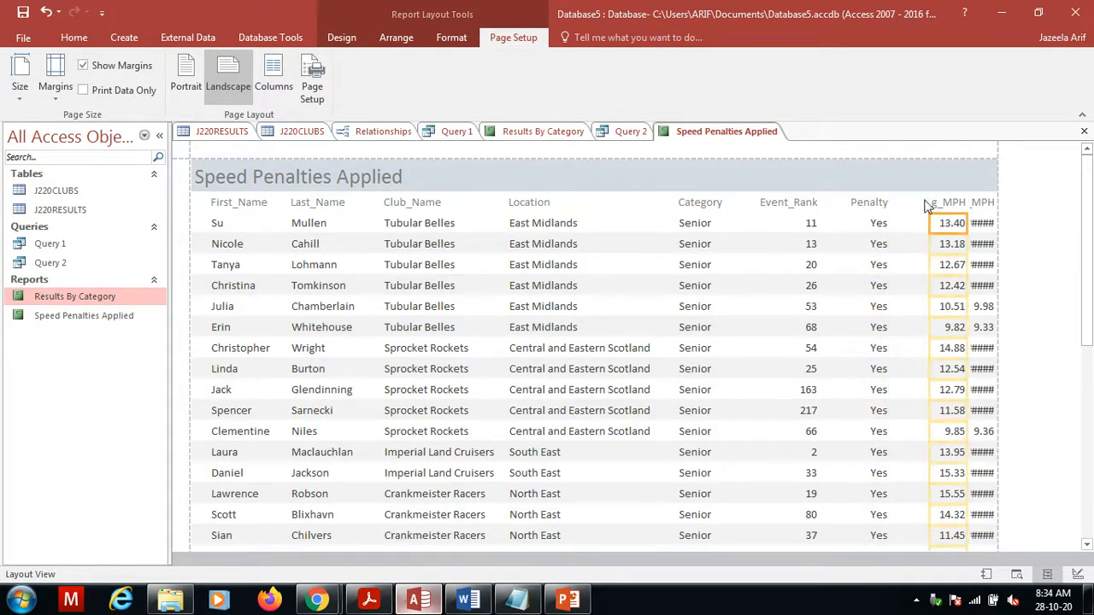
{"action": "left_click", "coordinate": [940, 204]}
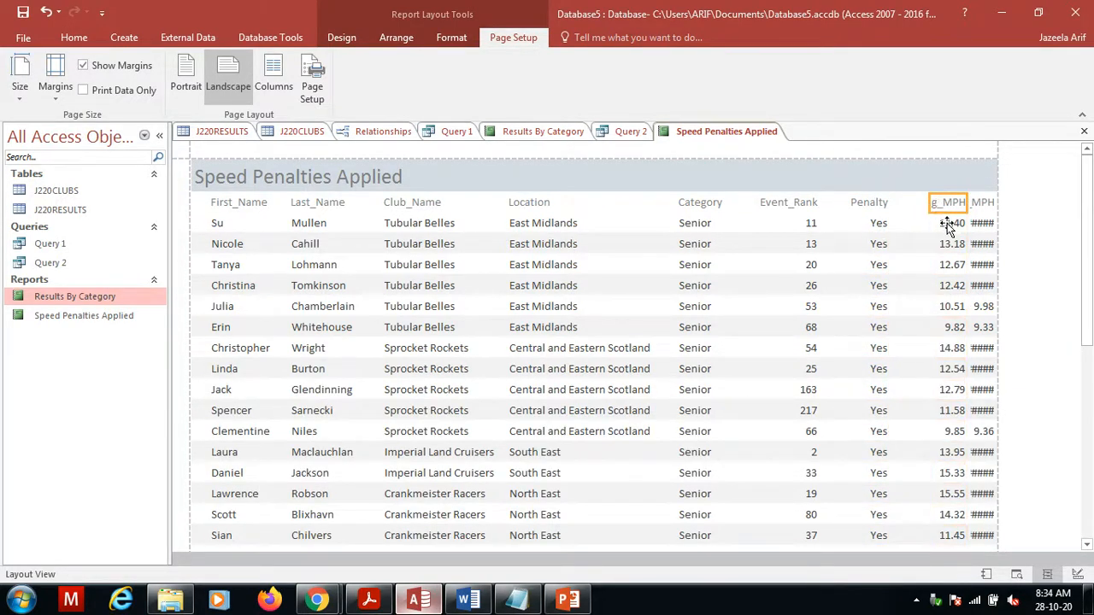
{"action": "left_click", "coordinate": [948, 224], "text": "shift"}
{"action": "left_click_drag", "start_coordinate": [929, 202], "coordinate": [904, 201]}
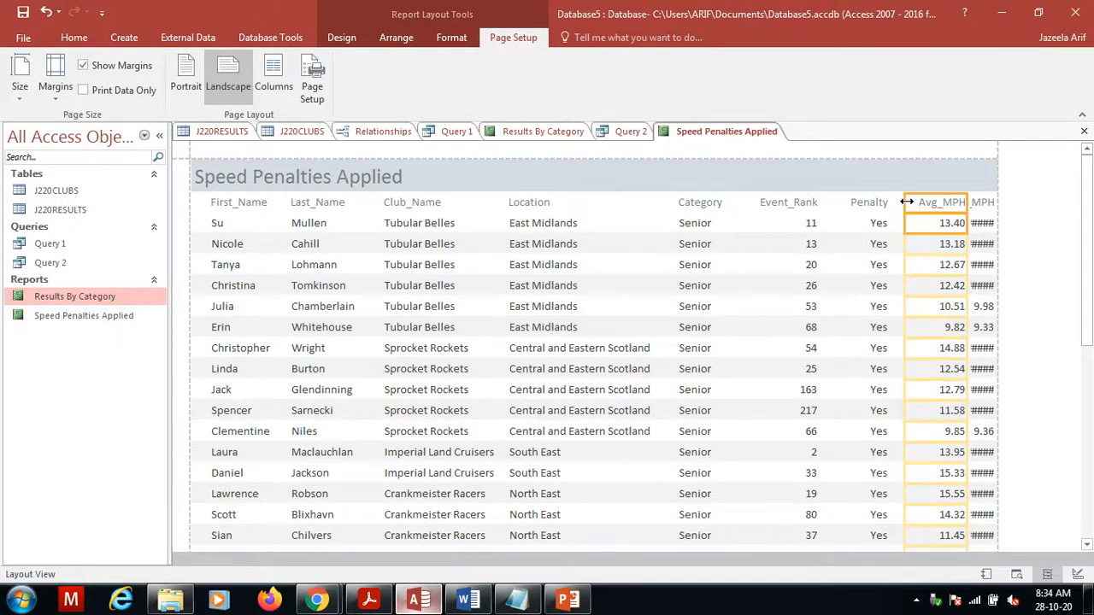
- Move the Category heading and its data column right next to the Location data
{"action": "left_click", "coordinate": [693, 206]}
{"action": "left_click_drag", "start_coordinate": [703, 205], "coordinate": [738, 247]}
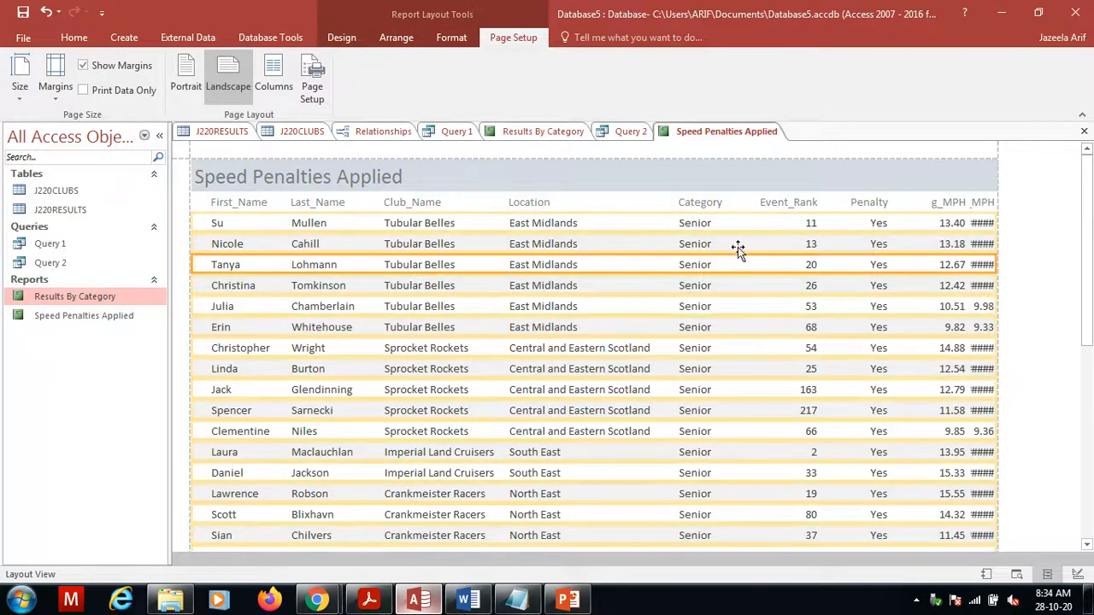
{"action": "left_click", "coordinate": [702, 209]}
{"action": "left_click", "coordinate": [701, 223], "text": "shift"}
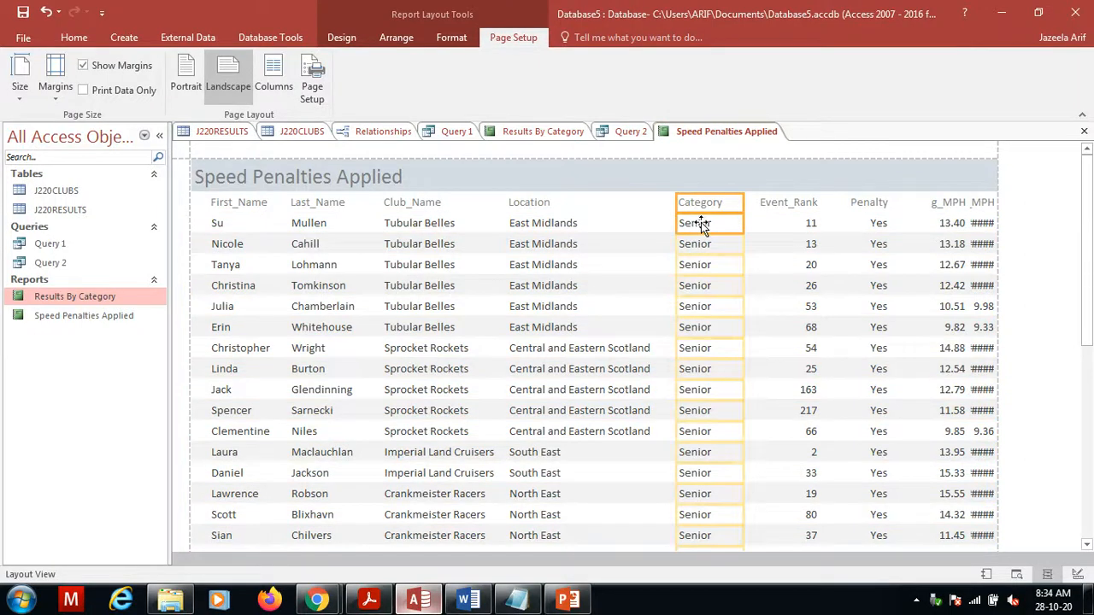
{"action": "key", "text": "Left"}
{"action": "key", "text": "Left"}
{"action": "key", "text": "Left"}
{"action": "key", "text": "Left"}
{"action": "key", "text": "Left"}
{"action": "key", "text": "Left"}
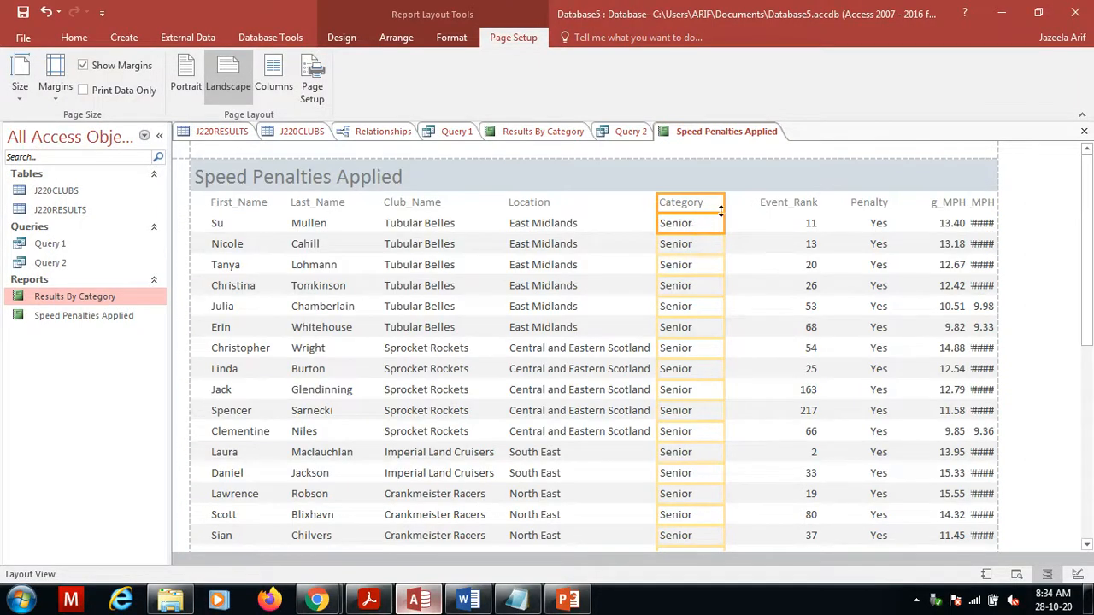
- Move the Event_Rank heading and its data column closer to the Category column
{"action": "left_click", "coordinate": [779, 200]}
{"action": "left_click", "coordinate": [808, 225], "text": "shift"}
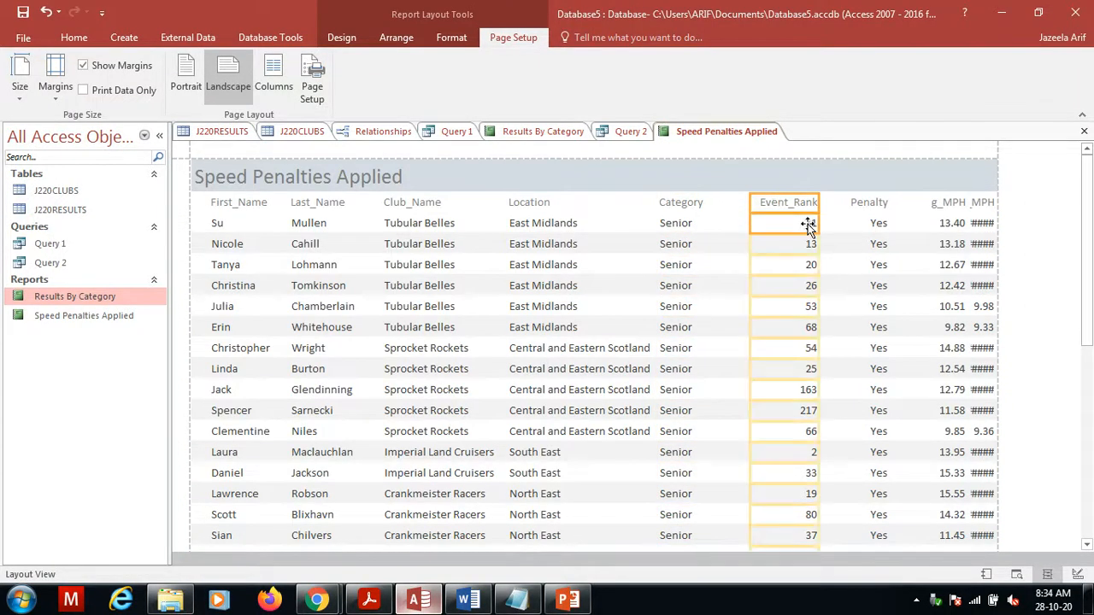
{"action": "key", "text": "Left"}
{"action": "key", "text": "Left"}
{"action": "key", "text": "Left"}
{"action": "key", "text": "Left"}
{"action": "key", "text": "Left"}
{"action": "key", "text": "Left"}
{"action": "key", "text": "Left"}
{"action": "key", "text": "Left"}
{"action": "key", "text": "Left"}
{"action": "left_click", "coordinate": [808, 227]}
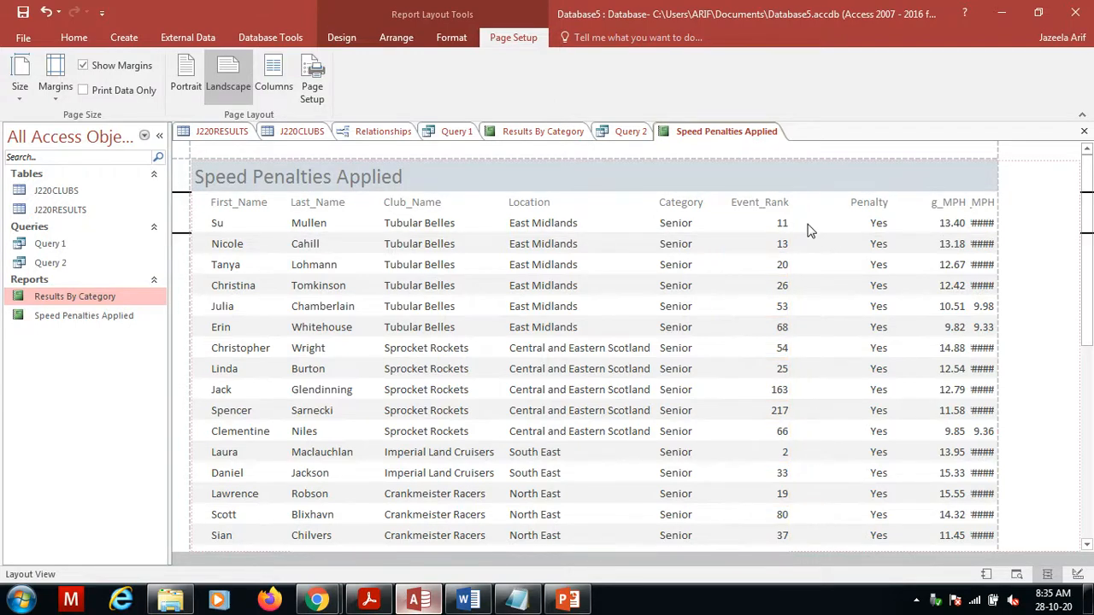
{"action": "key", "text": "Left"}
{"action": "key", "text": "Left"}
- Move the Penalty heading and its data column closer to the Event_Rank column
{"action": "left_click", "coordinate": [857, 206]}
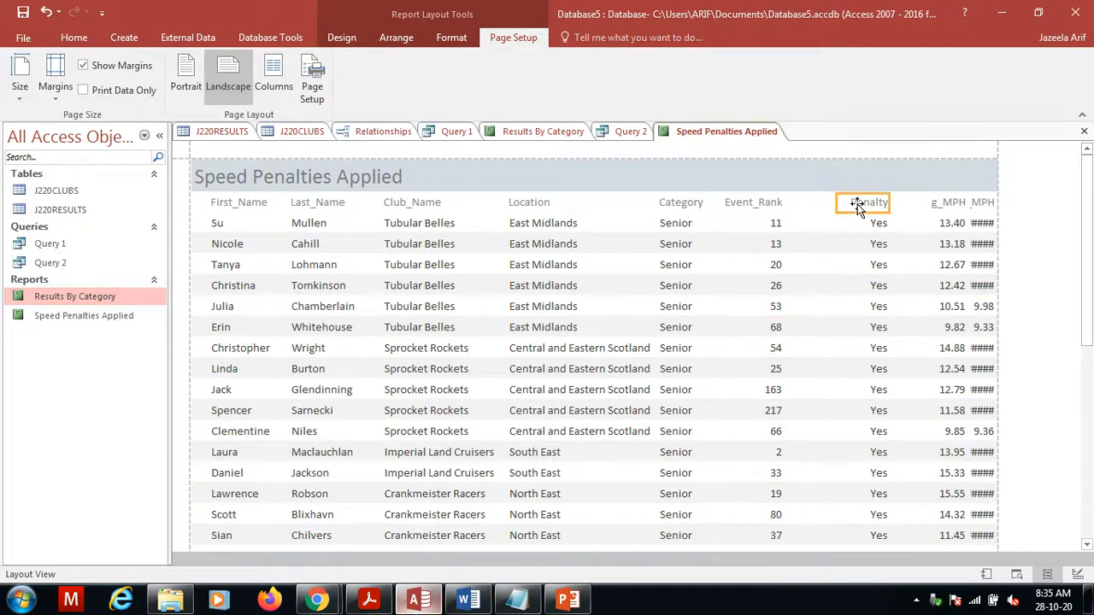
{"action": "left_click", "coordinate": [870, 222]}
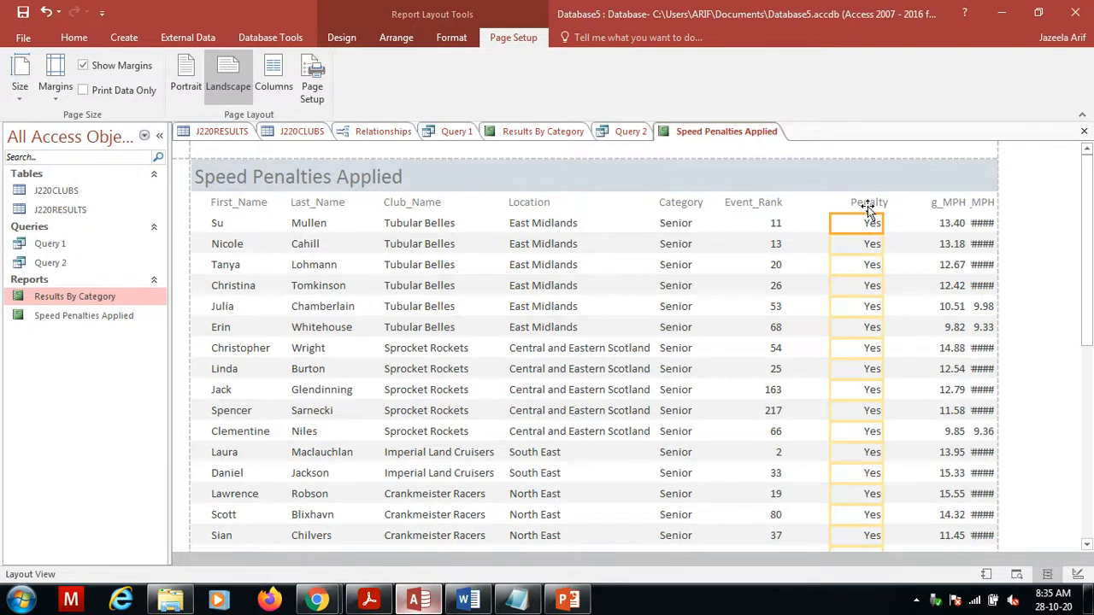
{"action": "left_click", "coordinate": [865, 203]}
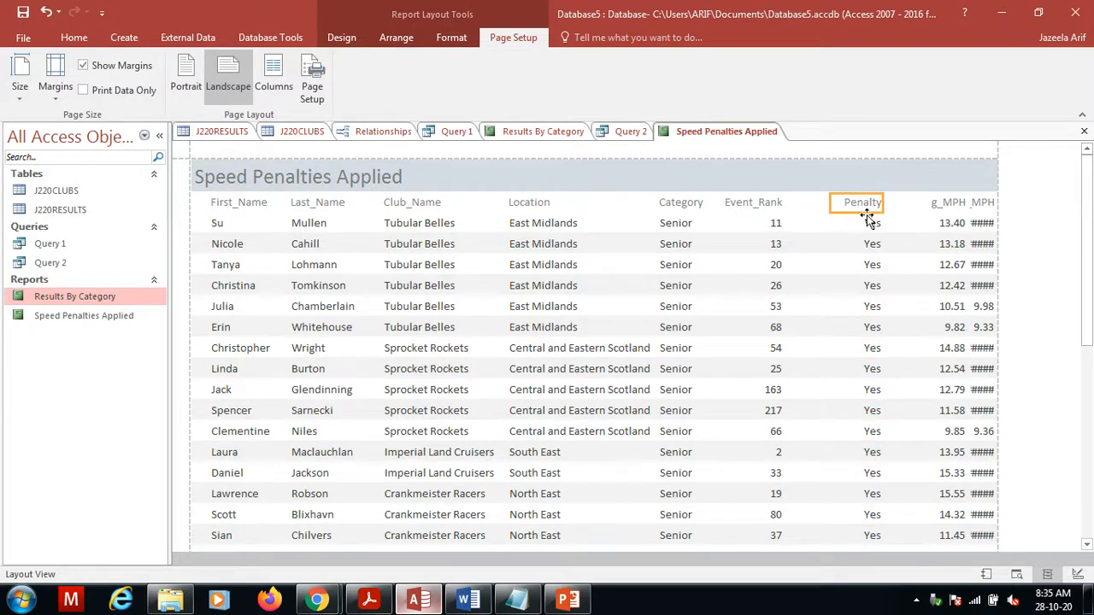
{"action": "left_click", "coordinate": [866, 223], "text": "ctrl"}
{"action": "key", "text": "Left"}
{"action": "key", "text": "Left"}
{"action": "key", "text": "Left"}
{"action": "key", "text": "Left"}
{"action": "key", "text": "Left"}
{"action": "key", "text": "Left"}
{"action": "key", "text": "Left"}
{"action": "key", "text": "Left"}
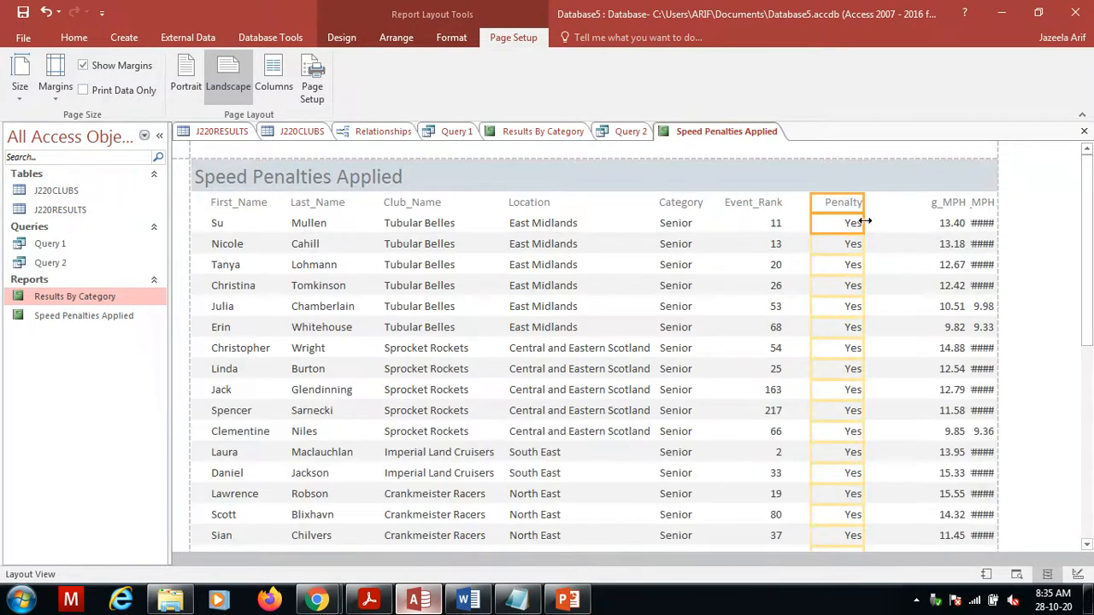
- Widen the Avg_MPH heading and its data column to fit the full label, and move them next to the Penalty column
{"action": "left_click", "coordinate": [947, 205]}
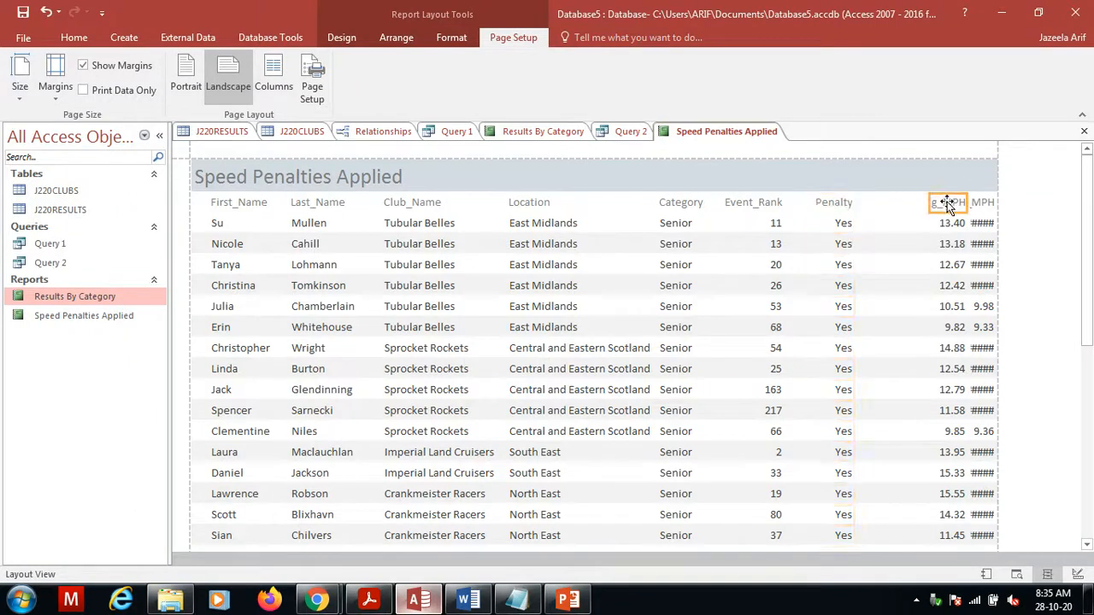
{"action": "left_click", "coordinate": [945, 221], "text": "ctrl"}
{"action": "left_click_drag", "start_coordinate": [928, 203], "coordinate": [898, 208]}
{"action": "key", "text": "Left"}
{"action": "key", "text": "Left"}
{"action": "key", "text": "Left"}
{"action": "key", "text": "Left"}
{"action": "key", "text": "Left"}
{"action": "key", "text": "Left"}
{"action": "key", "text": "Left"}
{"action": "key", "text": "Left"}
{"action": "key", "text": "Left"}
{"action": "key", "text": "Left"}
{"action": "key", "text": "Left"}
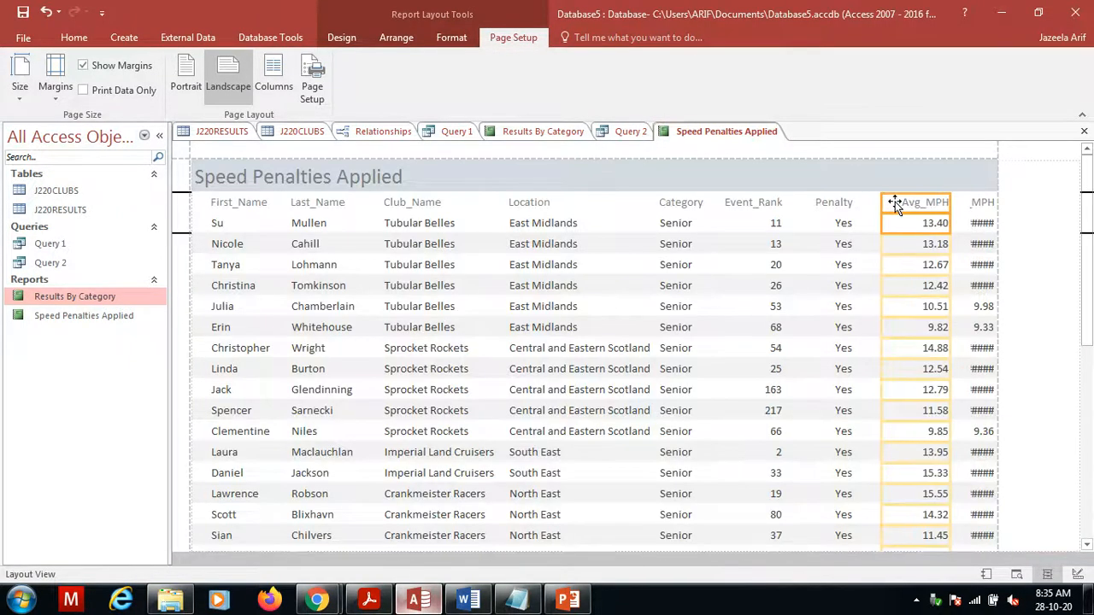
{"action": "key", "text": "Left"}
{"action": "key", "text": "Left"}
{"action": "key", "text": "Left"}
{"action": "key", "text": "Left"}
{"action": "key", "text": "Left"}
{"action": "key", "text": "Left"}
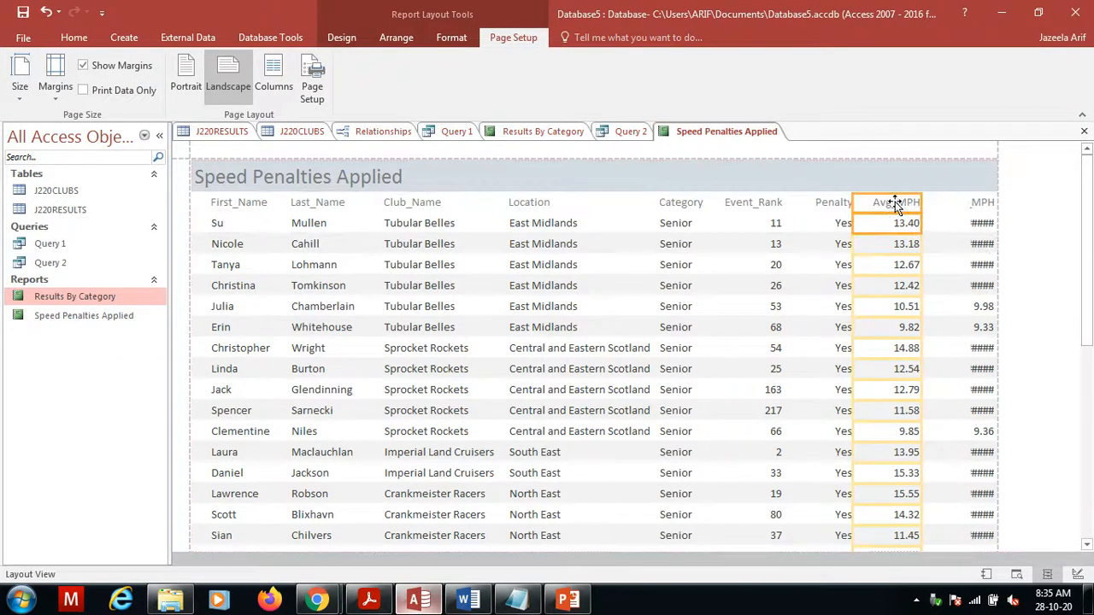
{"action": "key", "text": "Left"}
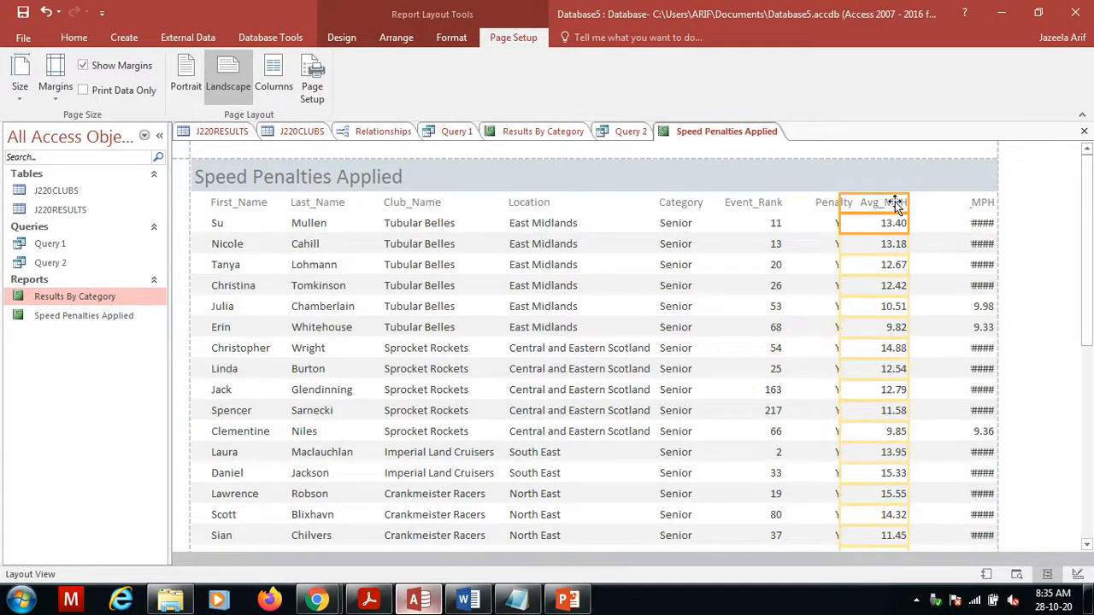
{"action": "key", "text": "Right"}
{"action": "key", "text": "Right"}
- Narrow the Avg_MPH heading and its data column on the Penalty side so they no longer overlap the Penalty data
{"action": "left_click", "coordinate": [934, 243]}
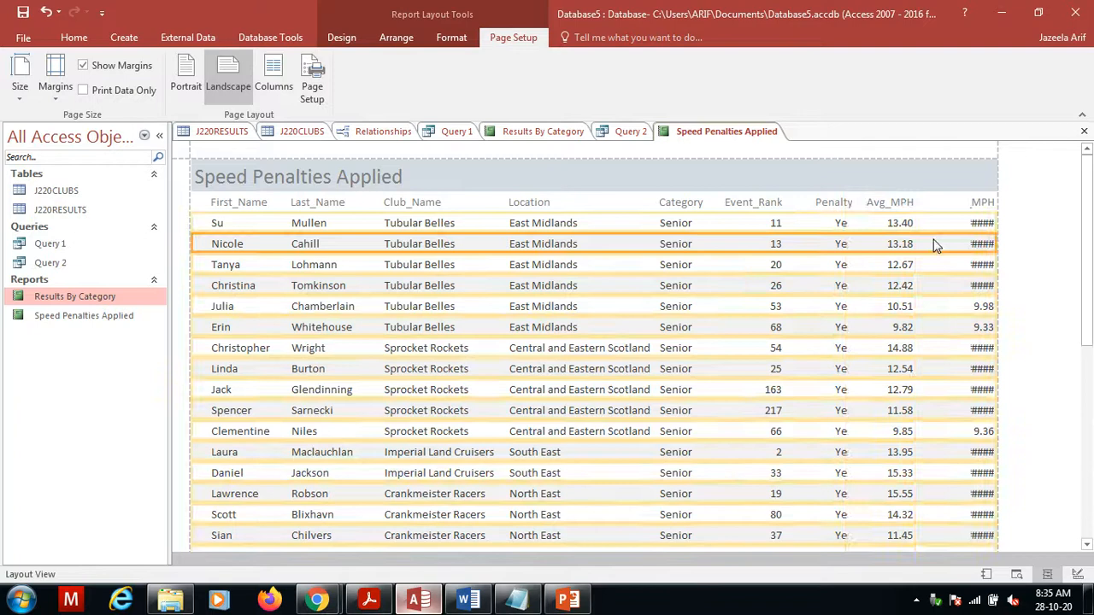
{"action": "left_click", "coordinate": [890, 203]}
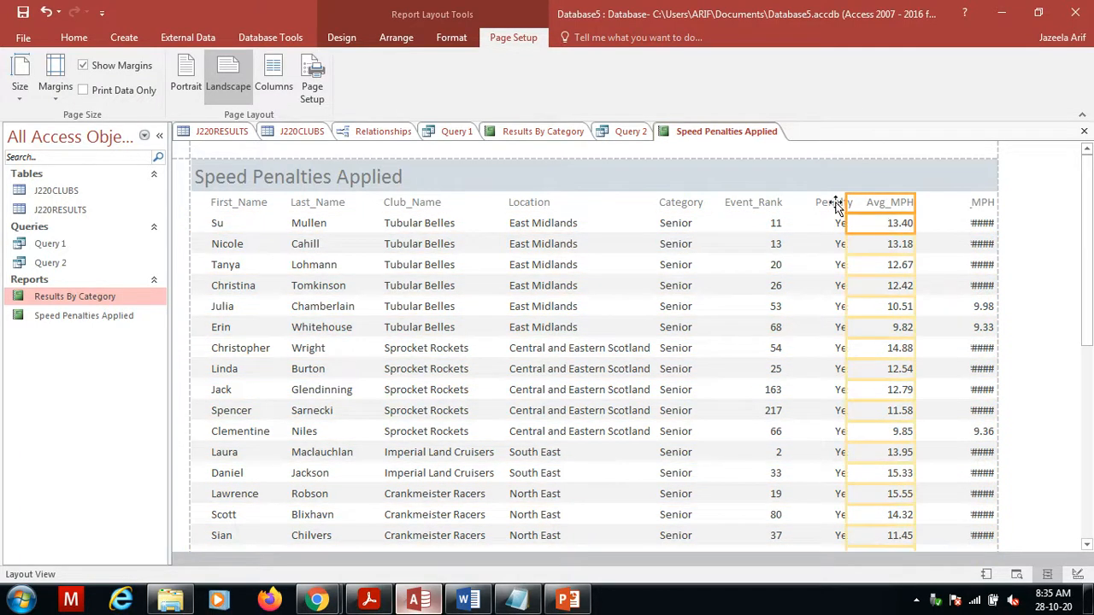
{"action": "left_click_drag", "start_coordinate": [847, 202], "coordinate": [862, 203]}
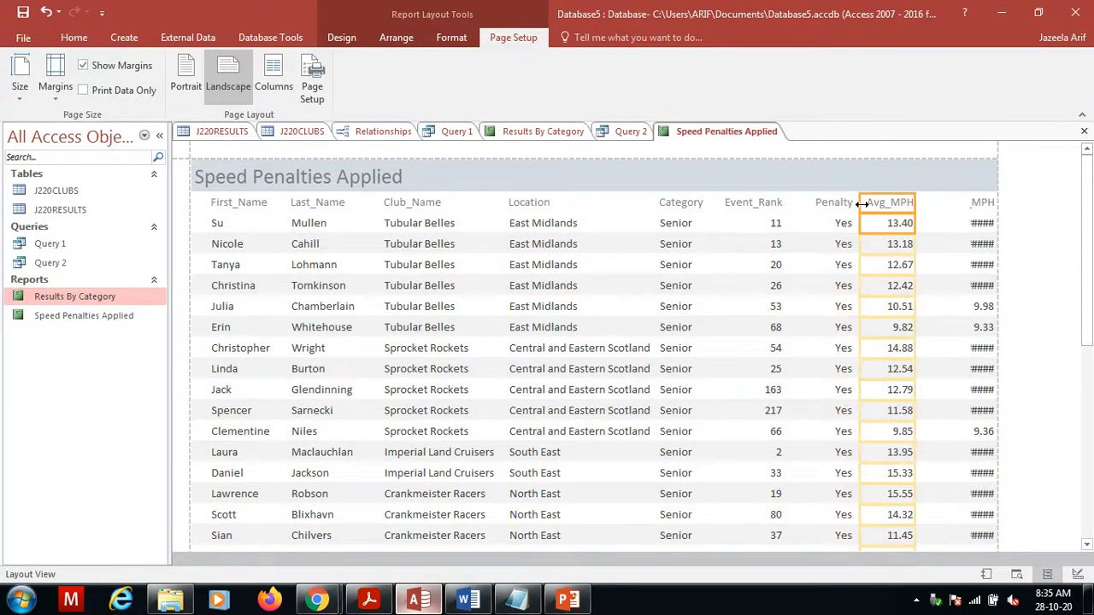
- Widen the Revised_MPH heading and its data column towards the Avg_MPH column so the label and values show in full
{"action": "left_click", "coordinate": [965, 203]}
{"action": "left_click", "coordinate": [979, 203]}
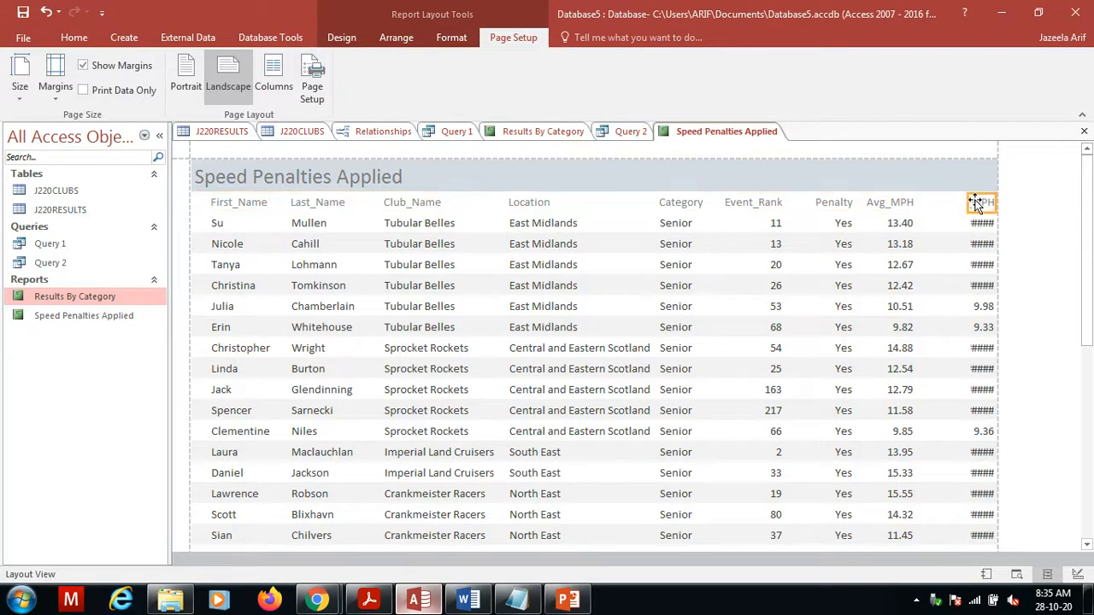
{"action": "left_click", "coordinate": [983, 225]}
{"action": "left_click", "coordinate": [981, 205]}
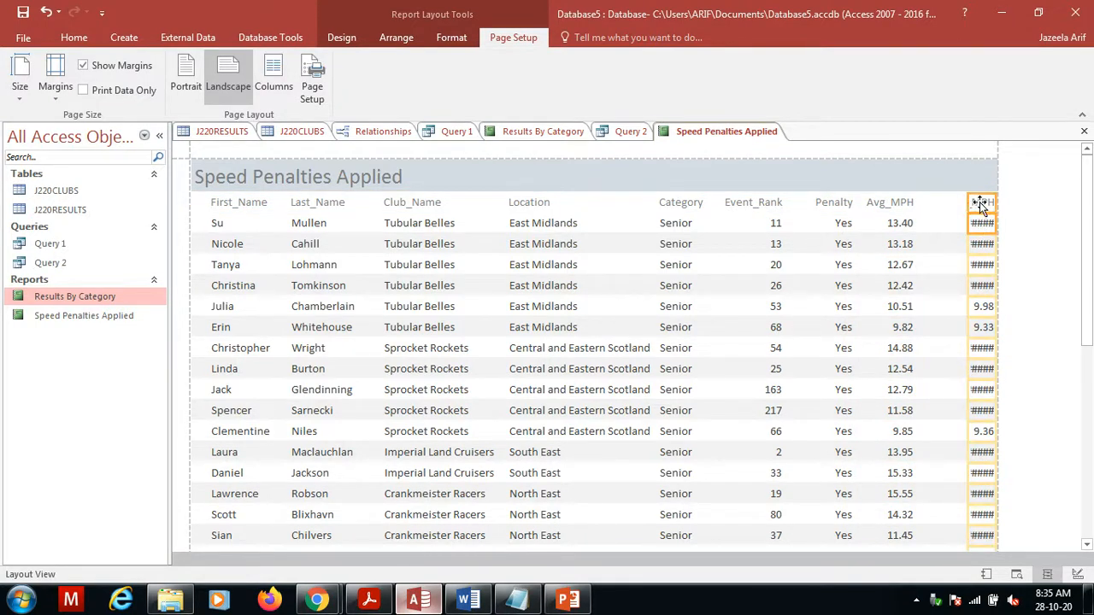
{"action": "left_click", "coordinate": [981, 225]}
{"action": "left_click_drag", "start_coordinate": [969, 206], "coordinate": [920, 206]}
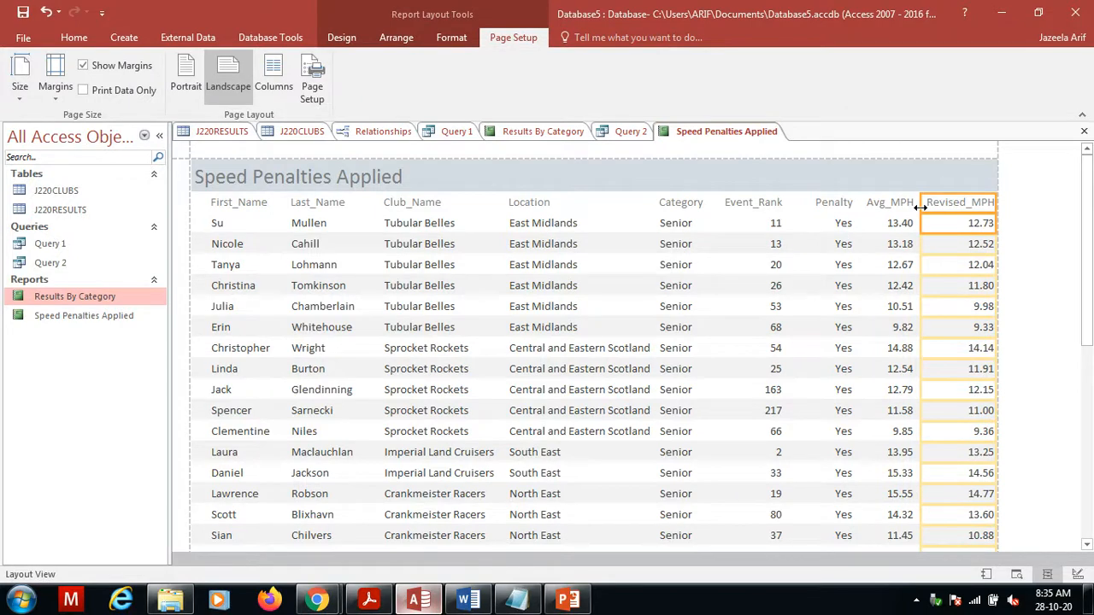
- Check the sort requirement in the exam paper PDF and sort the report by Avg_MPH from largest to smallest in Access
{"action": "left_click", "coordinate": [349, 602]}
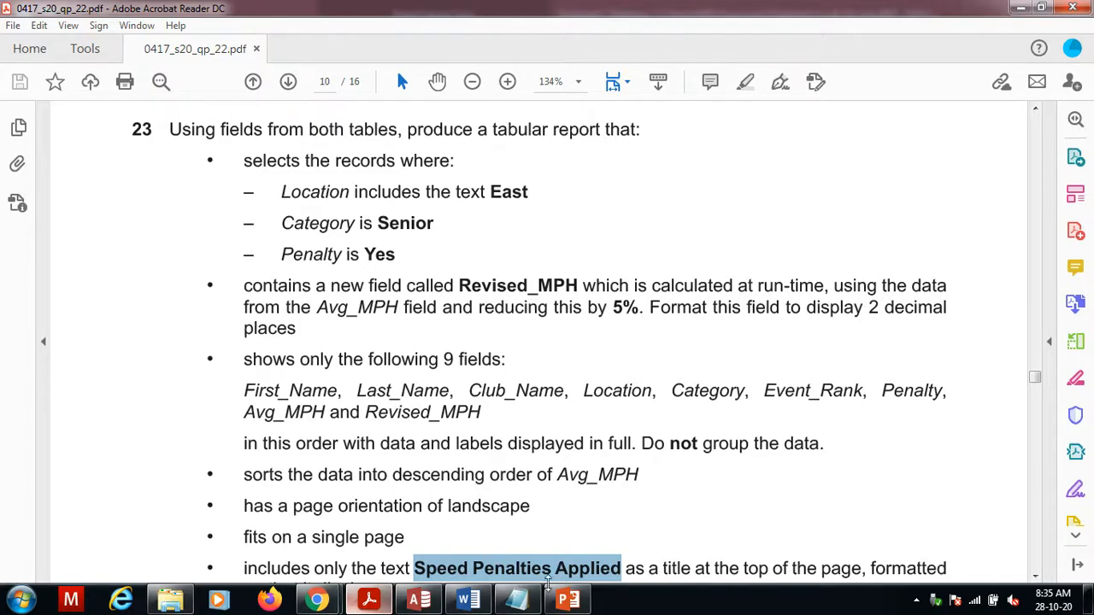
{"action": "left_click", "coordinate": [419, 600]}
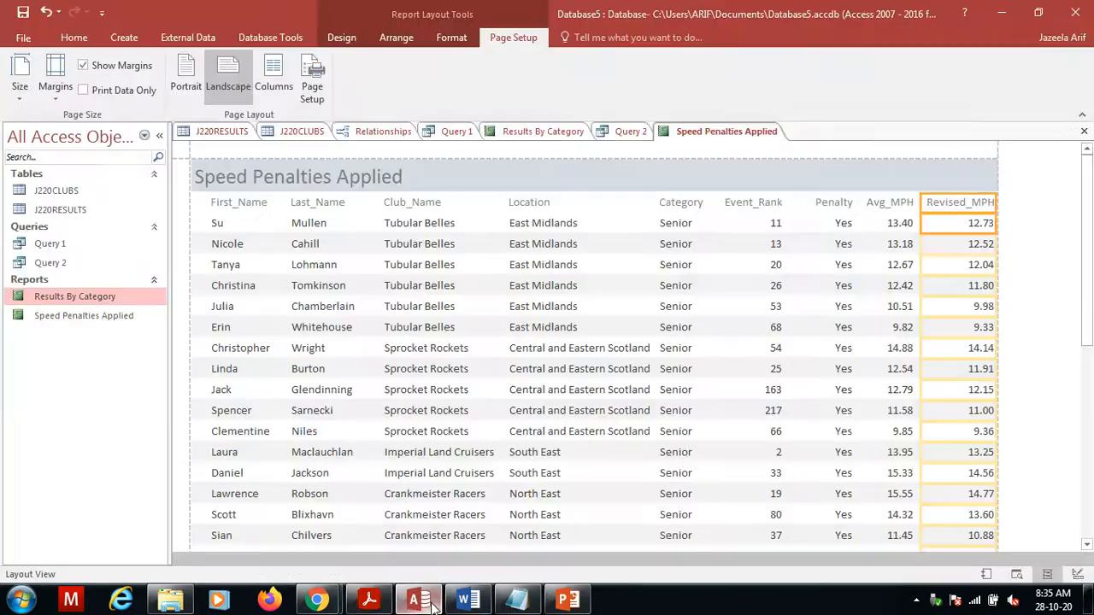
{"action": "left_click", "coordinate": [335, 37]}
{"action": "left_click", "coordinate": [162, 90]}
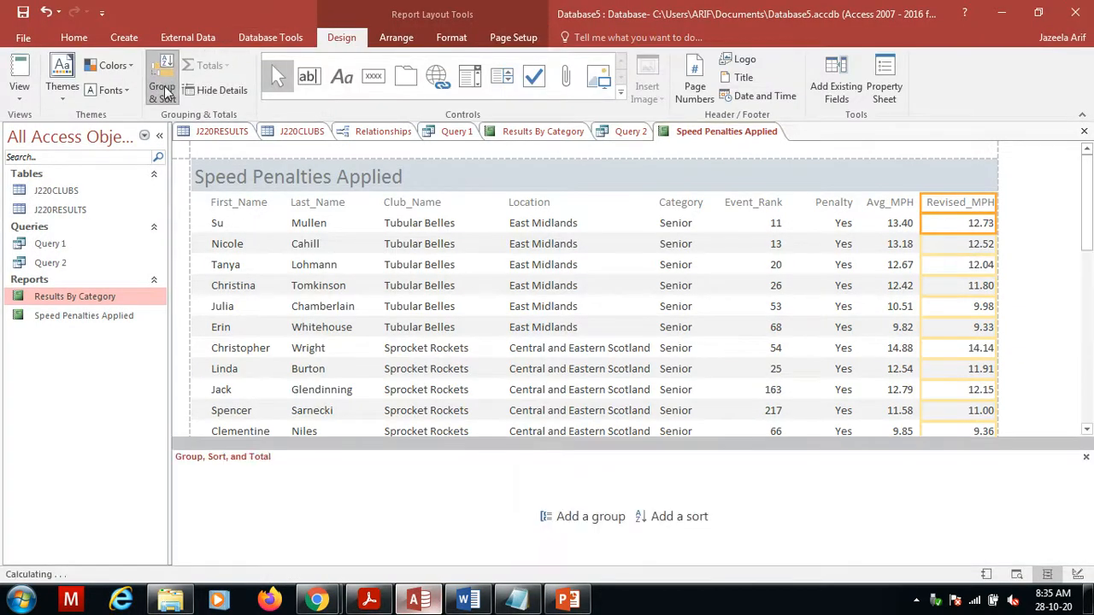
{"action": "left_click", "coordinate": [682, 518]}
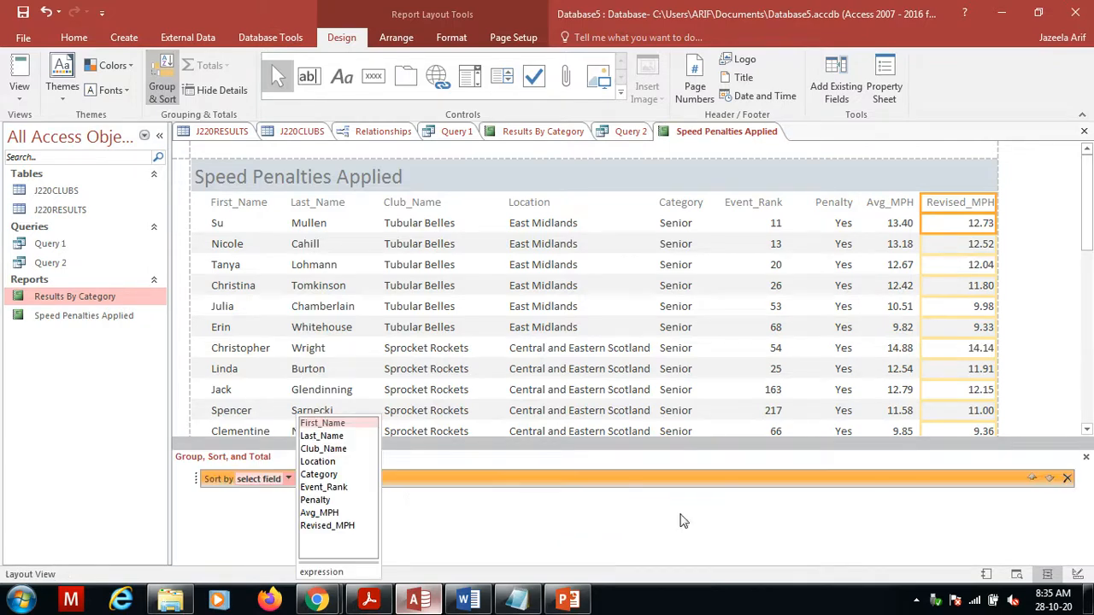
{"action": "left_click", "coordinate": [338, 512]}
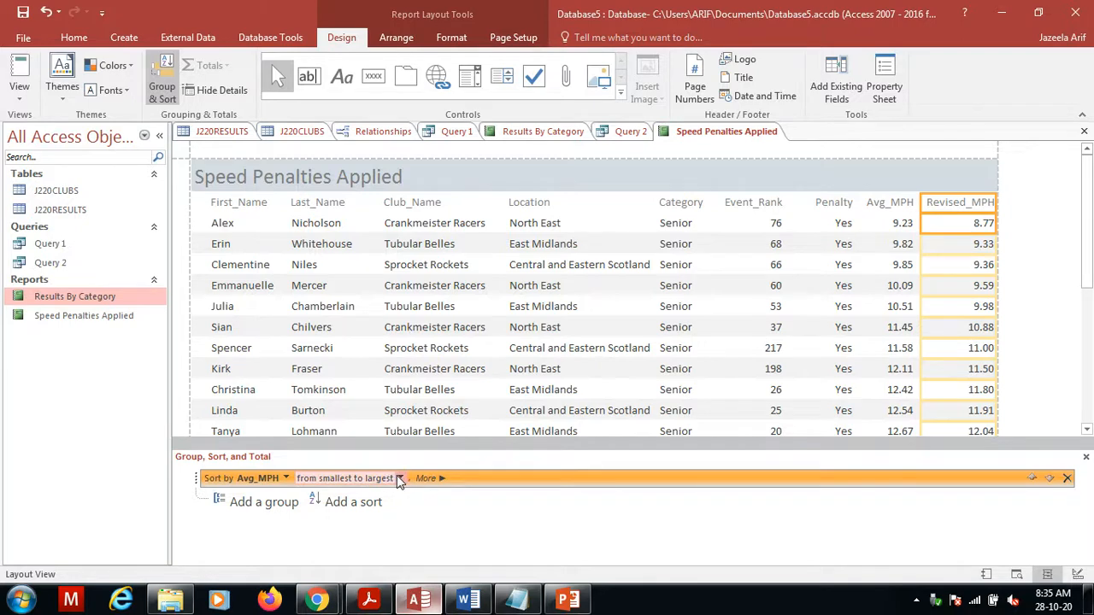
{"action": "left_click", "coordinate": [398, 479]}
{"action": "left_click", "coordinate": [370, 507]}
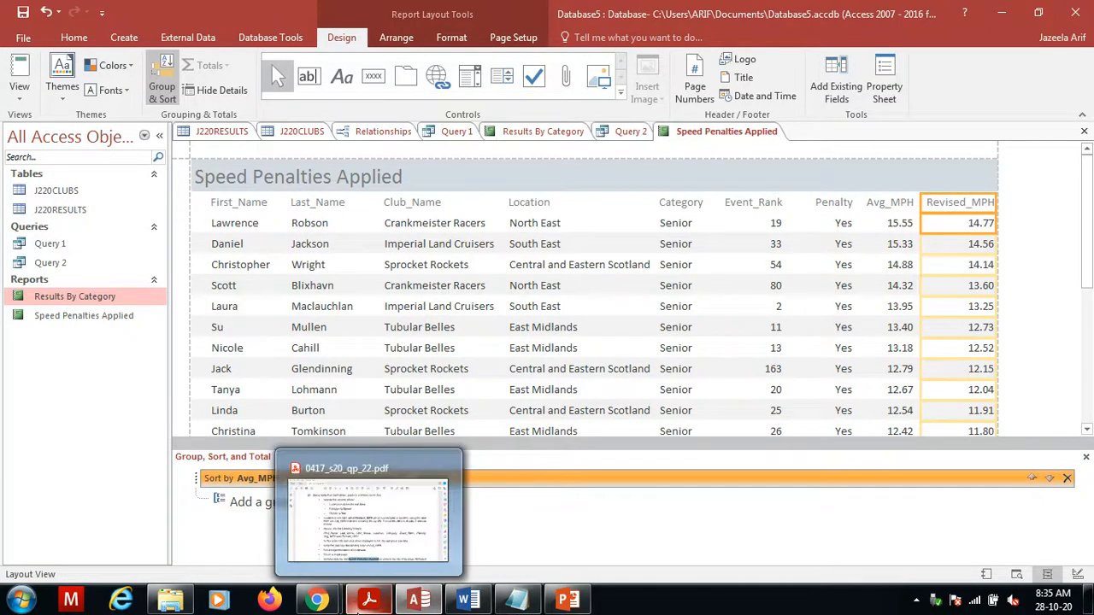
- Read the remaining task 23 requirements for page fit, title formatting and candidate details in the exam paper PDF, and return to Access
{"action": "left_click", "coordinate": [369, 600]}
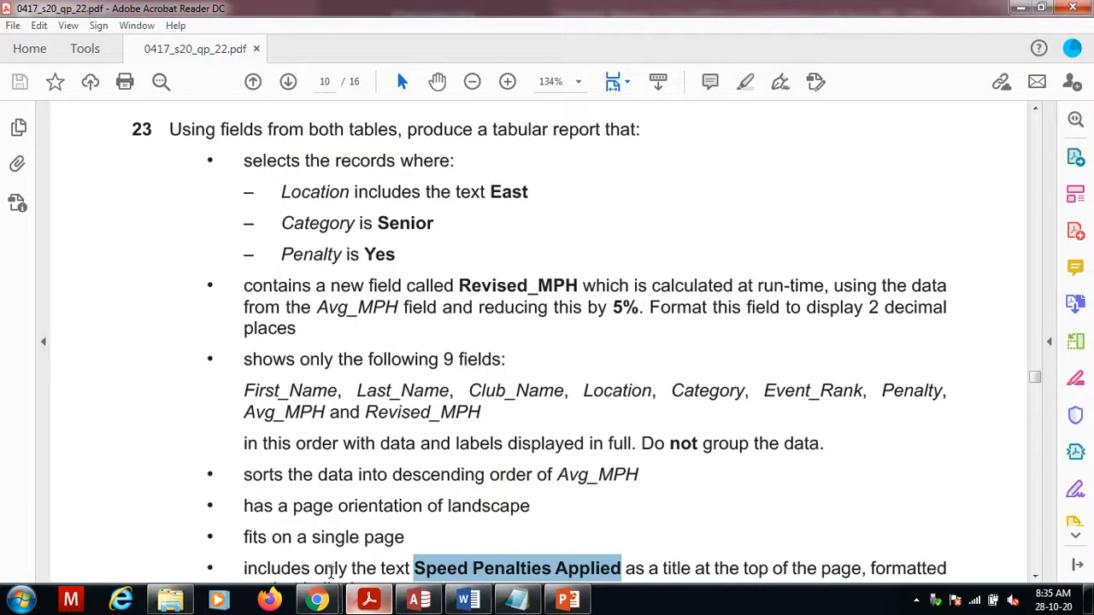
{"action": "left_click", "coordinate": [346, 537]}
{"action": "scroll", "coordinate": [345, 537], "scroll_direction": "down", "scroll_amount": 3}
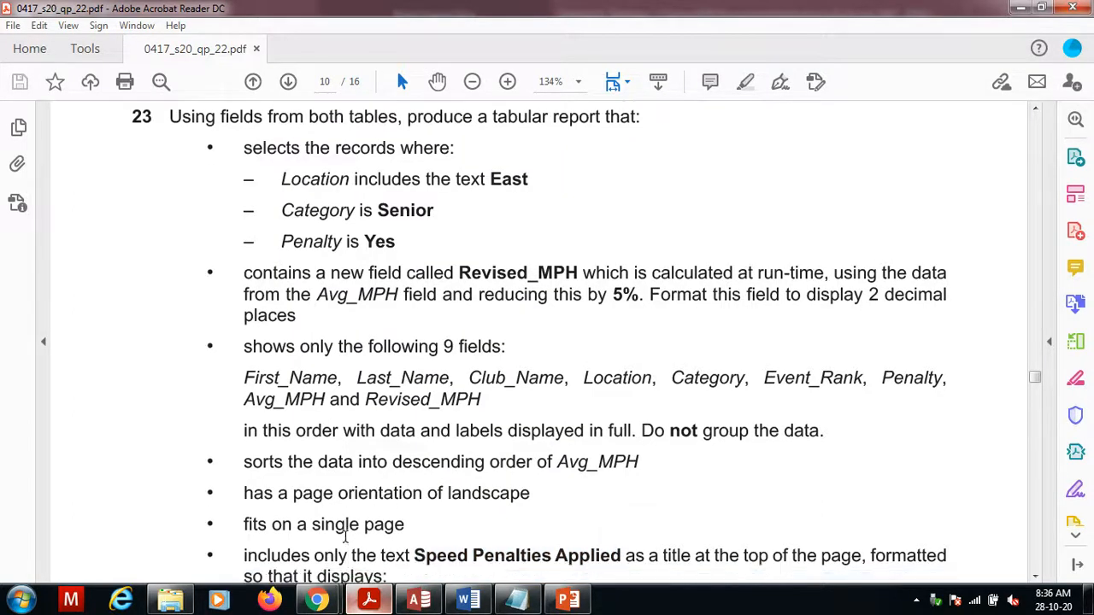
{"action": "scroll", "coordinate": [345, 537], "scroll_direction": "down", "scroll_amount": 2}
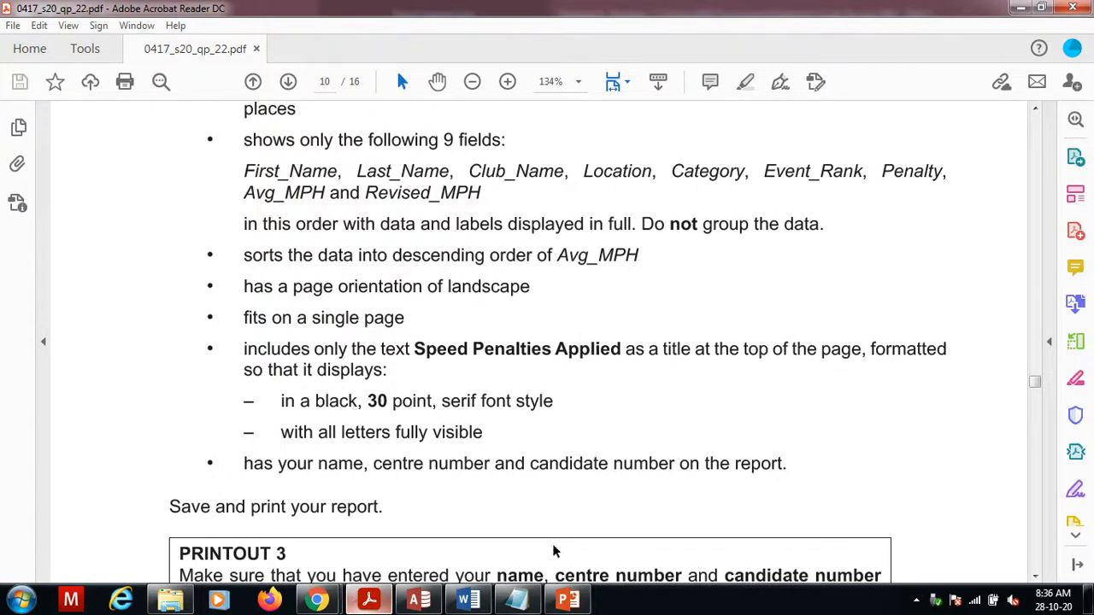
{"action": "left_click", "coordinate": [419, 601]}
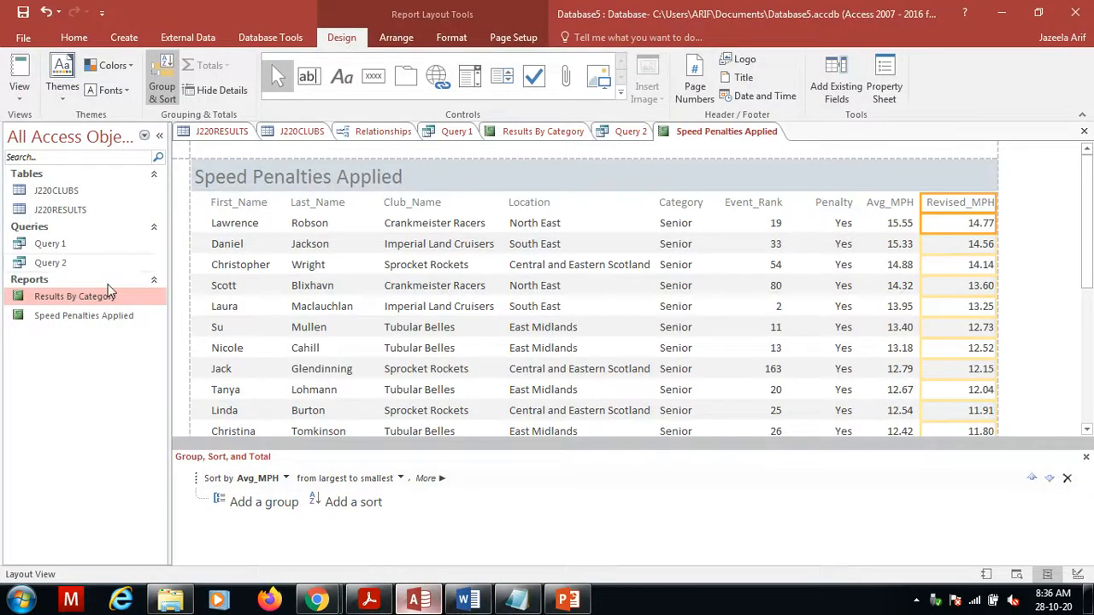
- Set the font size of the Speed Penalties Applied title to 30
{"action": "left_click", "coordinate": [19, 89]}
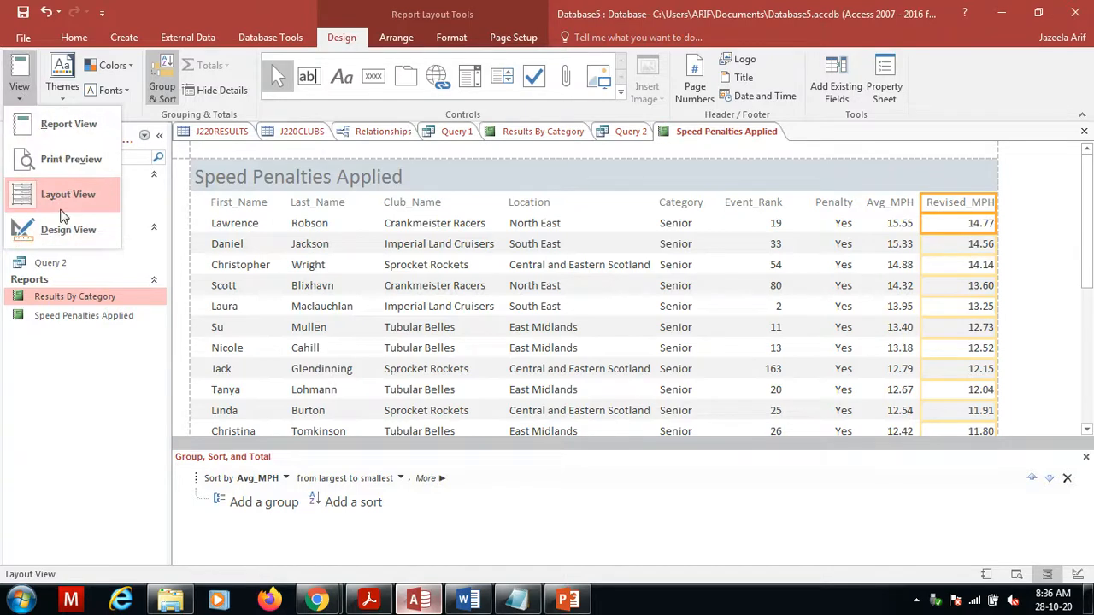
{"action": "left_click", "coordinate": [294, 176]}
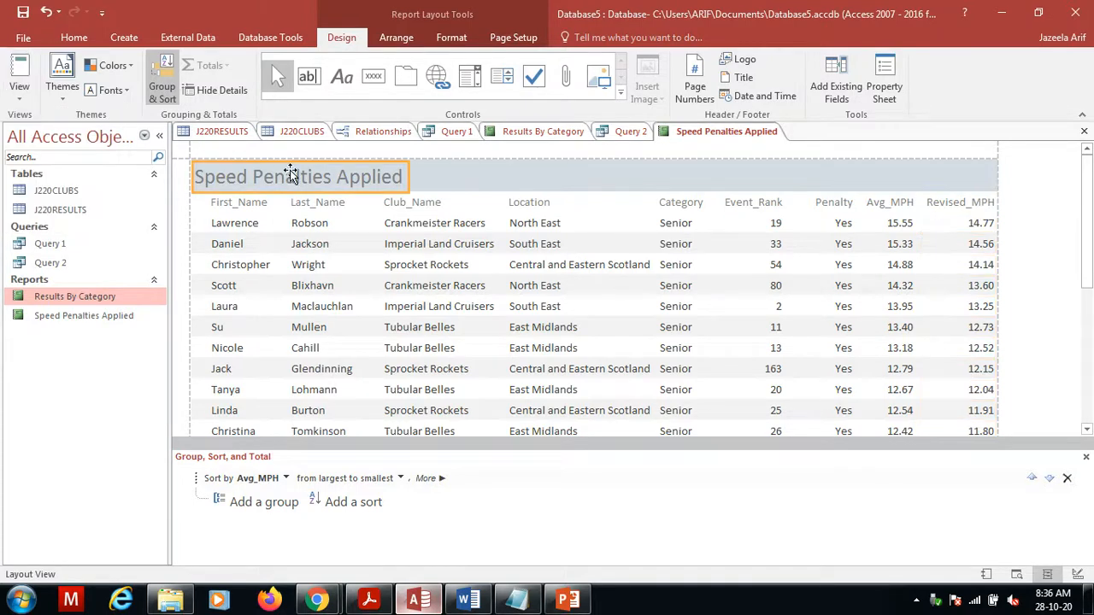
{"action": "double_click", "coordinate": [342, 174]}
{"action": "left_click", "coordinate": [343, 174]}
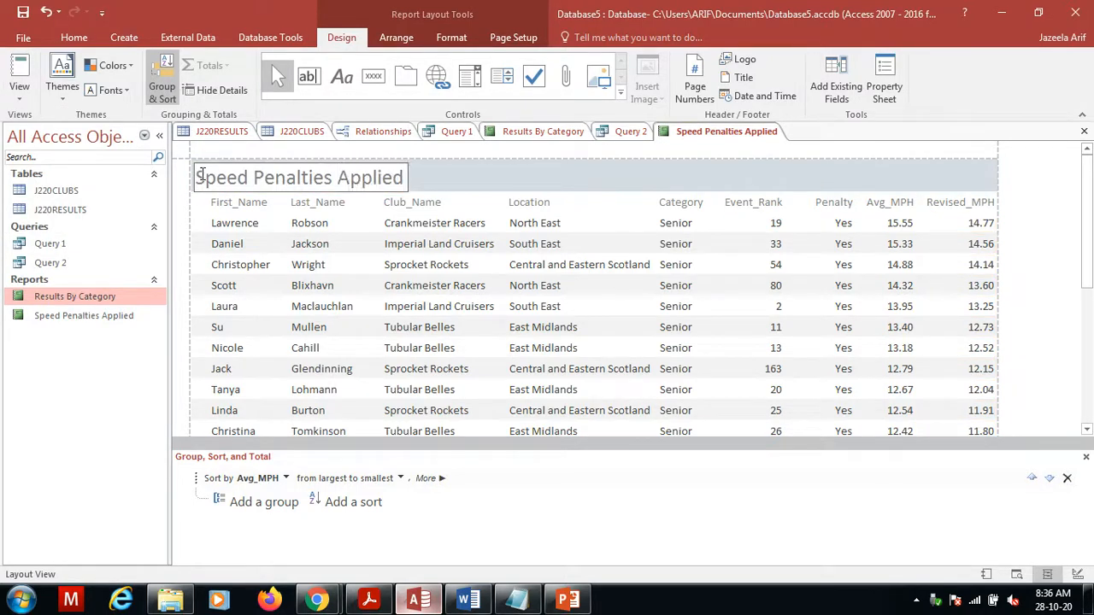
{"action": "left_click_drag", "start_coordinate": [199, 176], "coordinate": [393, 165]}
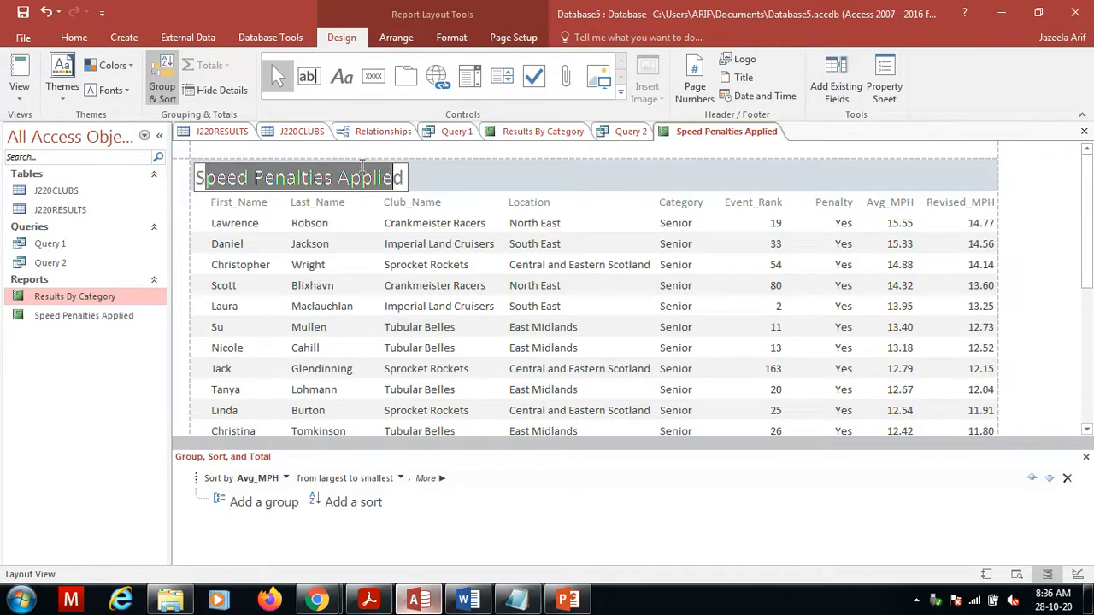
{"action": "left_click", "coordinate": [197, 177]}
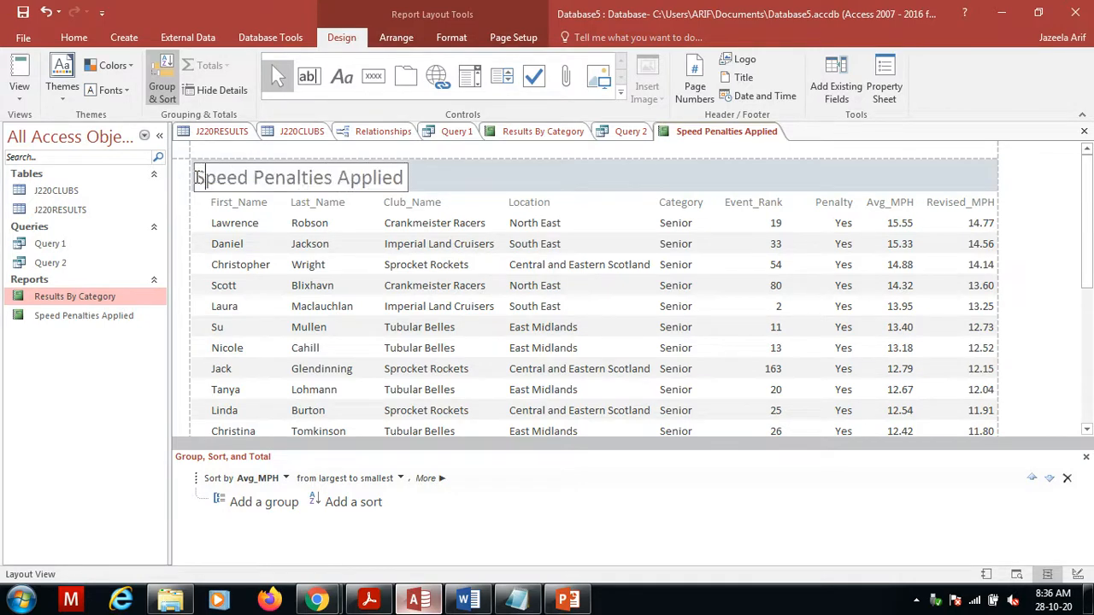
{"action": "left_click_drag", "start_coordinate": [197, 177], "coordinate": [422, 183]}
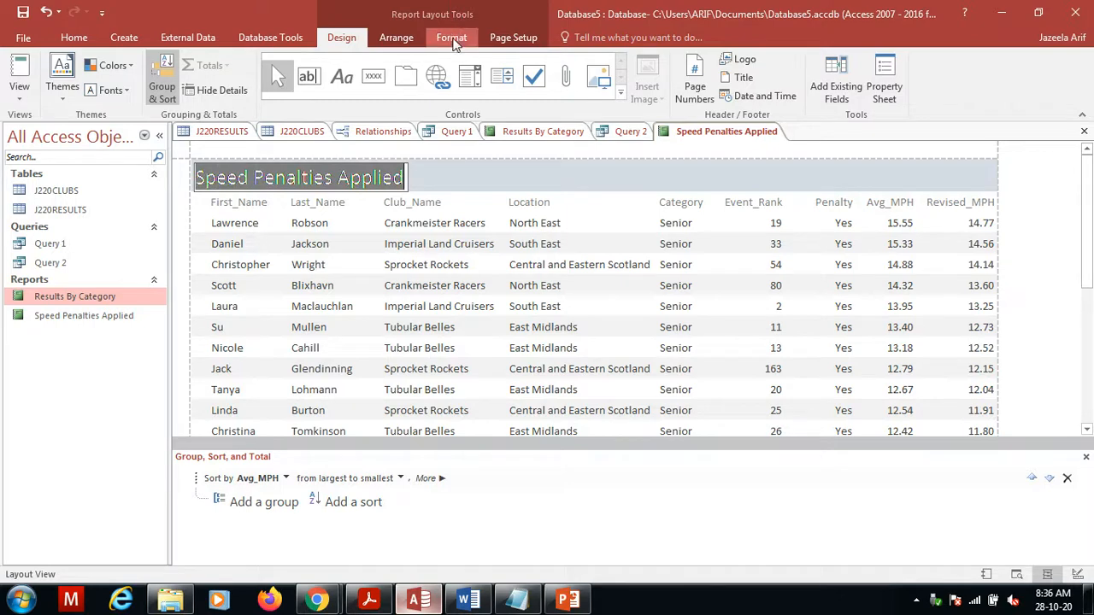
{"action": "left_click", "coordinate": [452, 40]}
{"action": "left_click", "coordinate": [255, 66]}
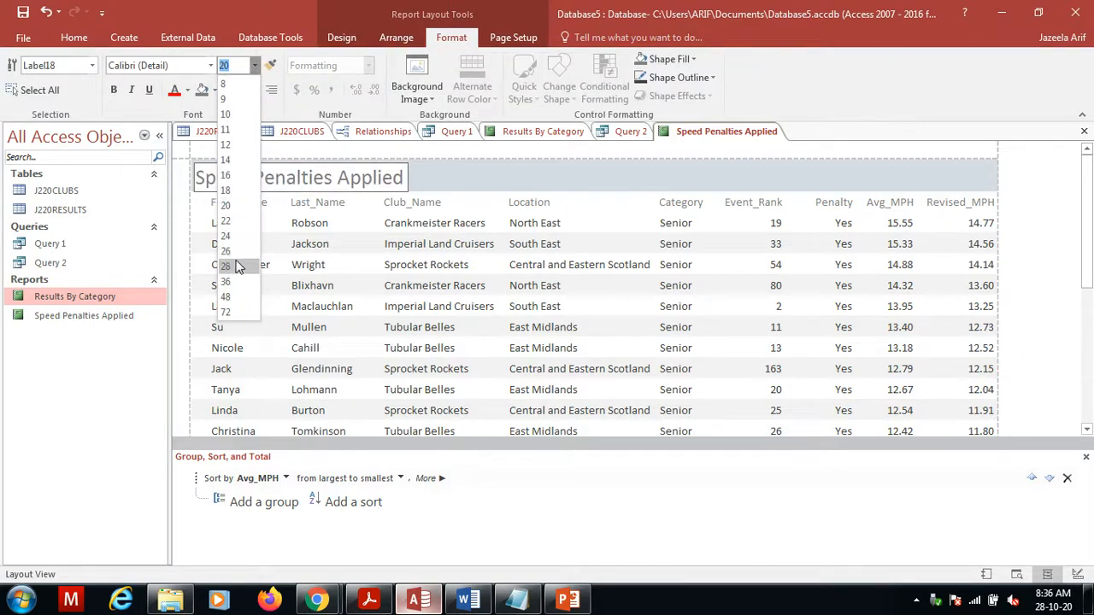
{"action": "type", "text": "3"}
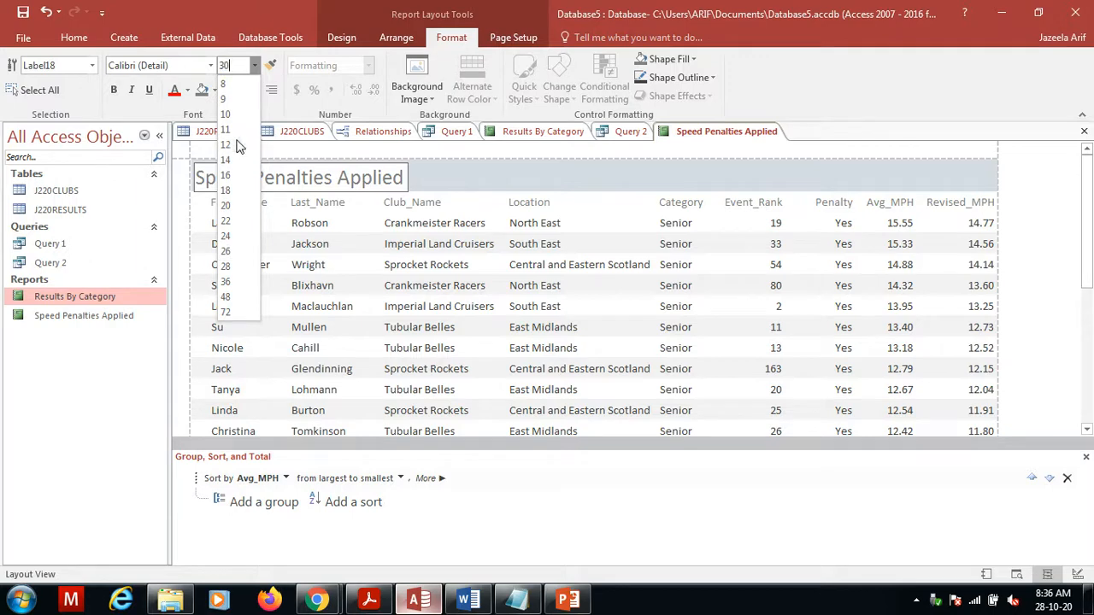
{"action": "key", "text": "Return"}
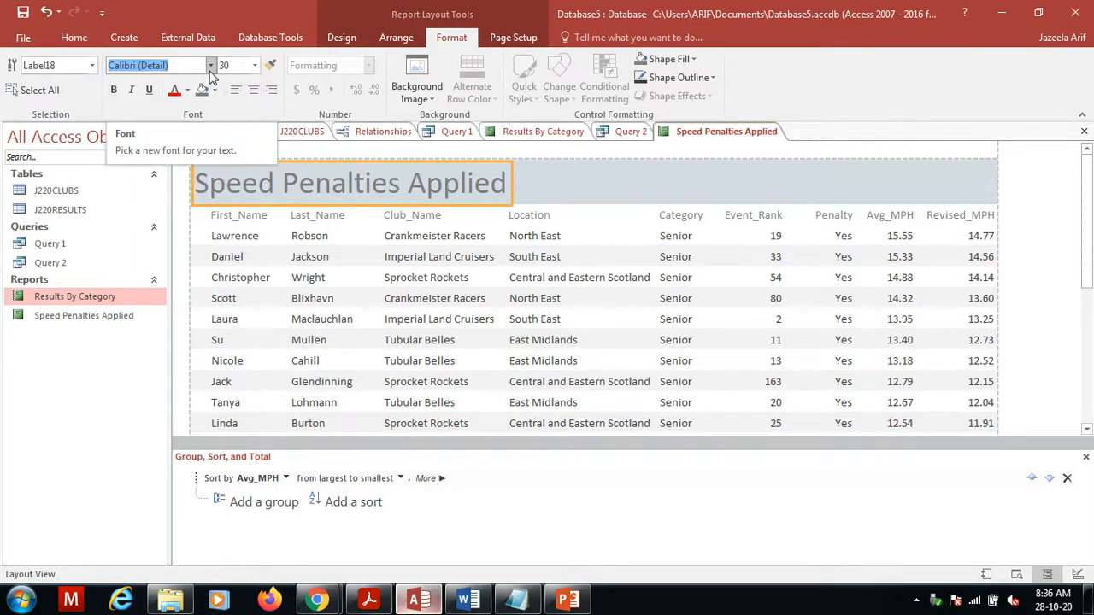
- Set the report title's font to Times New Roman and its font colour to black
{"action": "left_click", "coordinate": [210, 66]}
{"action": "type", "text": "Times New Roman"}
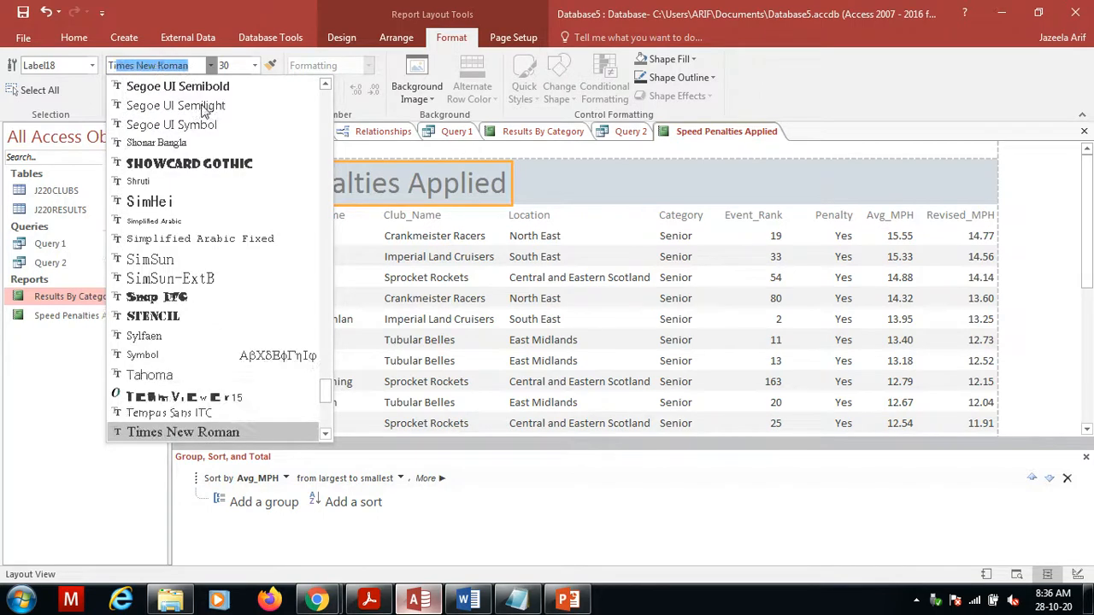
{"action": "key", "text": "Return"}
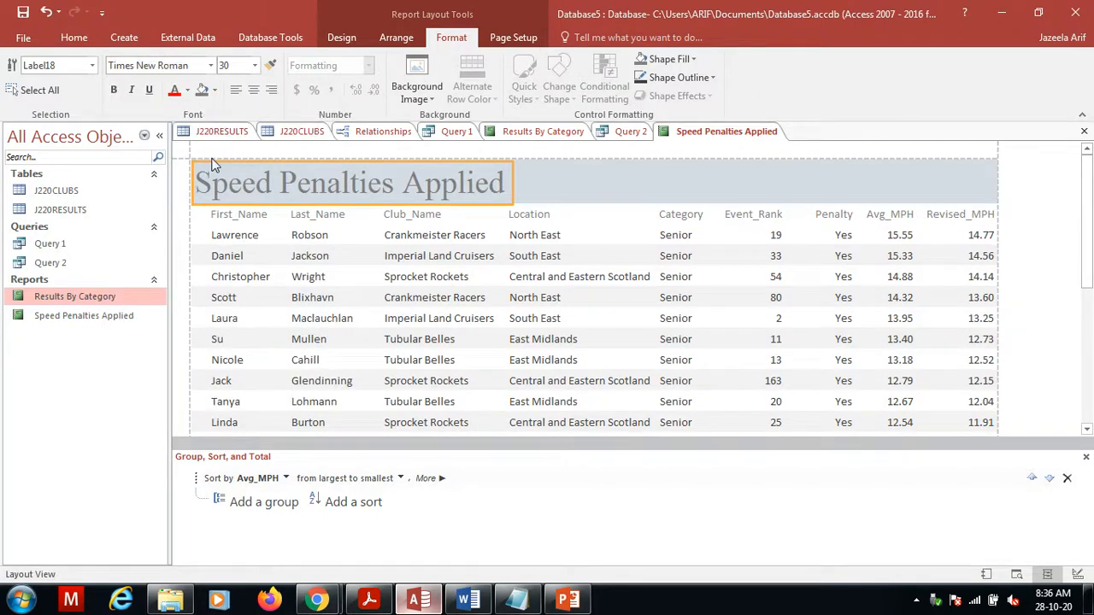
{"action": "left_click", "coordinate": [187, 90]}
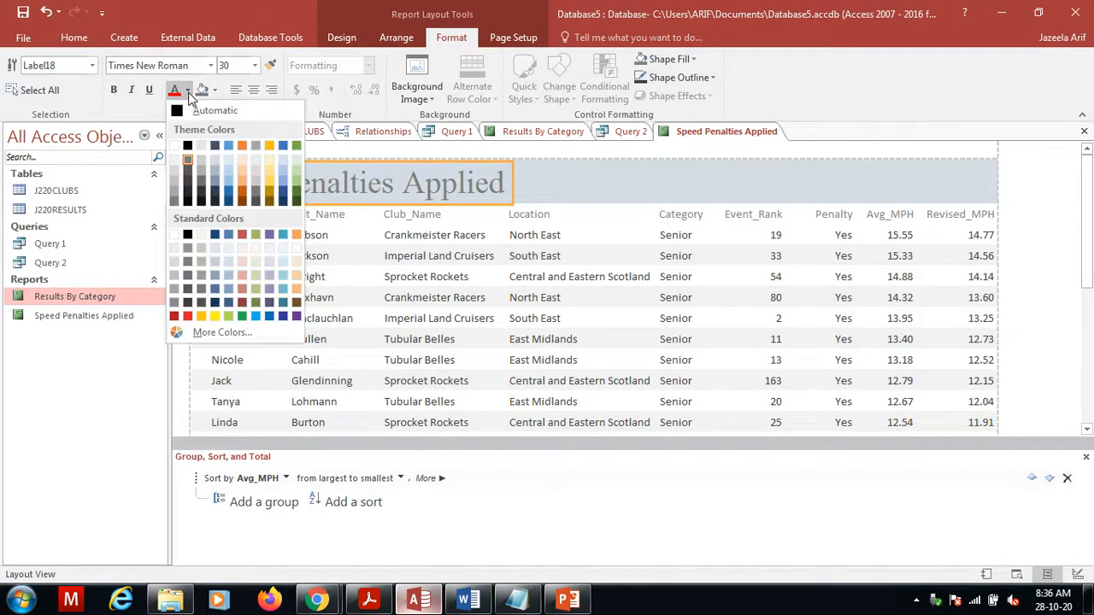
{"action": "left_click", "coordinate": [188, 147]}
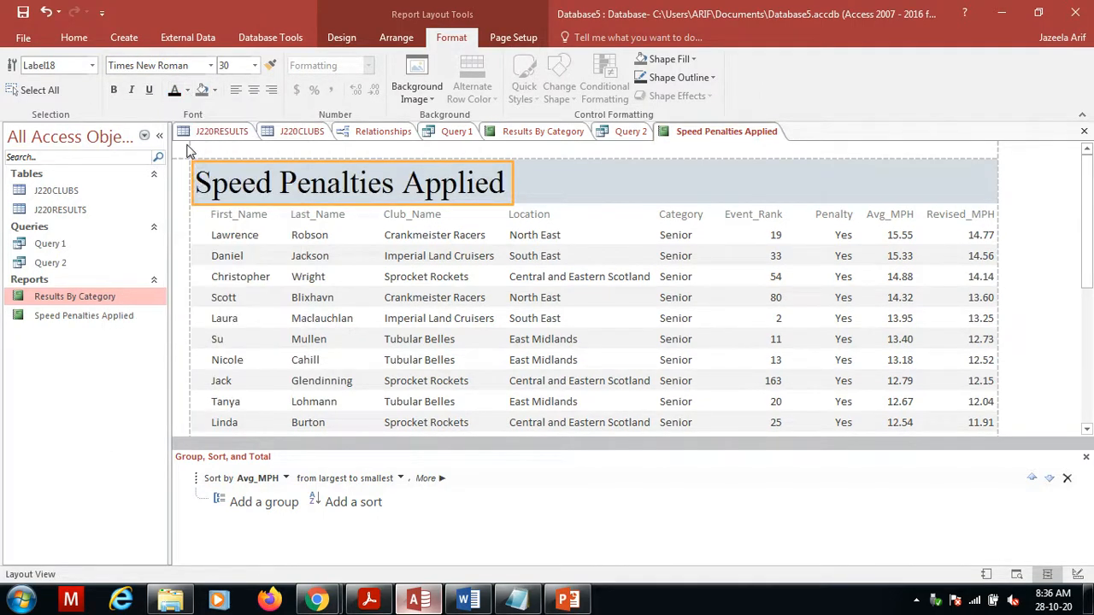
- Recheck the task in the PDF, switch the report to Design View and extend the Report Footer by about 0.25 inch
{"action": "left_click", "coordinate": [370, 601]}
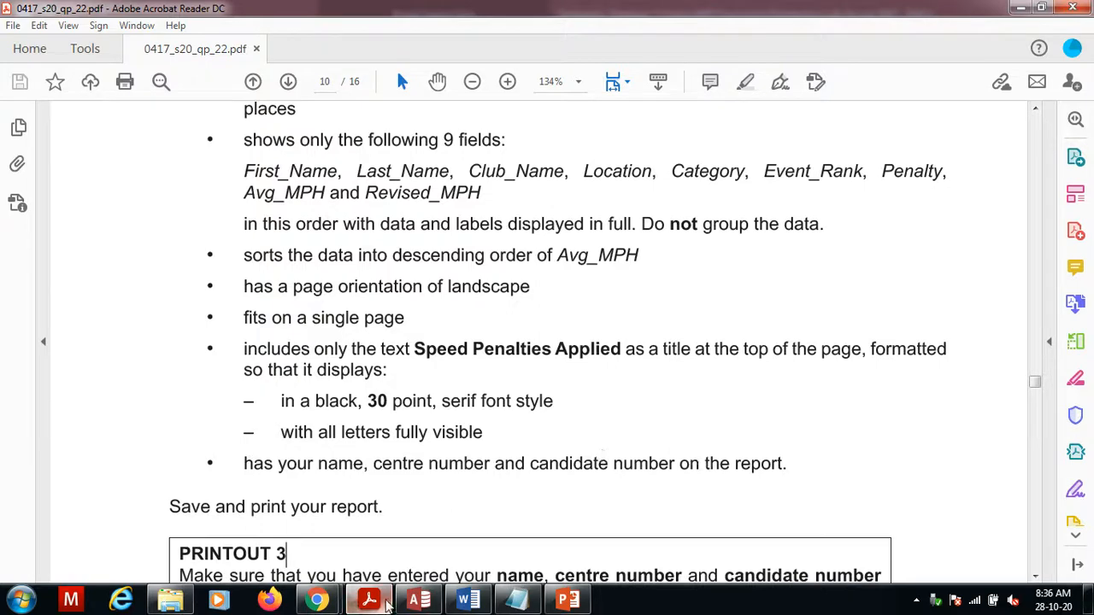
{"action": "left_click", "coordinate": [419, 600]}
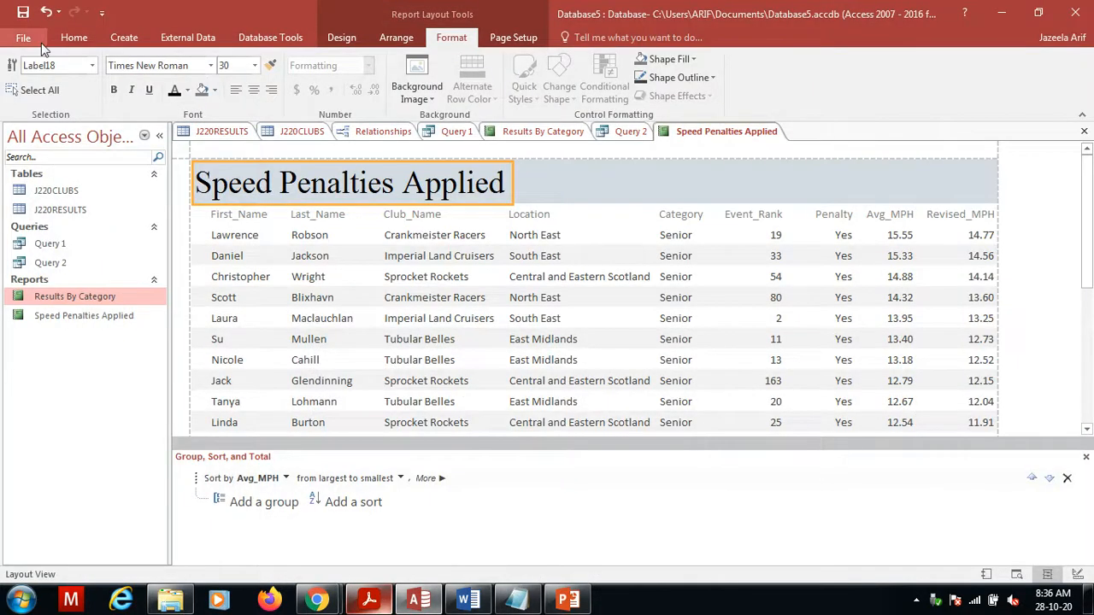
{"action": "left_click", "coordinate": [73, 38]}
{"action": "left_click", "coordinate": [25, 101]}
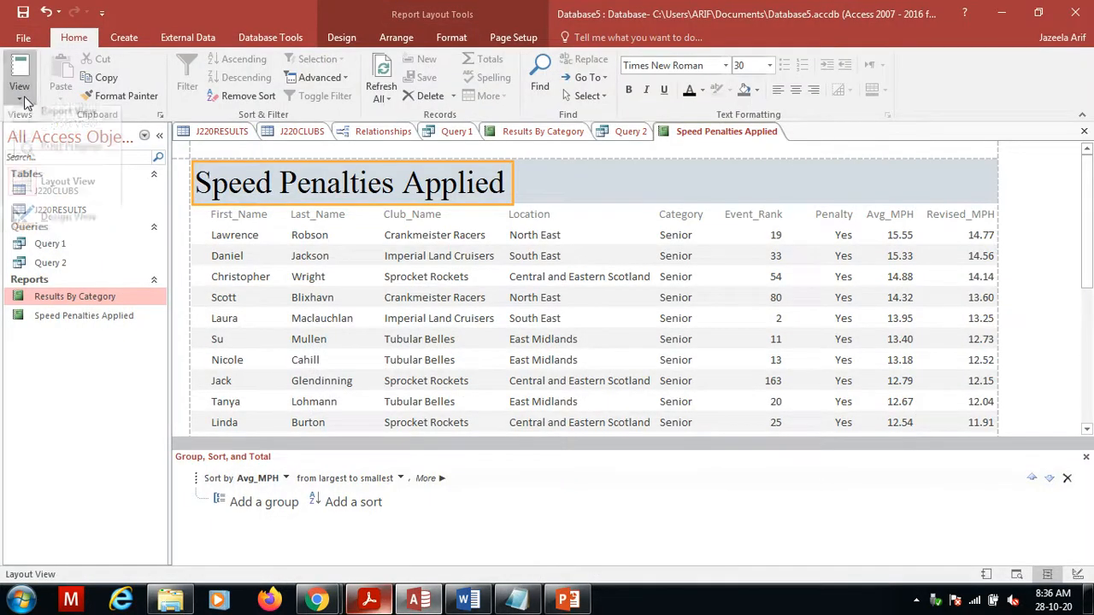
{"action": "left_click", "coordinate": [49, 226]}
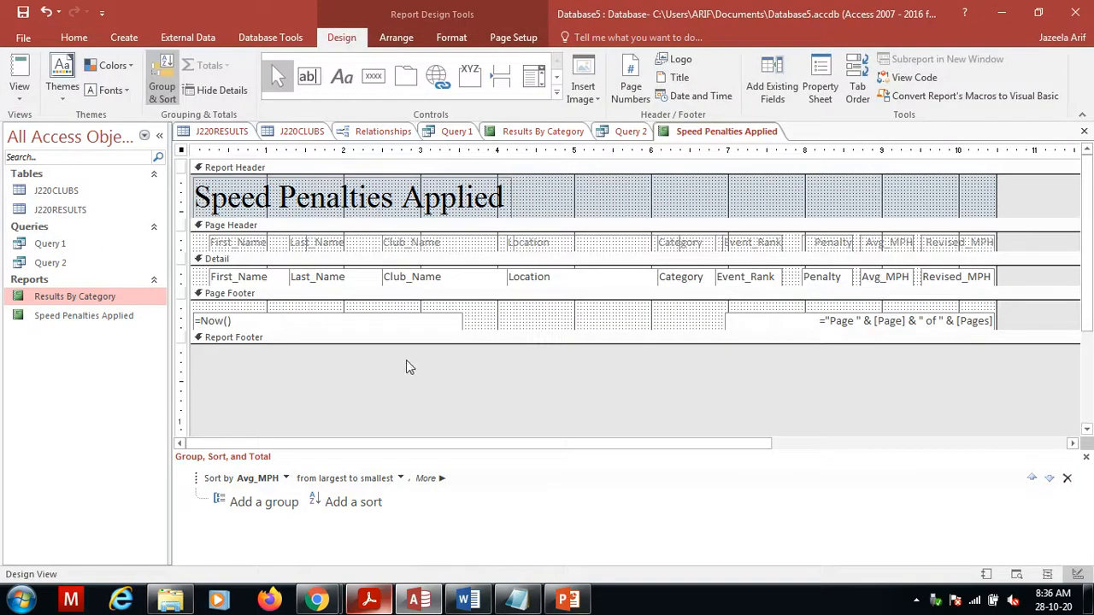
{"action": "left_click_drag", "start_coordinate": [394, 345], "coordinate": [396, 363]}
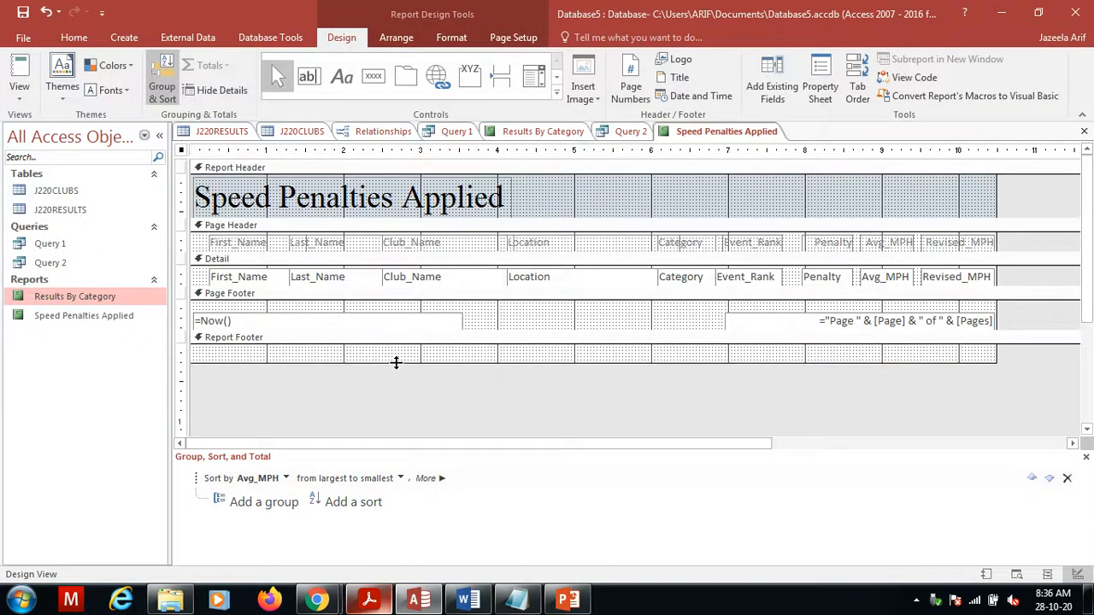
- Add a label about 2 inches wide in the Report Footer containing the candidate's name, centre number and candidate number, and recheck the task PDF
{"action": "left_click", "coordinate": [342, 81]}
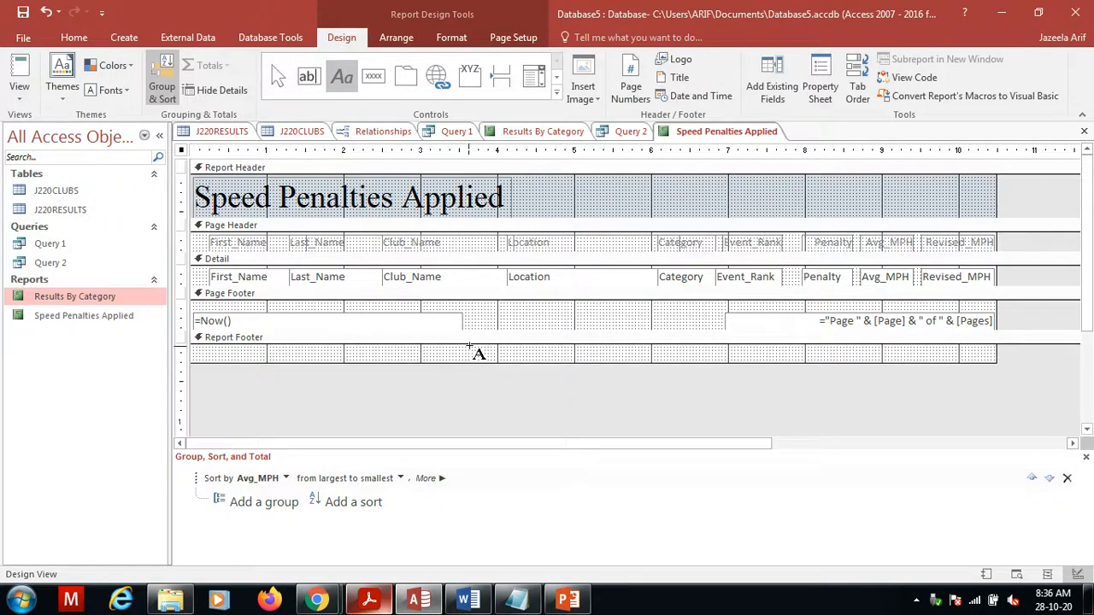
{"action": "mouse_move", "coordinate": [468, 346]}
{"action": "left_mouse_down"}
{"action": "mouse_move", "coordinate": [610, 353]}
{"action": "mouse_move", "coordinate": [630, 363]}
{"action": "left_mouse_up"}
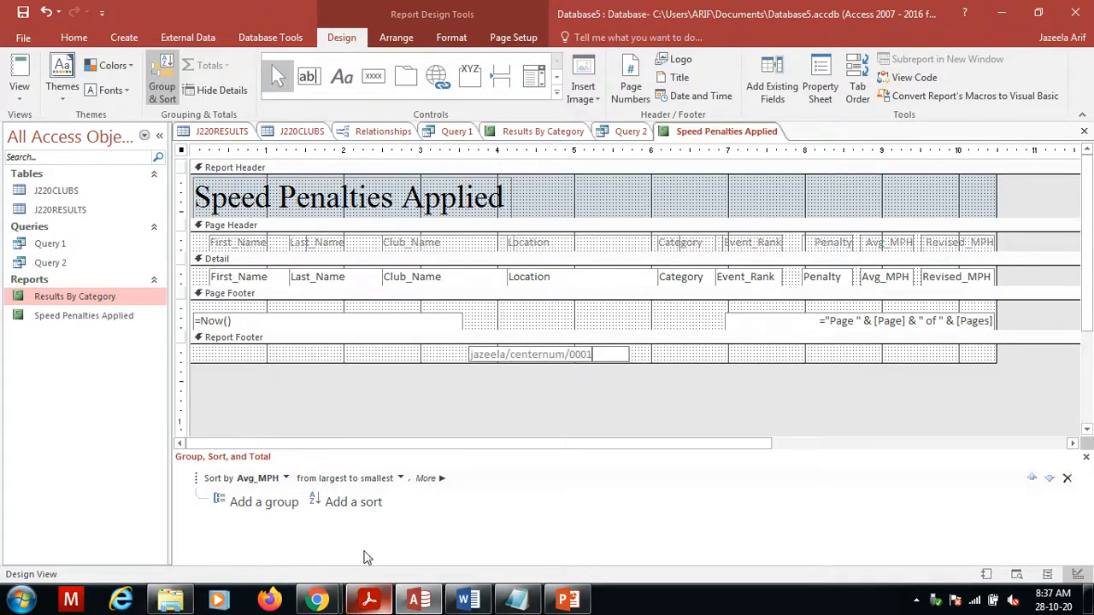
{"action": "left_click", "coordinate": [370, 601]}
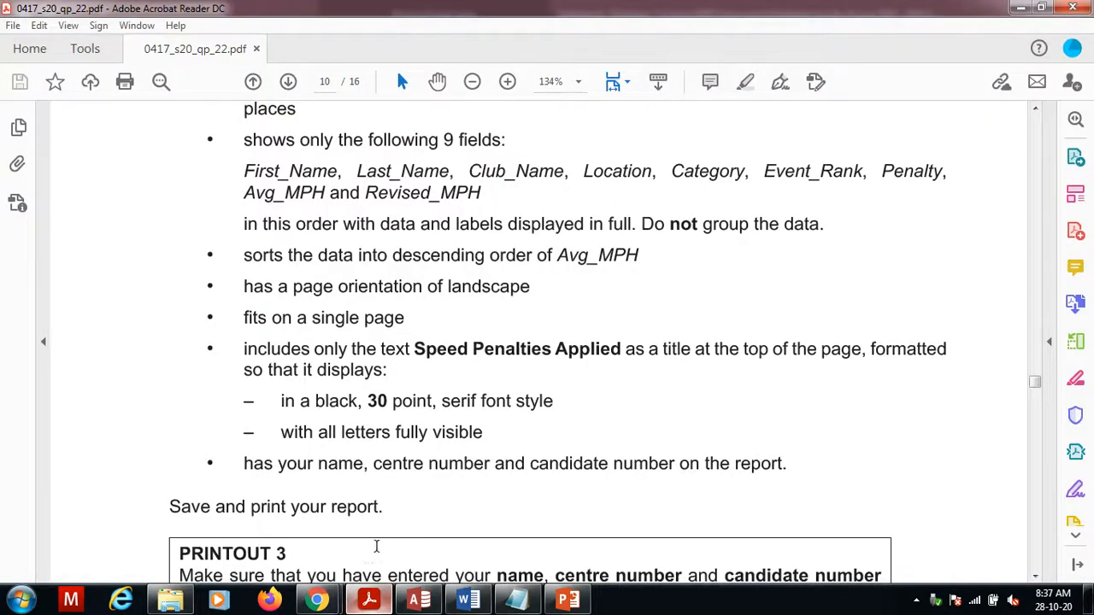
{"action": "left_click", "coordinate": [419, 601]}
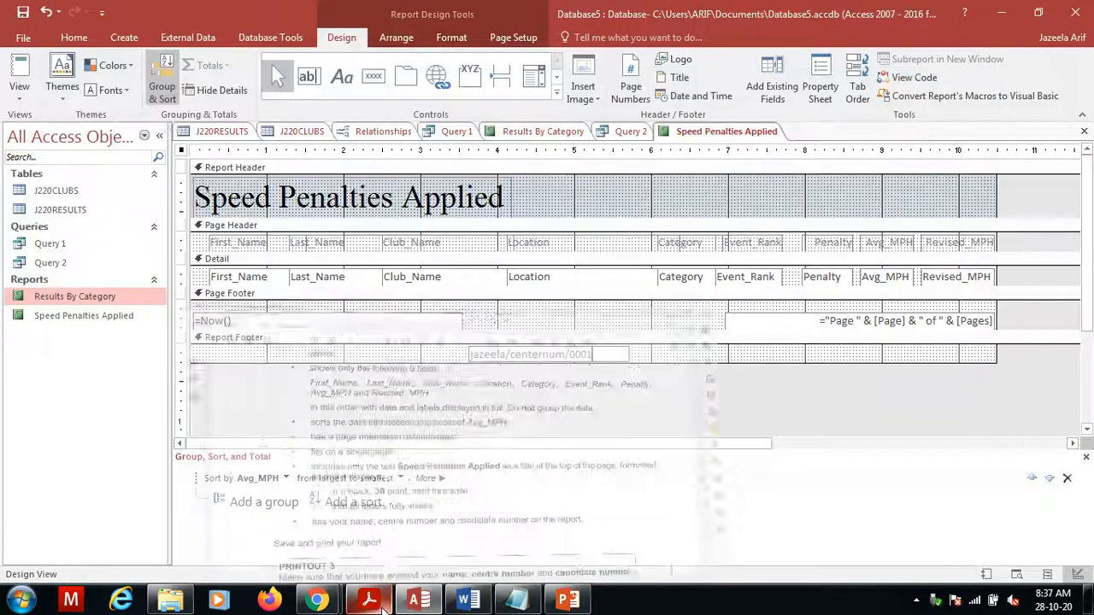
- Check that the Speed Penalties Applied report fits on a single page using a twelve-page print preview, and close the preview
{"action": "left_click", "coordinate": [23, 96]}
{"action": "left_click", "coordinate": [61, 156]}
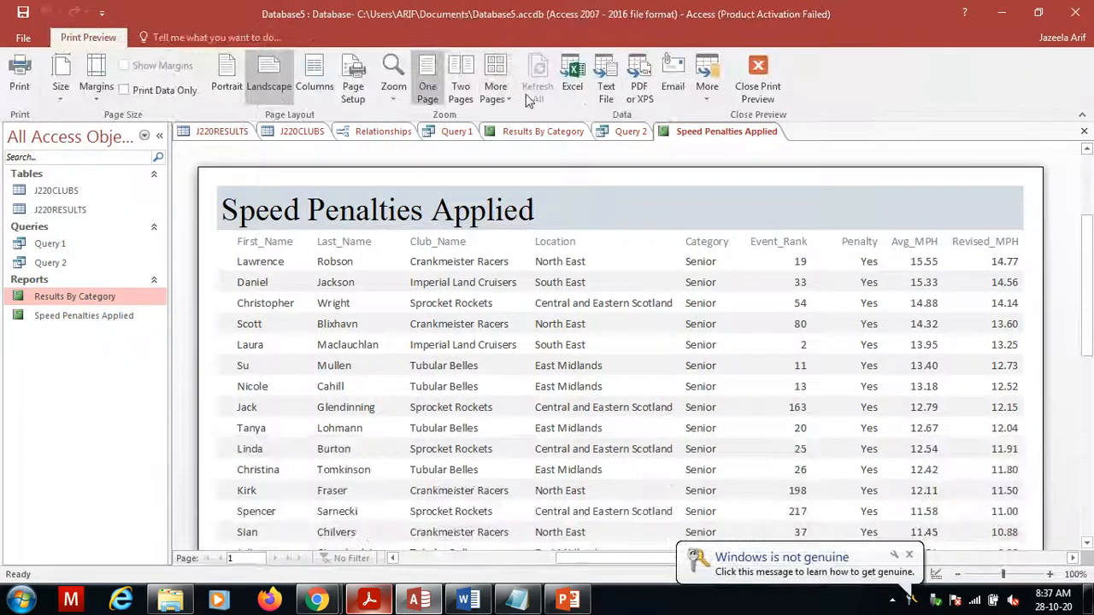
{"action": "left_click", "coordinate": [497, 94]}
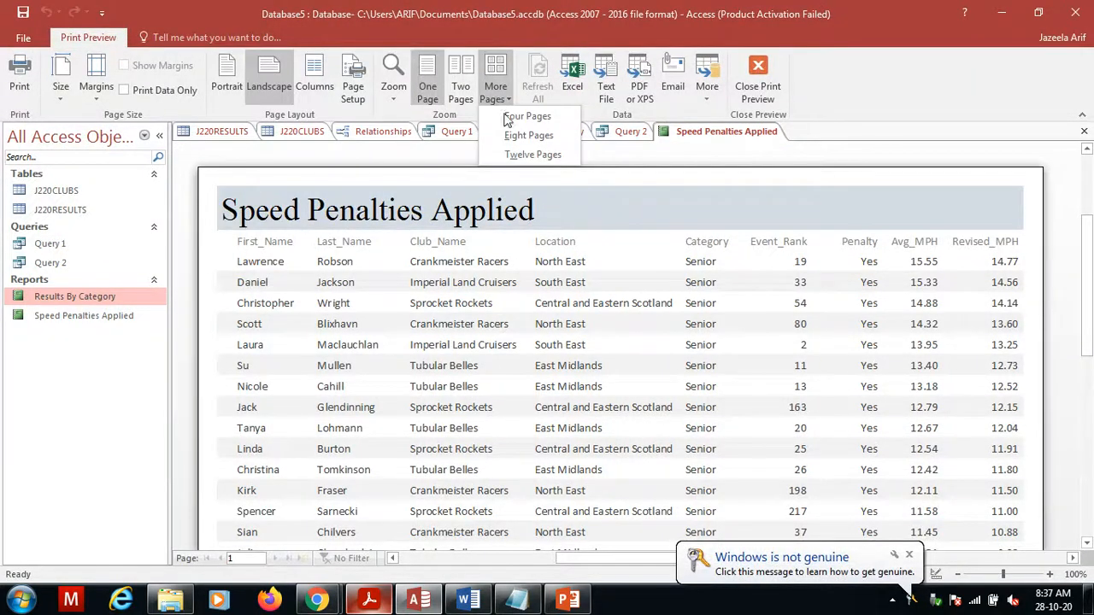
{"action": "left_click", "coordinate": [525, 155]}
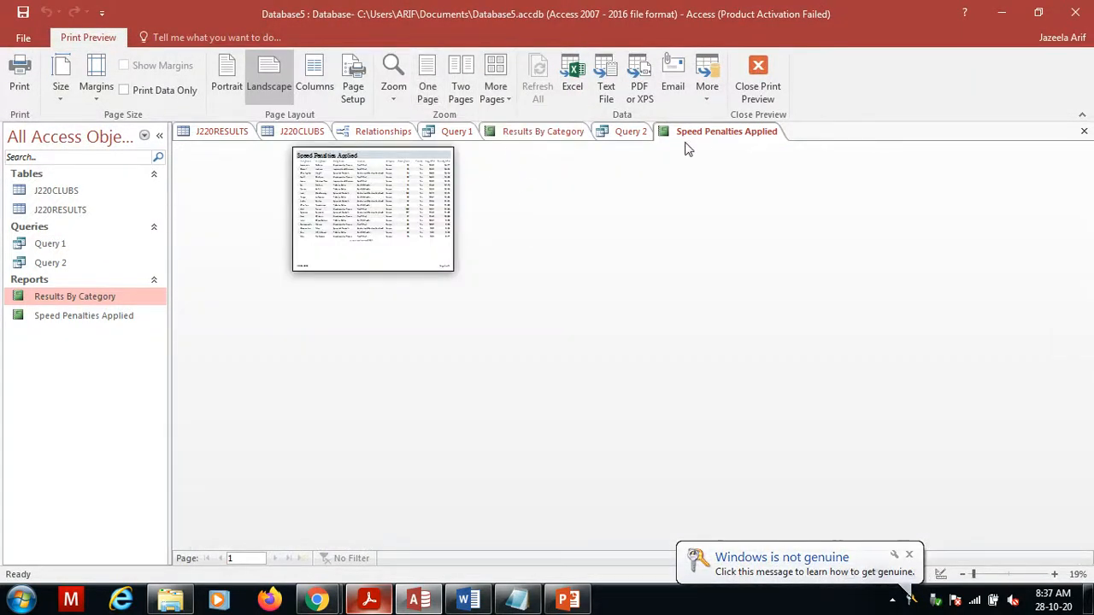
{"action": "left_click", "coordinate": [758, 81]}
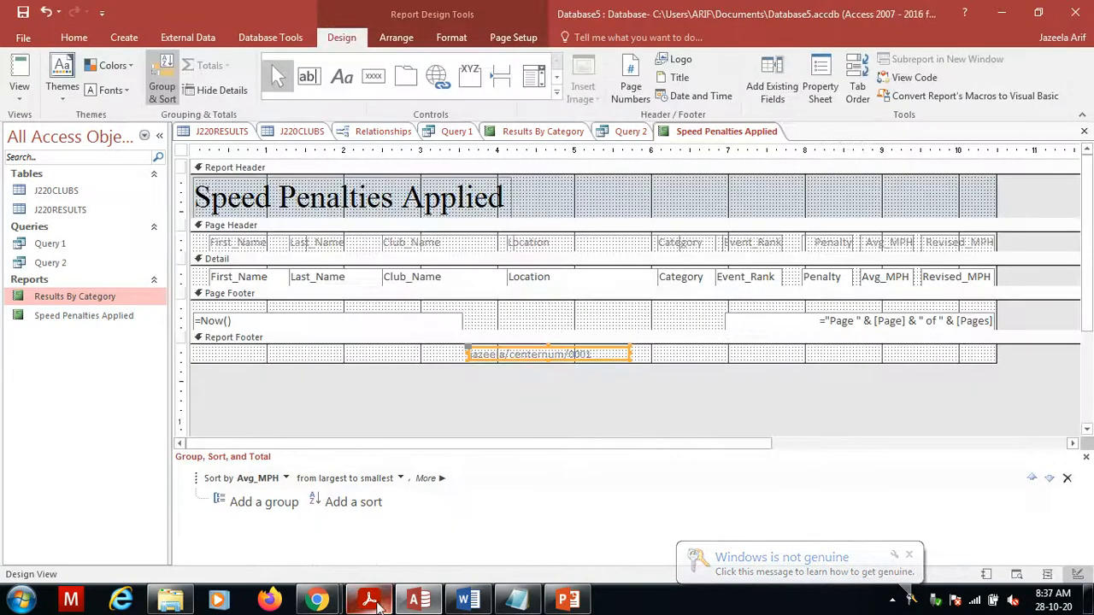
- Read the remaining report instructions for saving, exporting and Evidence 8 in the task PDF
{"action": "left_click", "coordinate": [370, 601]}
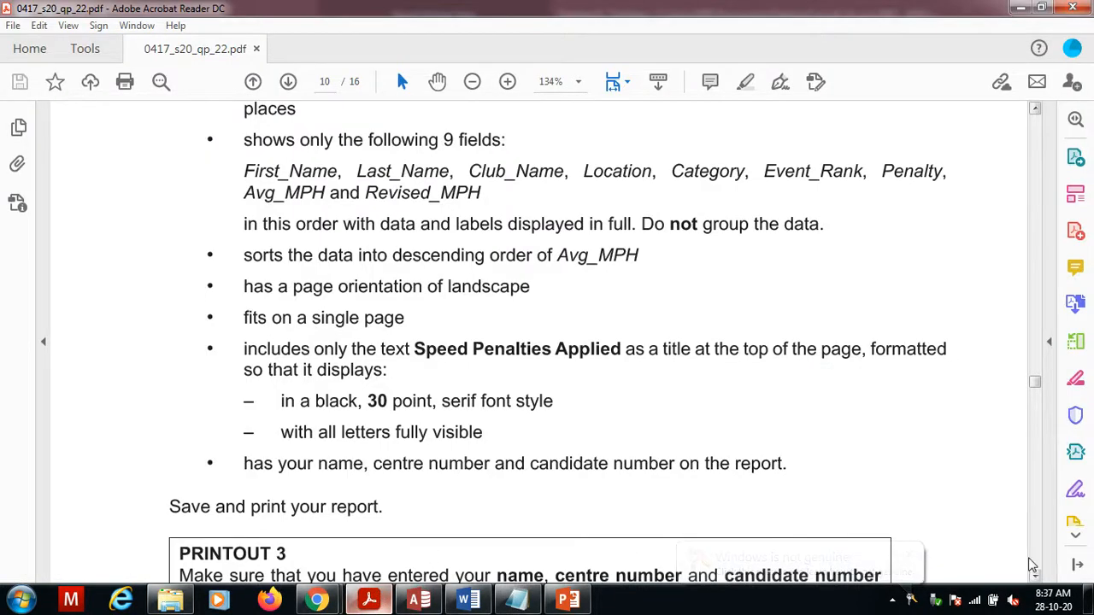
{"action": "left_click", "coordinate": [1035, 578]}
{"action": "scroll", "coordinate": [1035, 578], "scroll_direction": "down", "scroll_amount": 7}
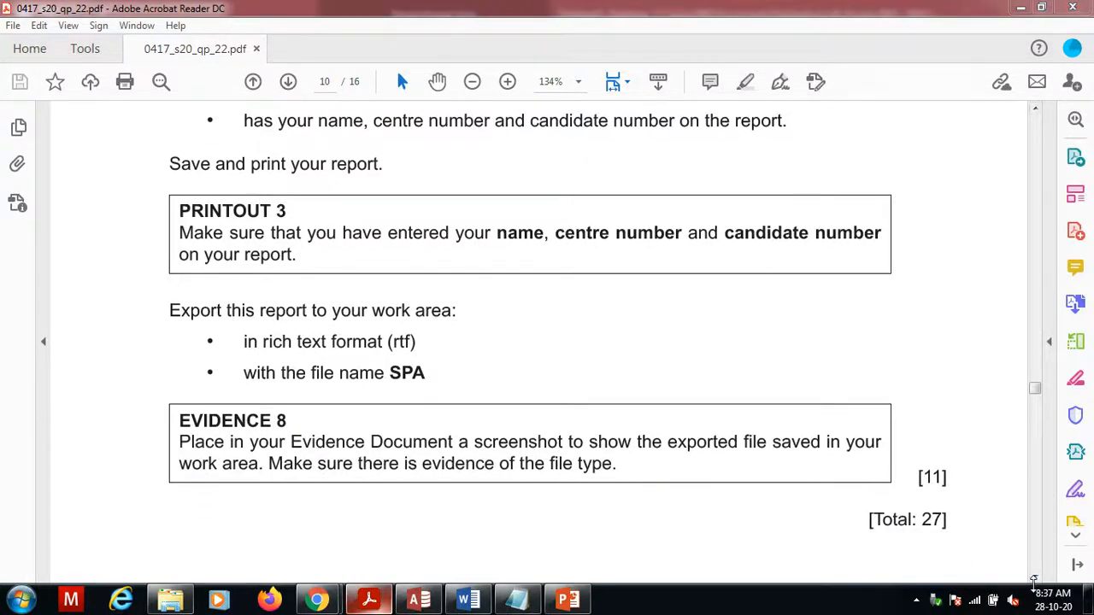
- Return to Access, show the report in Report View and start exporting it to Word rich text format
{"action": "left_click", "coordinate": [419, 598]}
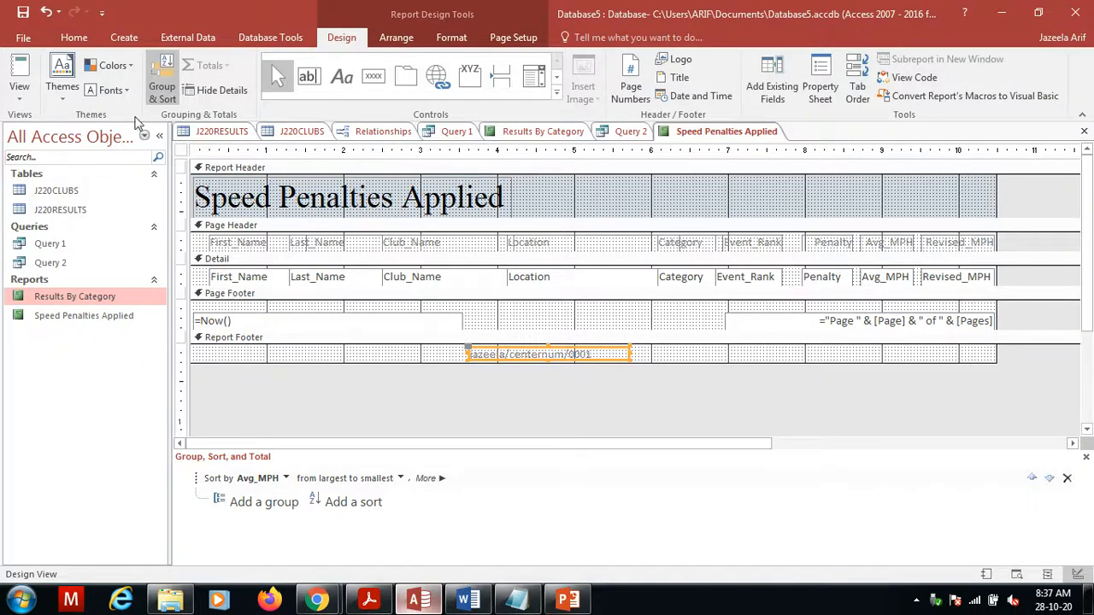
{"action": "left_click", "coordinate": [19, 94]}
{"action": "left_click", "coordinate": [47, 122]}
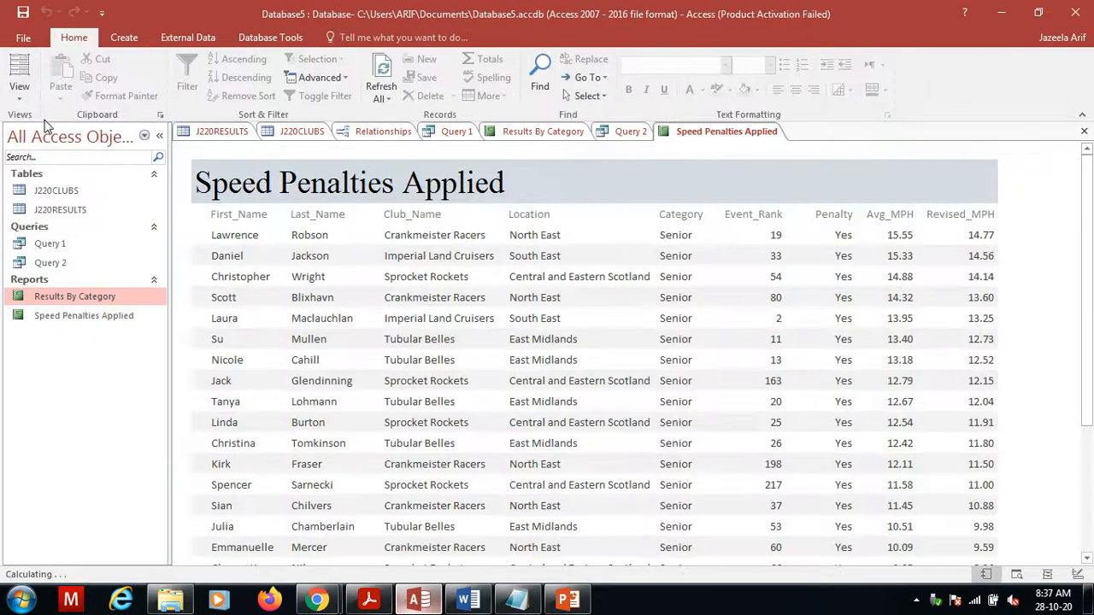
{"action": "left_click", "coordinate": [193, 39]}
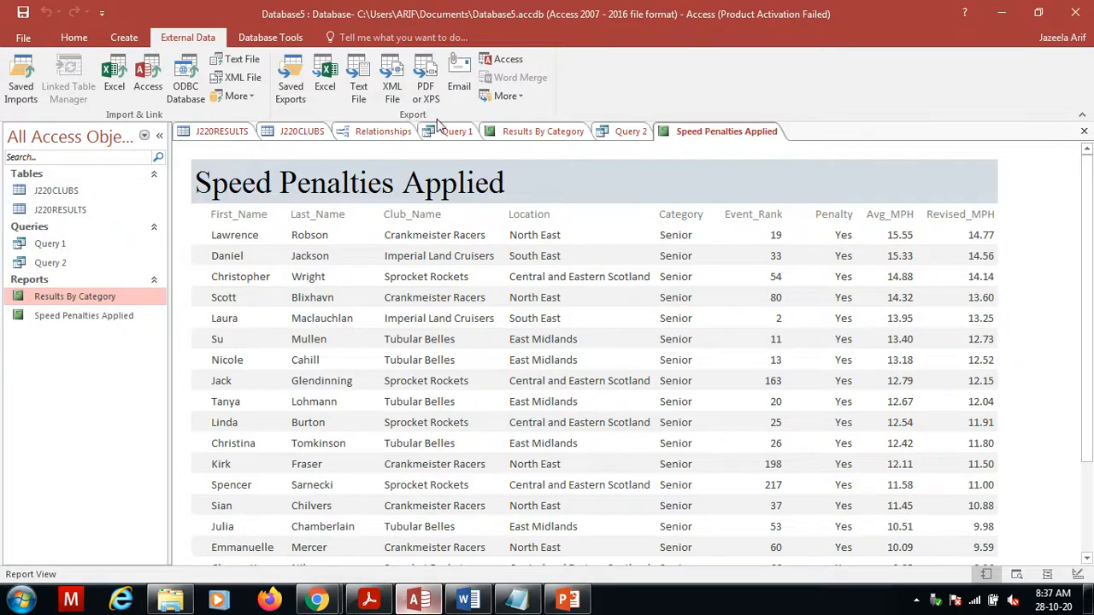
{"action": "left_click", "coordinate": [507, 97]}
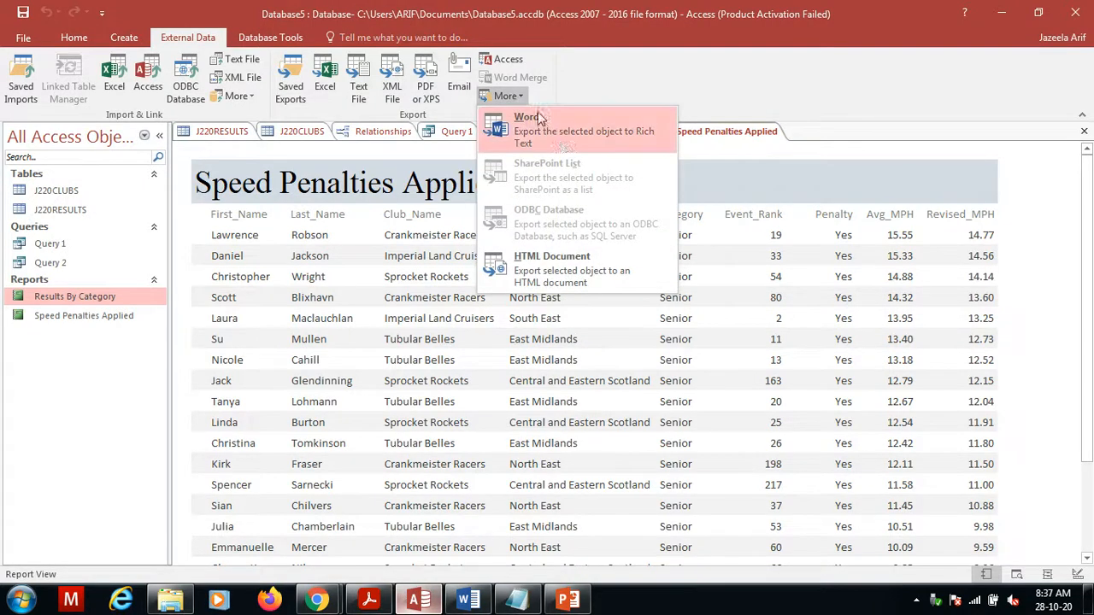
{"action": "left_click", "coordinate": [621, 138]}
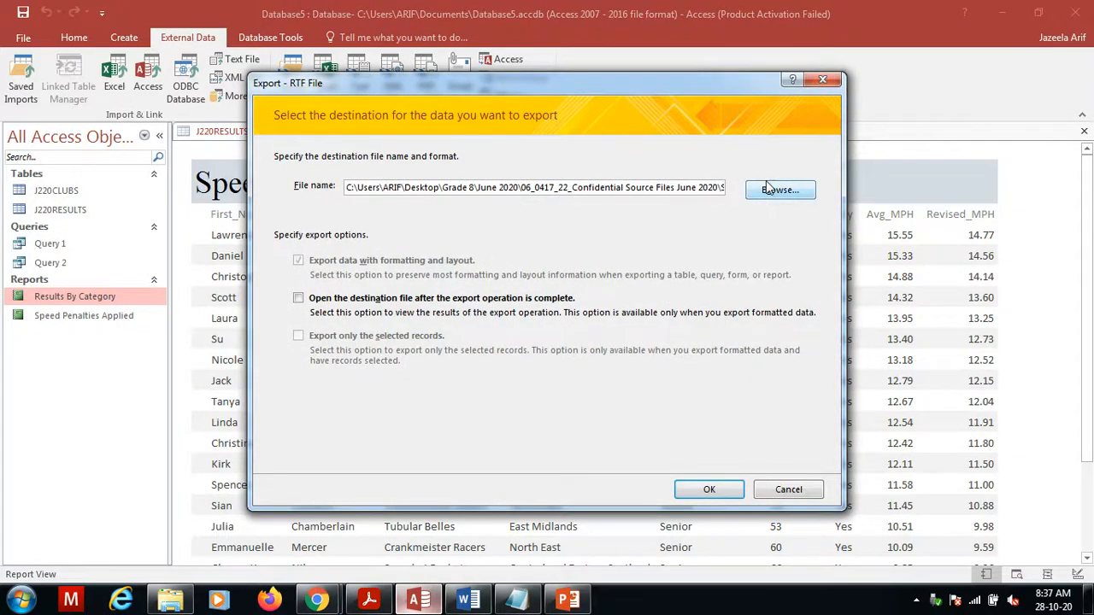
- Export the report to the Confidential Source Files June 2020 folder under the file name SPA, without saving the export steps
{"action": "left_click", "coordinate": [767, 188]}
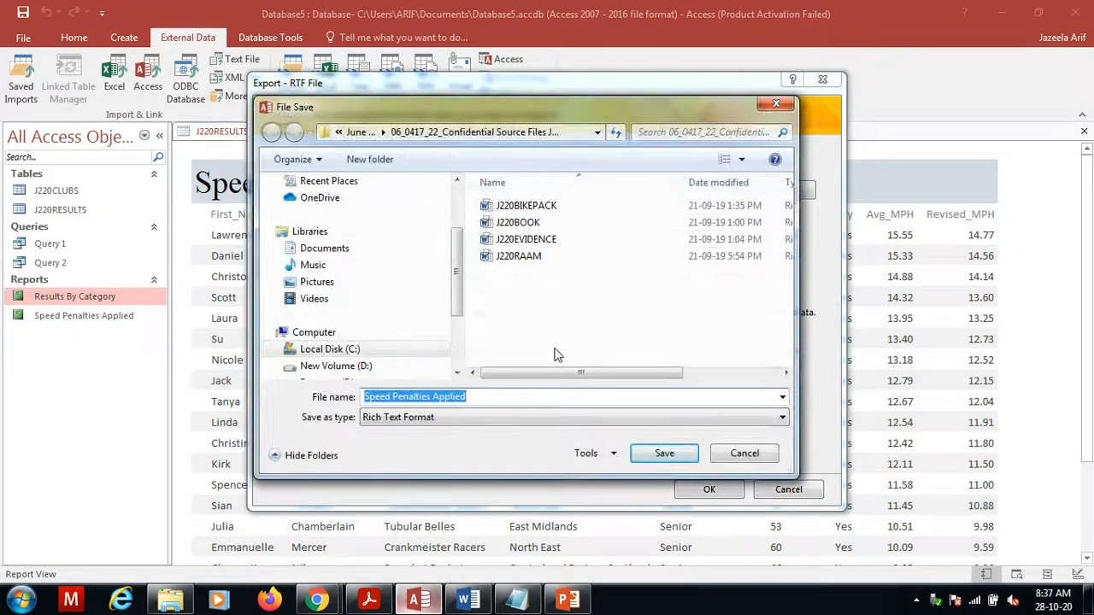
{"action": "type", "text": "SPA"}
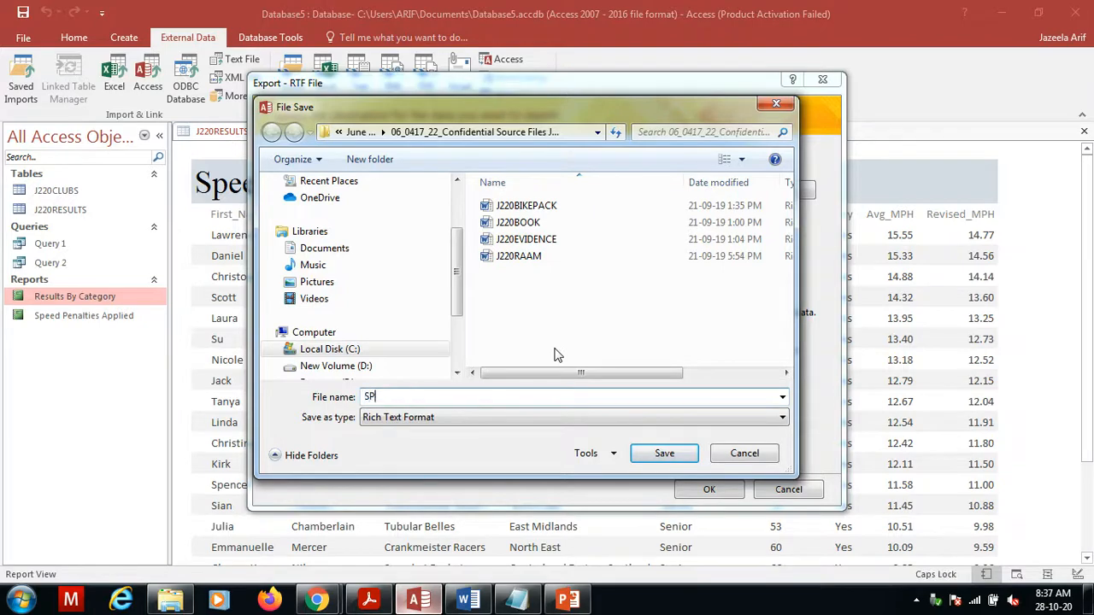
{"action": "left_click", "coordinate": [663, 455]}
{"action": "left_click", "coordinate": [710, 492]}
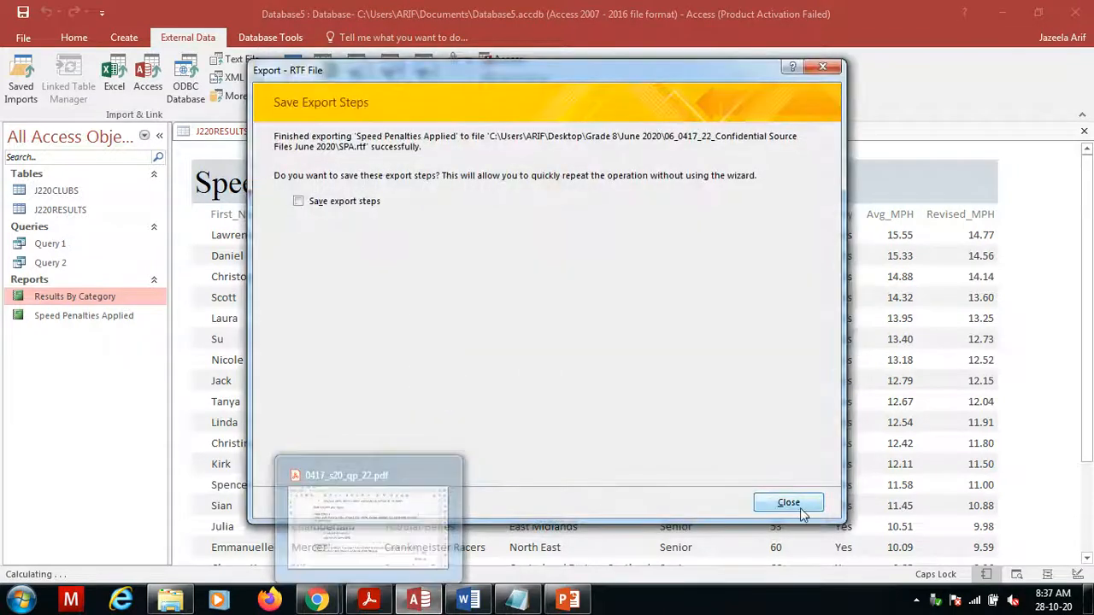
{"action": "left_click", "coordinate": [800, 510]}
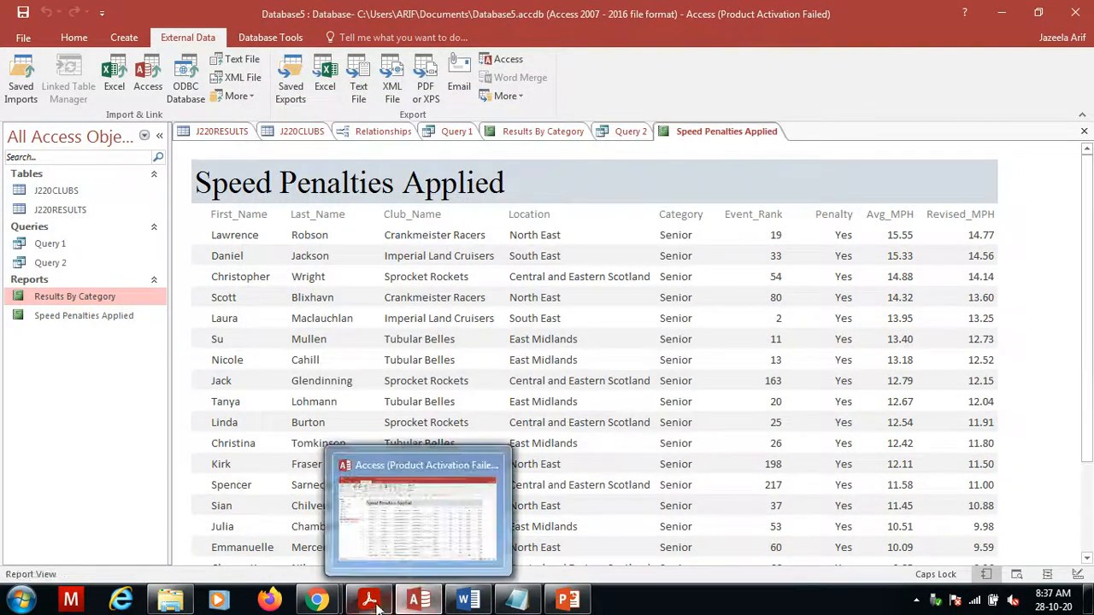
- Recheck the Evidence 8 instruction in the PDF and open the 06_0417_22_Confidential Source Files June 2020 folder in Windows Explorer
{"action": "left_click", "coordinate": [372, 603]}
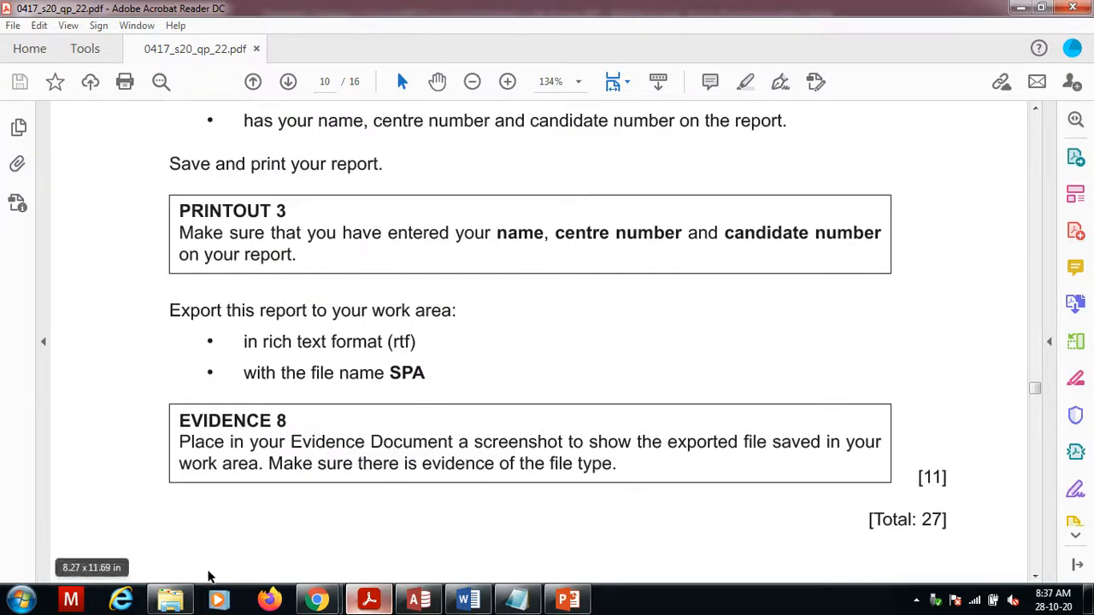
{"action": "left_click", "coordinate": [170, 600]}
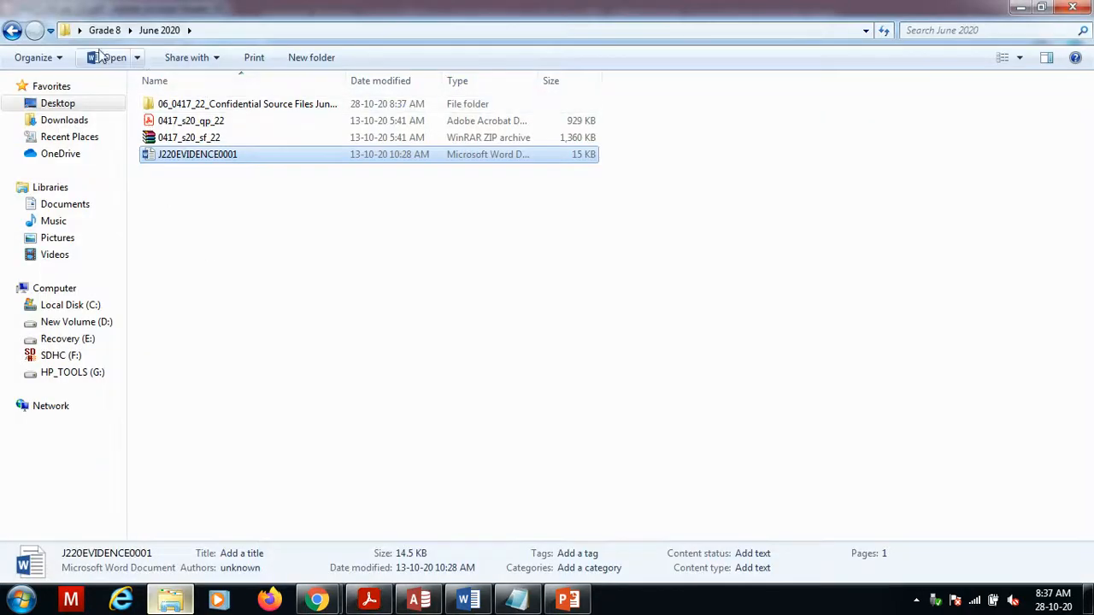
{"action": "left_click", "coordinate": [150, 32]}
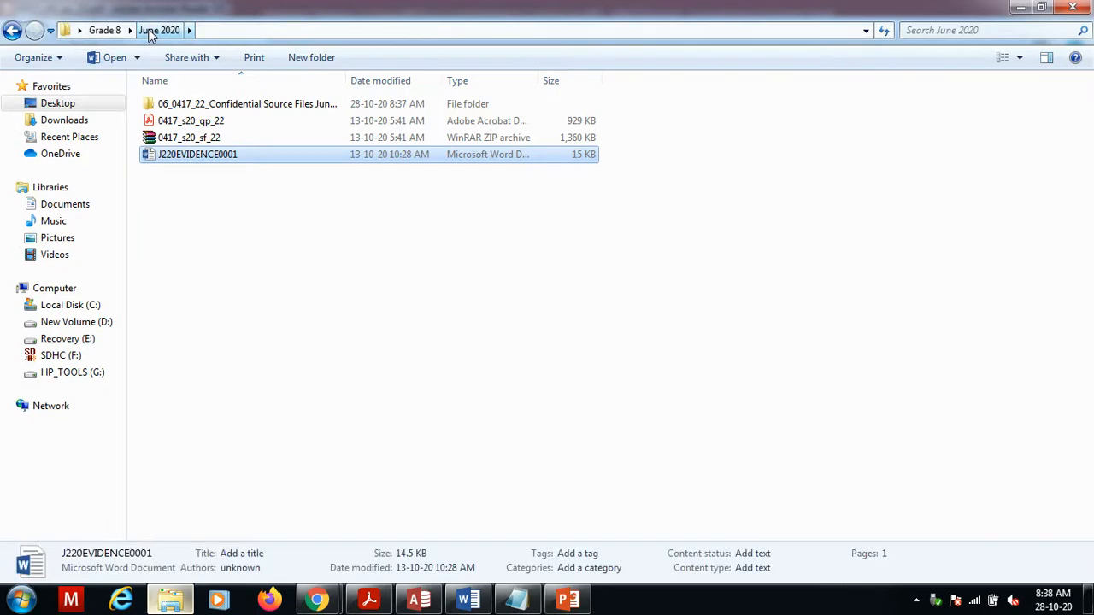
{"action": "double_click", "coordinate": [190, 106]}
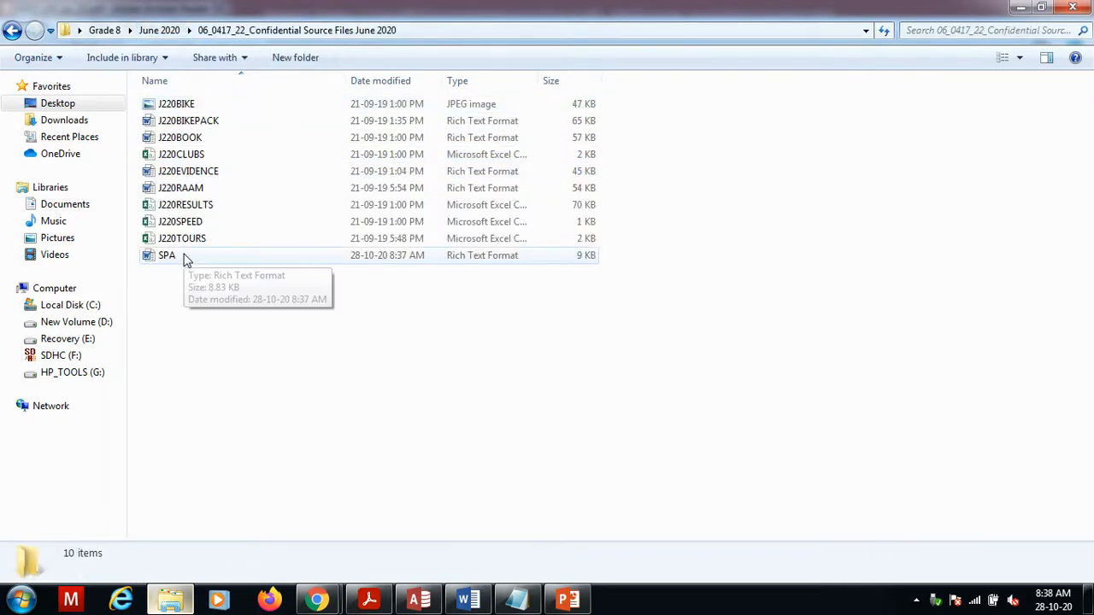
- Display the properties of the exported SPA file as evidence of its file type, and close them
{"action": "right_click", "coordinate": [213, 254]}
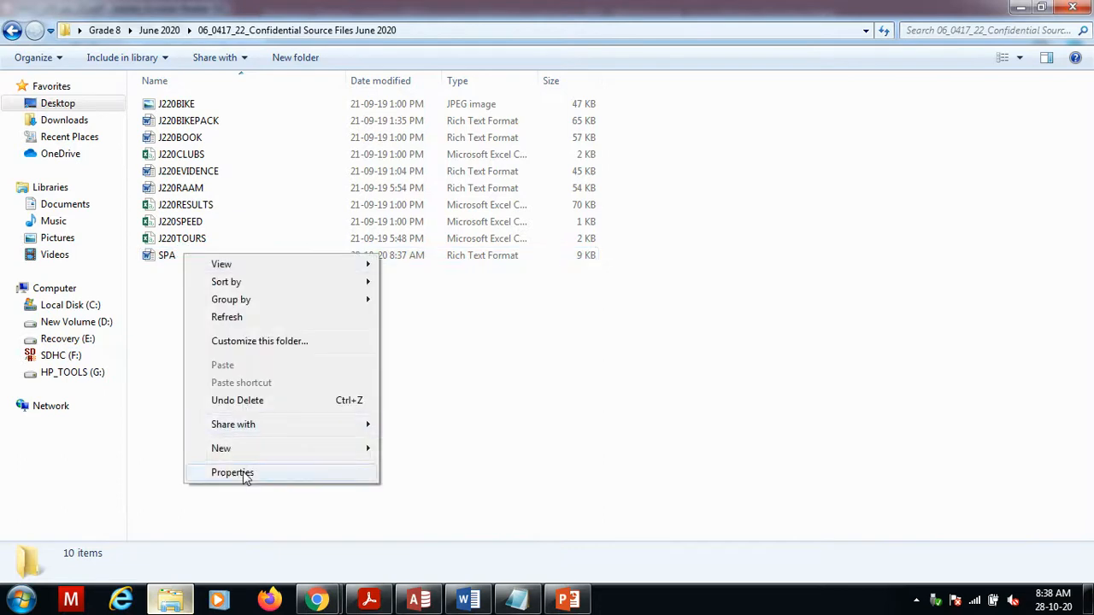
{"action": "left_click", "coordinate": [168, 263]}
{"action": "right_click", "coordinate": [168, 262]}
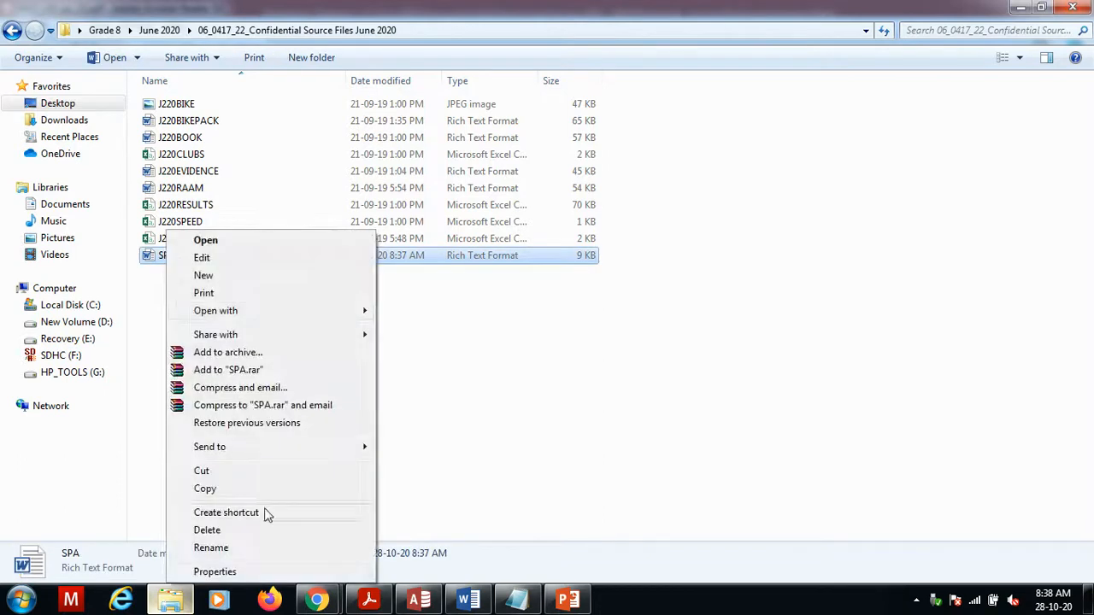
{"action": "left_click", "coordinate": [261, 572]}
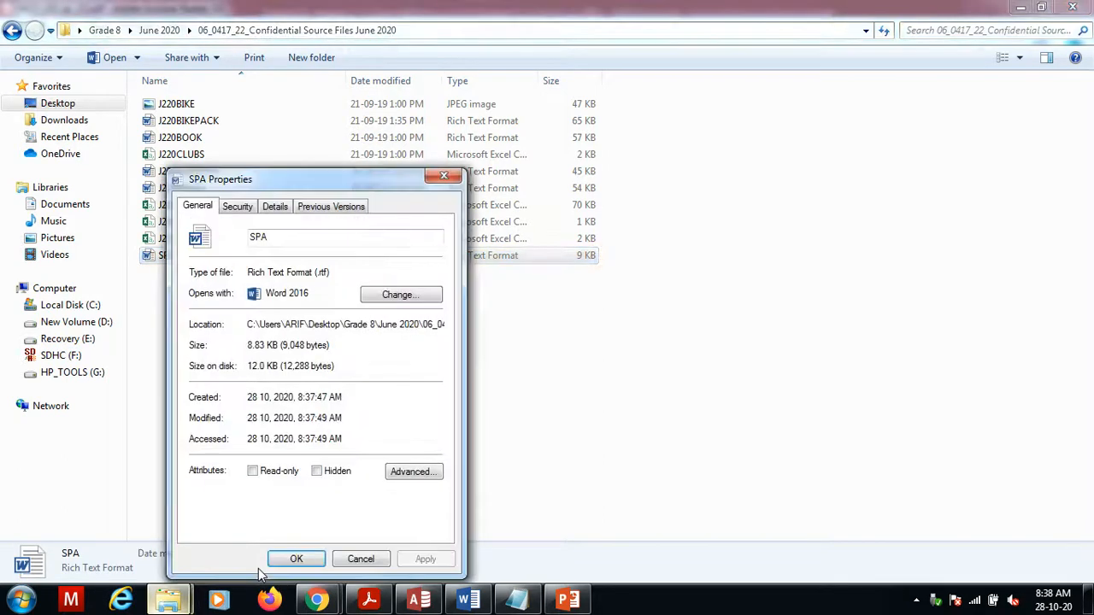
{"action": "left_click", "coordinate": [444, 176]}
- Switch to the Word evidence document and paste the screenshot below the Step 23 - EVIDENCE 8 heading
{"action": "left_click", "coordinate": [470, 602]}
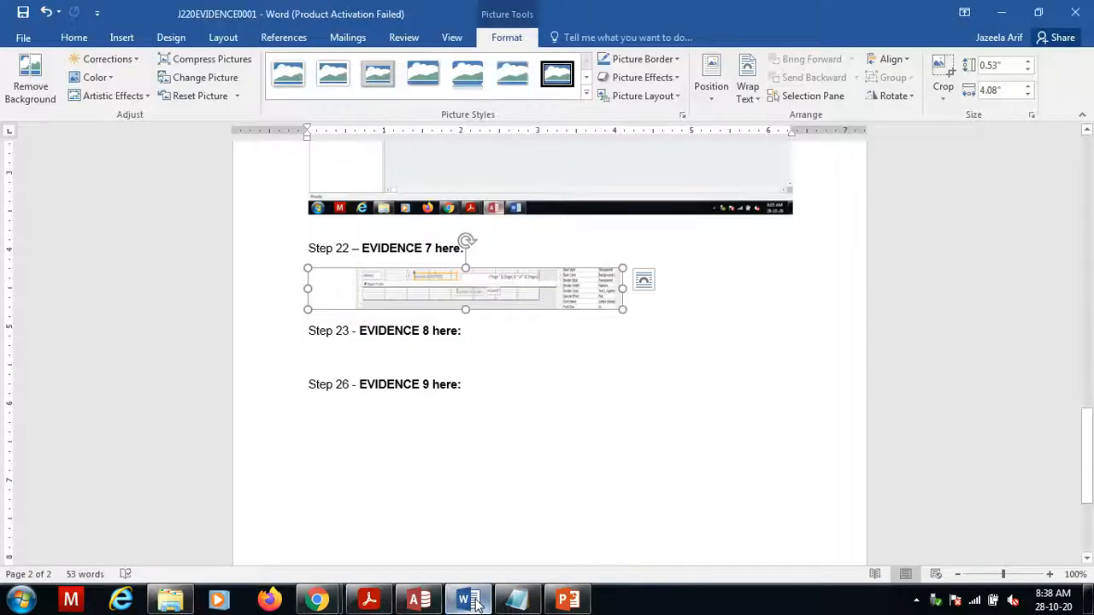
{"action": "left_click", "coordinate": [432, 369]}
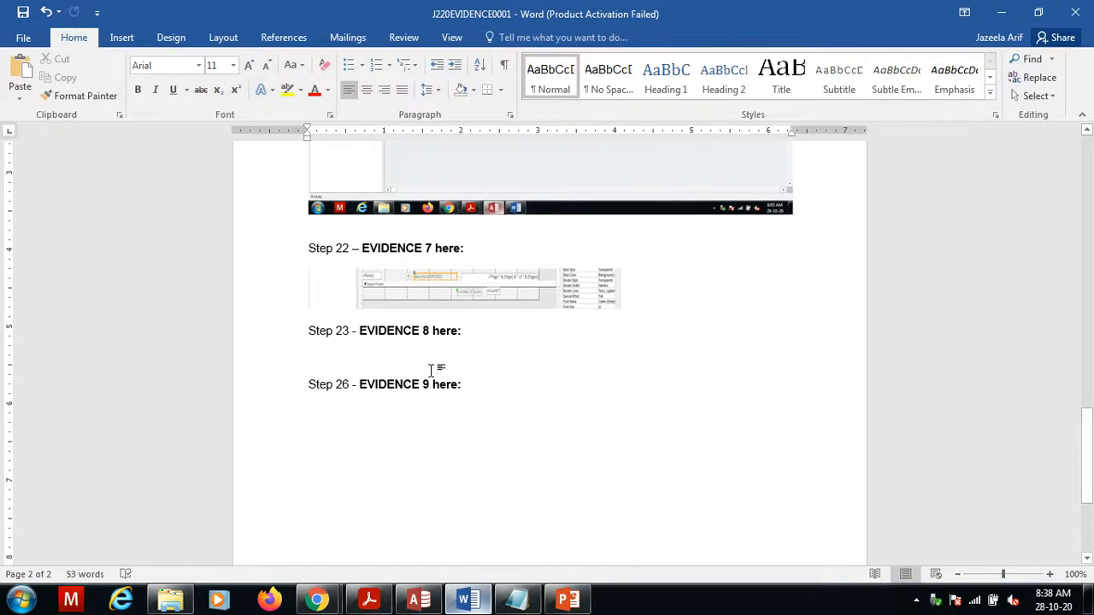
{"action": "key", "text": "ctrl+v"}
- Return to the task PDF and read on to Task 4 – Mail merge and the start of task 24
{"action": "left_click", "coordinate": [369, 602]}
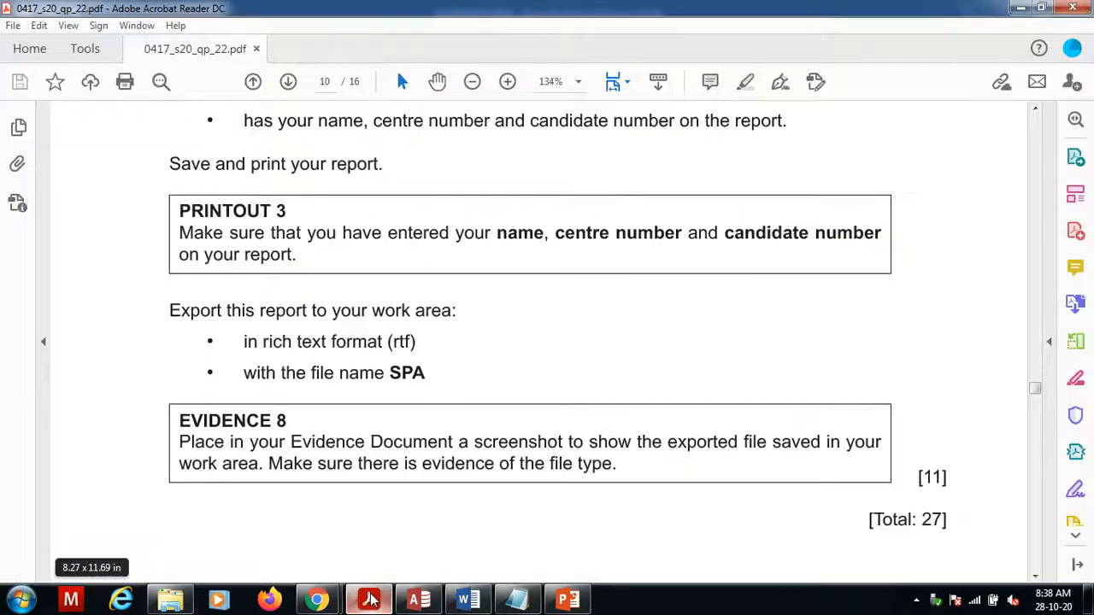
{"action": "scroll", "coordinate": [355, 482], "scroll_direction": "down", "scroll_amount": 2}
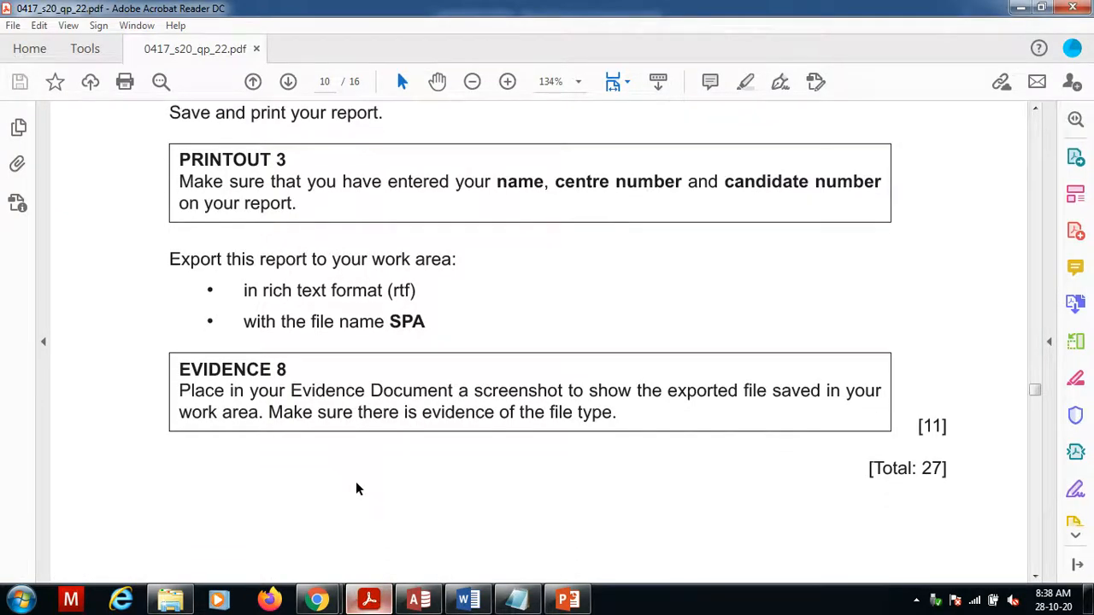
{"action": "scroll", "coordinate": [356, 481], "scroll_direction": "down", "scroll_amount": 10}
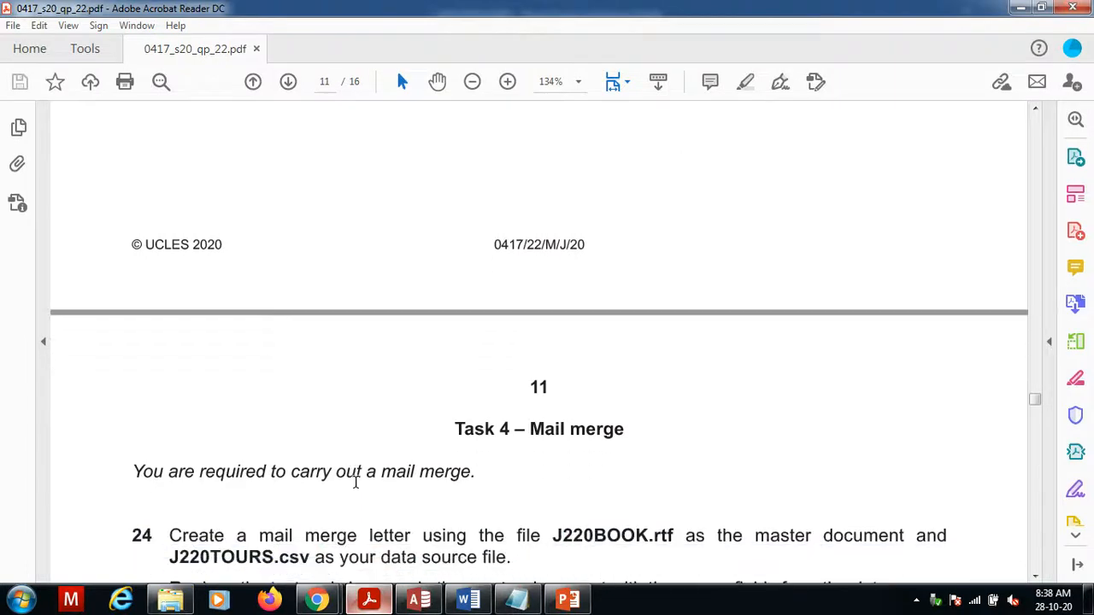
{"action": "scroll", "coordinate": [356, 481], "scroll_direction": "down", "scroll_amount": 2}
{"action": "mouse_move", "coordinate": [406, 607]}
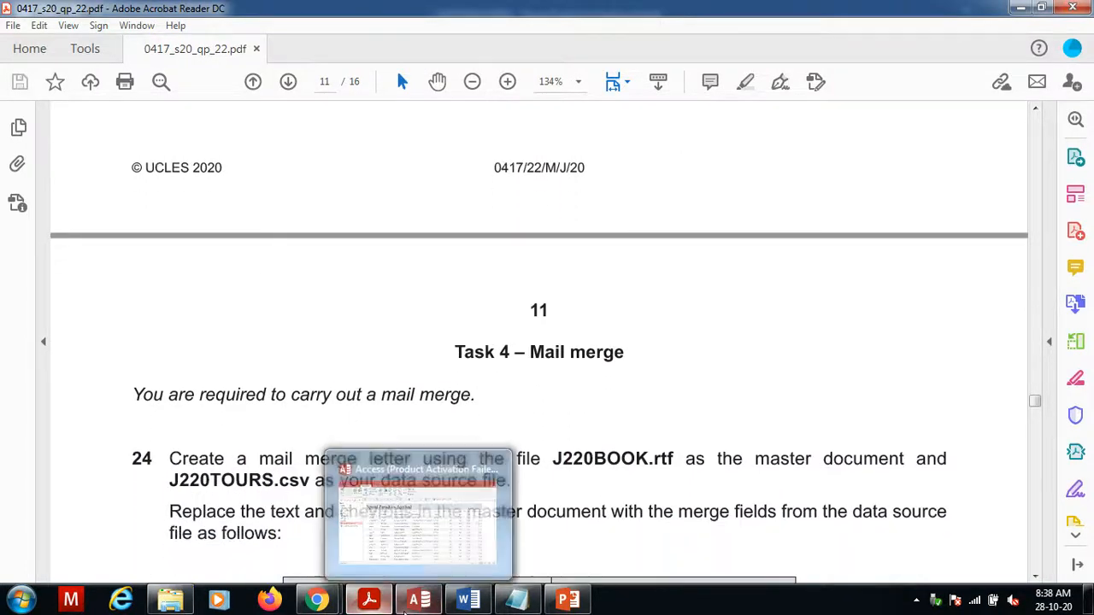
{"action": "mouse_move", "coordinate": [336, 602]}
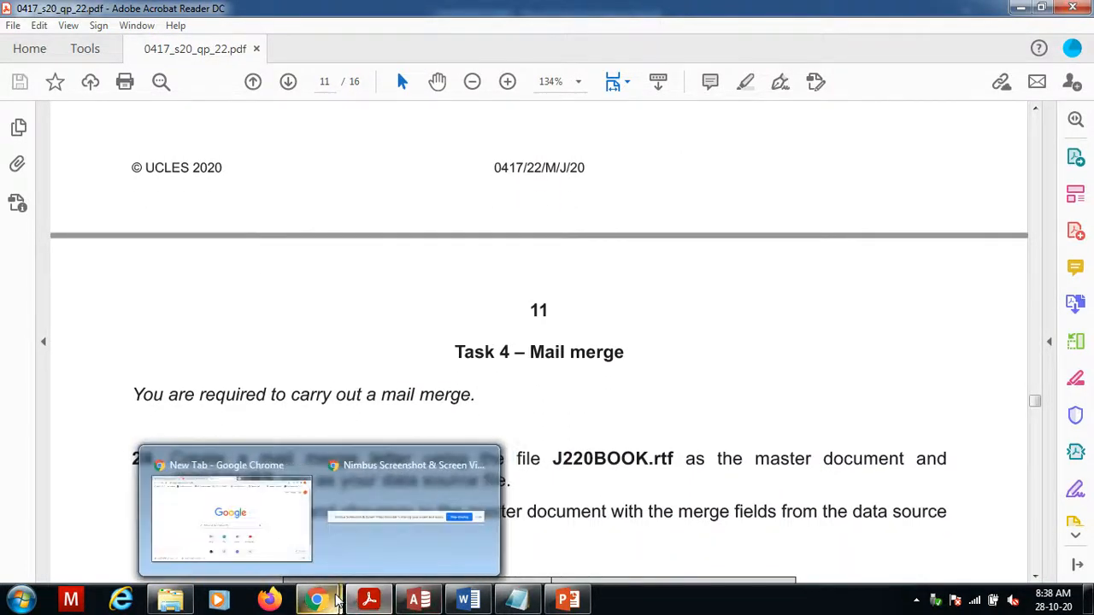